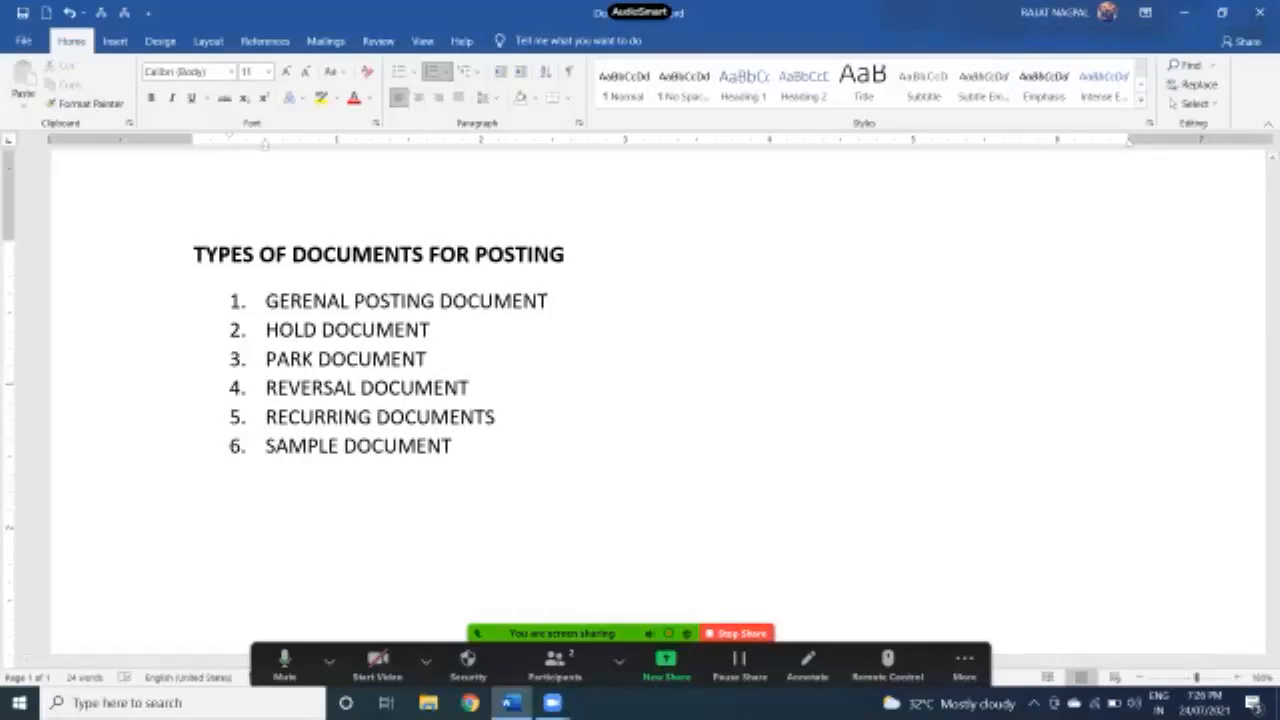
# Select and deselect items in the numbered list to review them.
pyautogui.moveTo(265, 301); pyautogui.dragTo(560, 301)
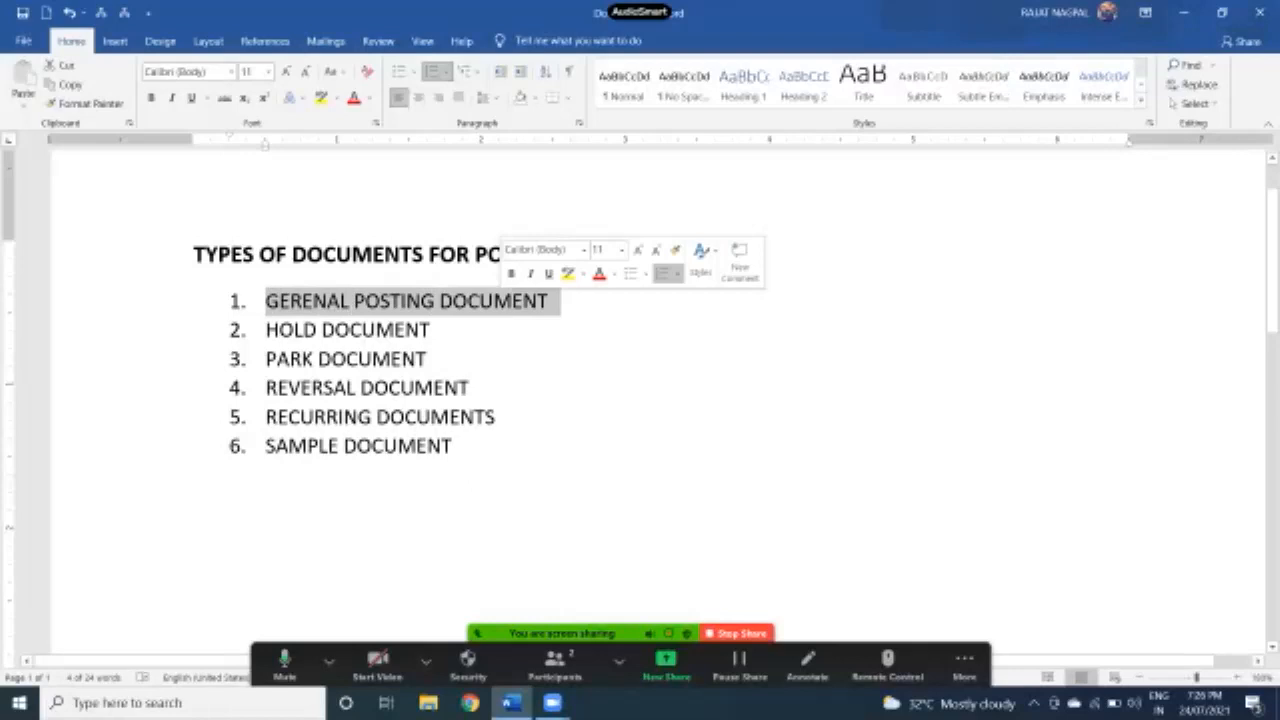
pyautogui.scroll(2, 556, 300)
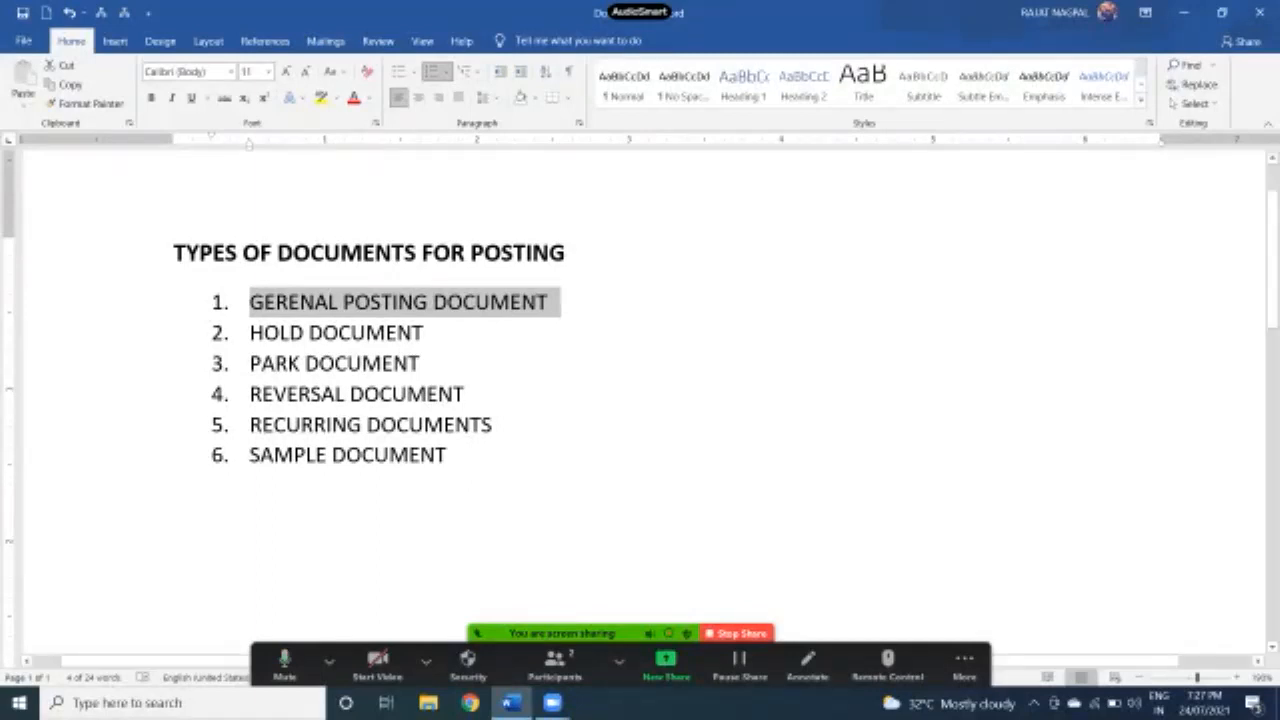
pyautogui.moveTo(264, 333); pyautogui.dragTo(308, 333)
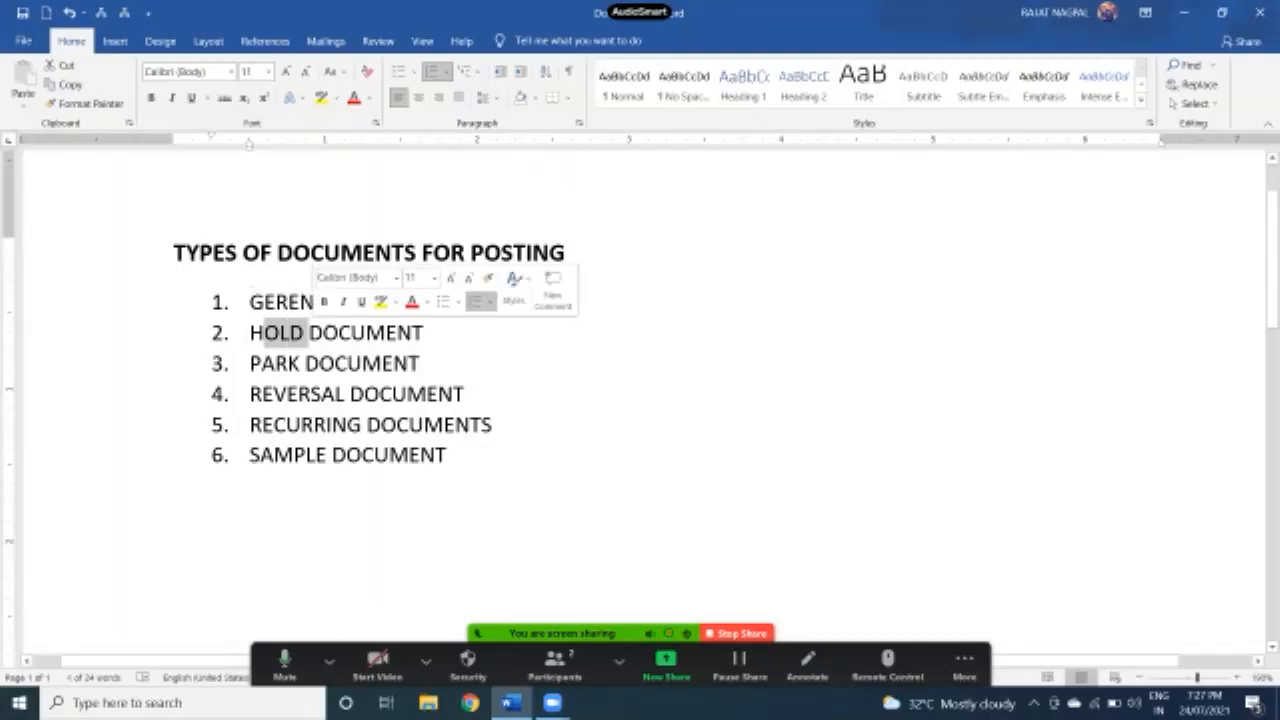
pyautogui.click(276, 303)
pyautogui.moveTo(250, 302); pyautogui.dragTo(413, 363)
pyautogui.click(393, 364)
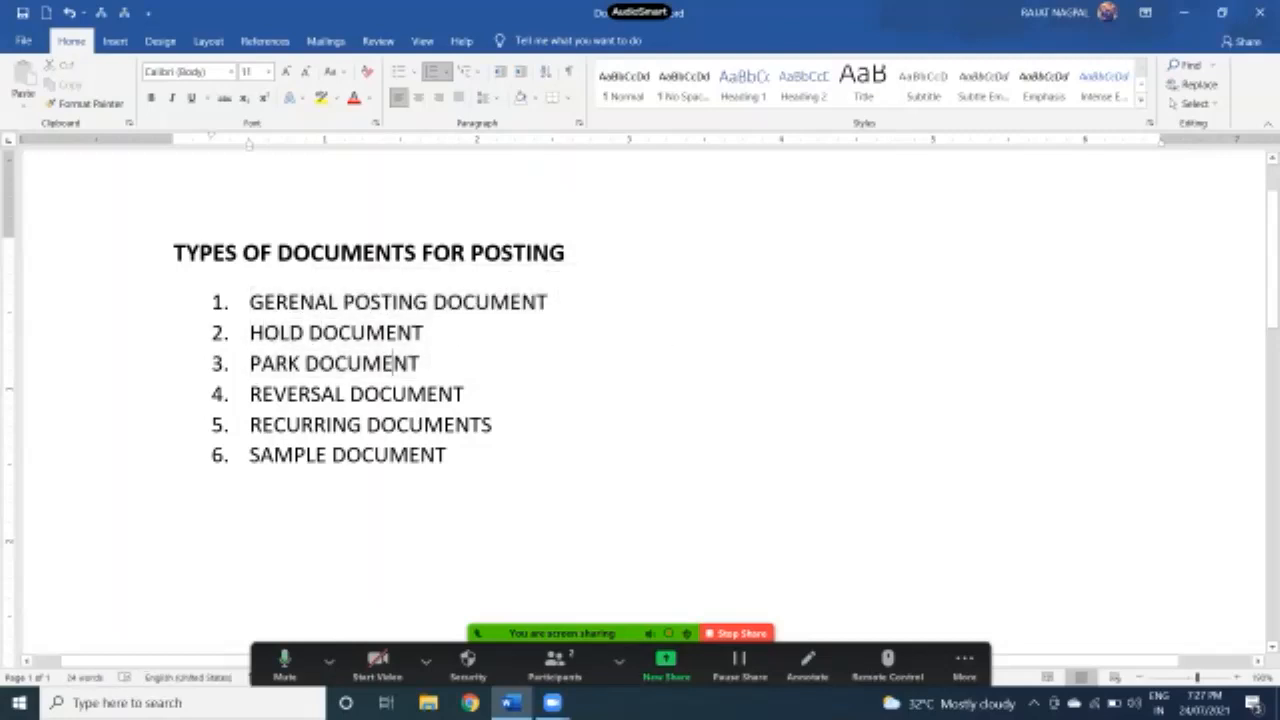
pyautogui.moveTo(250, 394); pyautogui.dragTo(455, 478)
pyautogui.click(362, 425)
pyautogui.moveTo(250, 394); pyautogui.dragTo(362, 394)
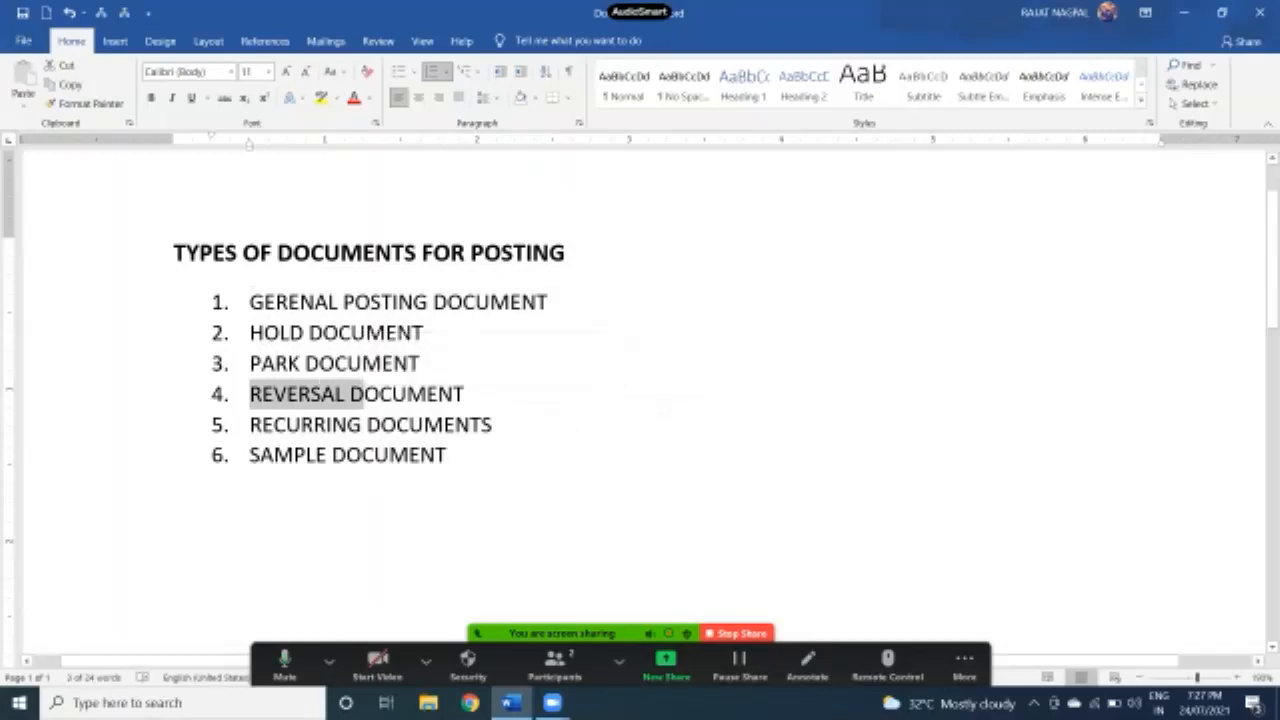
pyautogui.scroll(-2, 640, 400)
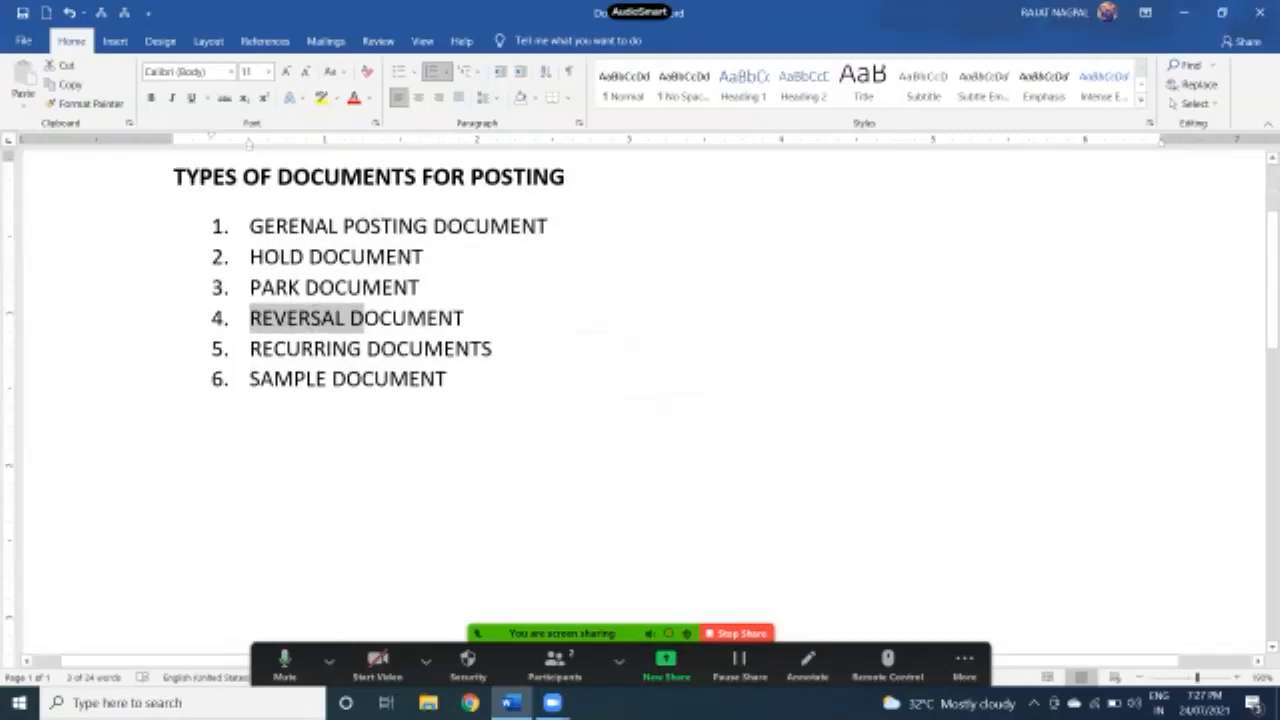
pyautogui.click(262, 318)
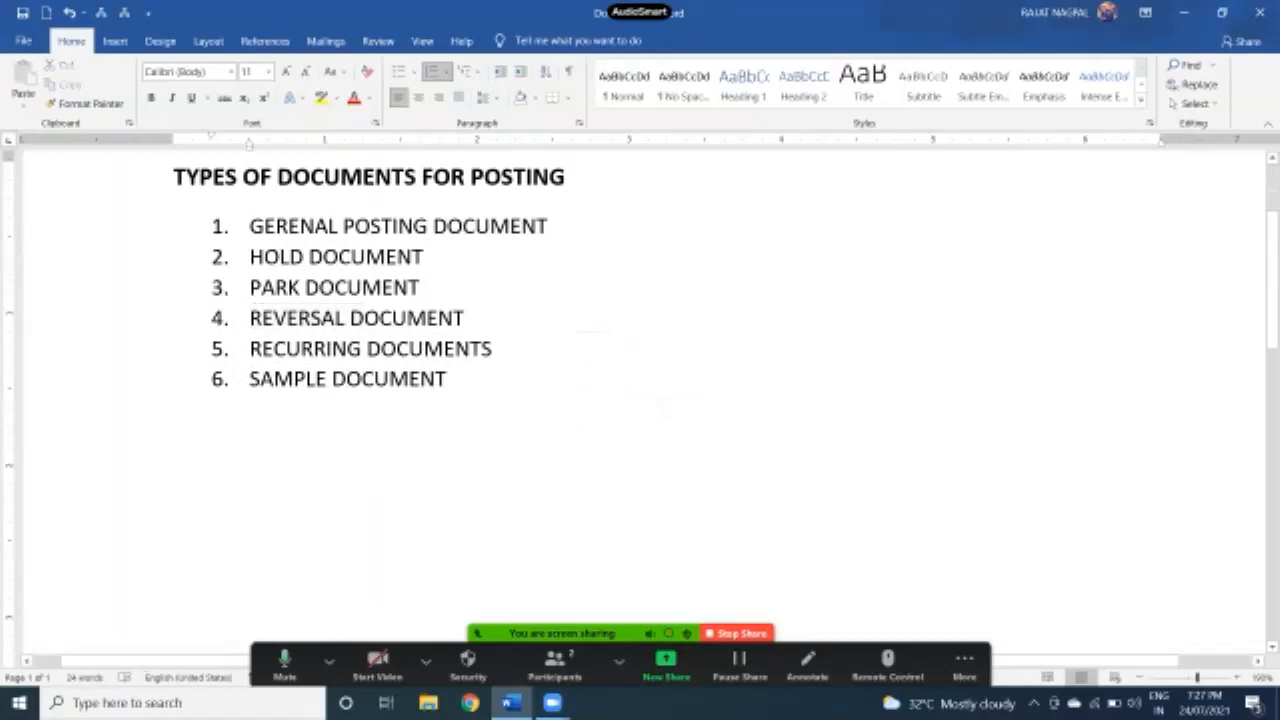
# Add a REVERSAL DOCUMENTS heading on an unnumbered line after SAMPLE DOCUMENT.
pyautogui.click(446, 379)
pyautogui.press('Return')
pyautogui.press('Return')
pyautogui.press('Return')
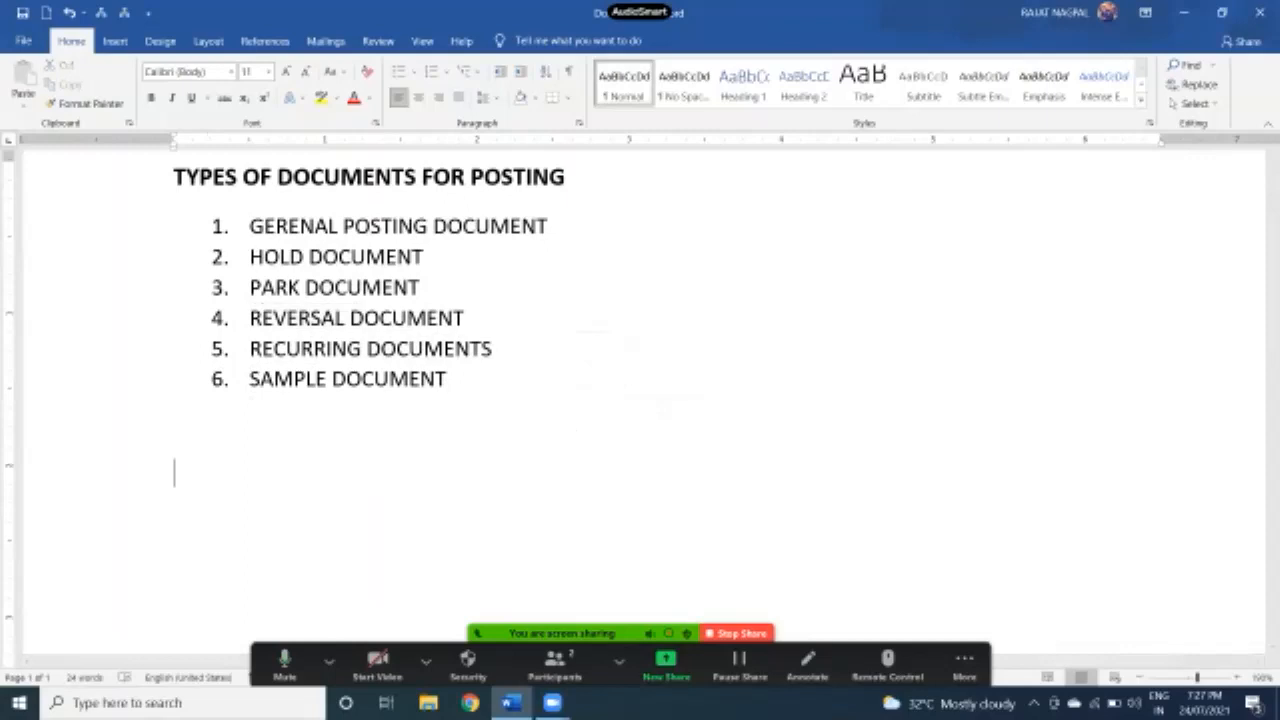
pyautogui.write('REVERSAL DOCUMN')
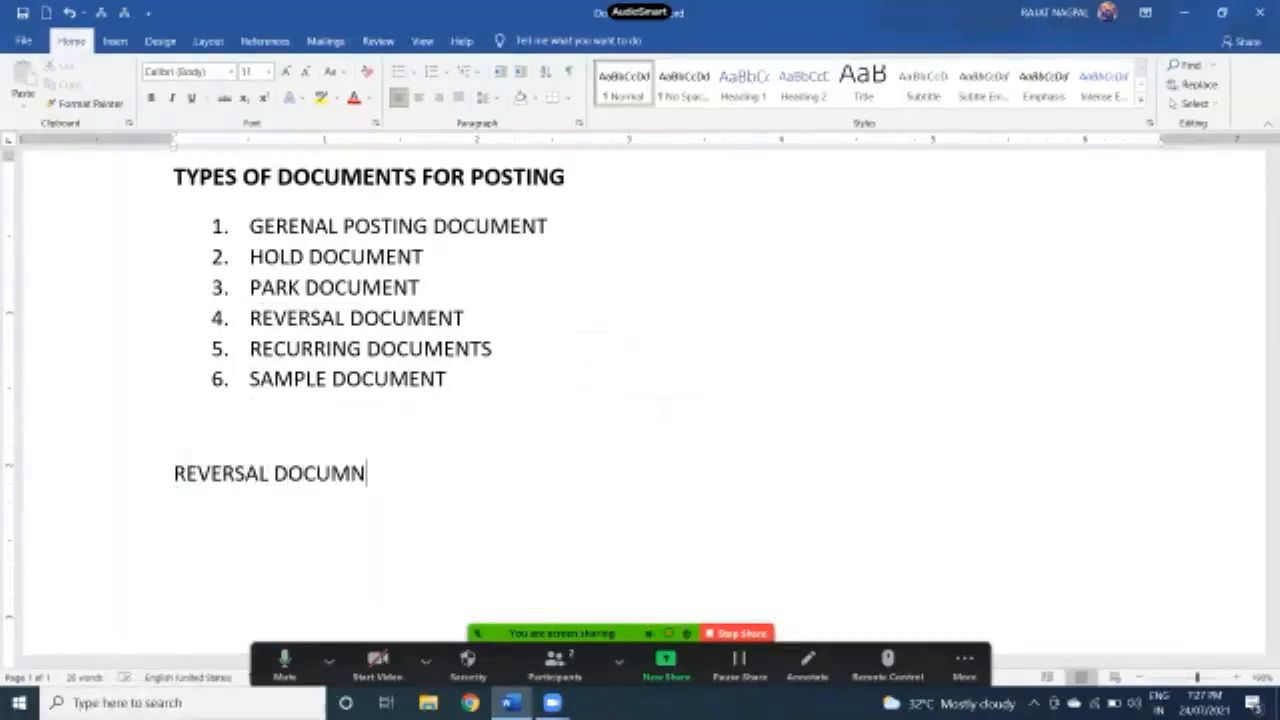
pyautogui.press('BackSpace')
pyautogui.write('ENTS')
pyautogui.press('Return')
# Begin the explanation in lowercase: 'We cannot delete the entry. But we can reve'.
pyautogui.press('capslock')
pyautogui.write('We can')
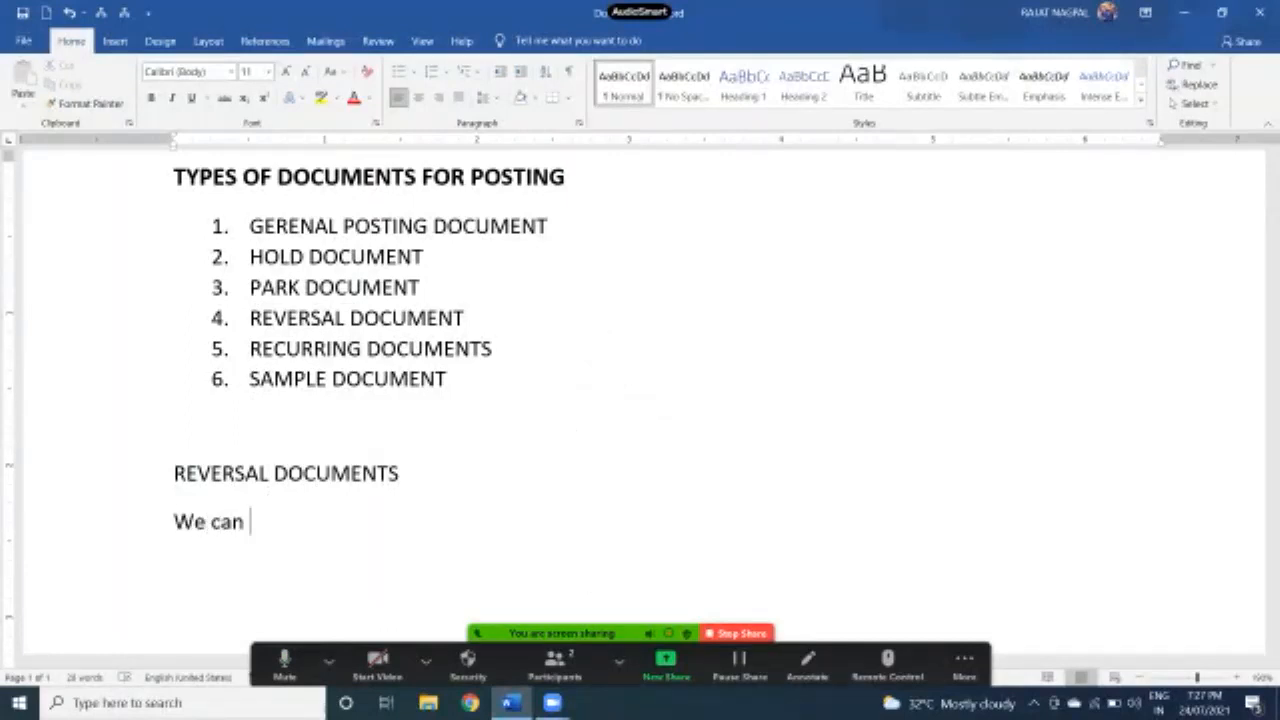
pyautogui.press('BackSpace')
pyautogui.write('not delete ')
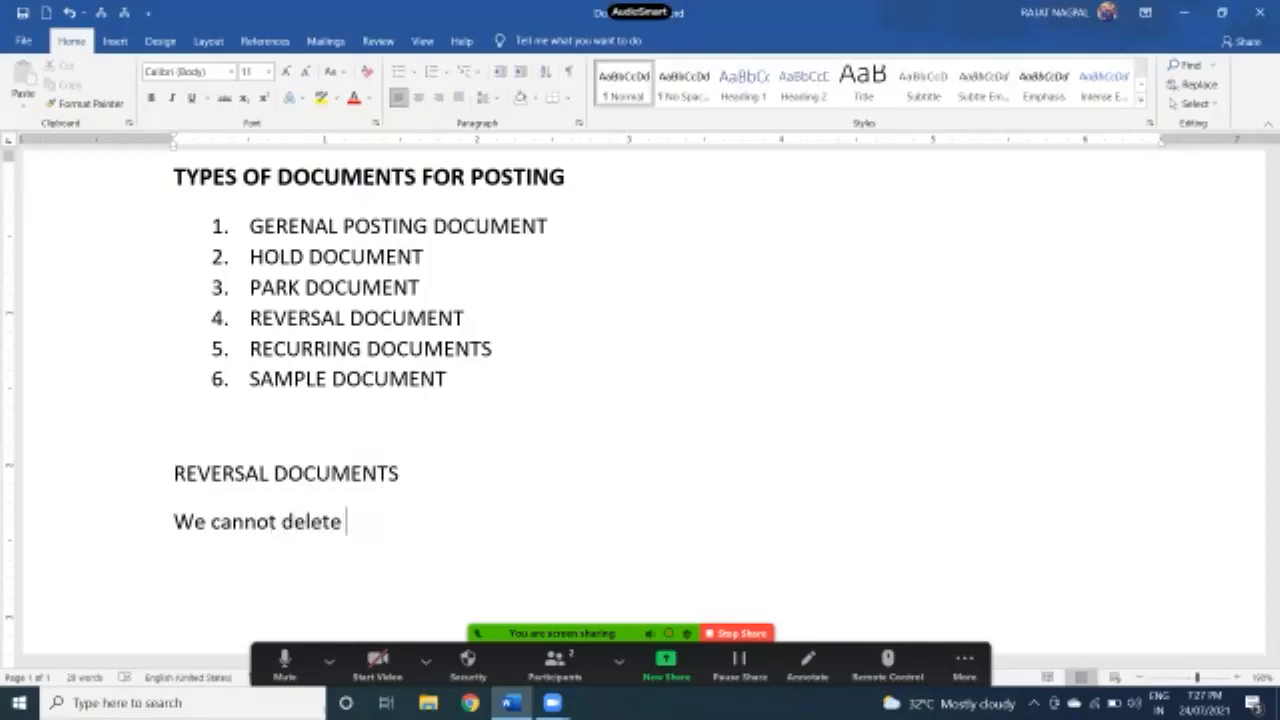
pyautogui.write('the entr')
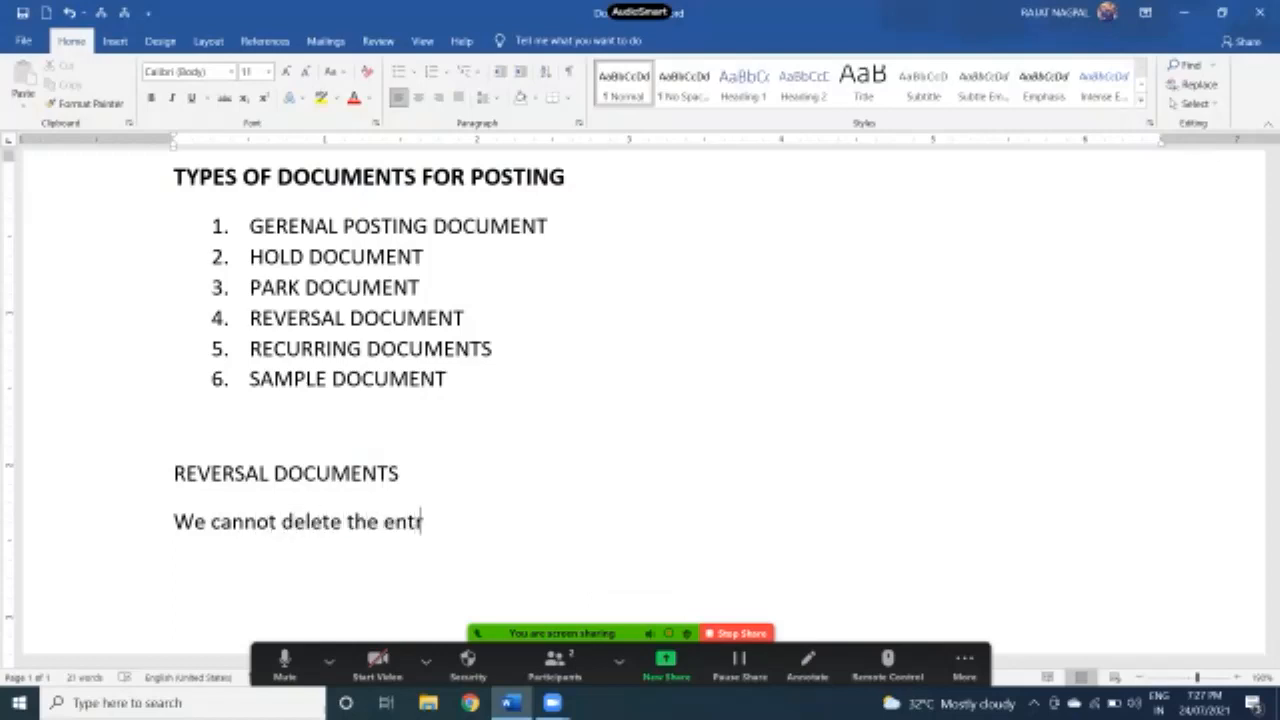
pyautogui.write('y')
pyautogui.write('. But ')
pyautogui.write('we c')
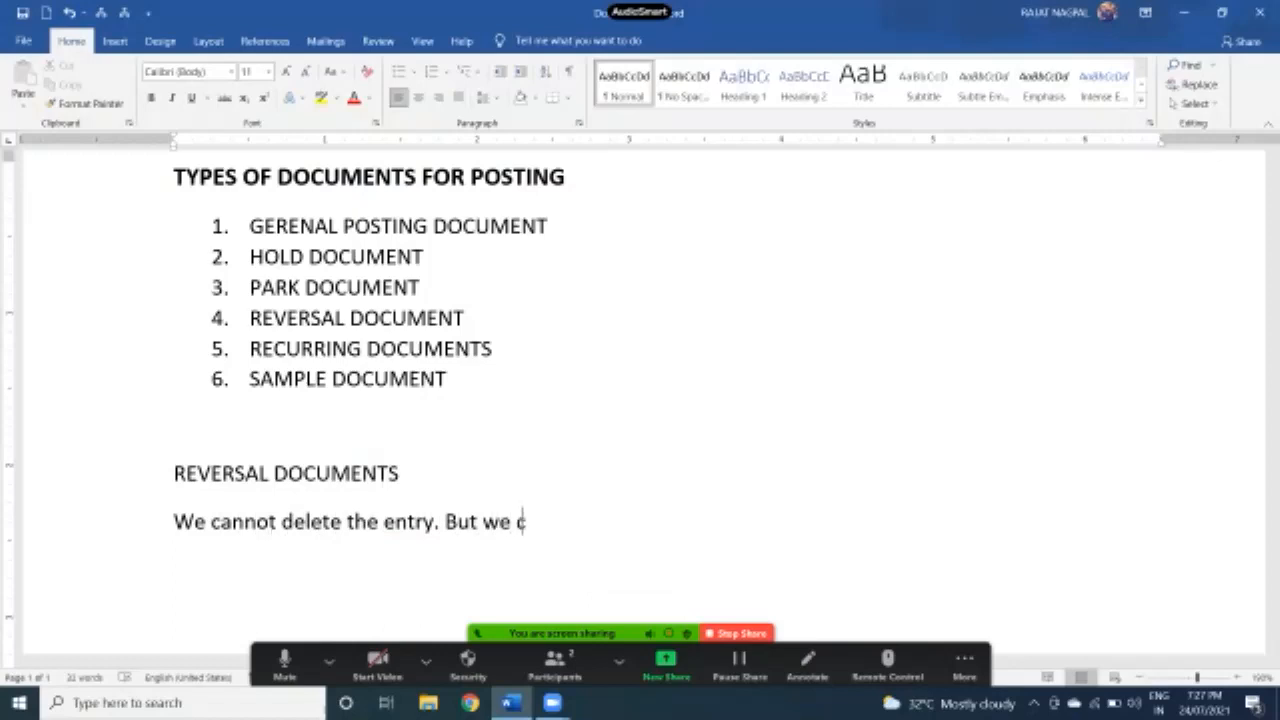
pyautogui.write('an reve')
# Finish the clause so it reads 'But we can reverse the entry'.
pyautogui.press('BackSpace')
pyautogui.press('BackSpace')
pyautogui.write('er')
pyautogui.press('BackSpace')
pyautogui.write('rse ')
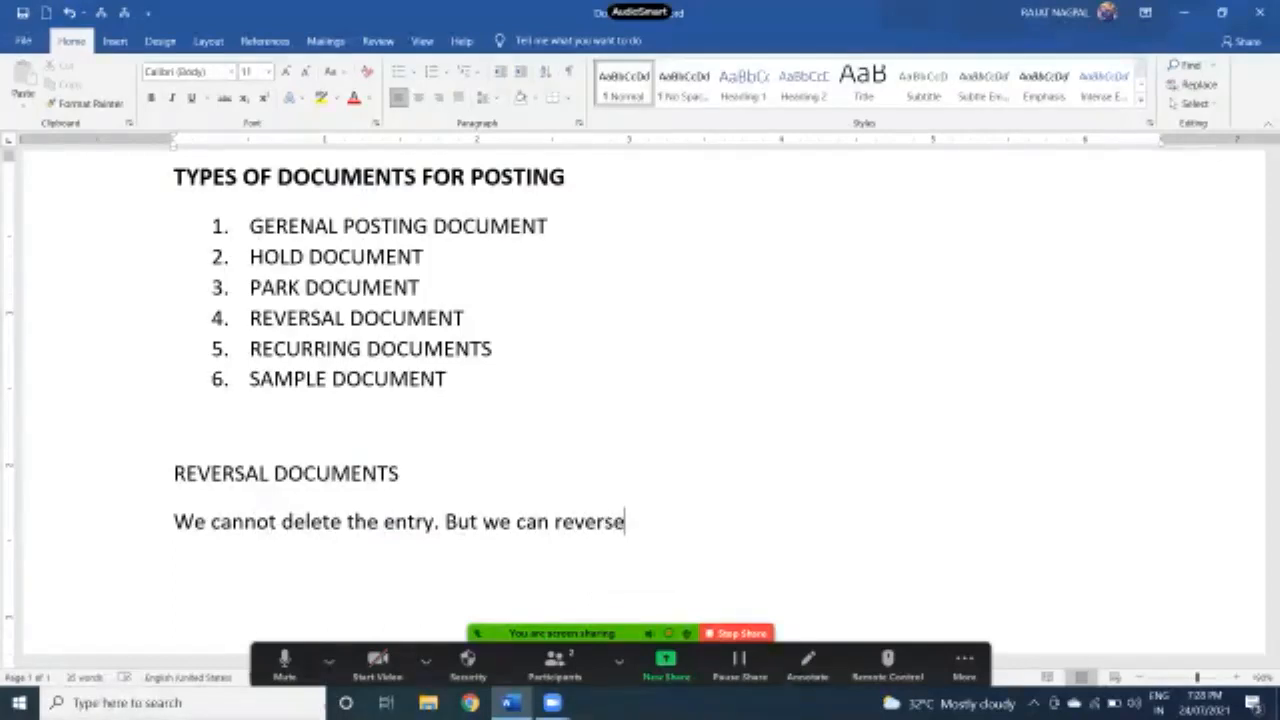
pyautogui.write('the entry')
pyautogui.press('BackSpace')
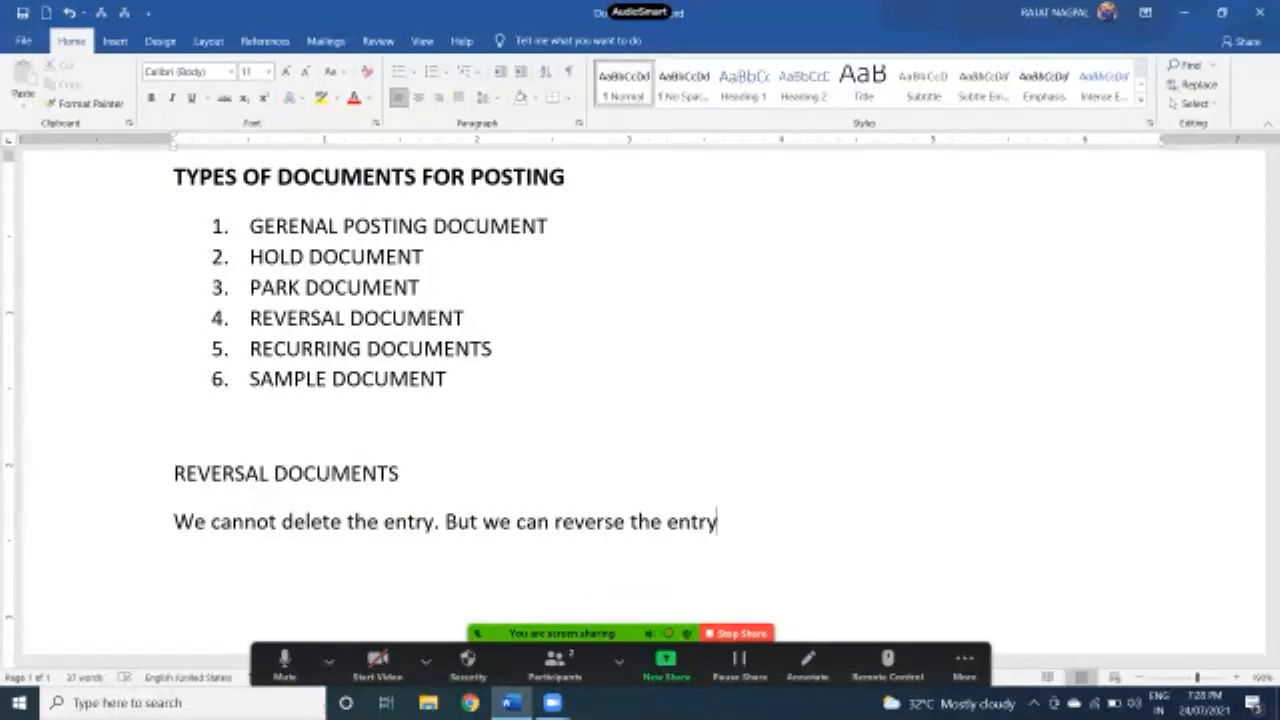
# Add '. (Means cancel the transaction and reverse it.)' and start a new paragraph.
pyautogui.write('. (Mean')
pyautogui.press('BackSpace')
pyautogui.write('ns can')
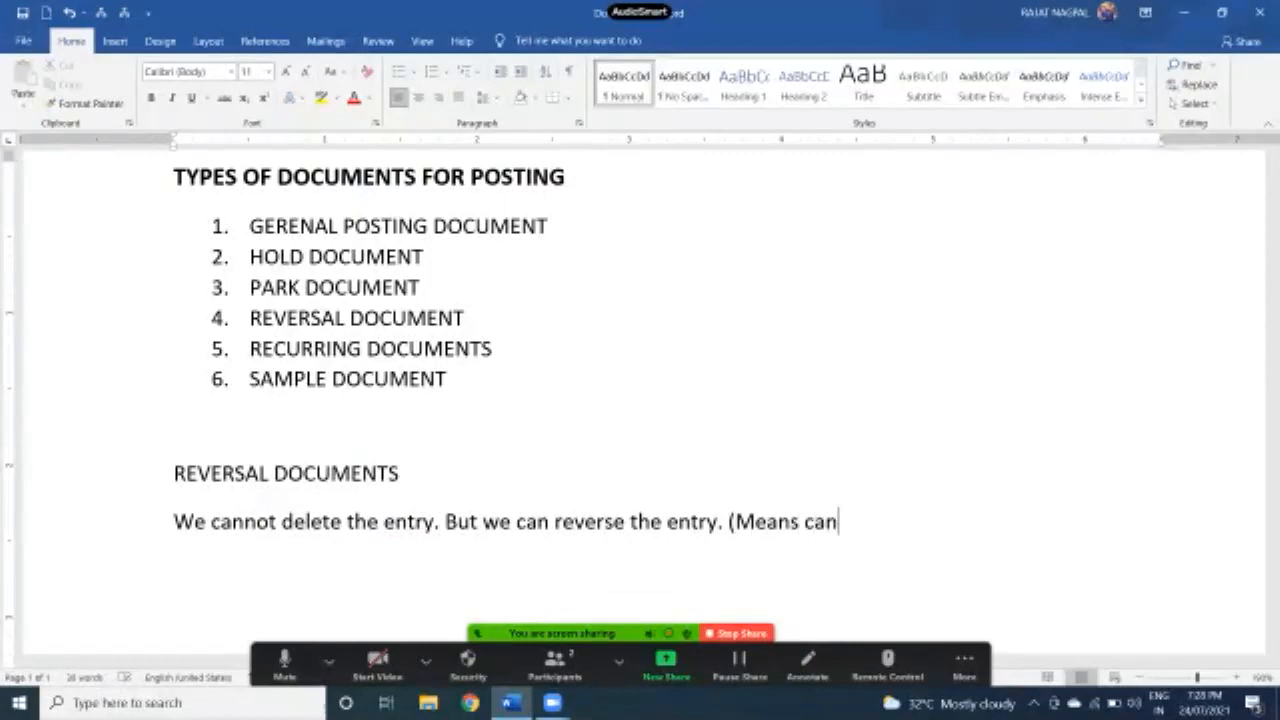
pyautogui.write('cel the transact')
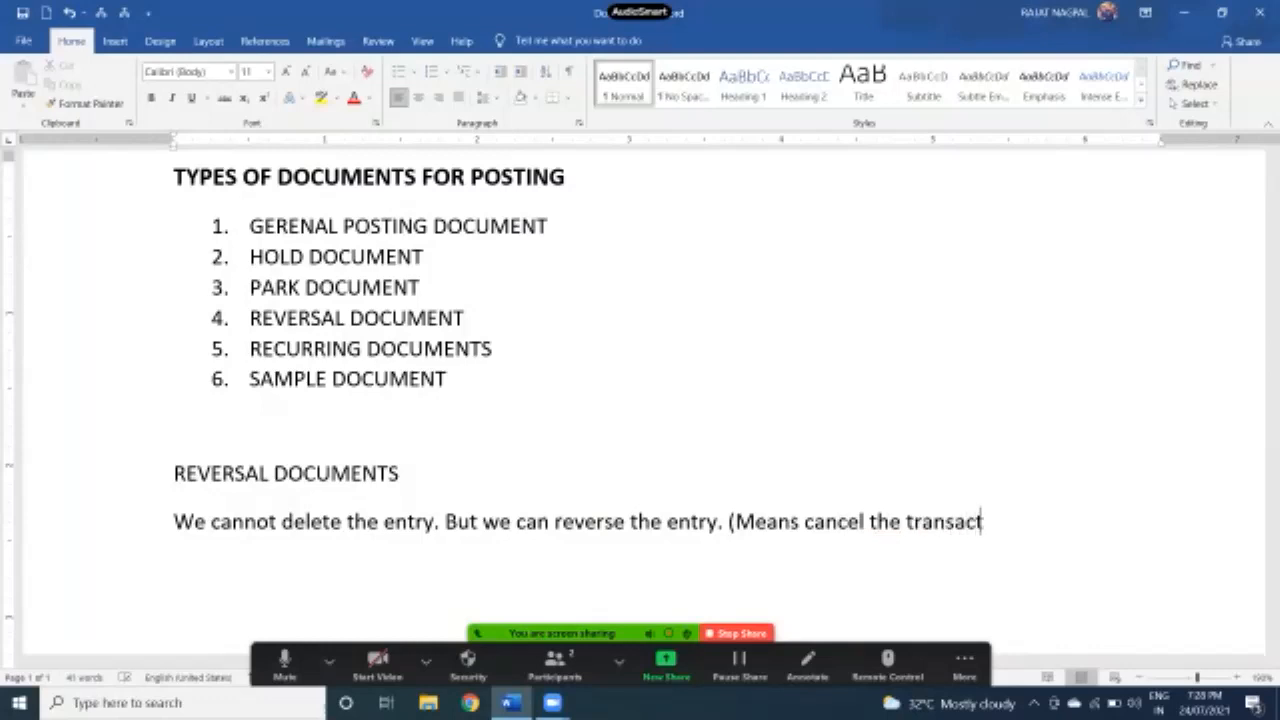
pyautogui.write('ion and')
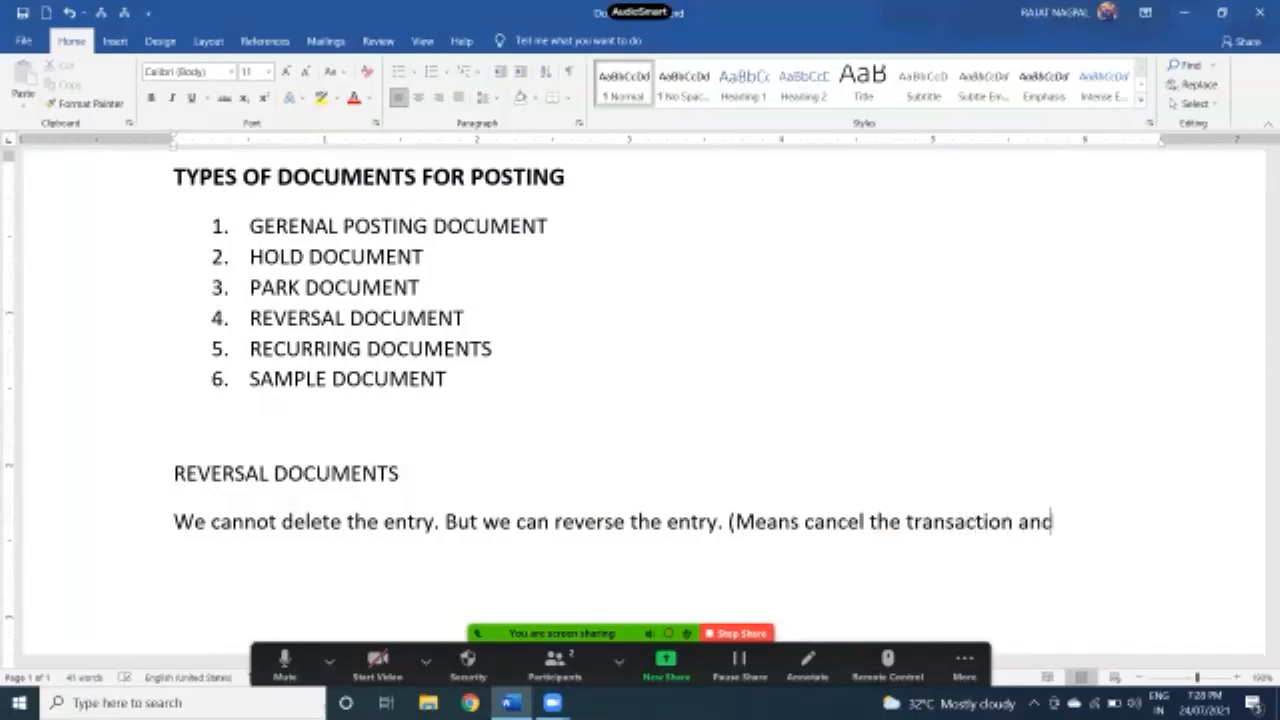
pyautogui.write(' rever')
pyautogui.press('BackSpace')
pyautogui.write('erse i')
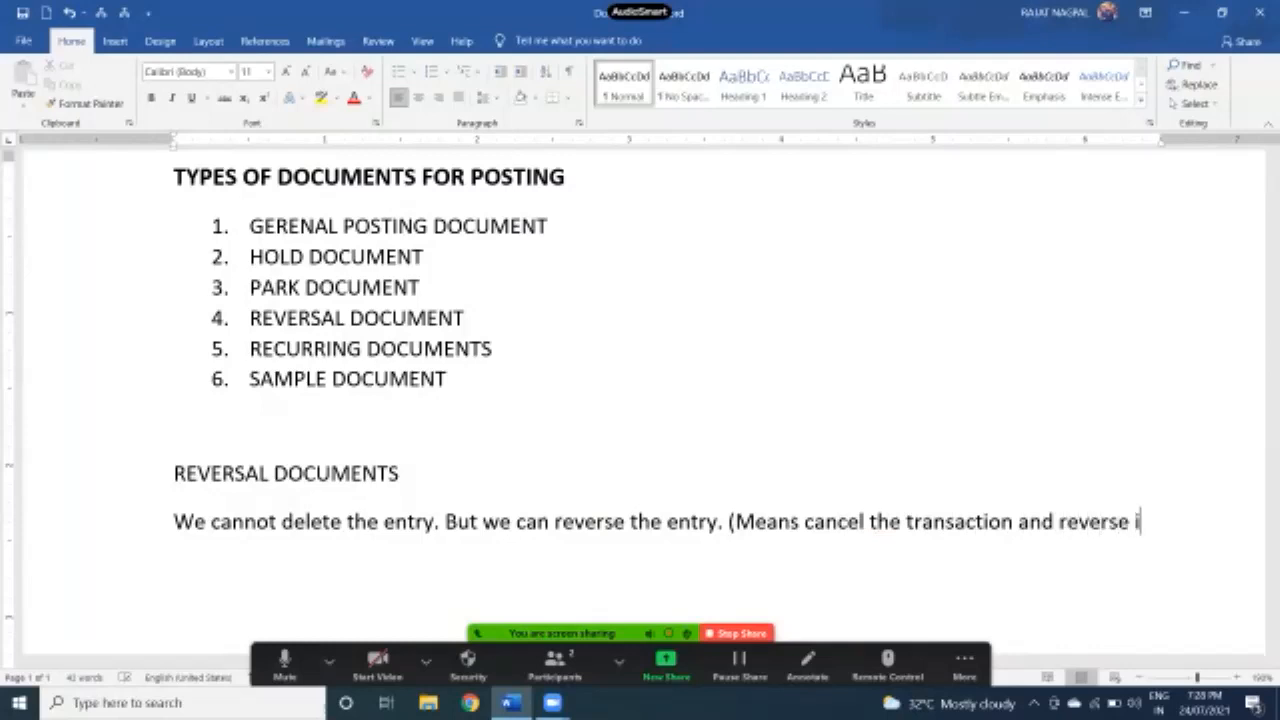
pyautogui.write('t.)')
pyautogui.press('Return')
# Type 'If we create a wrong entry then we will cancel the transaction by reverse document.'.
pyautogui.write('If we create a w')
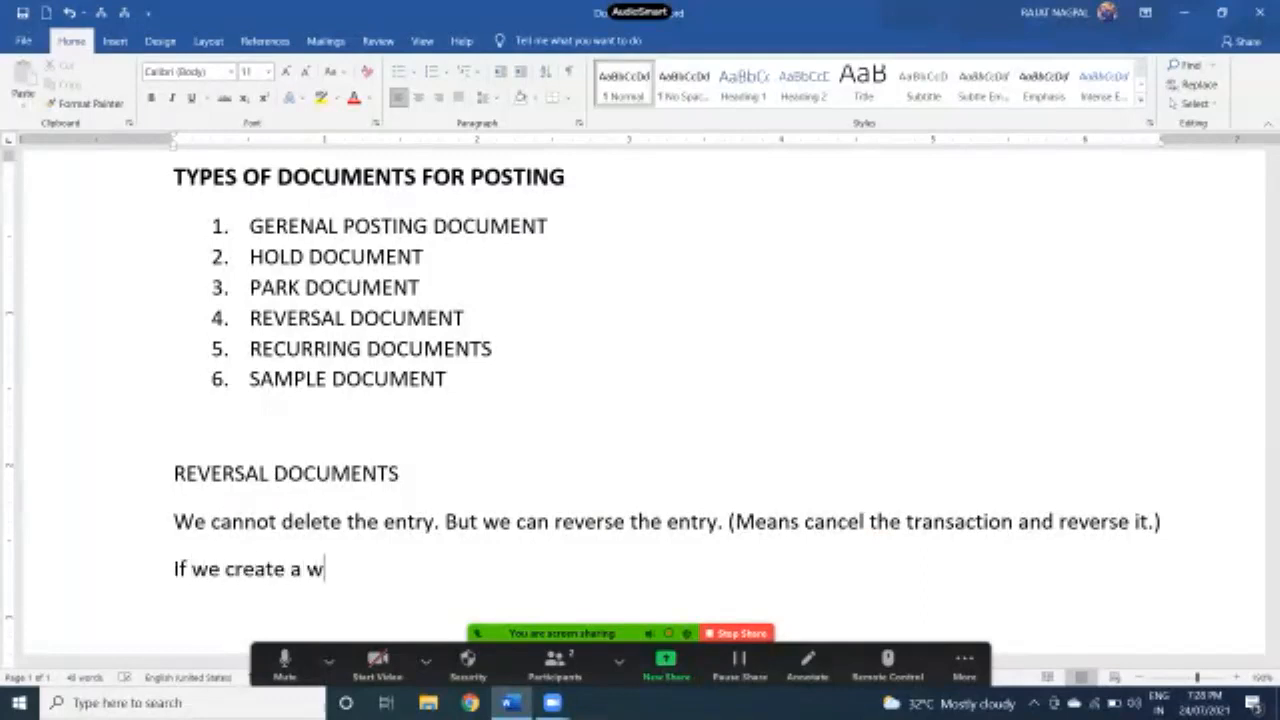
pyautogui.write('rong entry ')
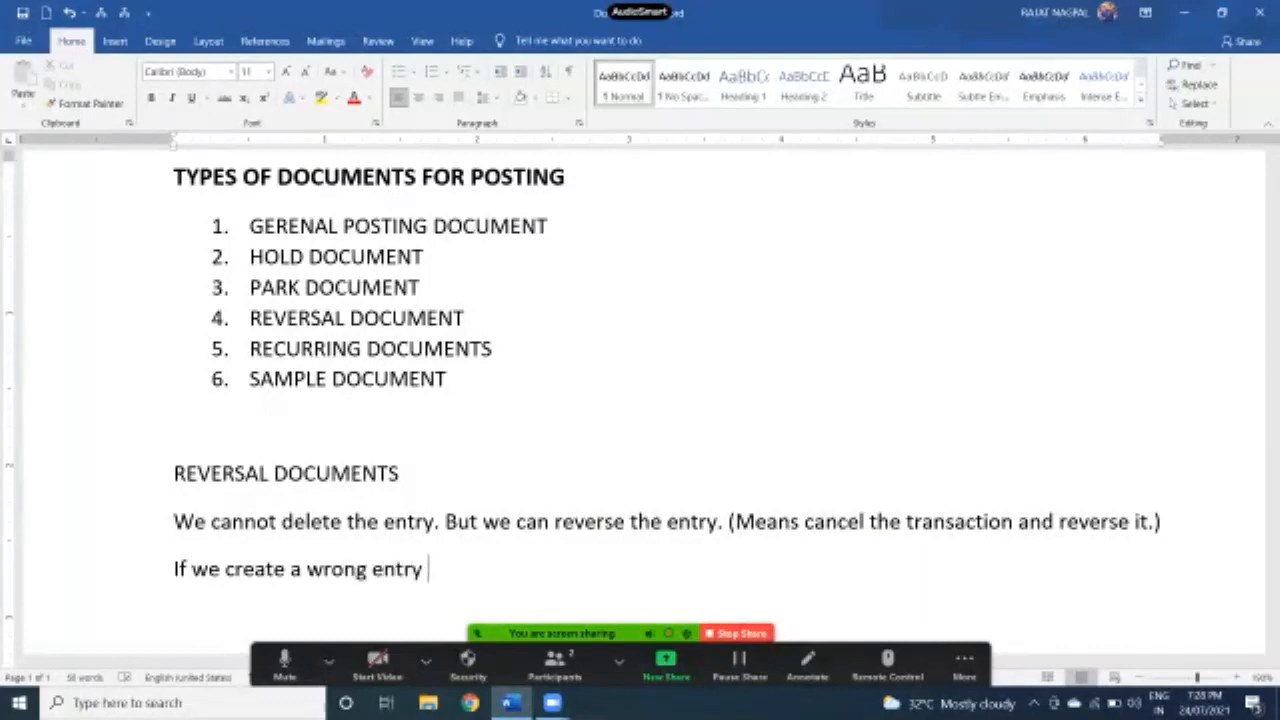
pyautogui.write('then w')
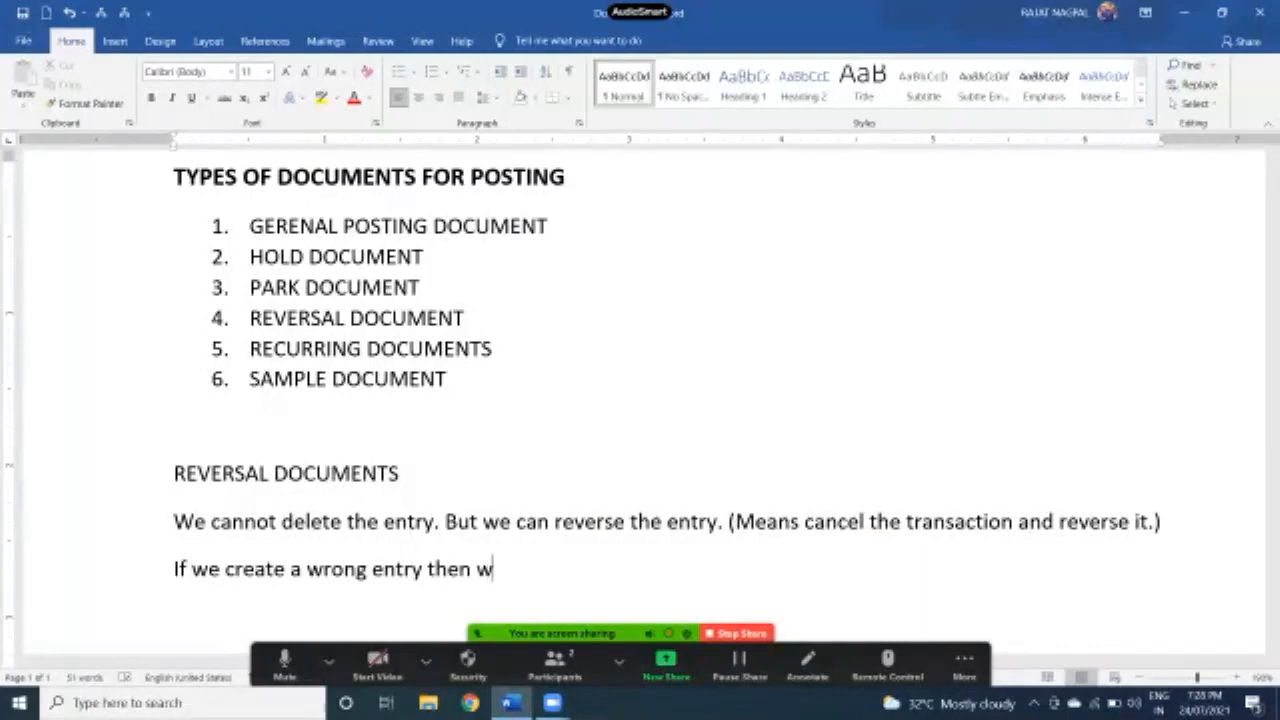
pyautogui.write('e will can')
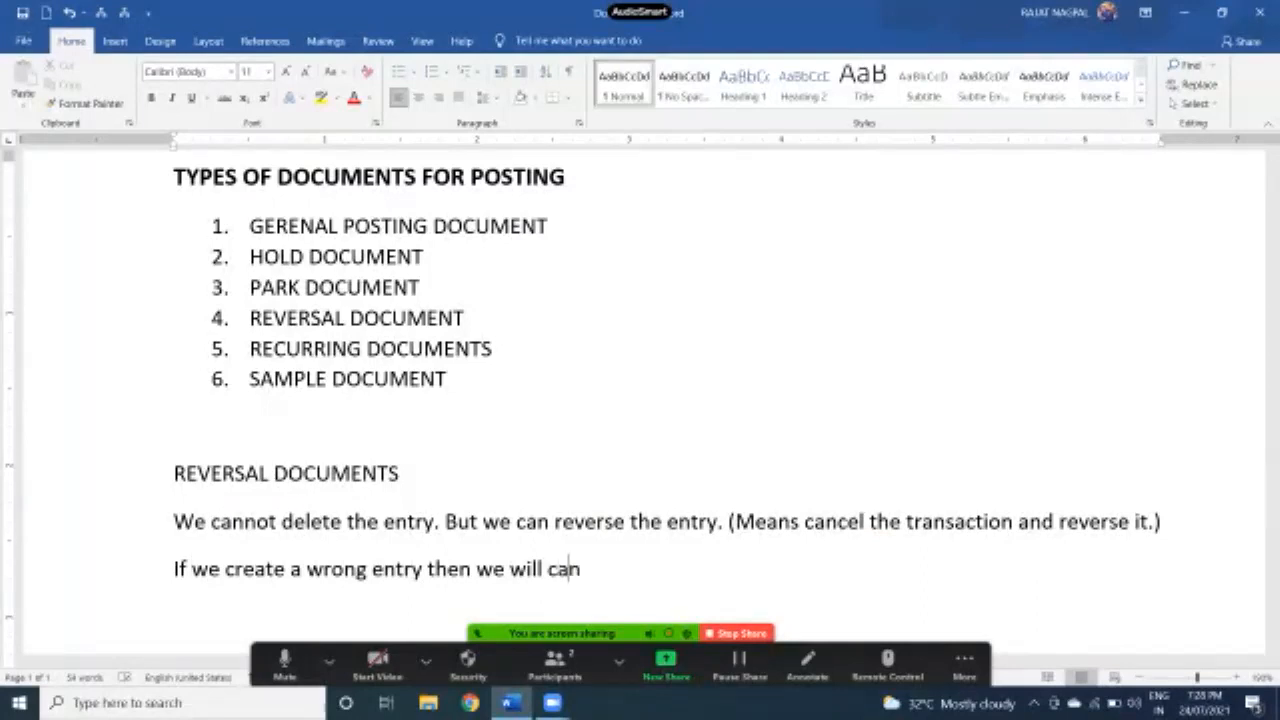
pyautogui.write('cel the ')
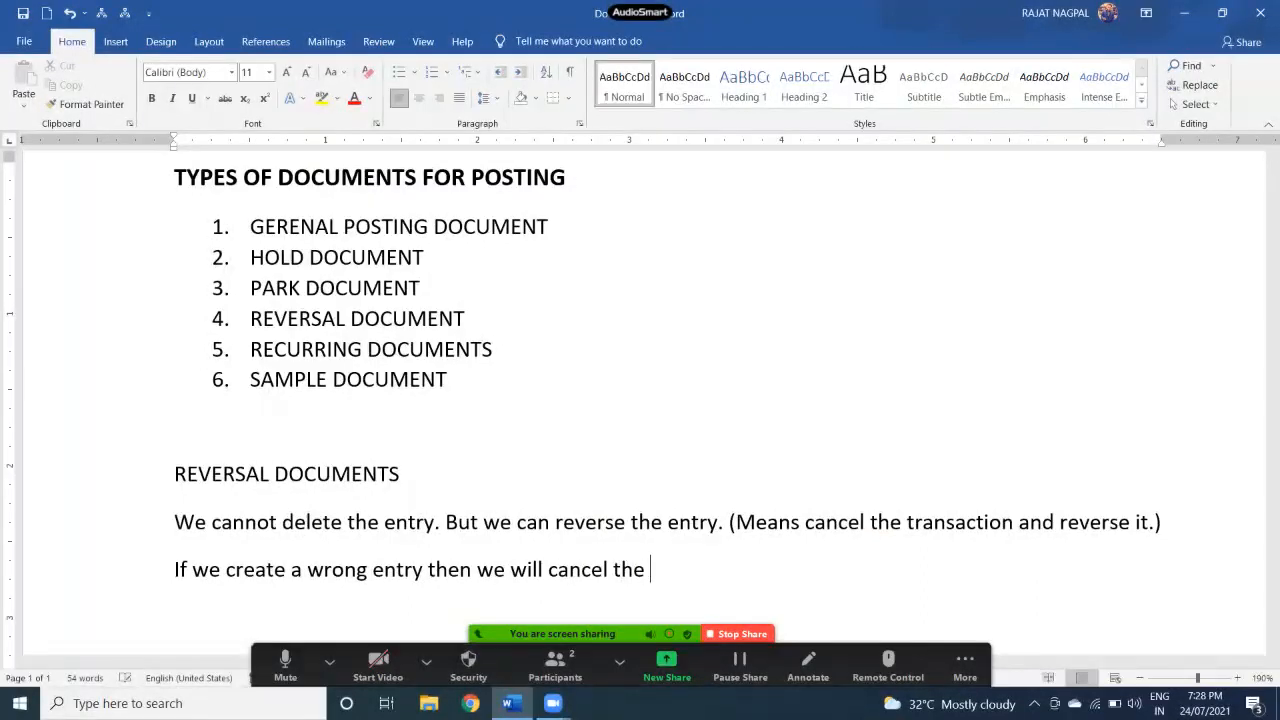
pyautogui.write('tran')
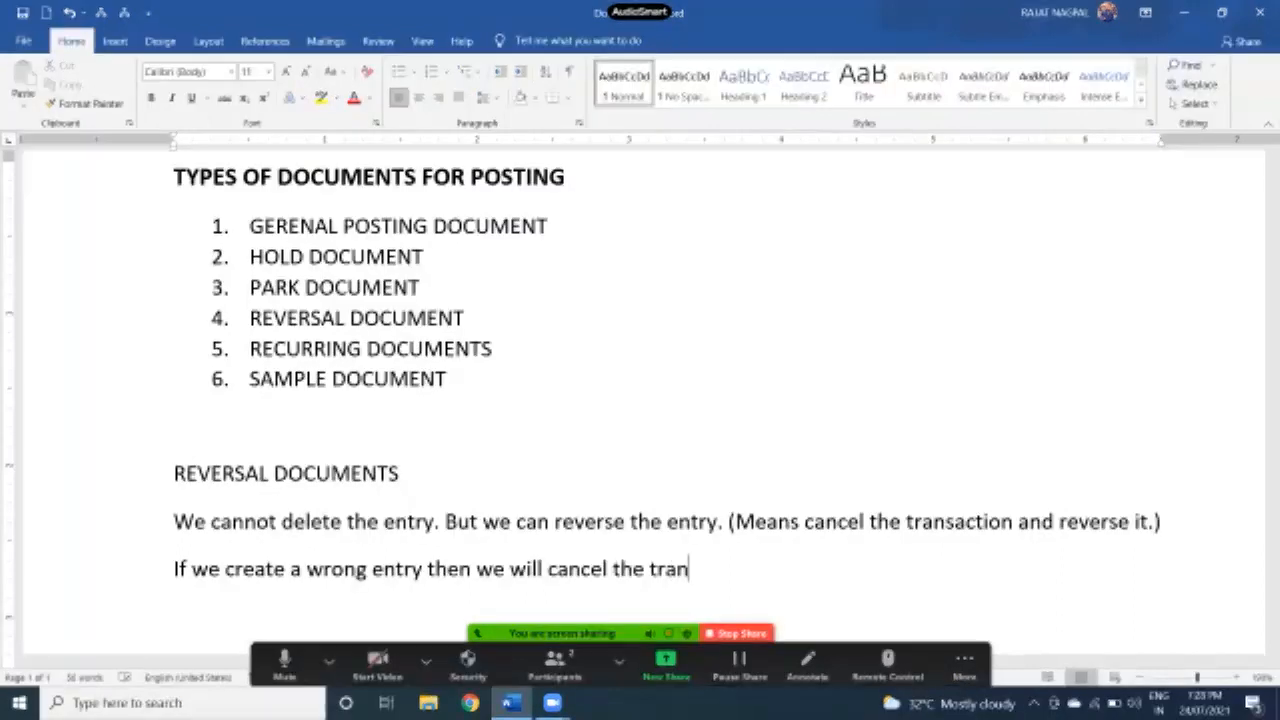
pyautogui.write('sactio')
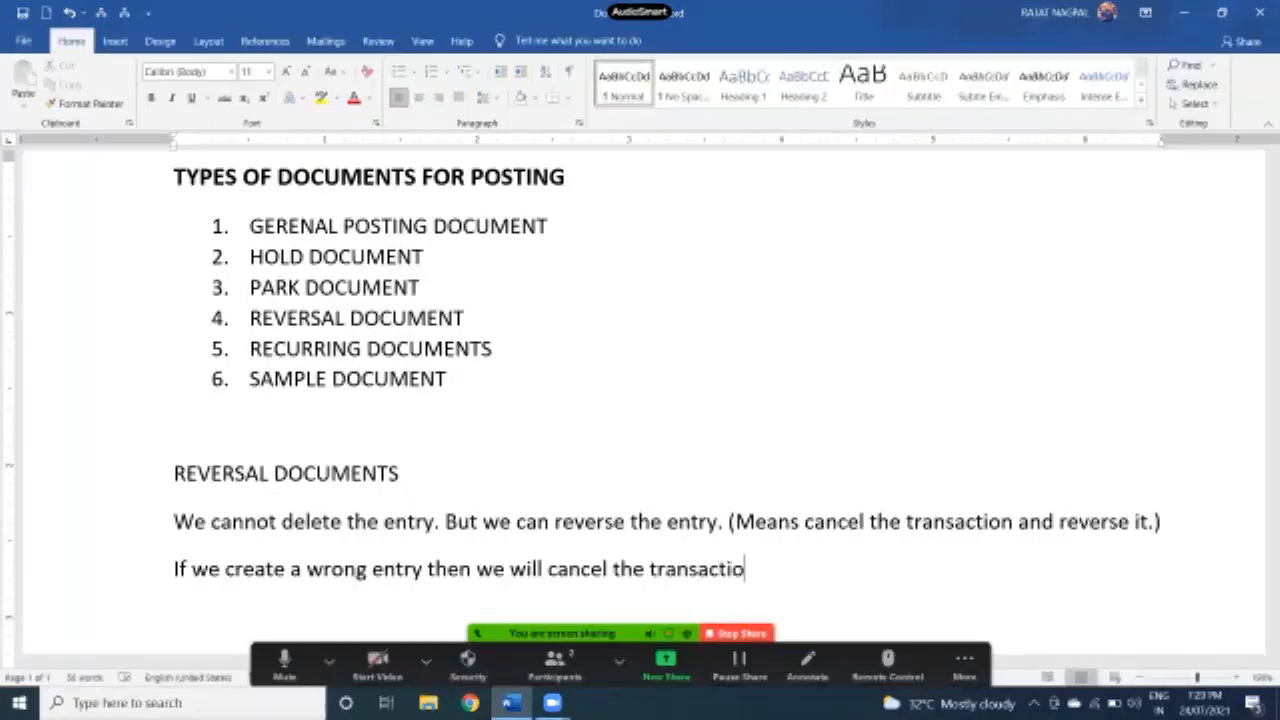
pyautogui.write('n by reverse')
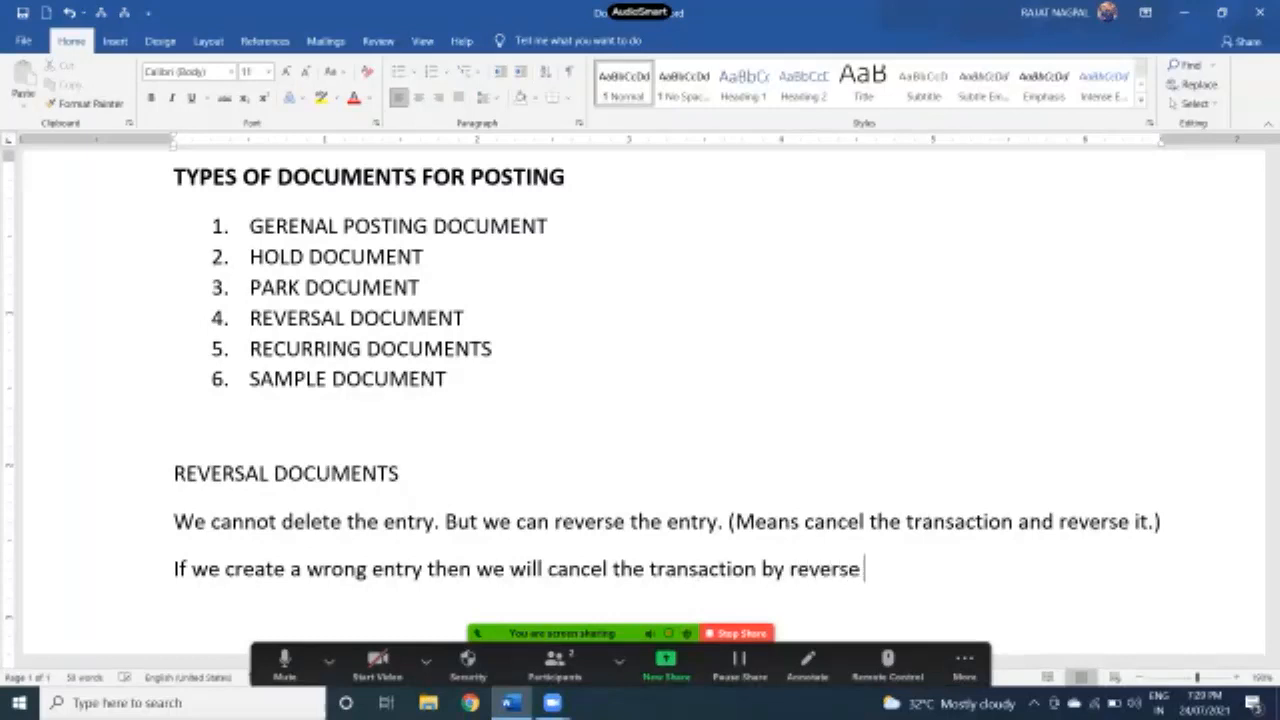
pyautogui.write(' document.')
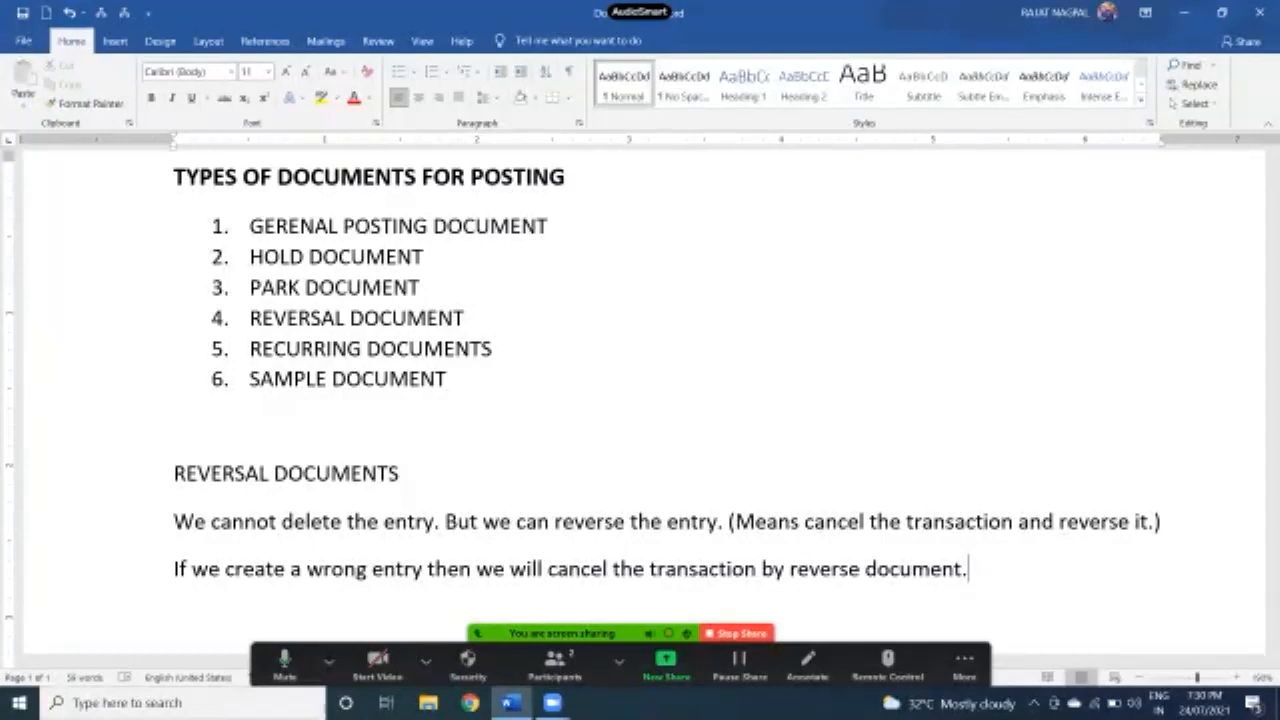
# Start a blank paragraph after the reverse-document sentence.
pyautogui.press('Return')
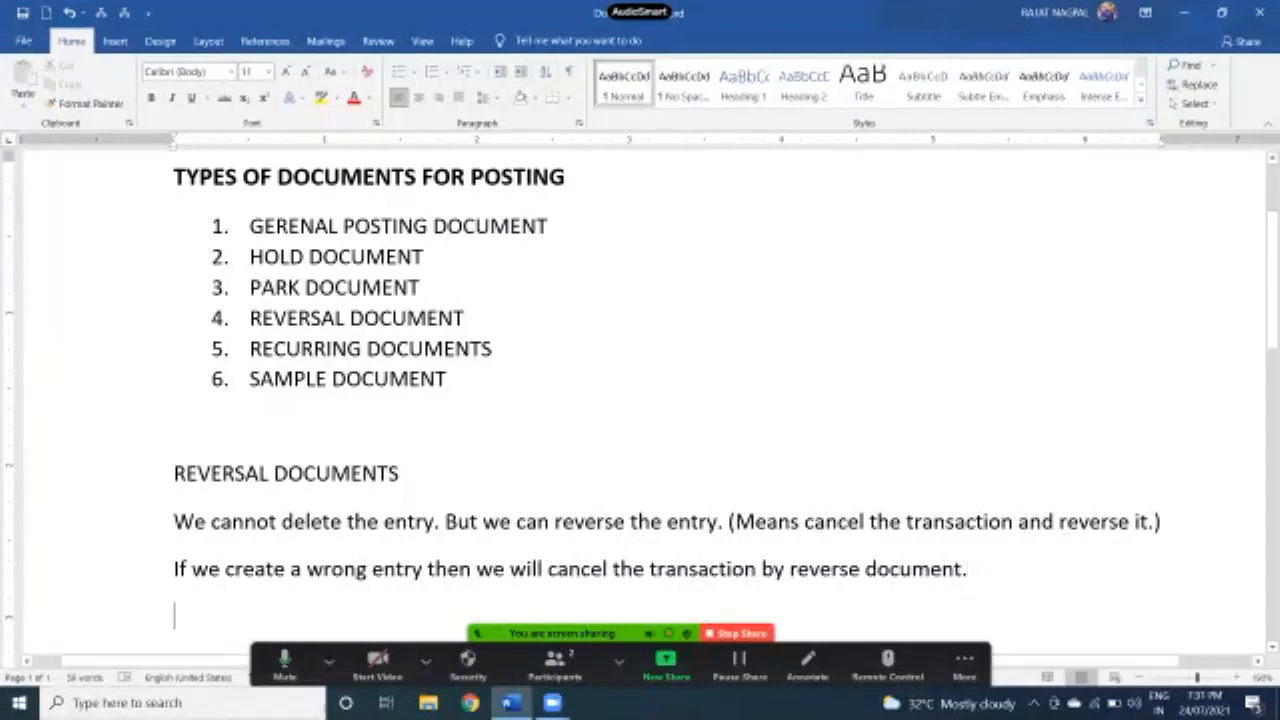
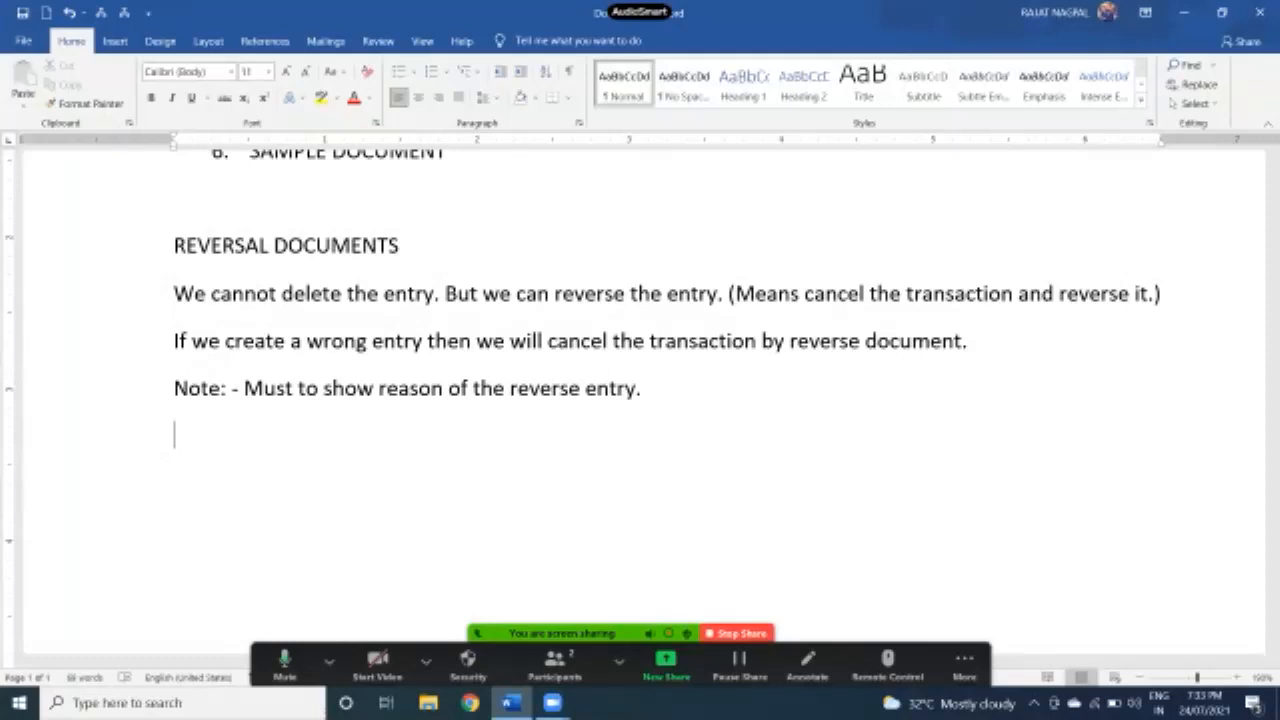
# Append '(Current - 01, Past Period - 02)' after the reverse entry on the Note line.
pyautogui.click(329, 661)
pyautogui.click(644, 389)
pyautogui.write('(current')
pyautogui.press('Left')
pyautogui.press('Left')
pyautogui.press('Left')
pyautogui.press('Left')
pyautogui.press('Left')
pyautogui.press('Left')
pyautogui.press('Left')
pyautogui.press('BackSpace')
pyautogui.write('C')
pyautogui.press('Right')
pyautogui.press('Right')
pyautogui.press('Right')
pyautogui.press('Right')
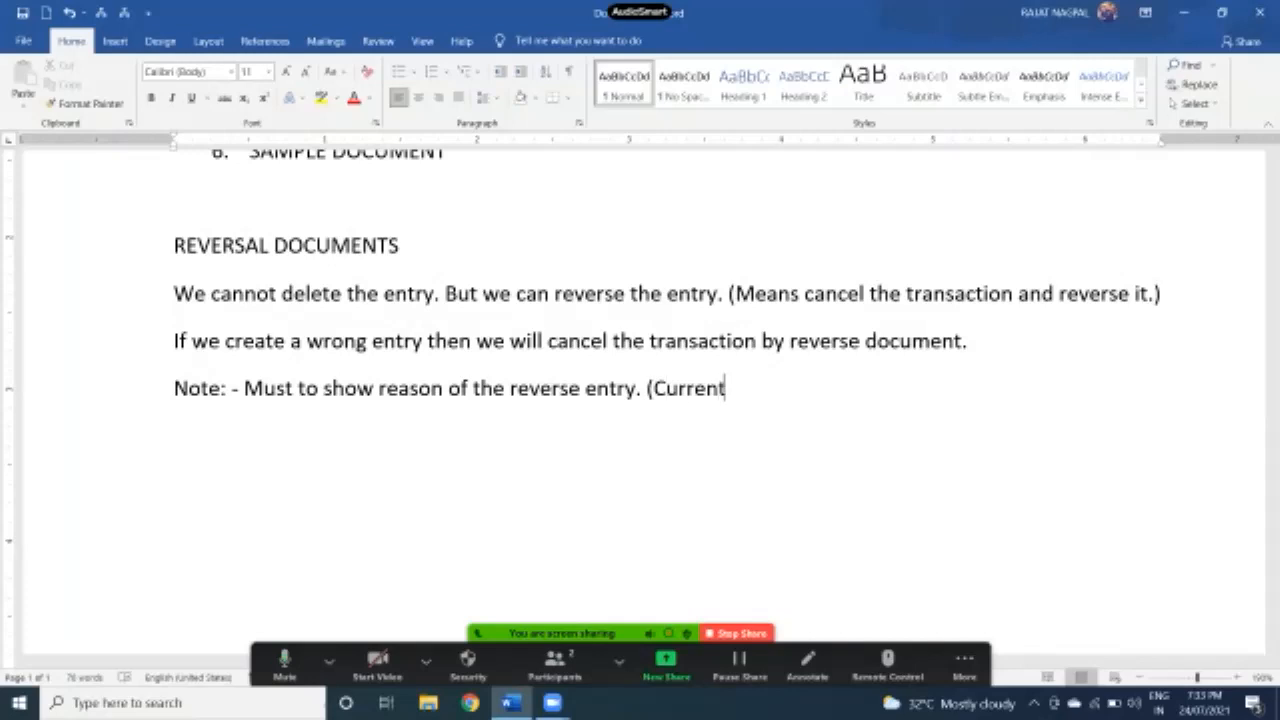
pyautogui.press('Right')
pyautogui.write('- 01')
pyautogui.write(',')
pyautogui.write('0')
pyautogui.press('BackSpace')
pyautogui.write('past')
pyautogui.press('BackSpace')
pyautogui.press('BackSpace')
pyautogui.press('BackSpace')
pyautogui.press('BackSpace')
pyautogui.write('Past')
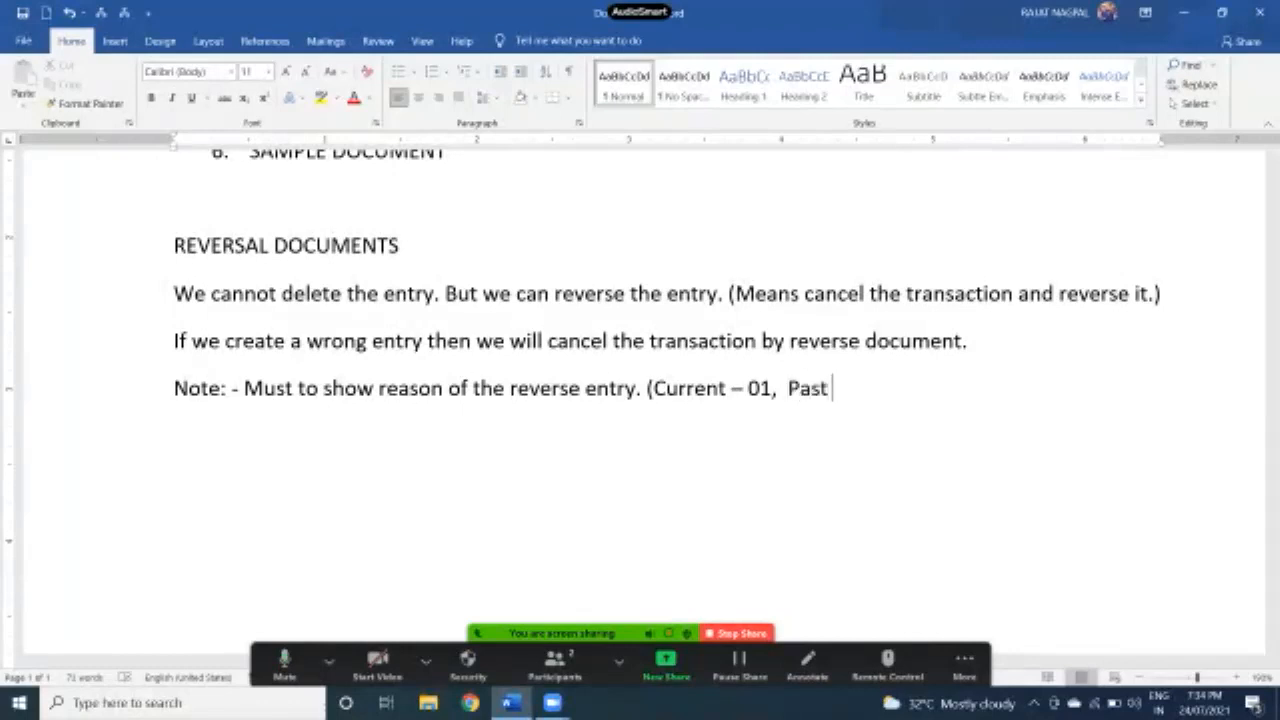
pyautogui.write(' Period  - 02)')
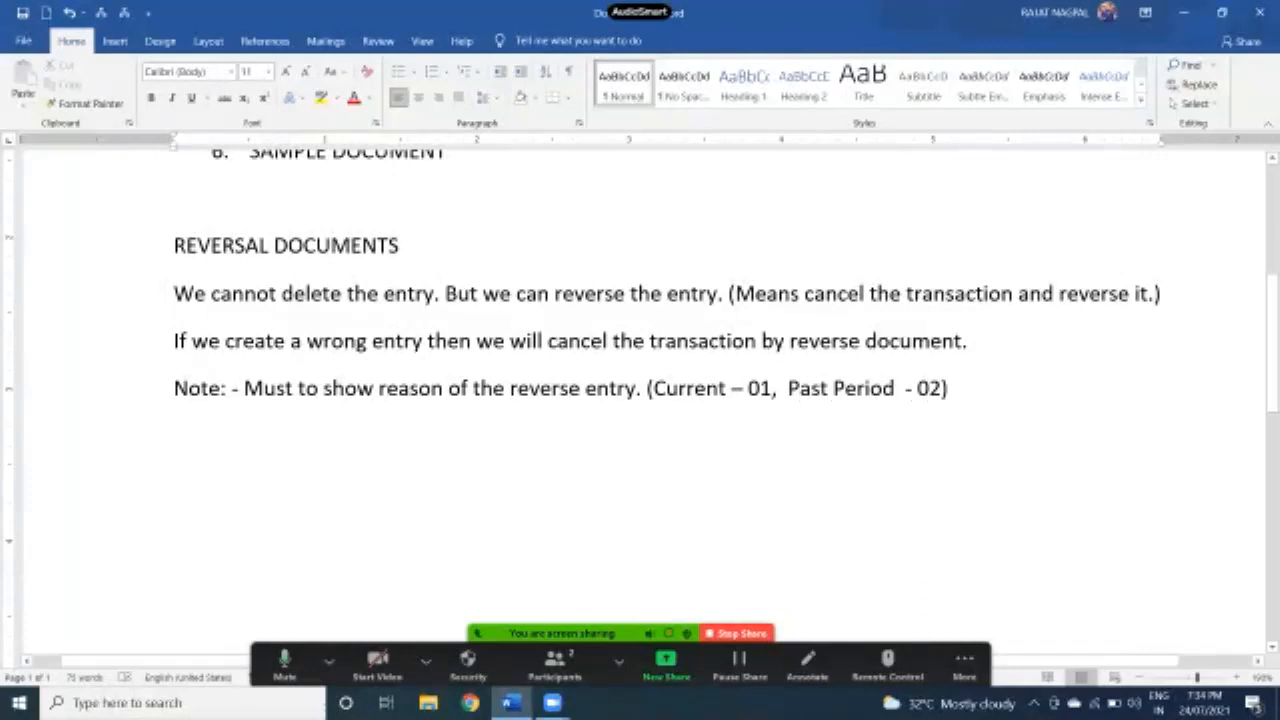
# Accept the spacing fixes in the reason codes and make the REVERSAL DOCUMENTS heading bold.
pyautogui.click(666, 388)
pyautogui.moveTo(666, 388); pyautogui.dragTo(917, 388)
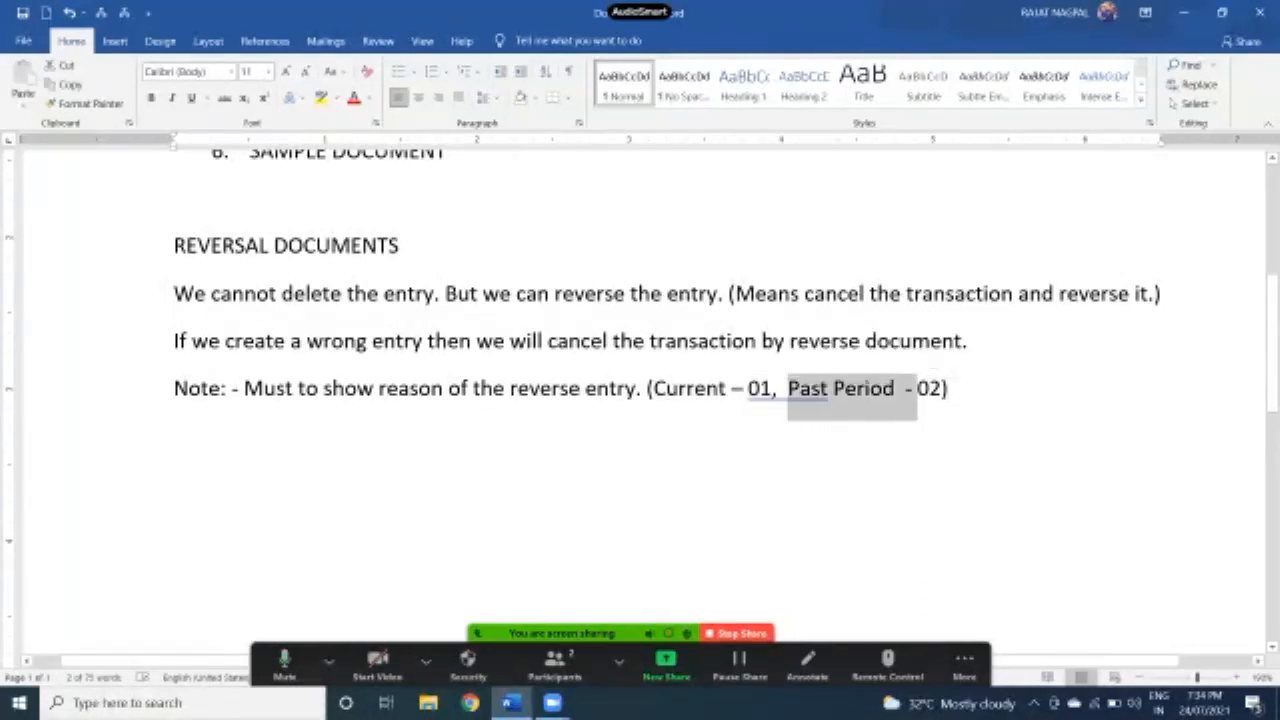
pyautogui.rightClick(794, 382)
pyautogui.click(793, 385)
pyautogui.click(791, 387)
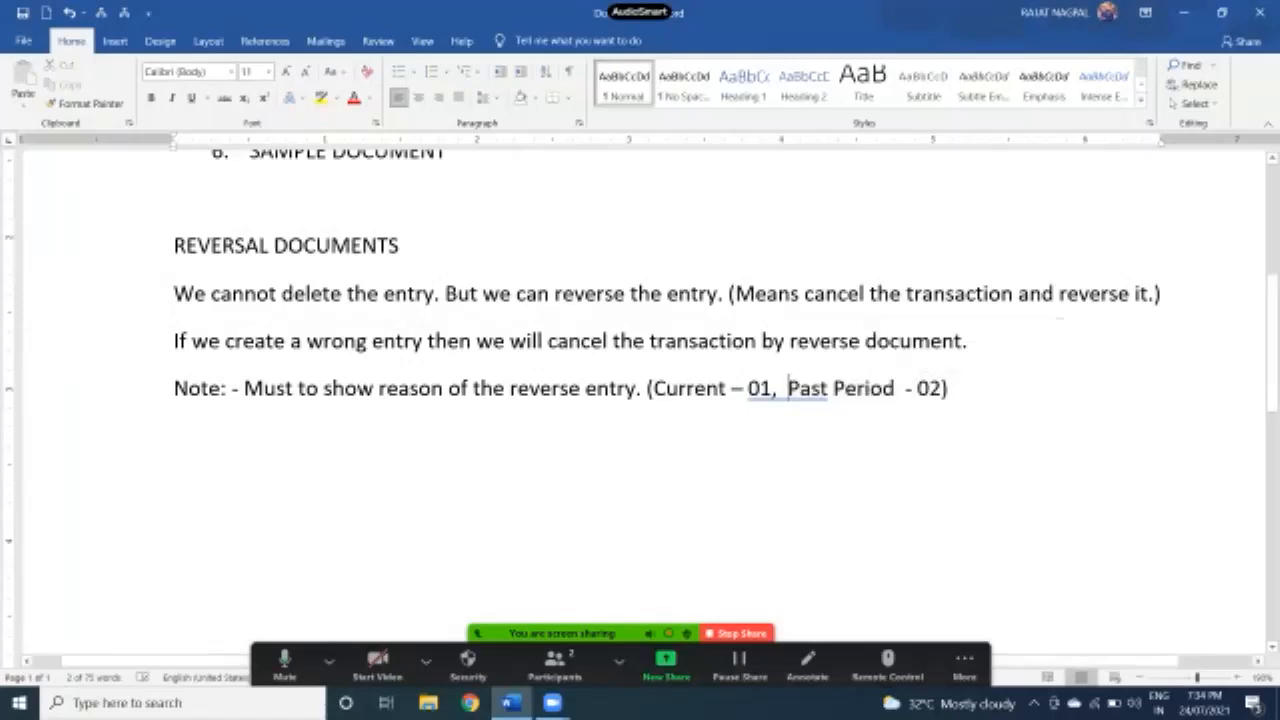
pyautogui.rightClick(791, 388)
pyautogui.click(759, 413)
pyautogui.rightClick(886, 388)
pyautogui.click(817, 413)
pyautogui.click(941, 388)
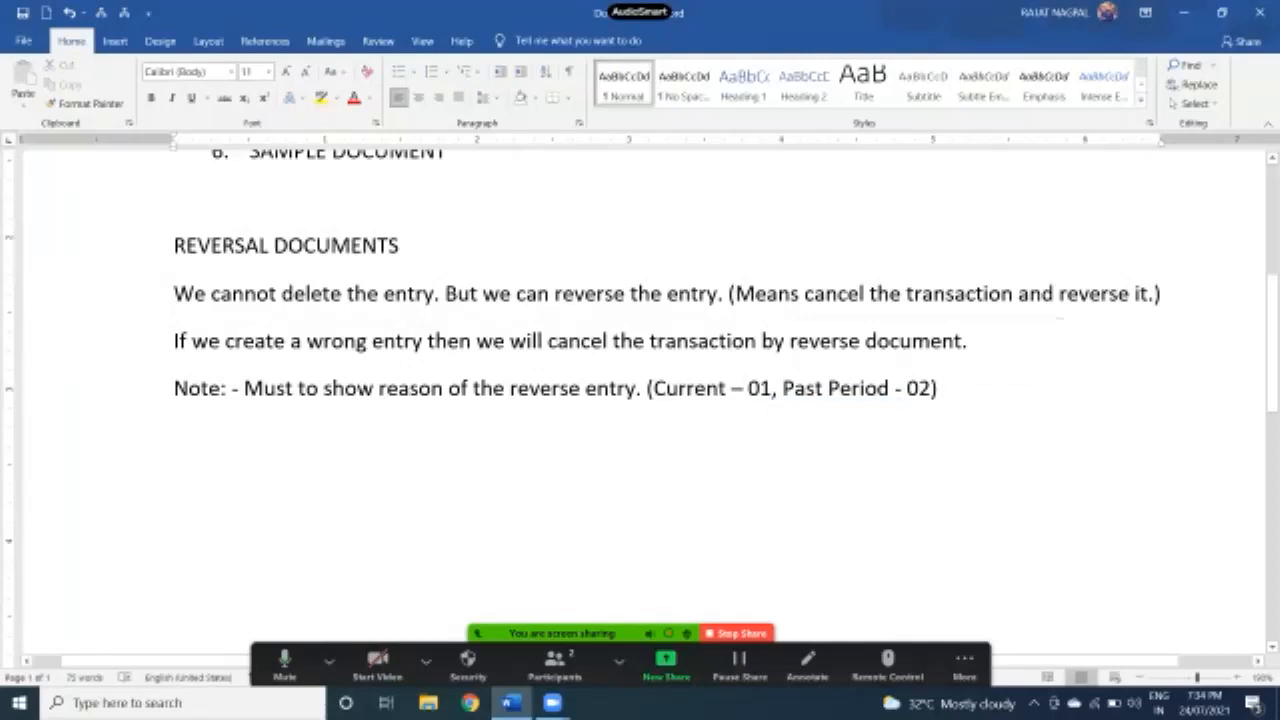
pyautogui.click(143, 247)
pyautogui.hotkey('ctrl', 'b')
# Add a bold 'Recurring Document' heading below the Note line, with non-bold text on the next line.
pyautogui.click(968, 341)
pyautogui.click(942, 388)
pyautogui.press('Return')
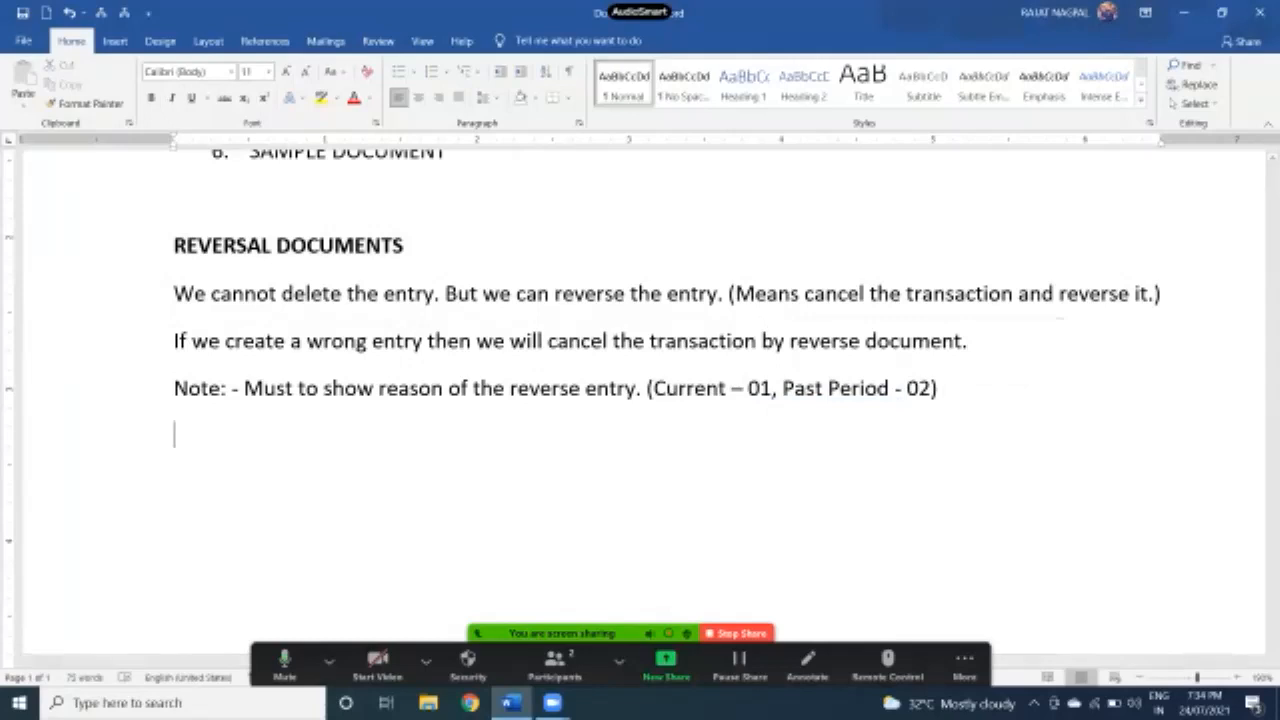
pyautogui.write('Recurring Document')
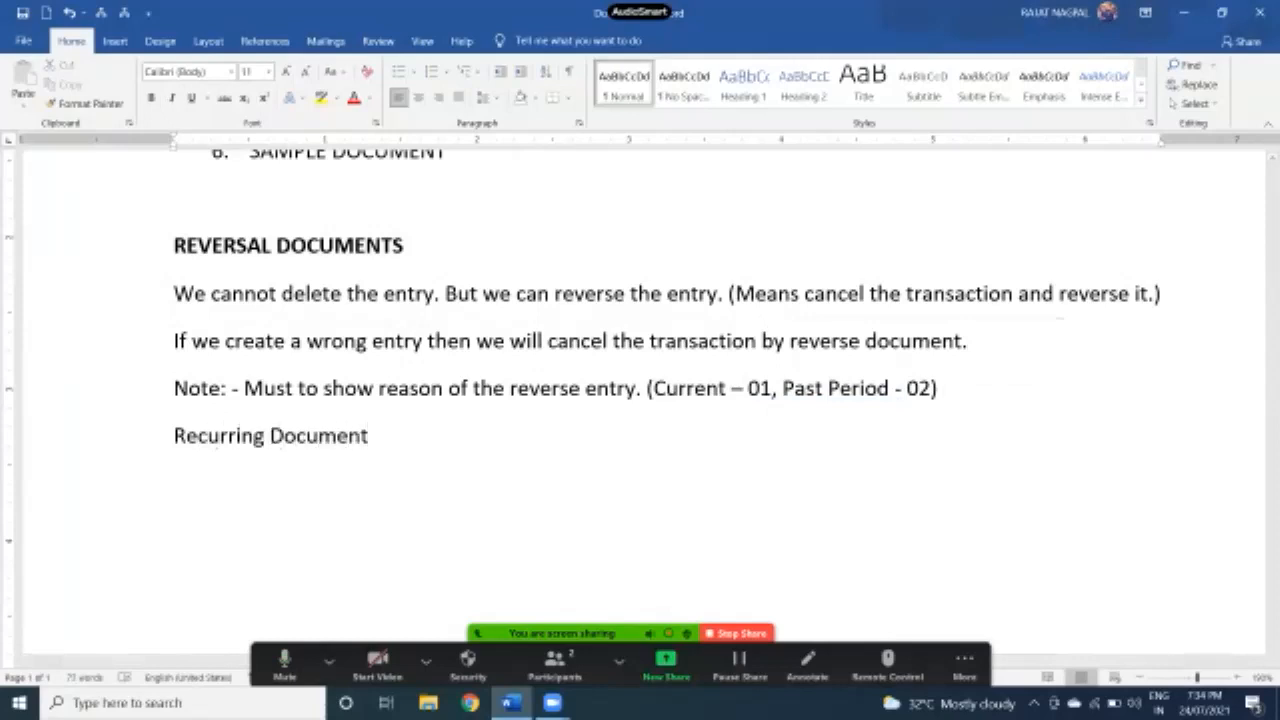
pyautogui.hotkey('shift', 'Home')
pyautogui.hotkey('ctrl', 'b')
pyautogui.press('End')
pyautogui.press('Return')
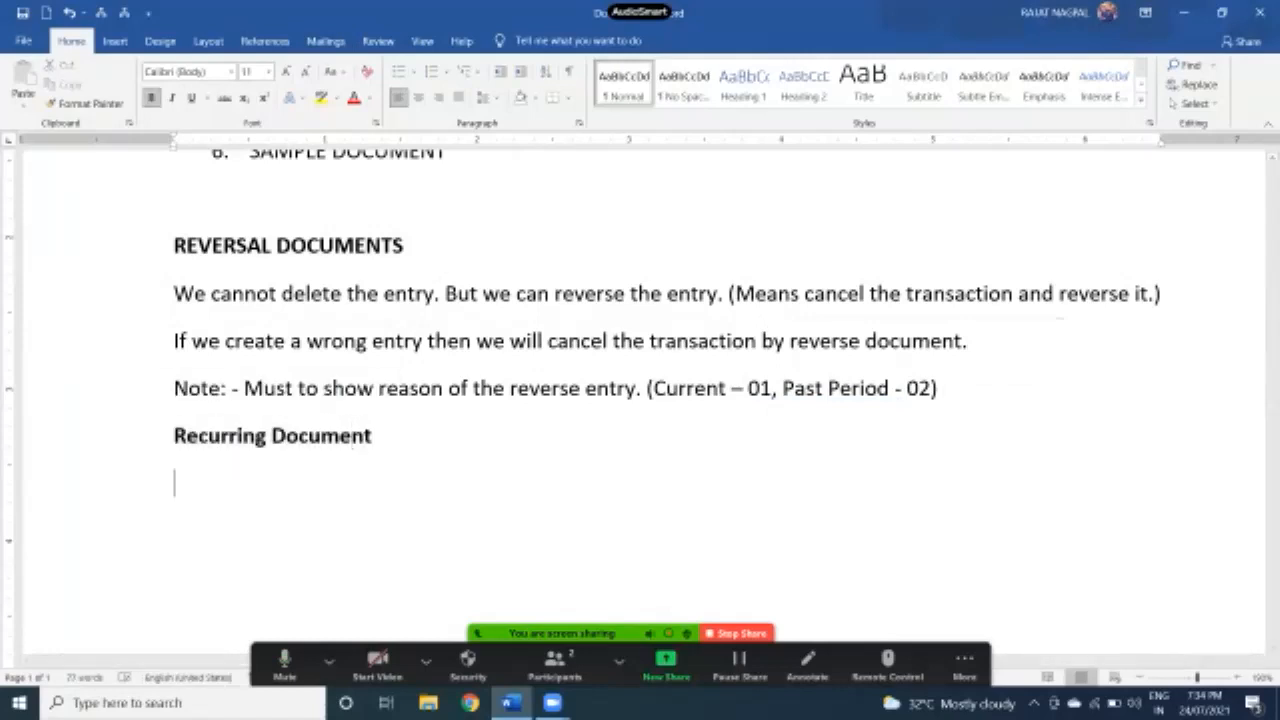
pyautogui.hotkey('ctrl', 'b')
# Type 'It means regular transaction.' and 'Frequent Interval' on separate lines under the heading.
pyautogui.write('It means regular')
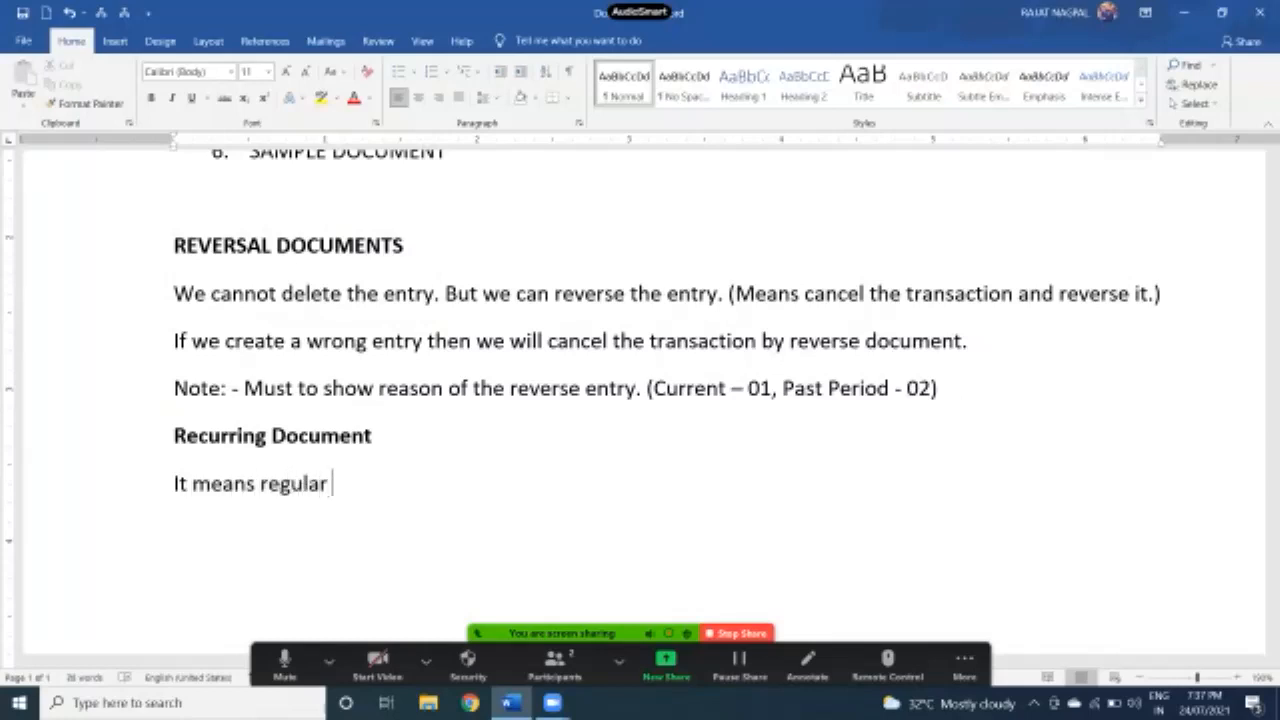
pyautogui.write(' transaction')
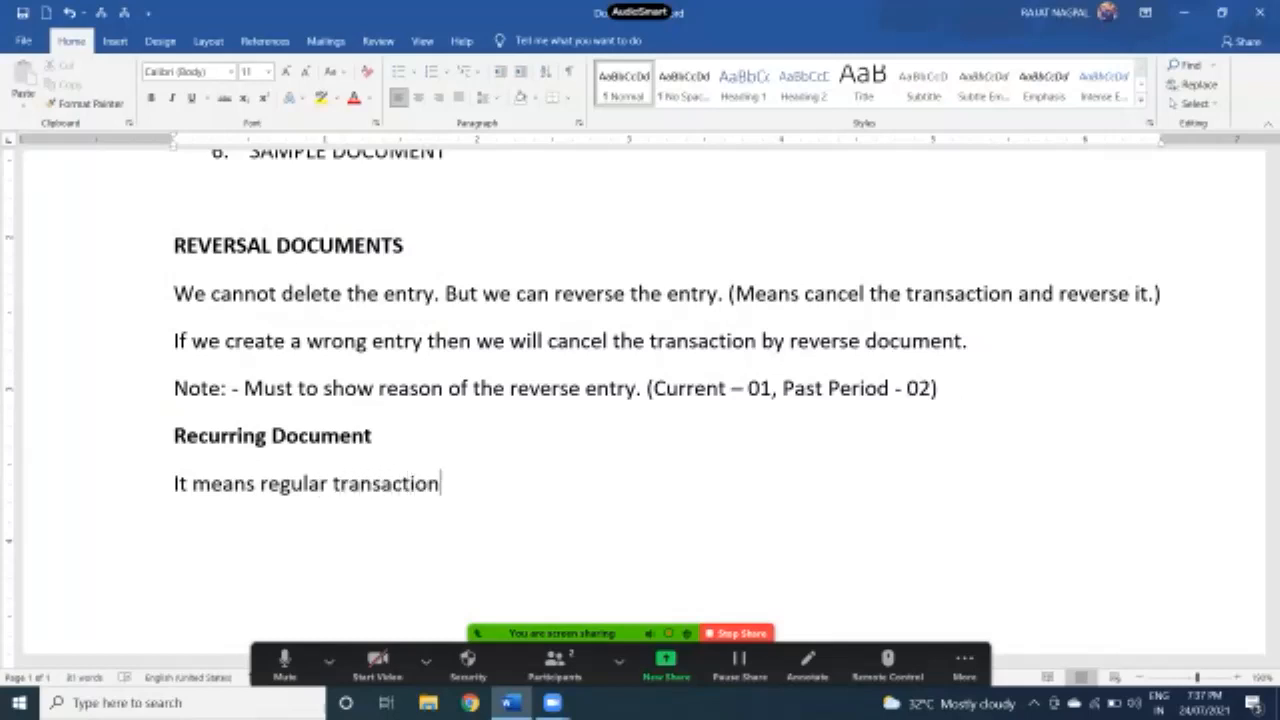
pyautogui.write('.')
pyautogui.press('Return')
pyautogui.write('Frequent Interval')
pyautogui.press('Return')
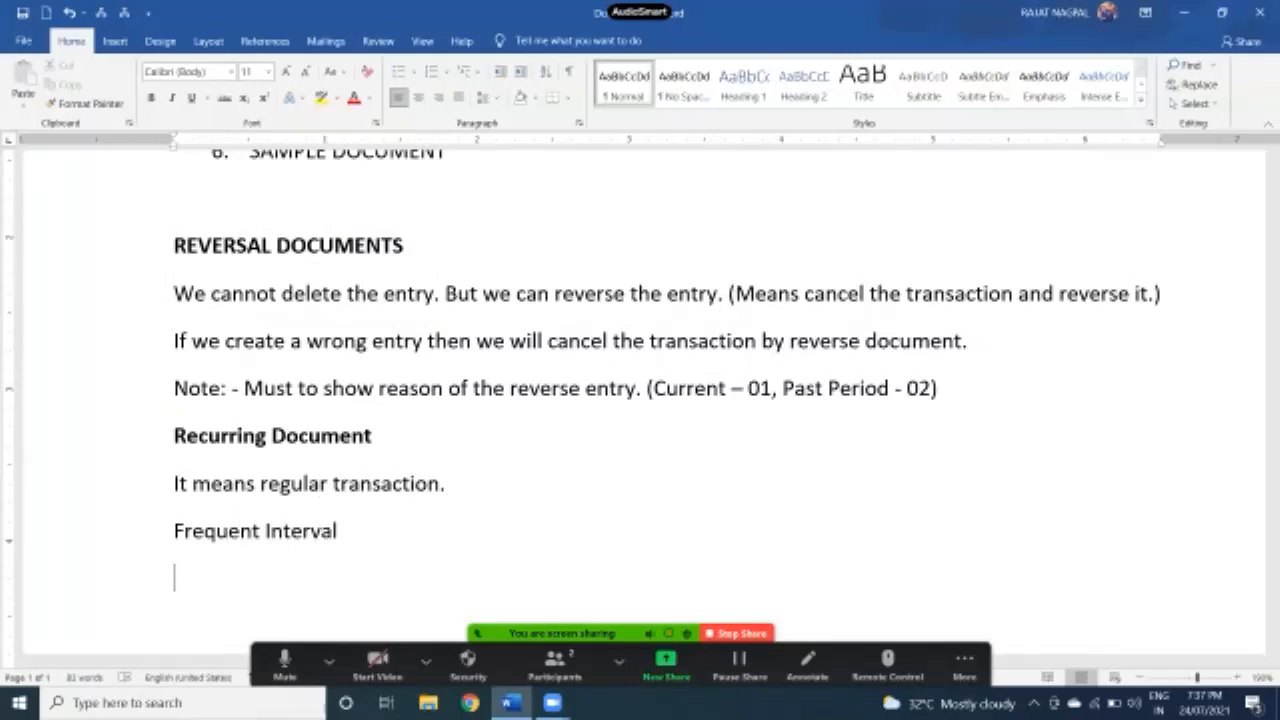
# Add 'Must to put start & close date.' and begin 'These documents are used to post transaction'.
pyautogui.write('Must ')
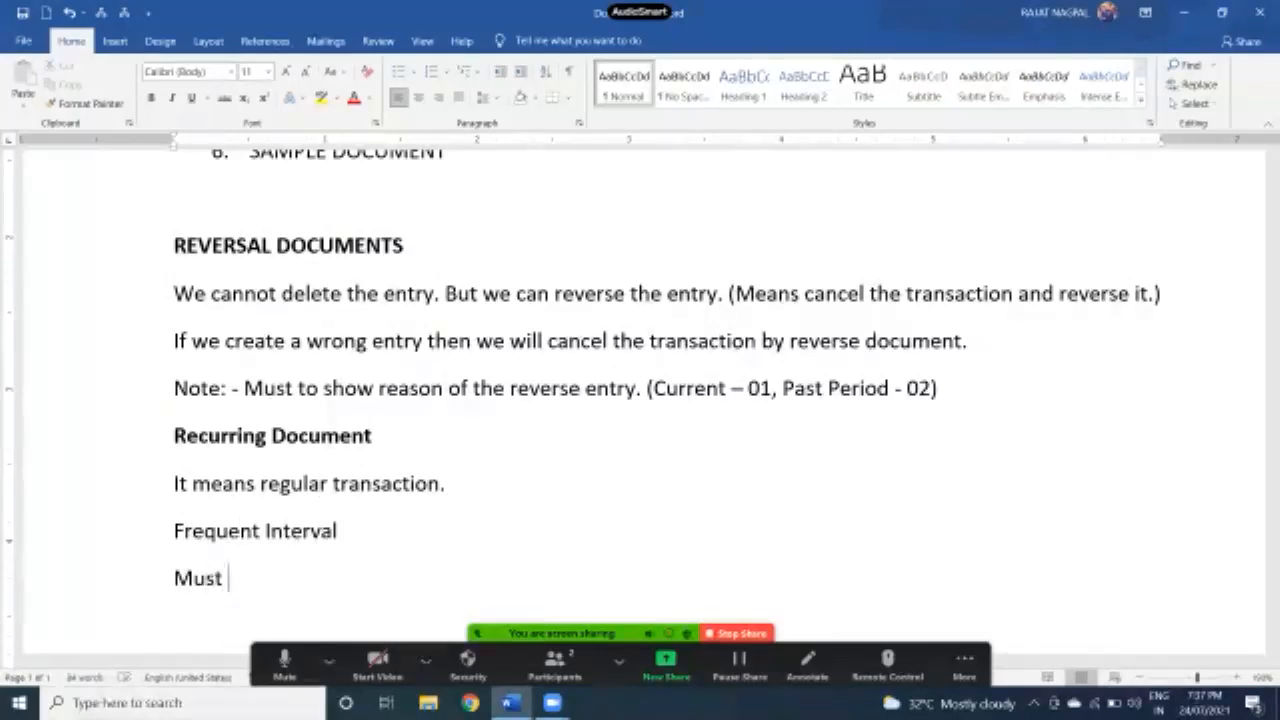
pyautogui.write('to put')
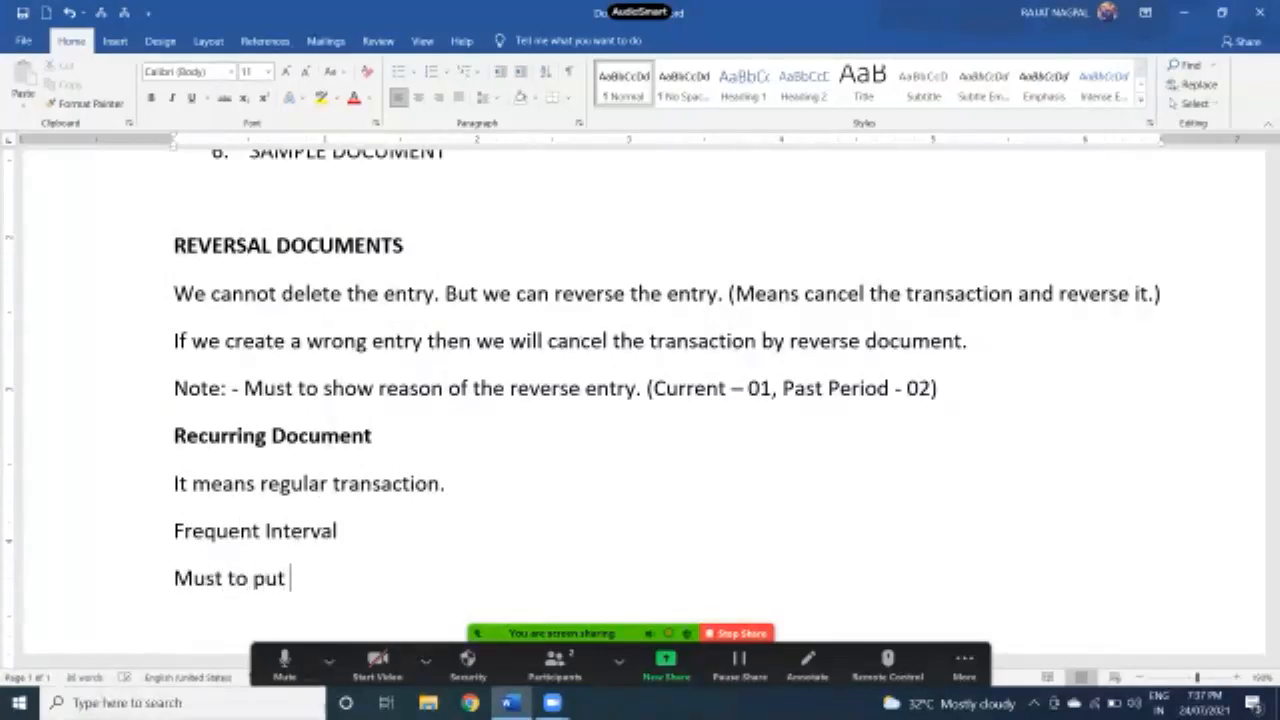
pyautogui.write(' start & cloe')
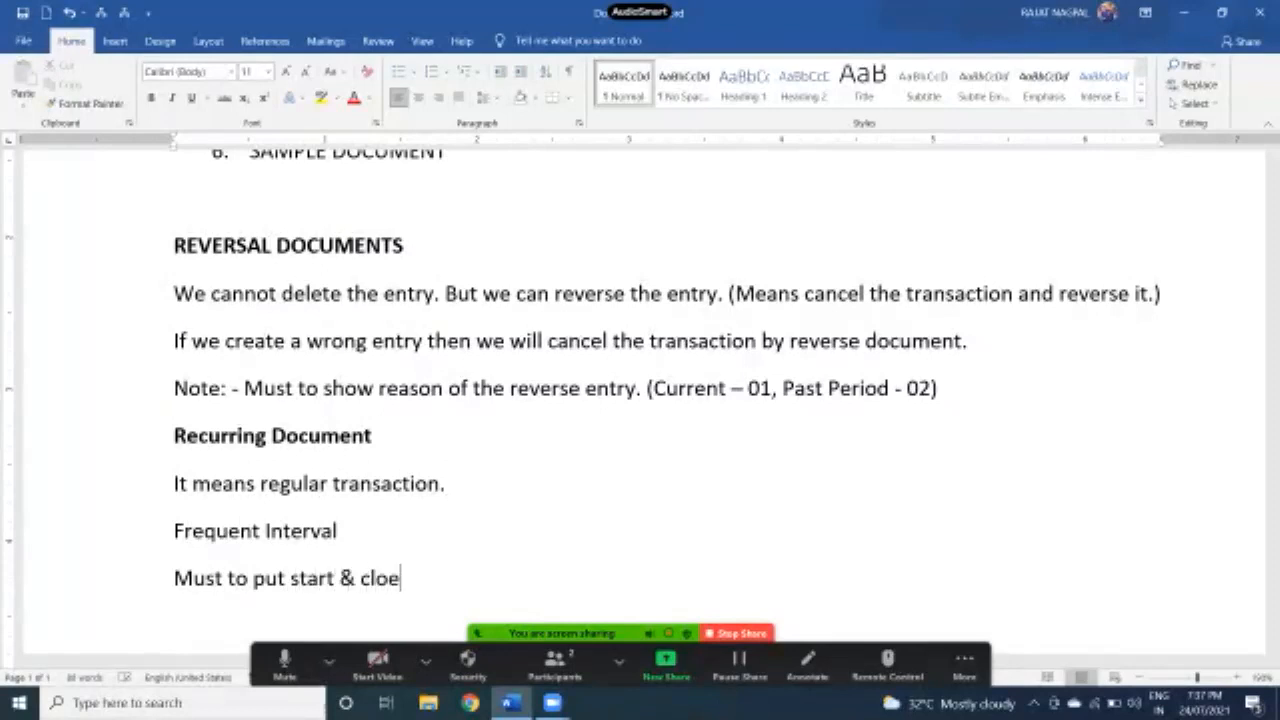
pyautogui.press('BackSpace')
pyautogui.write('se date.')
pyautogui.press('Return')
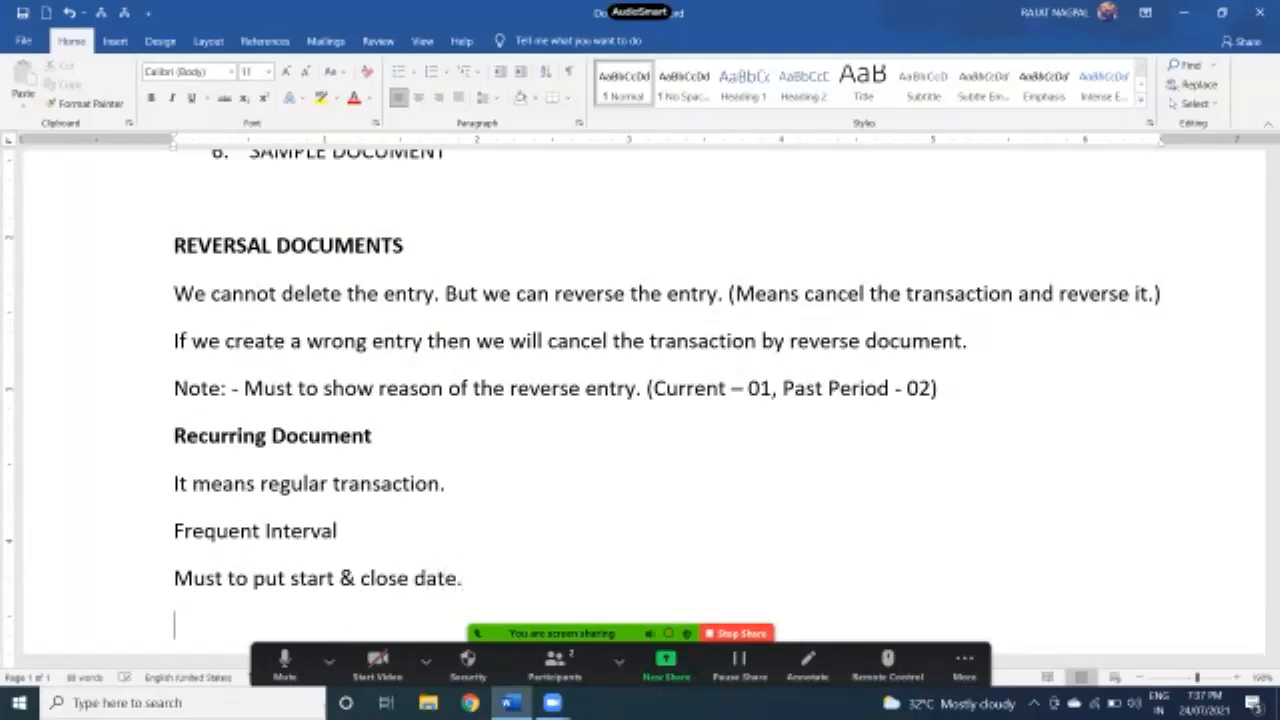
pyautogui.write('These docuem')
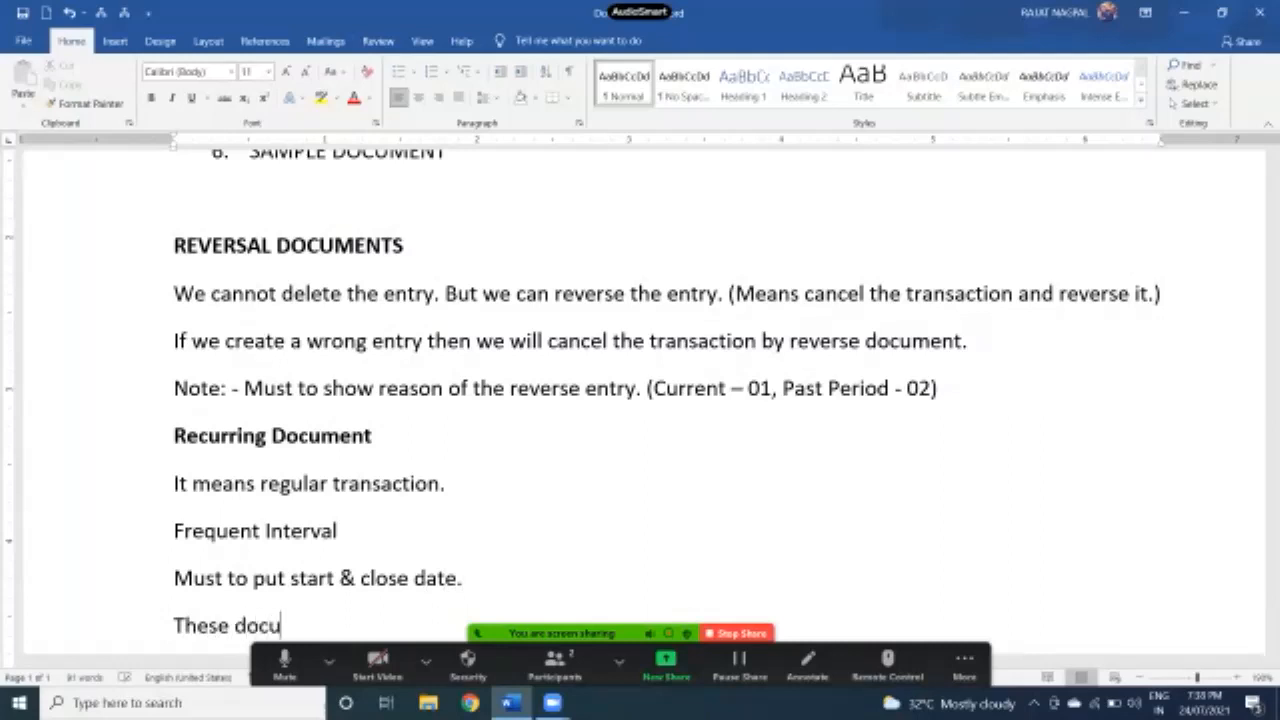
pyautogui.press('BackSpace')
pyautogui.press('BackSpace')
pyautogui.press('BackSpace')
pyautogui.write('uments ')
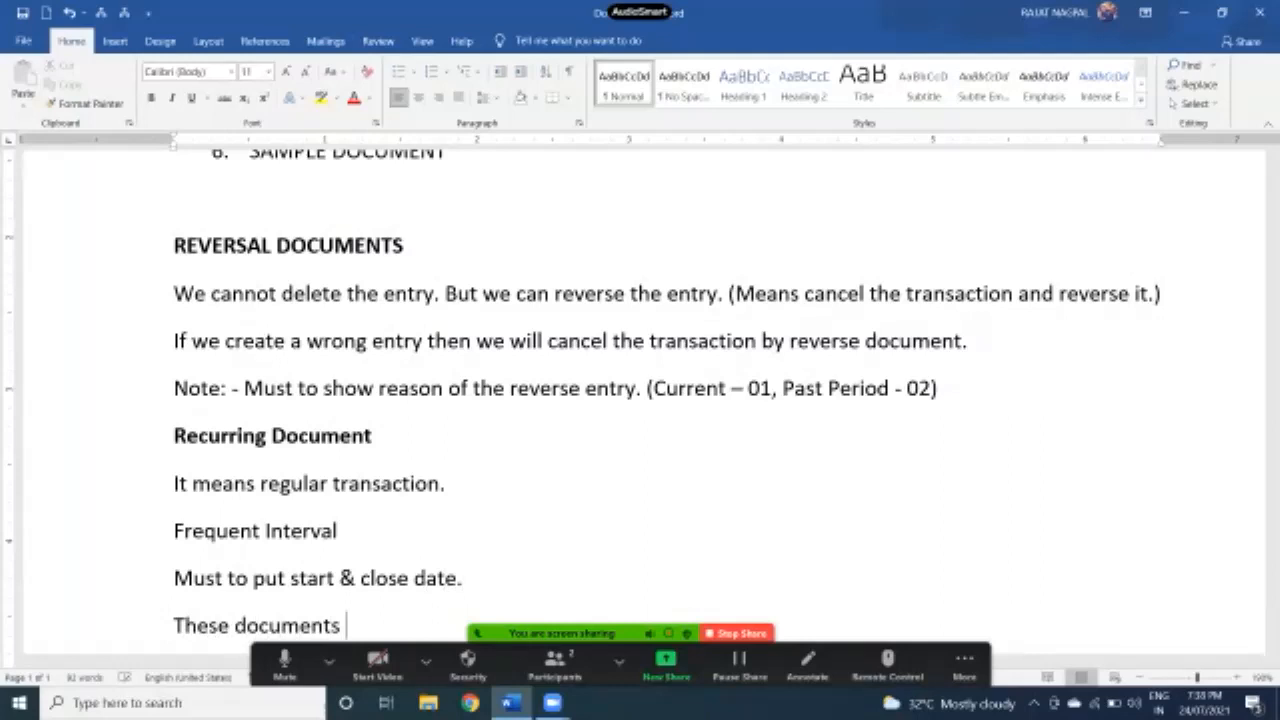
pyautogui.write('are used ')
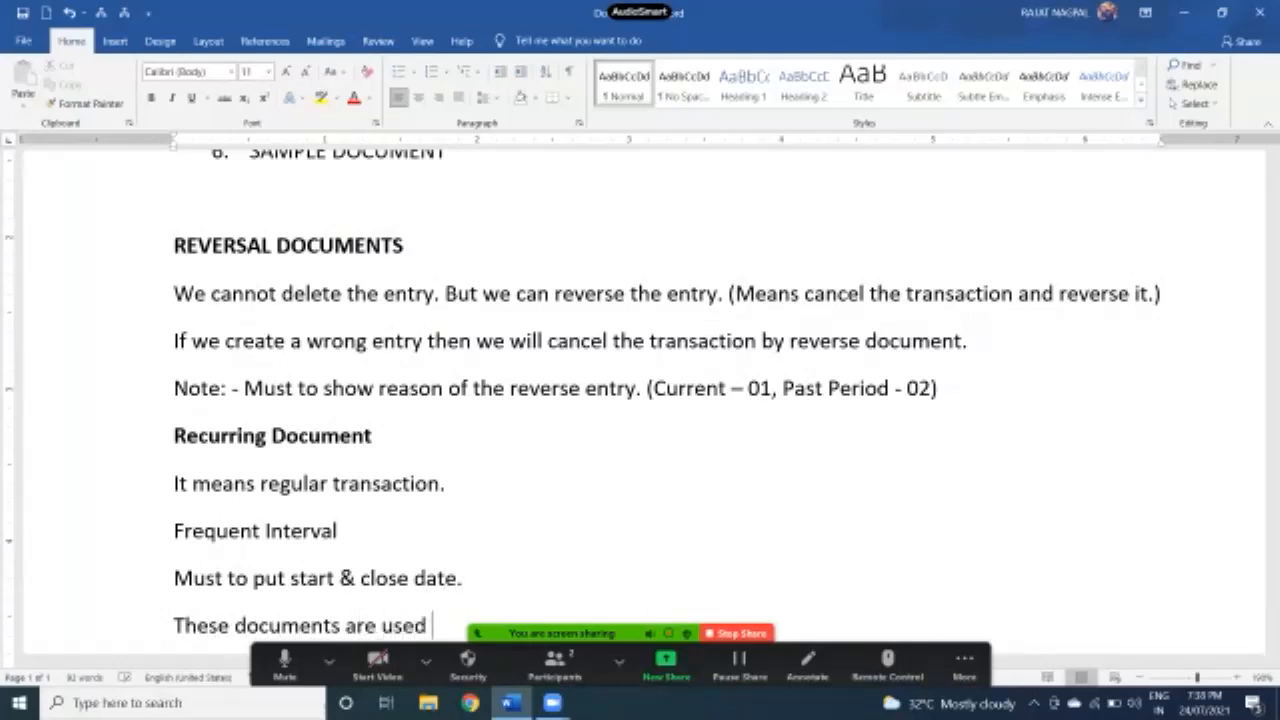
pyautogui.write('to post transaction')
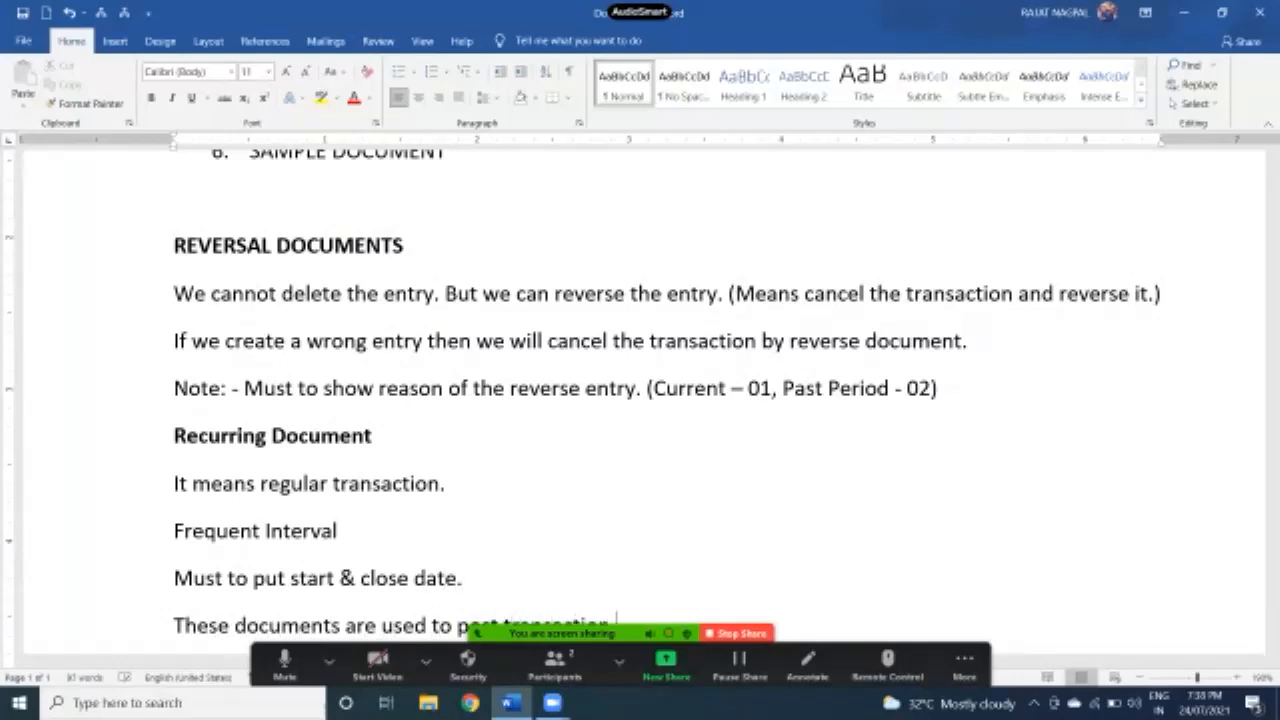
# Finish the sentence with 'frequent interval with certain start date and close date.'.
pyautogui.scroll(-3, 640, 400)
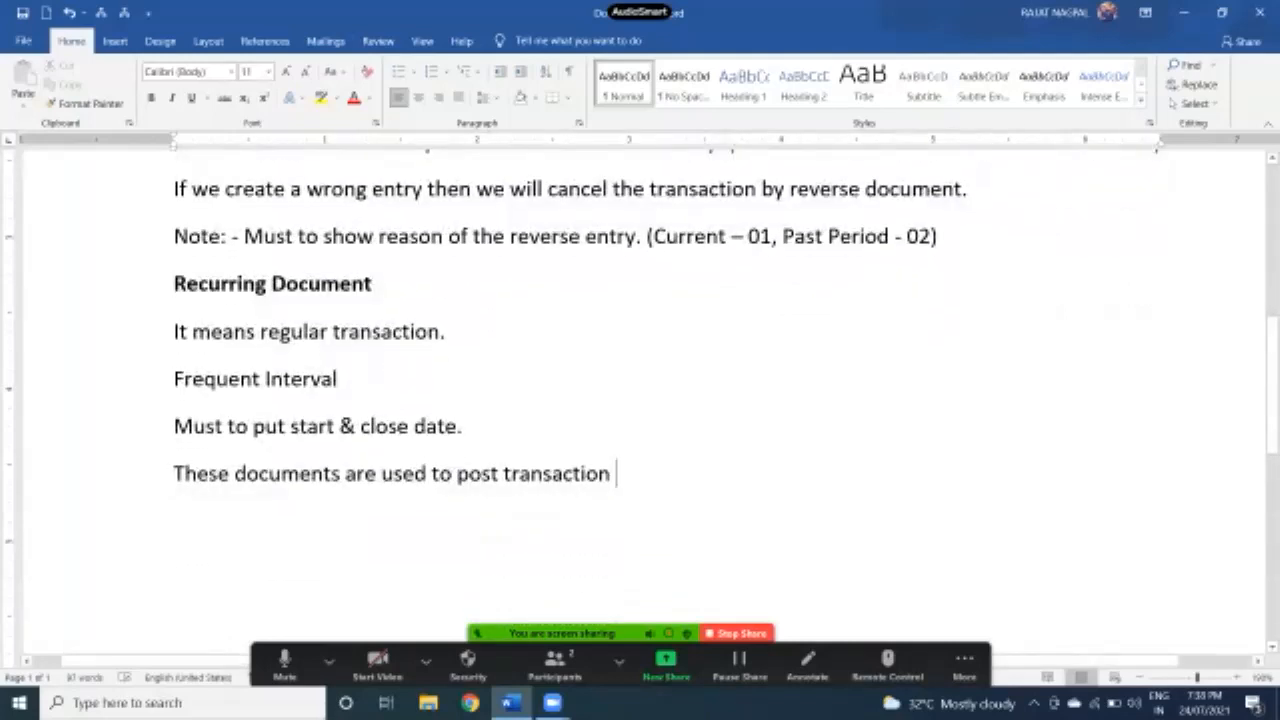
pyautogui.write('fre')
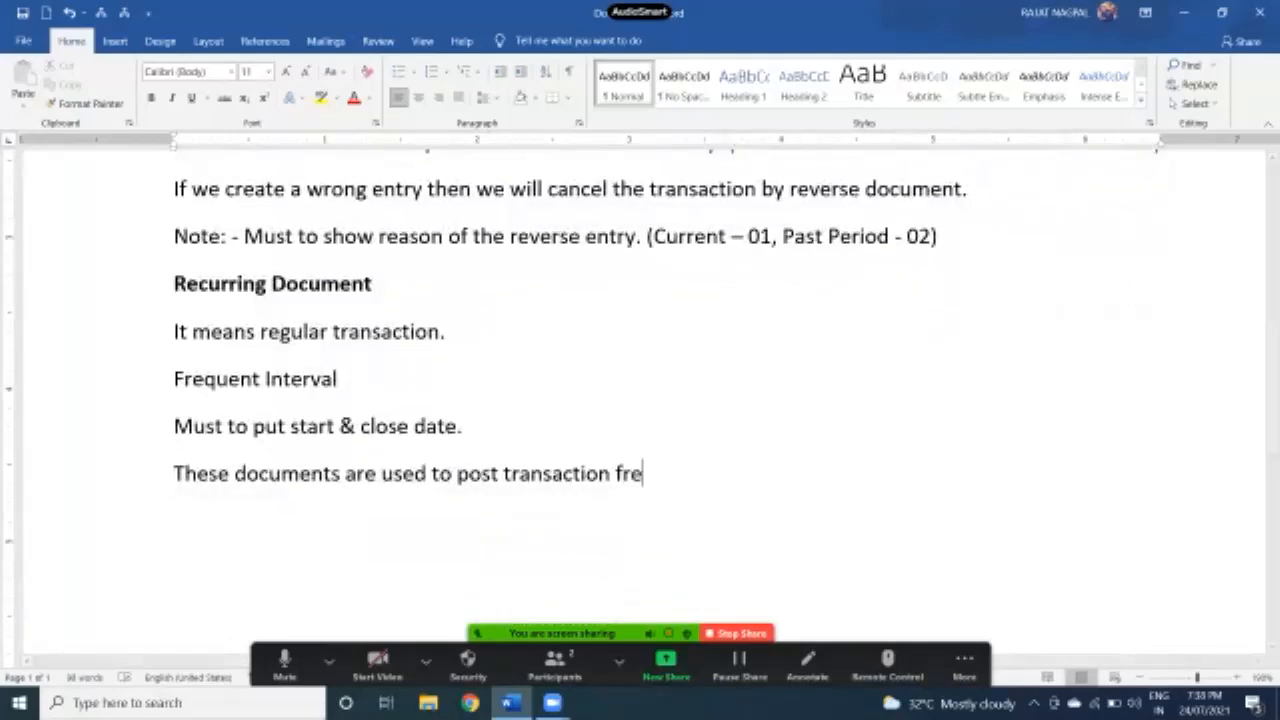
pyautogui.write('quent')
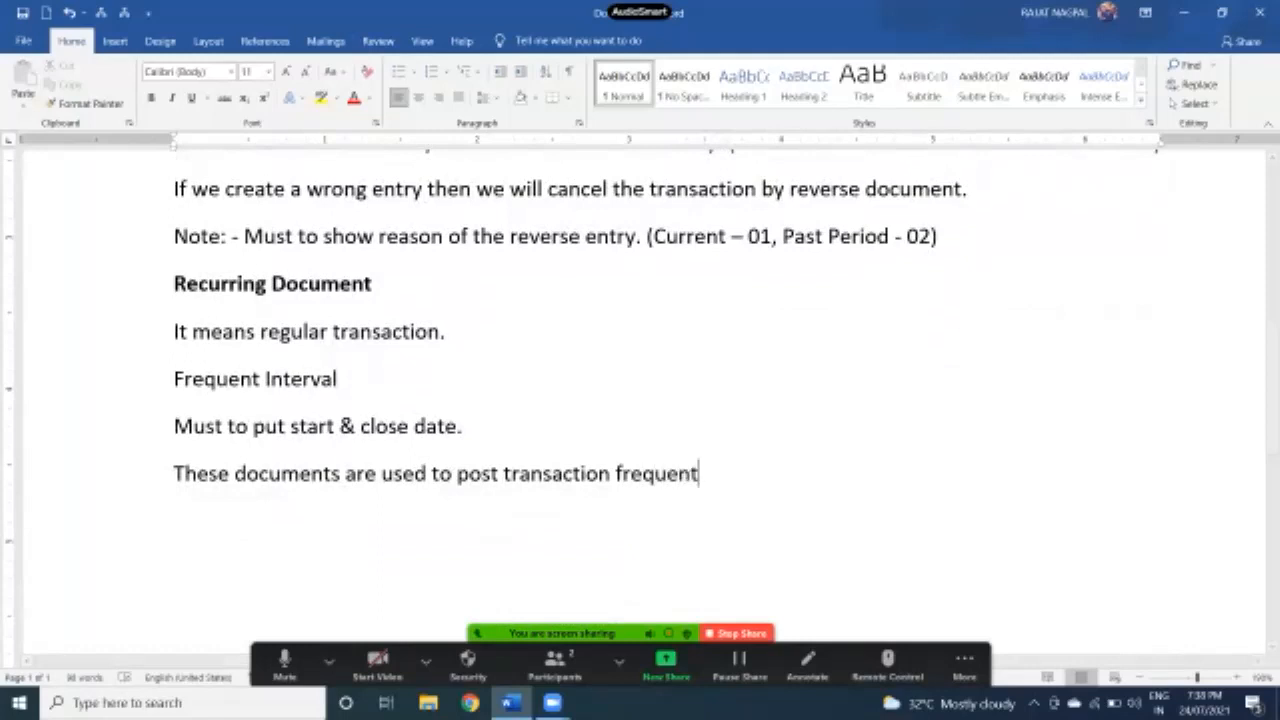
pyautogui.write(' interval with ')
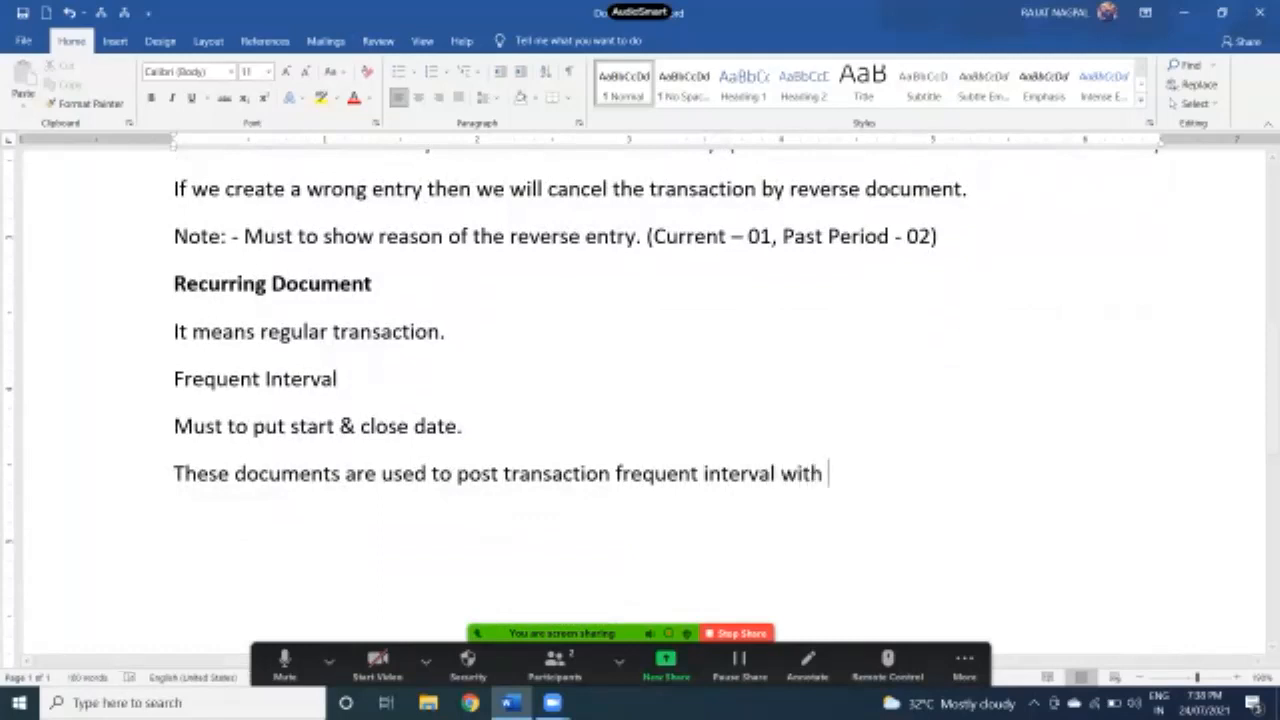
pyautogui.write('certain start date ')
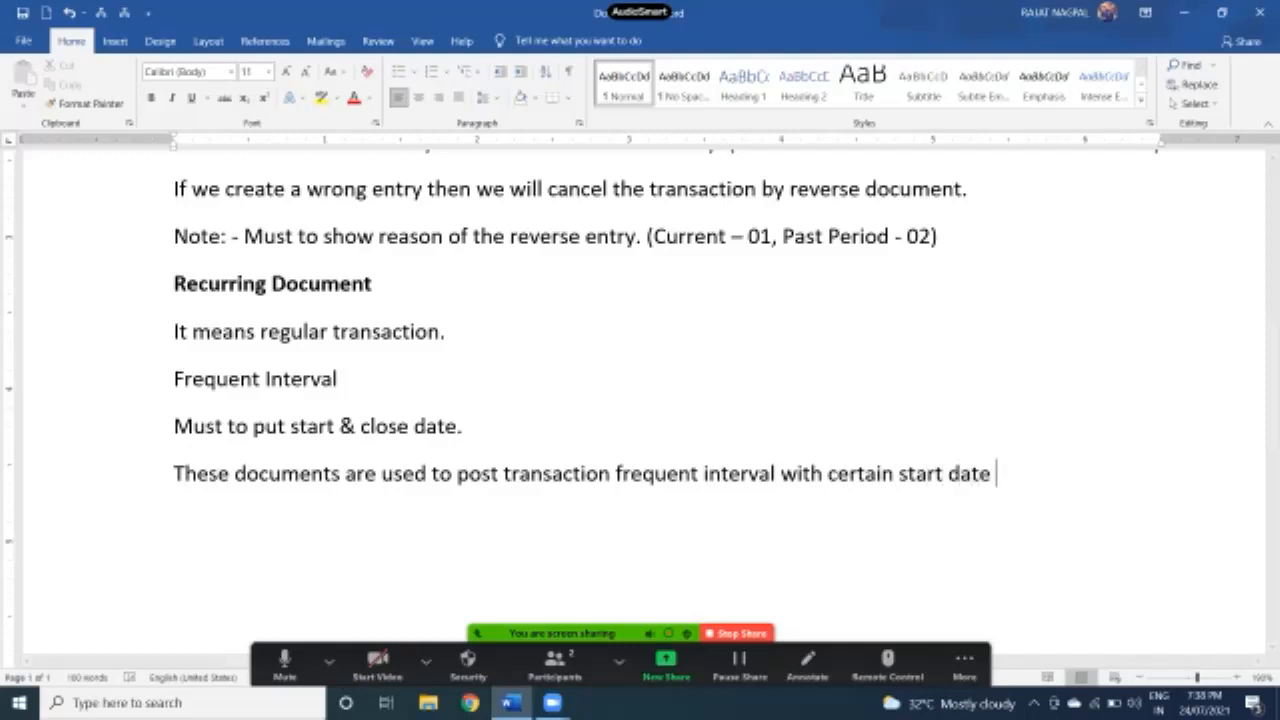
pyautogui.write('and close date.')
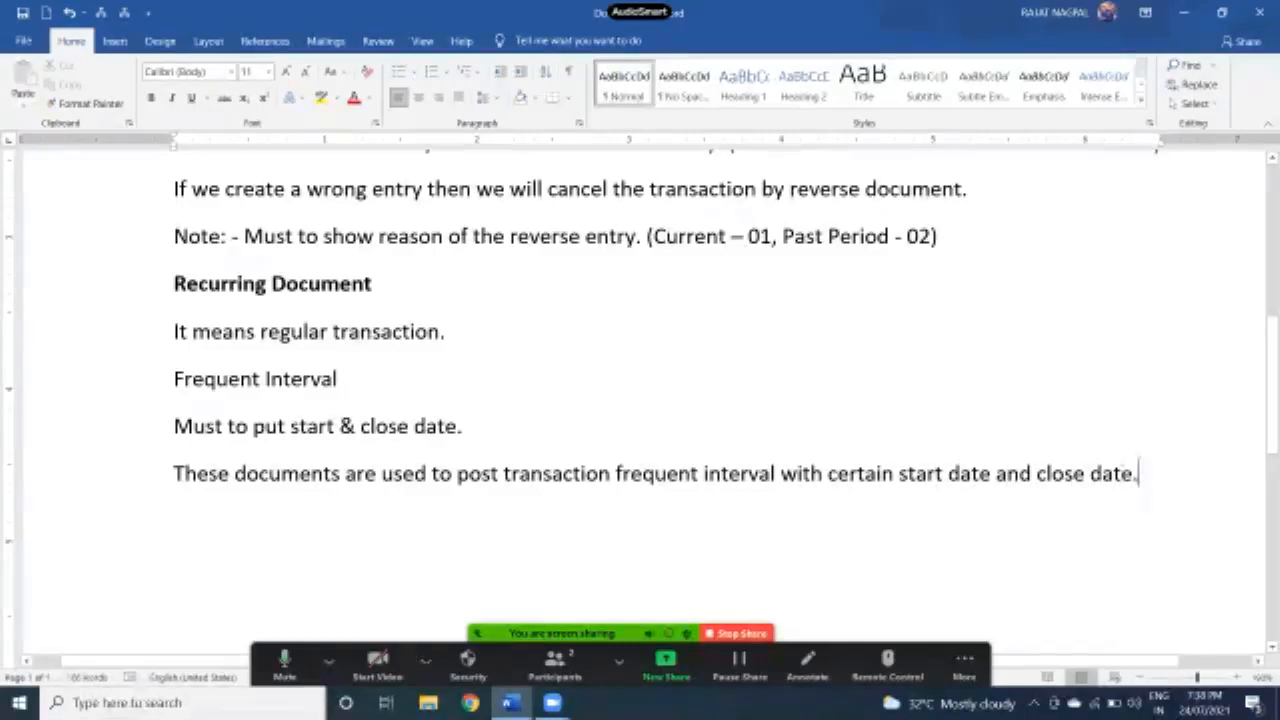
# Apply bullets to the three lines under Recurring Document, then select the Frequent Interval text.
pyautogui.click(174, 332)
pyautogui.moveTo(174, 332); pyautogui.dragTo(472, 427)
pyautogui.click(399, 72)
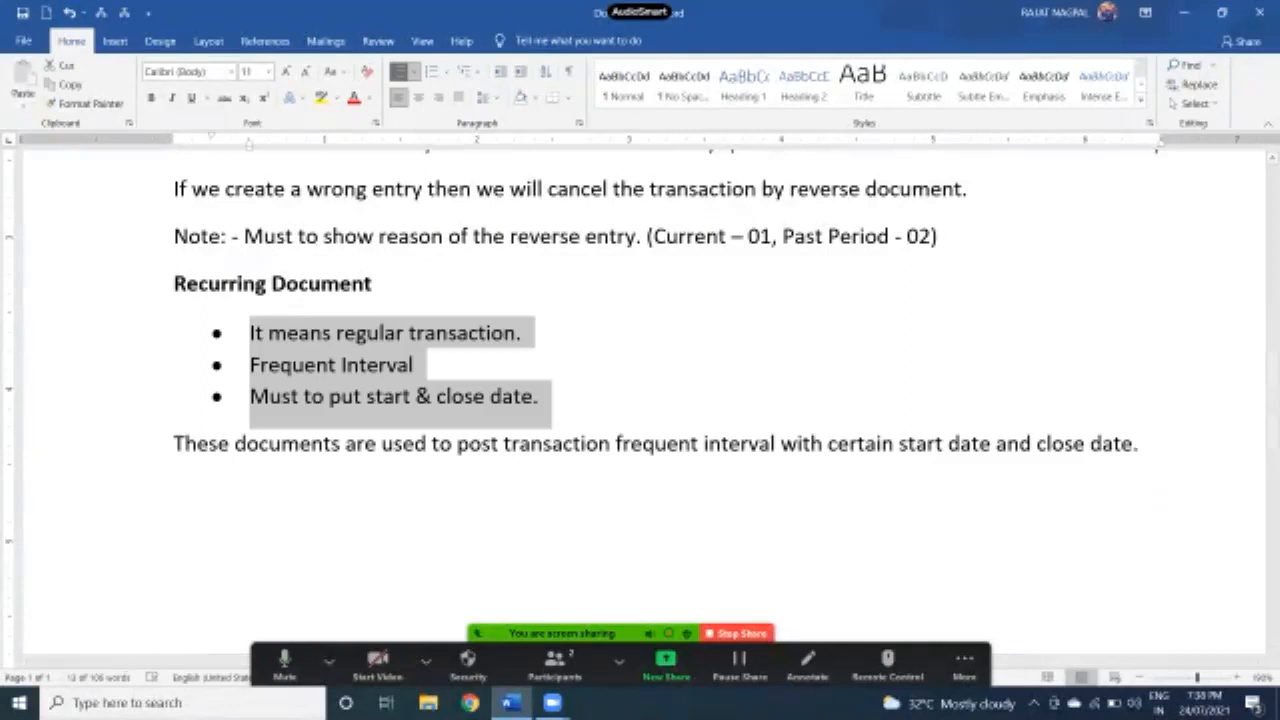
pyautogui.click(354, 396)
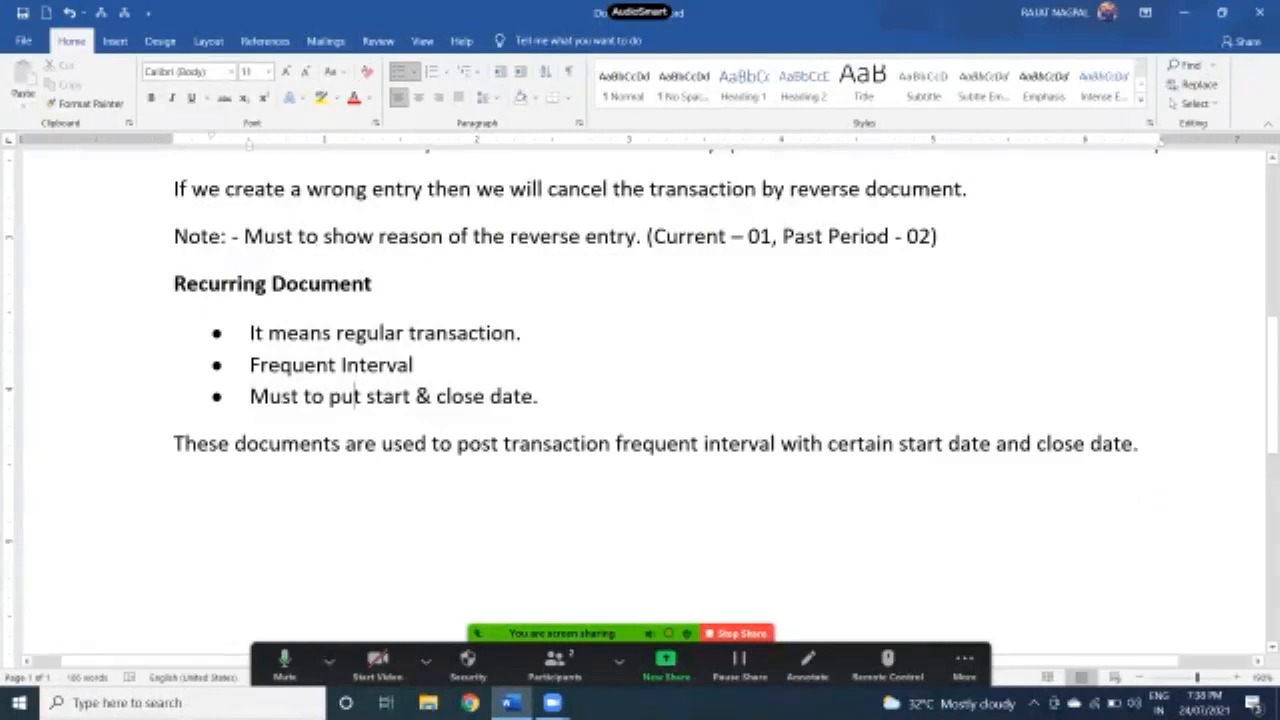
pyautogui.moveTo(279, 366); pyautogui.dragTo(420, 367)
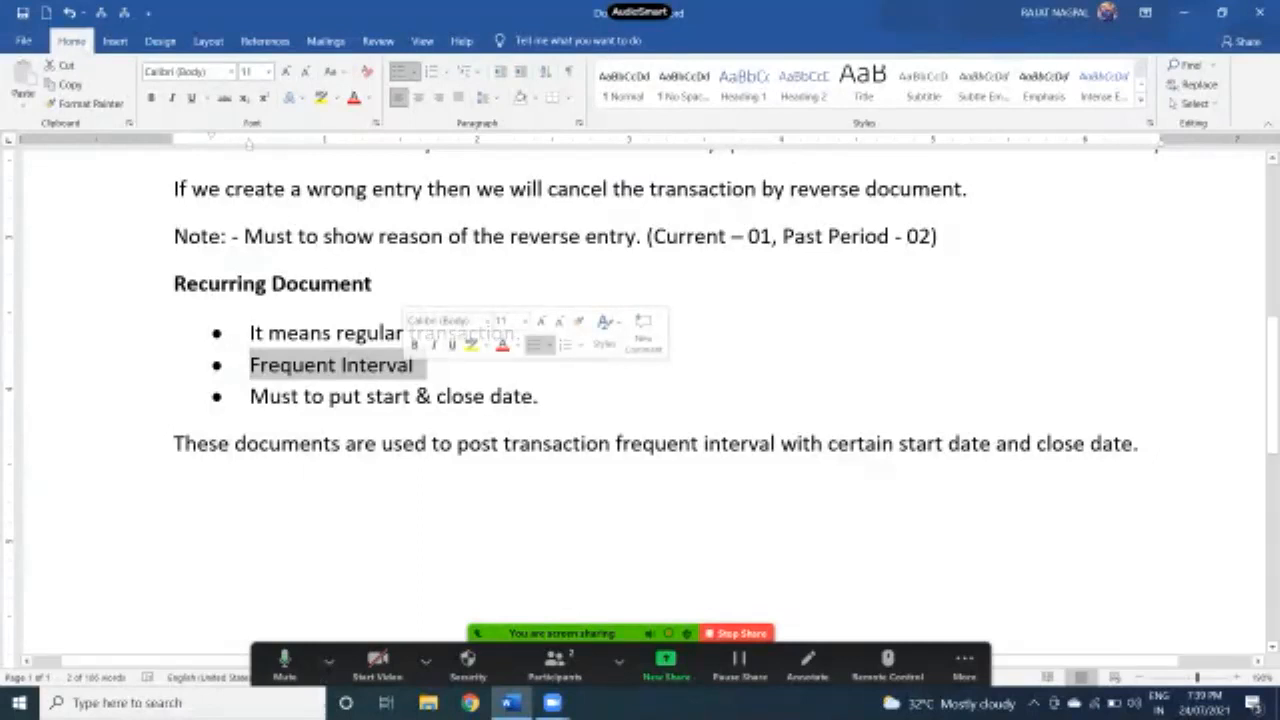
pyautogui.click(337, 332)
pyautogui.moveTo(250, 365); pyautogui.dragTo(426, 366)
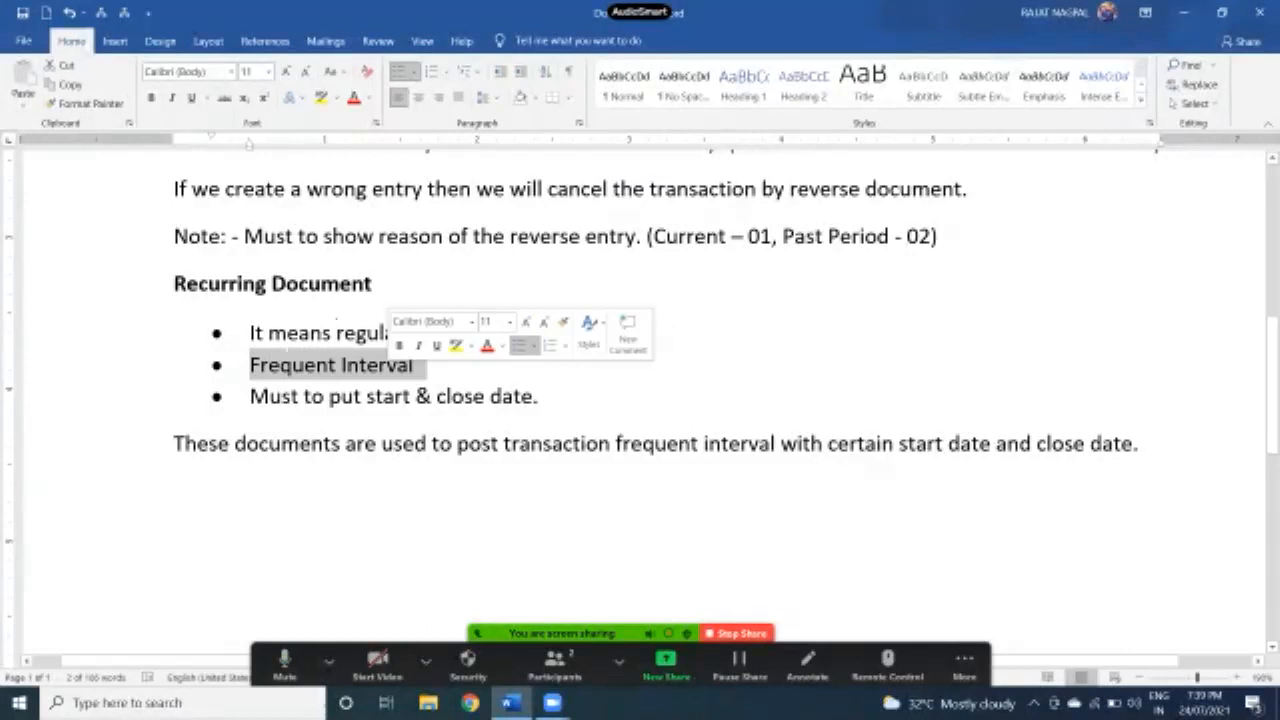
pyautogui.click(358, 366)
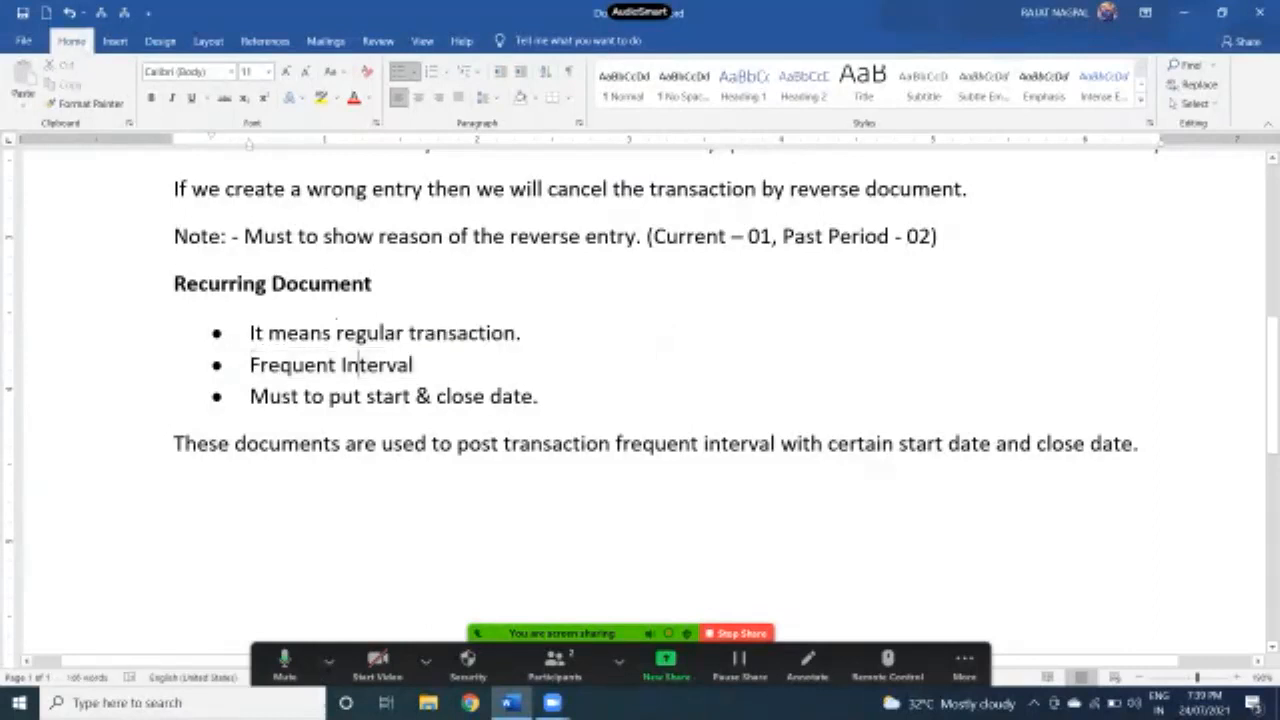
pyautogui.doubleClick(388, 366)
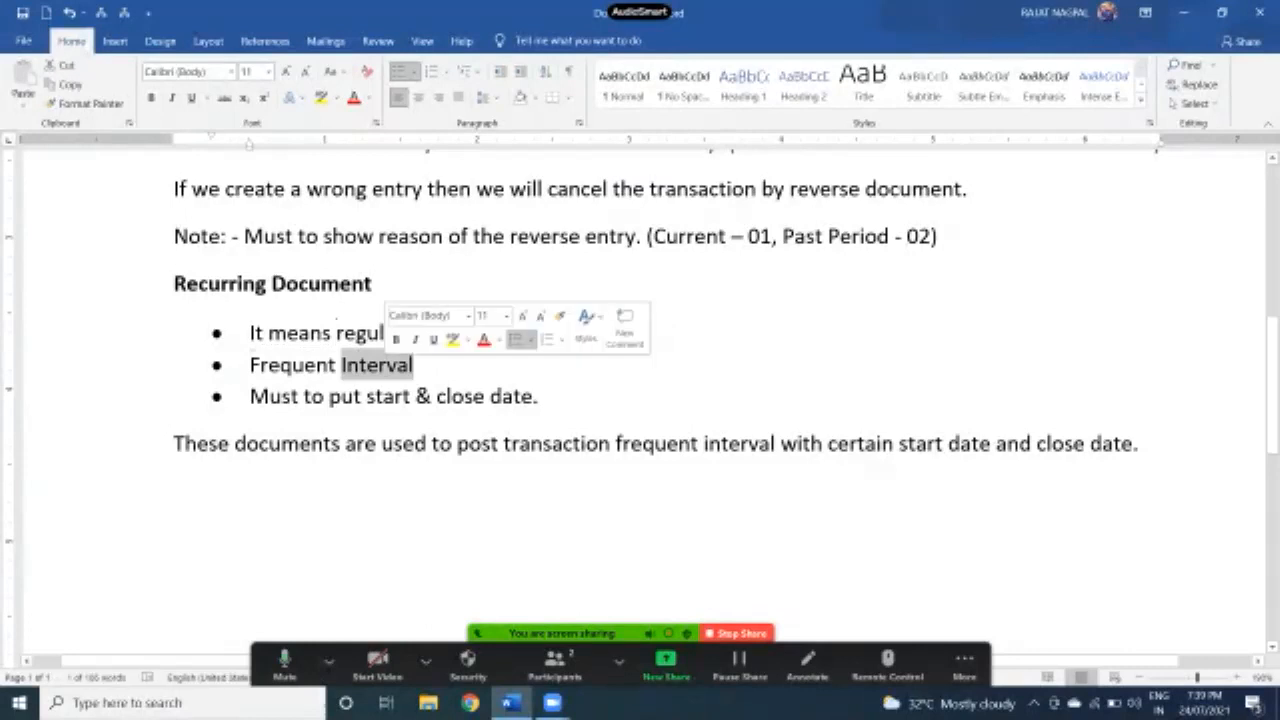
pyautogui.click(386, 366)
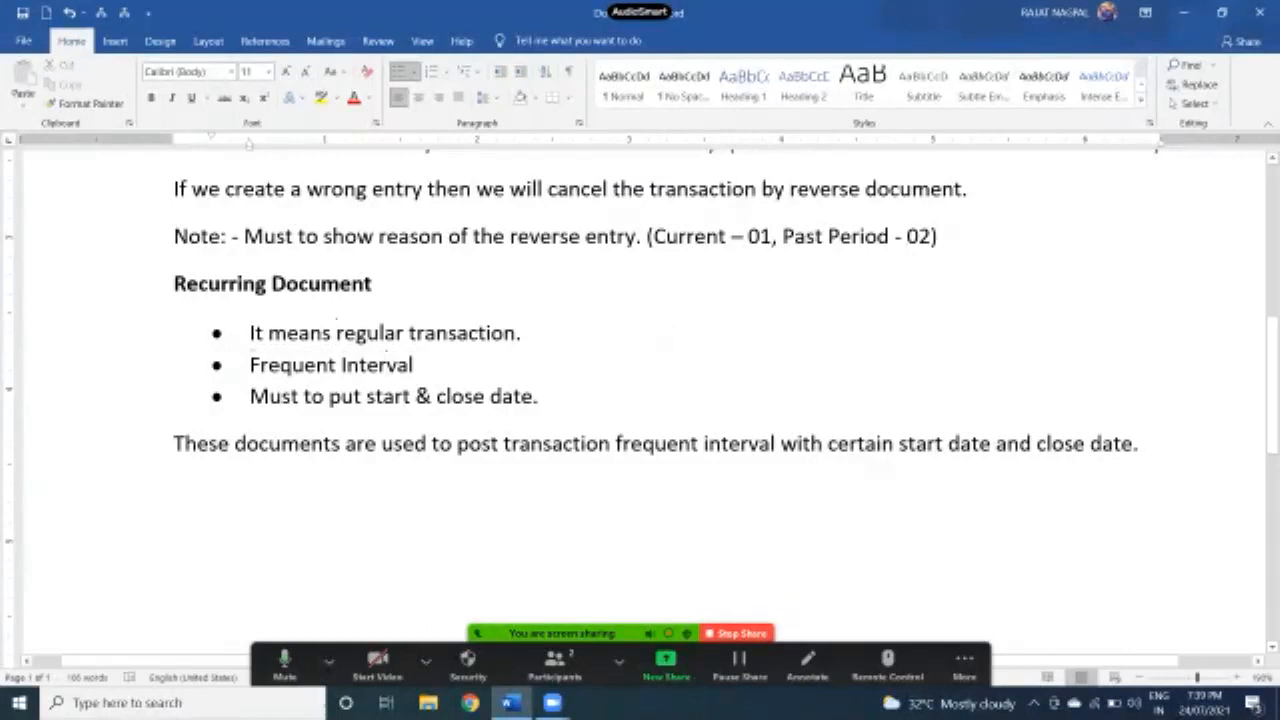
pyautogui.moveTo(249, 366); pyautogui.dragTo(426, 366)
pyautogui.moveTo(268, 333); pyautogui.dragTo(406, 333)
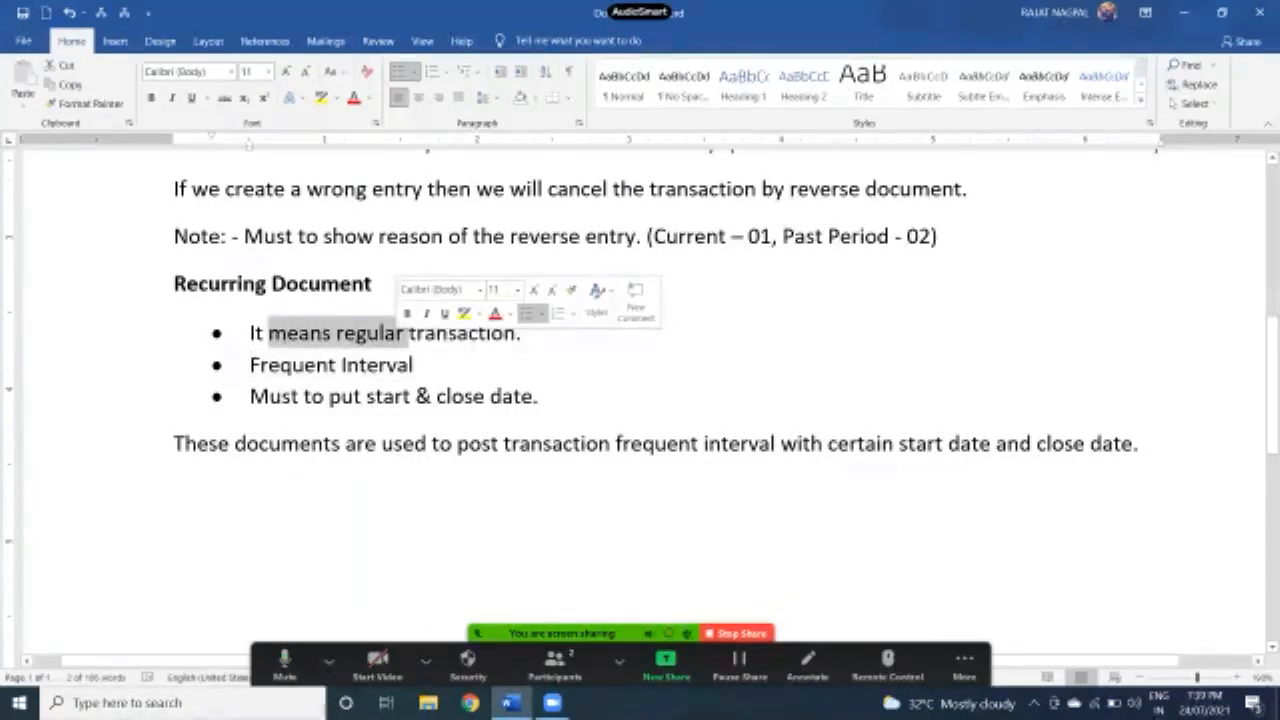
pyautogui.click(436, 397)
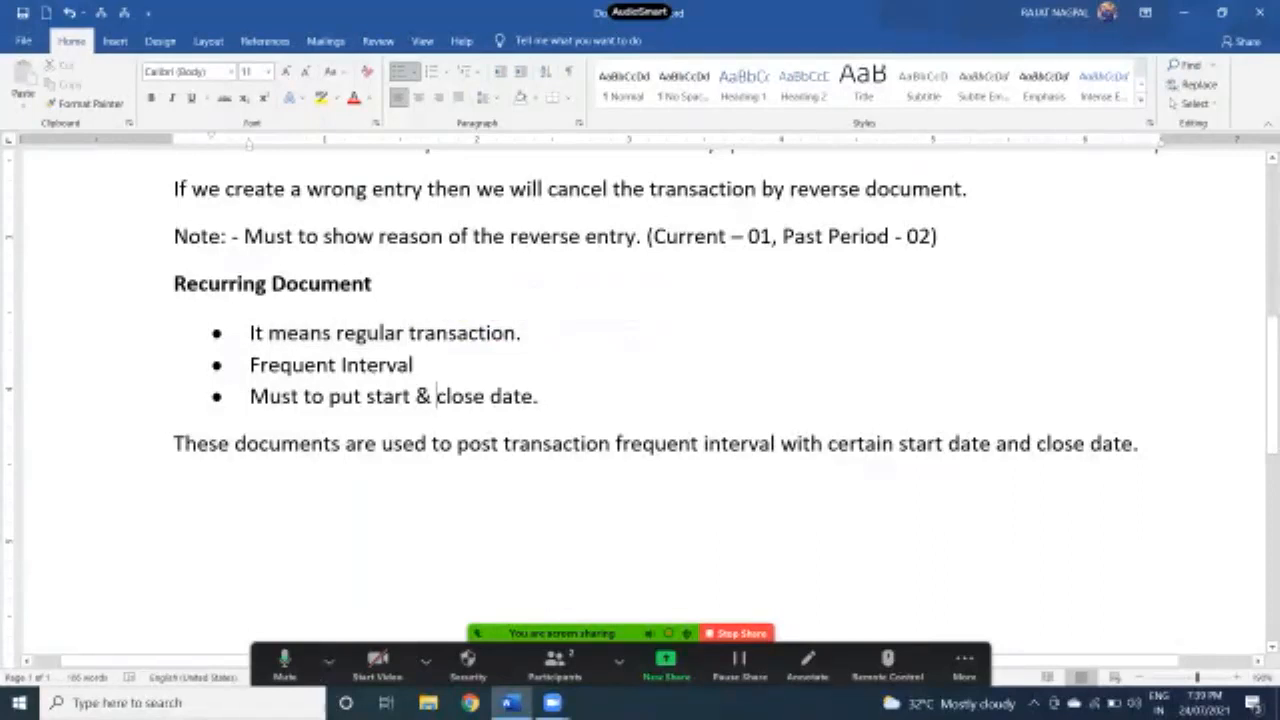
pyautogui.moveTo(268, 333); pyautogui.dragTo(516, 333)
pyautogui.moveTo(250, 396); pyautogui.dragTo(533, 396)
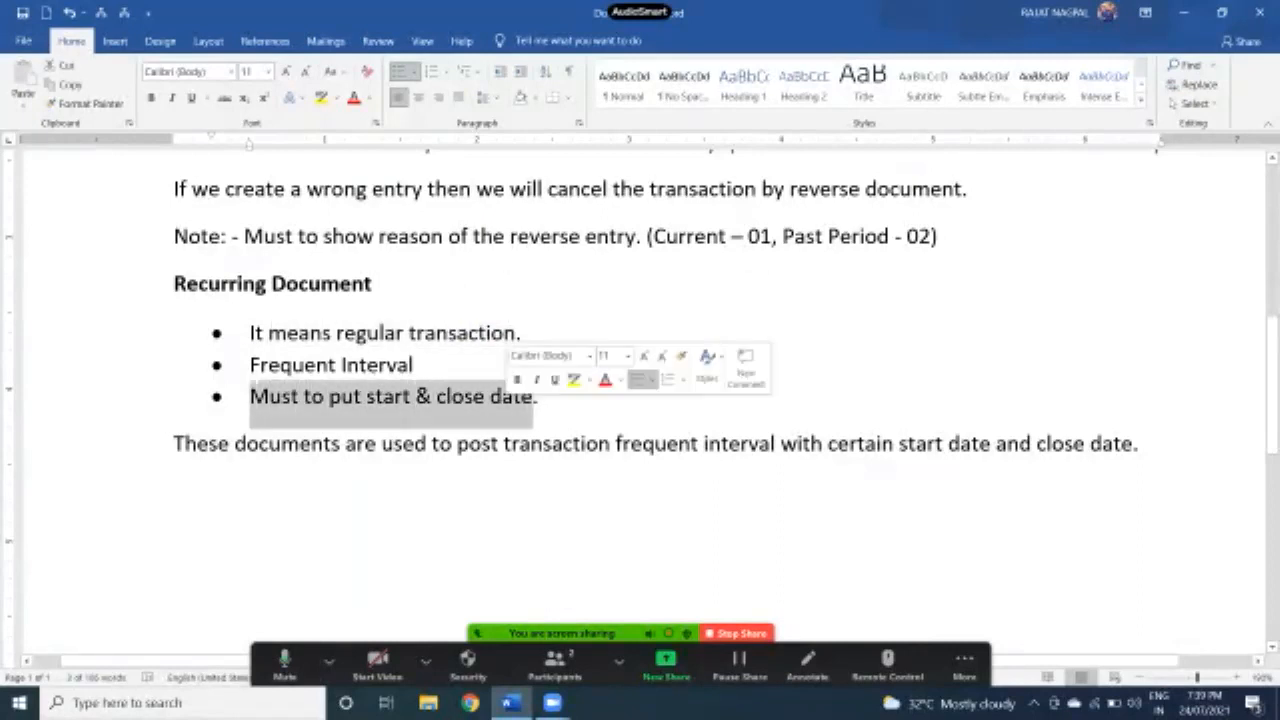
pyautogui.click(436, 397)
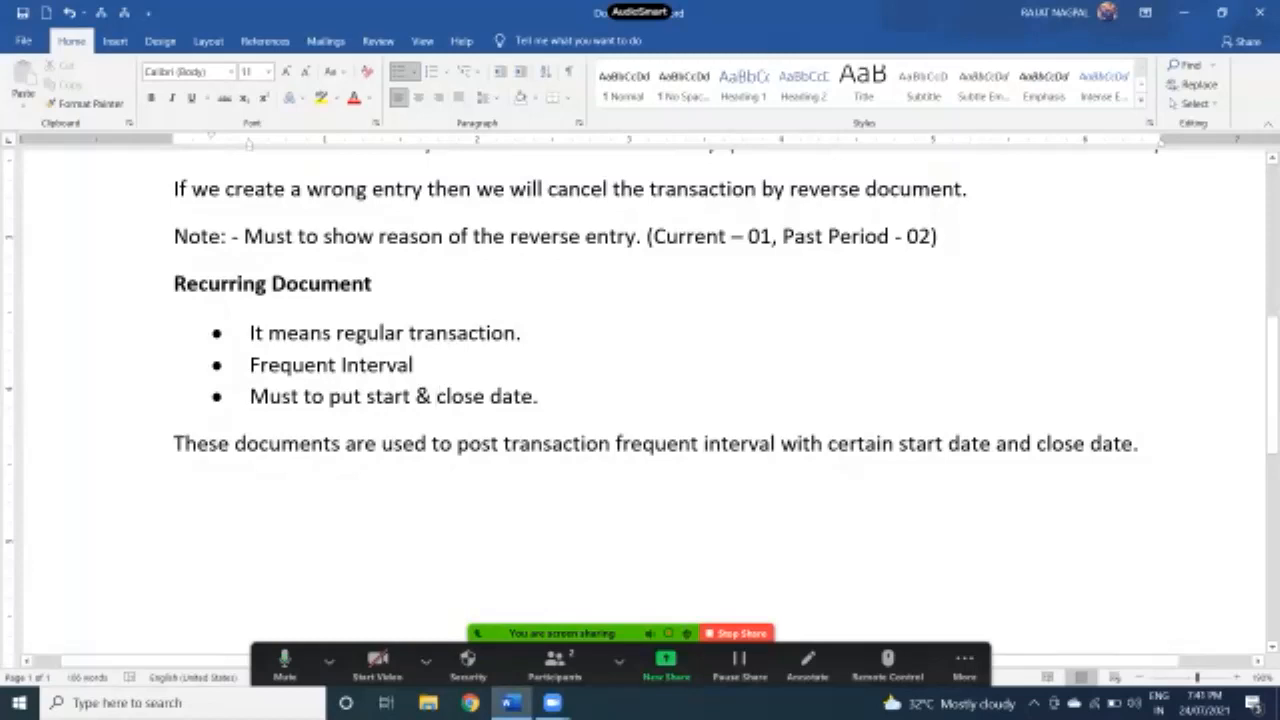
pyautogui.moveTo(174, 443); pyautogui.dragTo(345, 443)
pyautogui.click(323, 443)
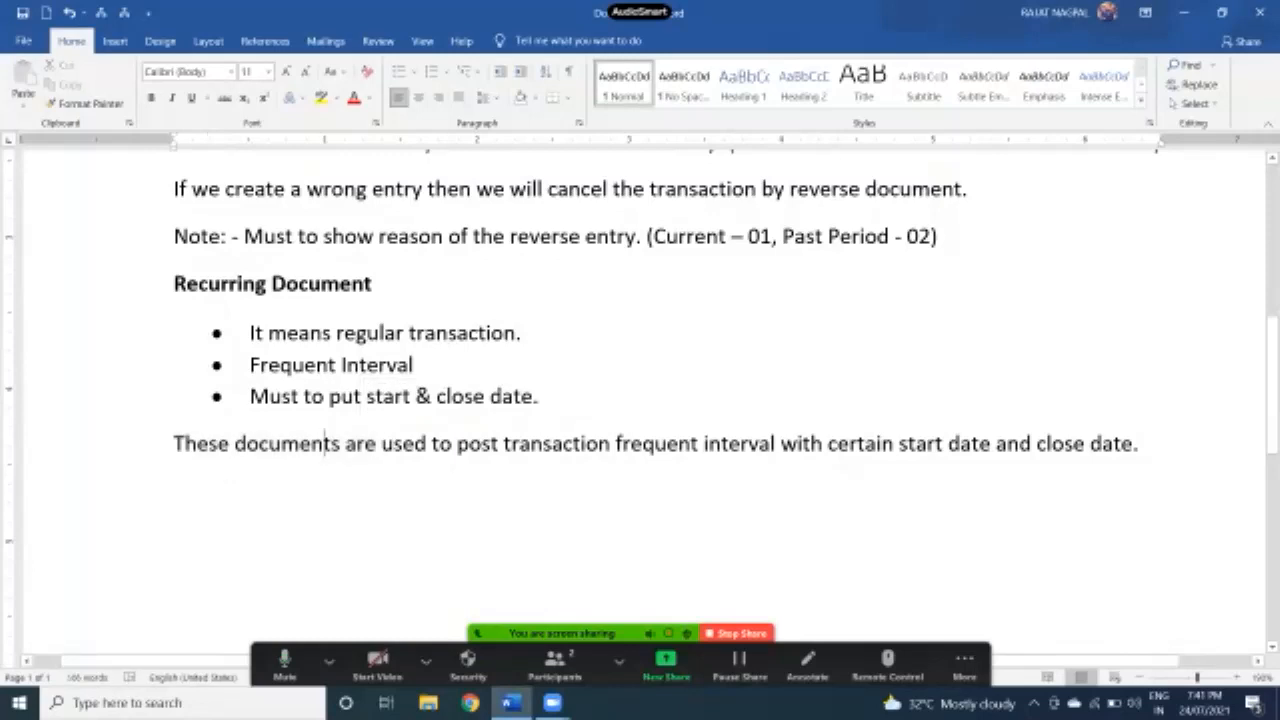
pyautogui.moveTo(459, 445); pyautogui.dragTo(770, 447)
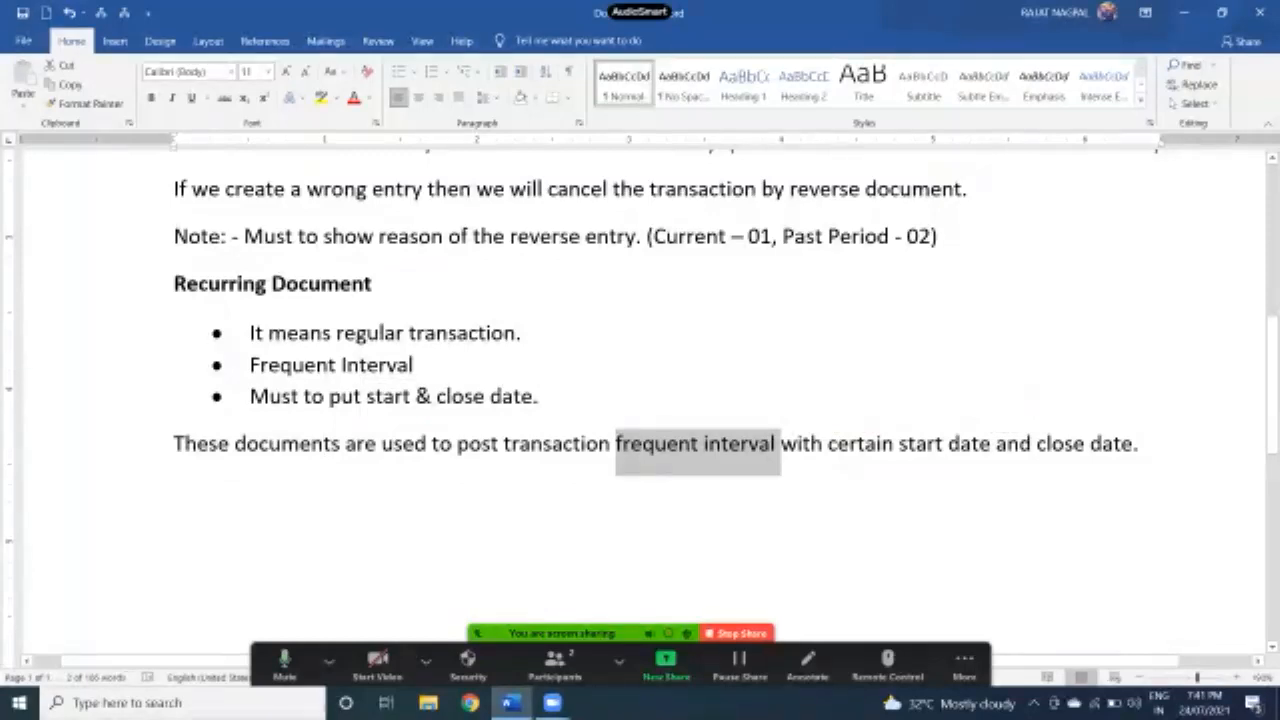
pyautogui.moveTo(385, 446); pyautogui.dragTo(582, 448)
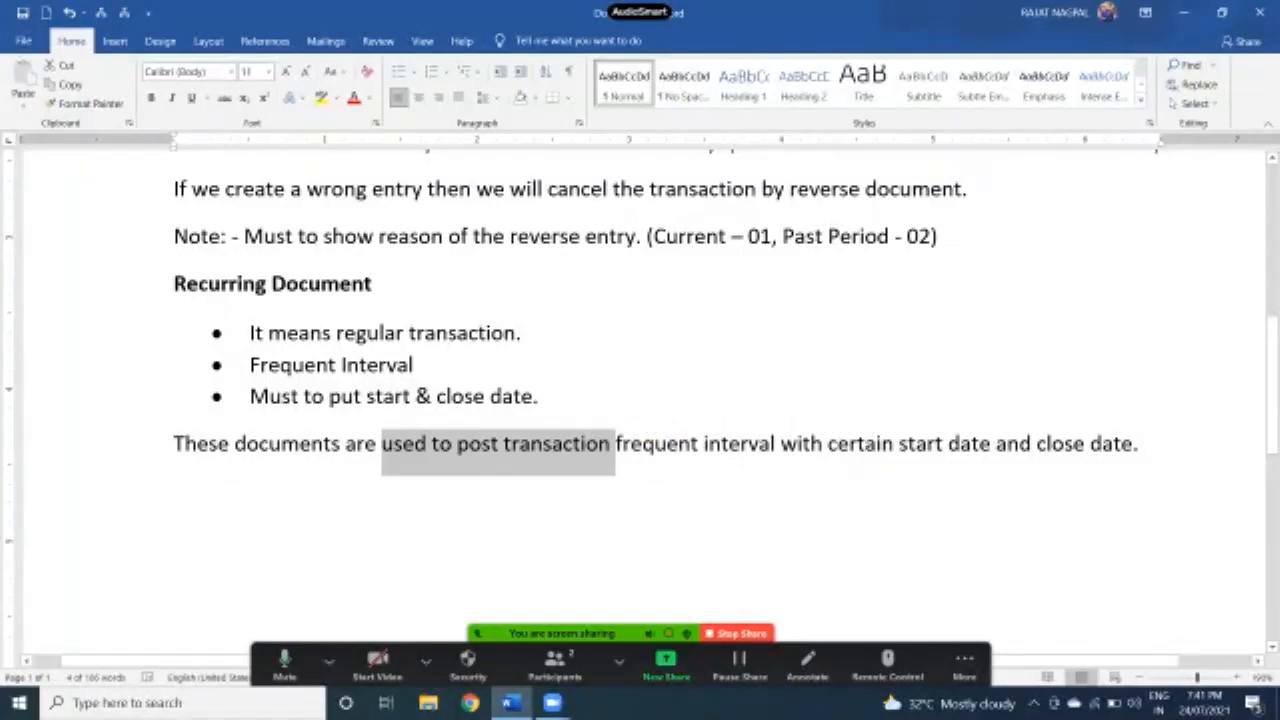
pyautogui.moveTo(894, 445); pyautogui.dragTo(908, 445)
pyautogui.click(898, 445)
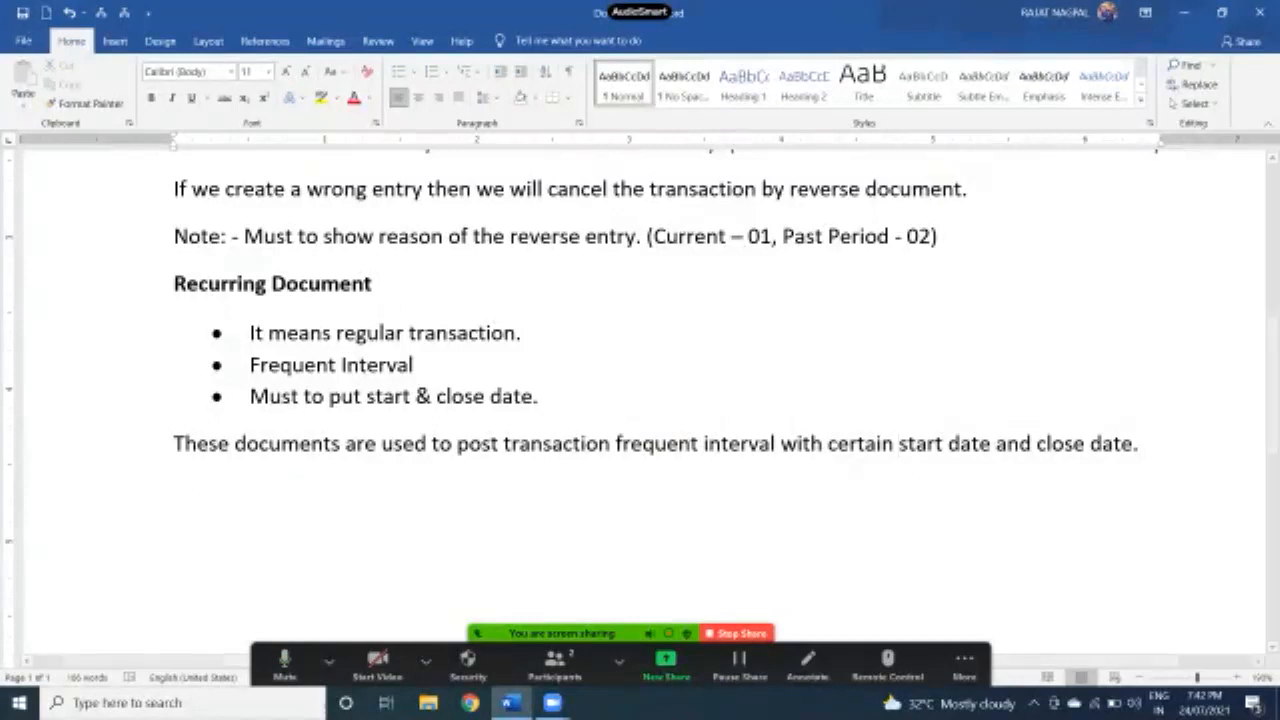
# Add a bold 'Sample Document/Model Document' heading on a new line.
pyautogui.press('Return')
pyautogui.write('Sample Do')
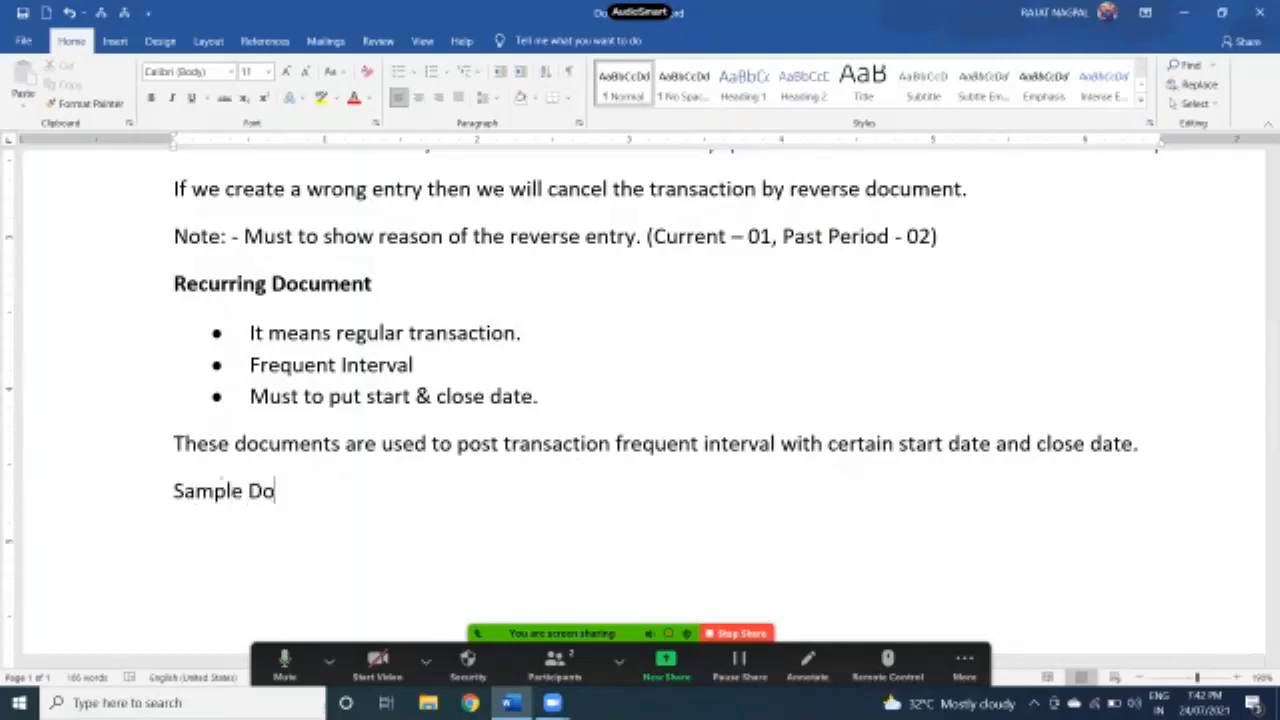
pyautogui.write('cument')
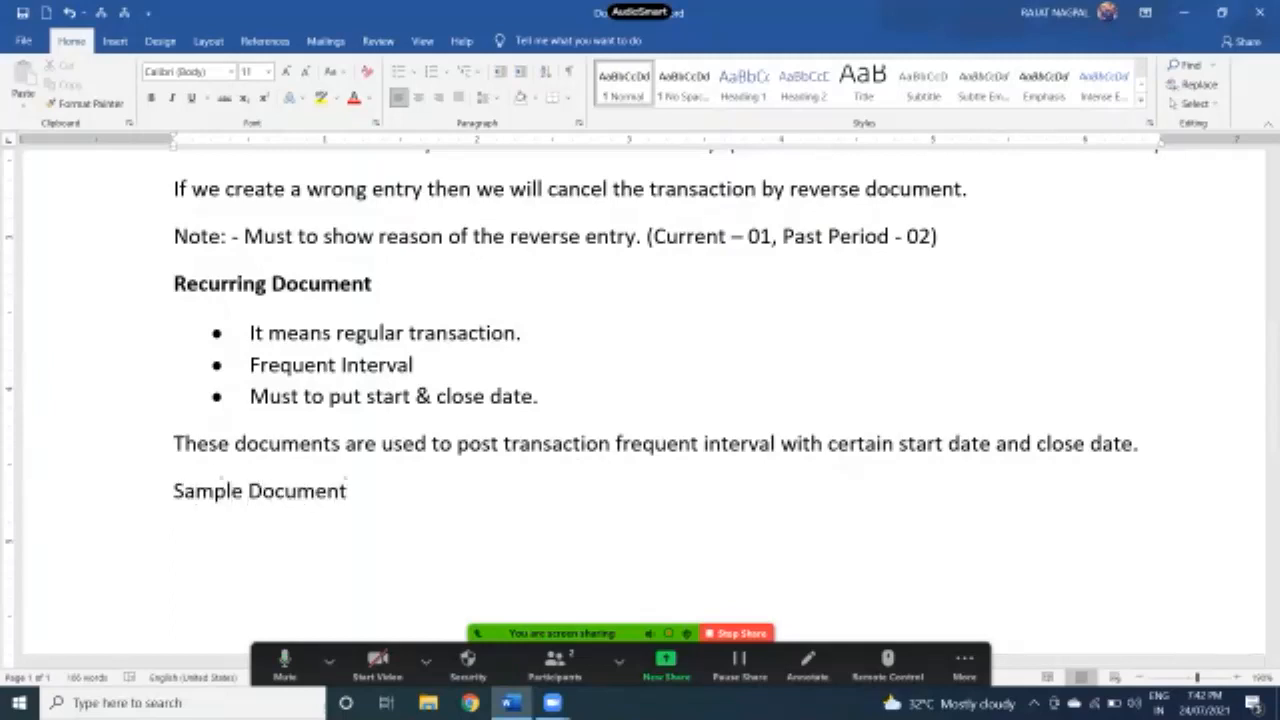
pyautogui.hotkey('shift', 'Home')
pyautogui.hotkey('ctrl', 'b')
pyautogui.click(352, 491)
pyautogui.write('/model')
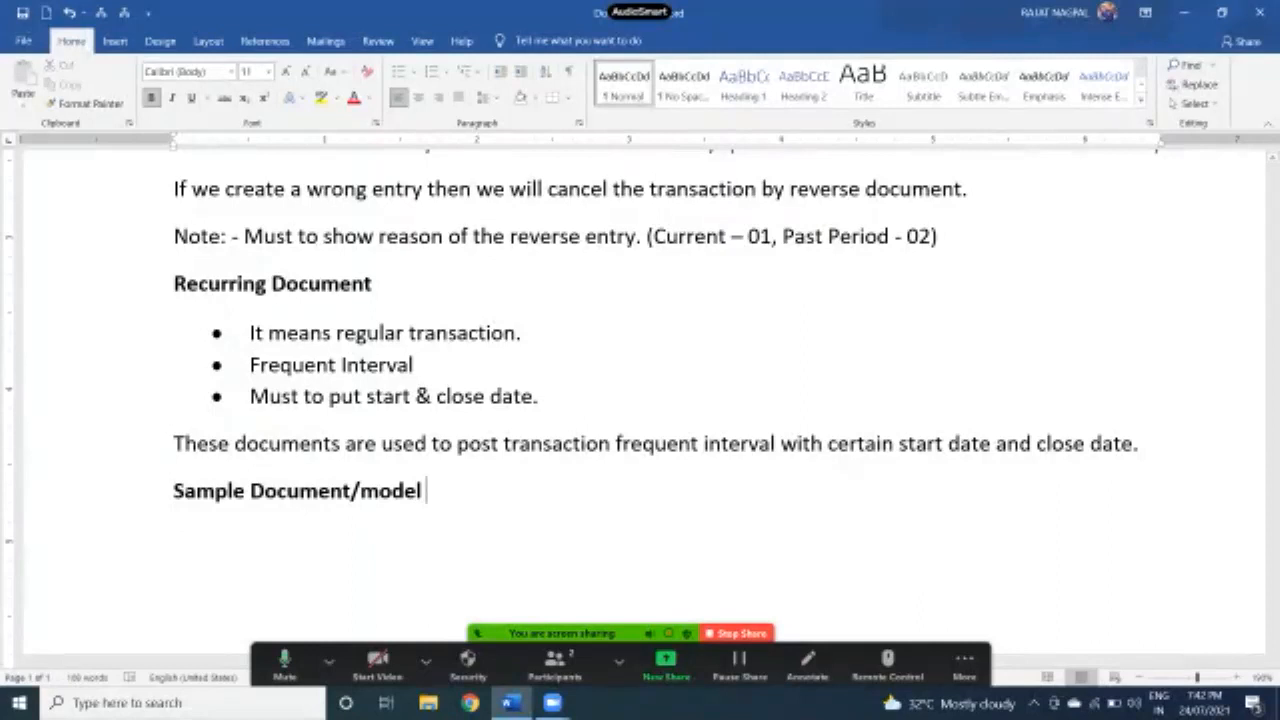
pyautogui.press('BackSpace')
pyautogui.press('BackSpace')
pyautogui.press('BackSpace')
pyautogui.press('BackSpace')
pyautogui.press('BackSpace')
pyautogui.write('Model')
pyautogui.write(' Documen')
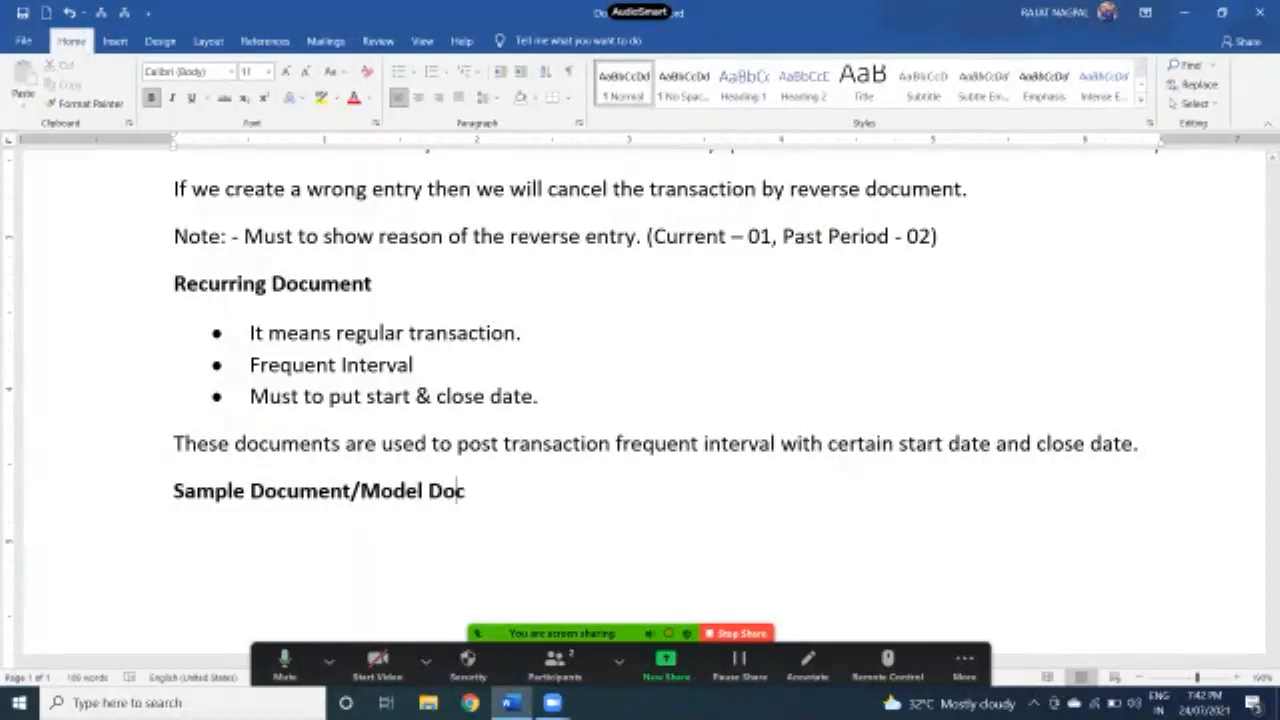
pyautogui.write('t')
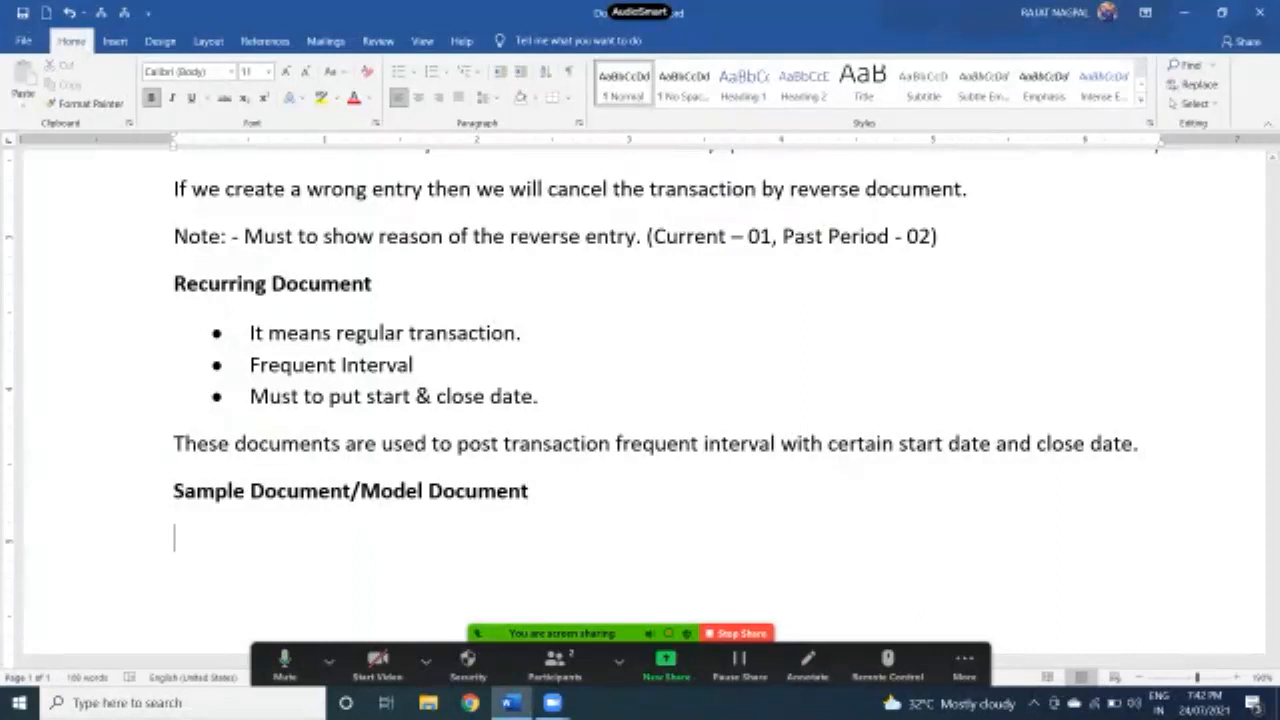
# Begin normal text below: 'In sample document we create sample of entry which are use regulary'.
pyautogui.press('Return')
pyautogui.hotkey('ctrl', 'b')
pyautogui.write('In sam')
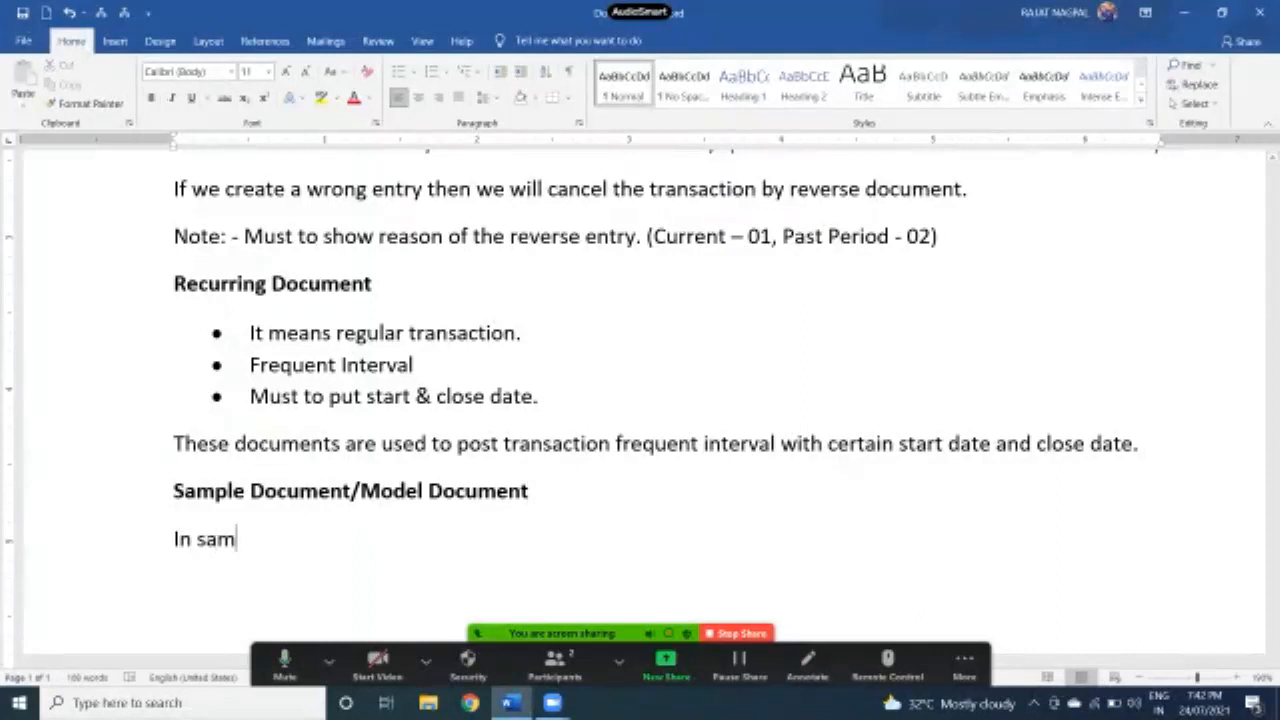
pyautogui.write('ple do')
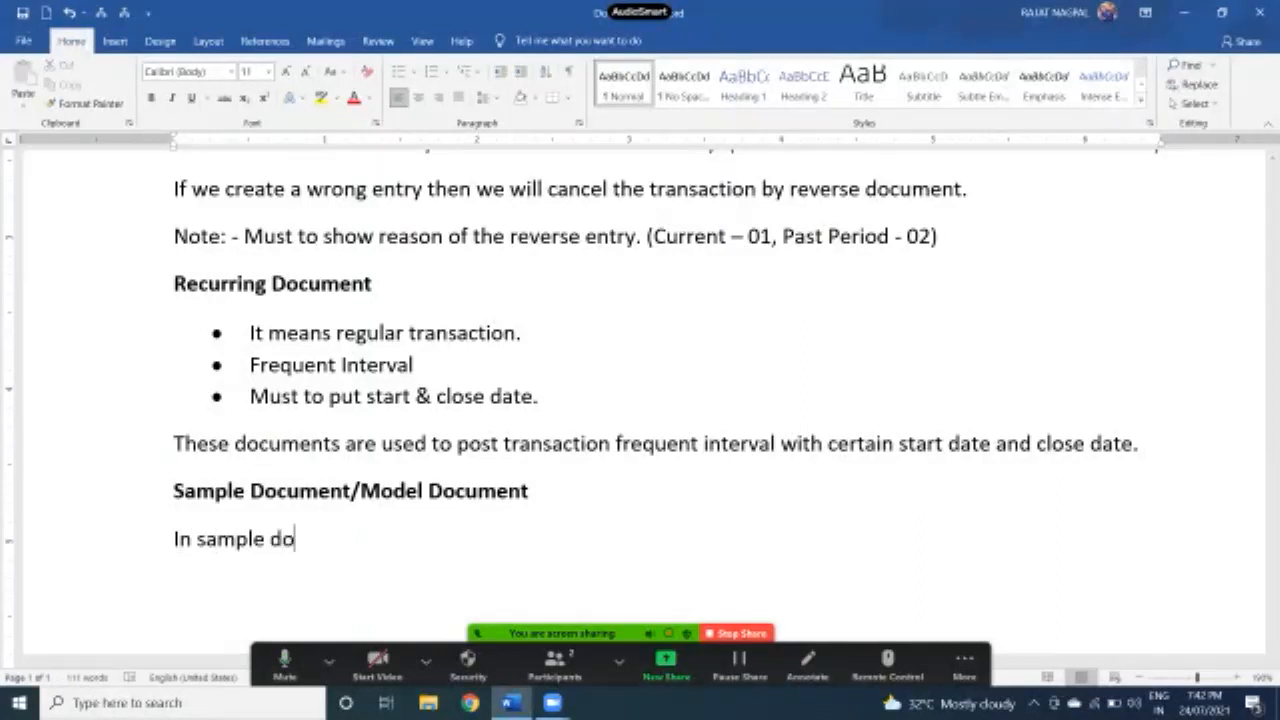
pyautogui.write('cument')
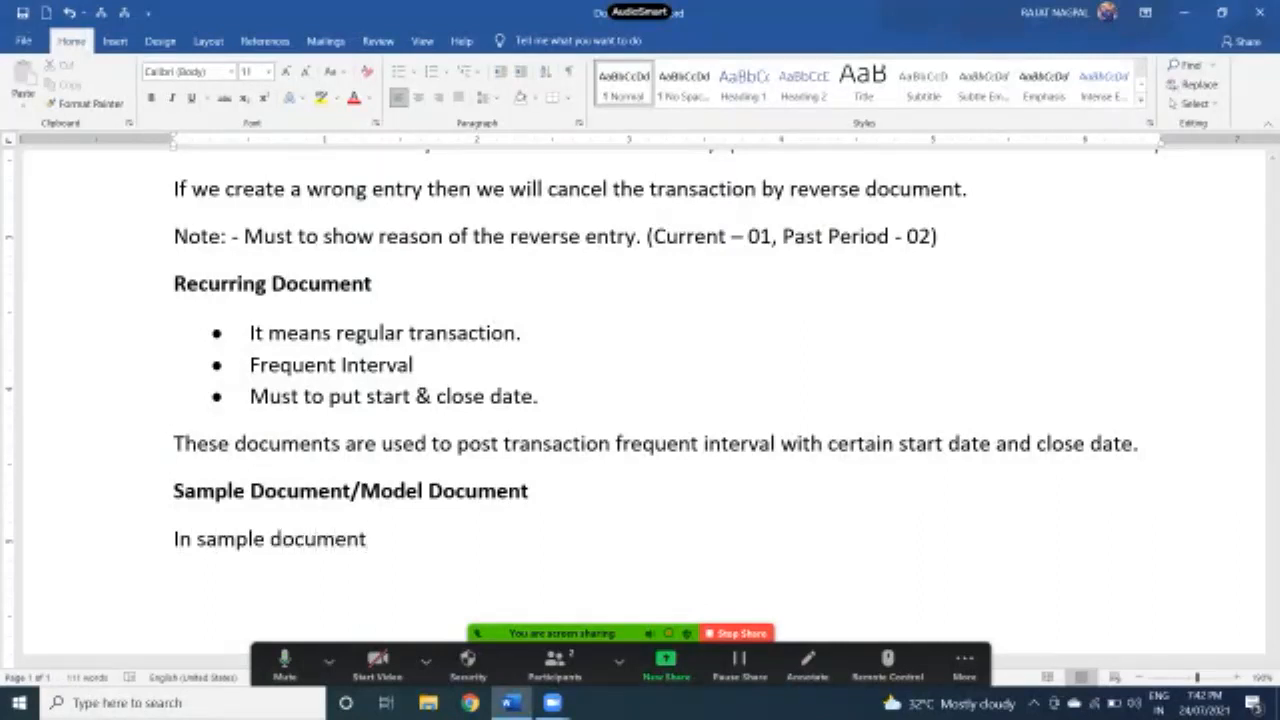
pyautogui.write(' we create ')
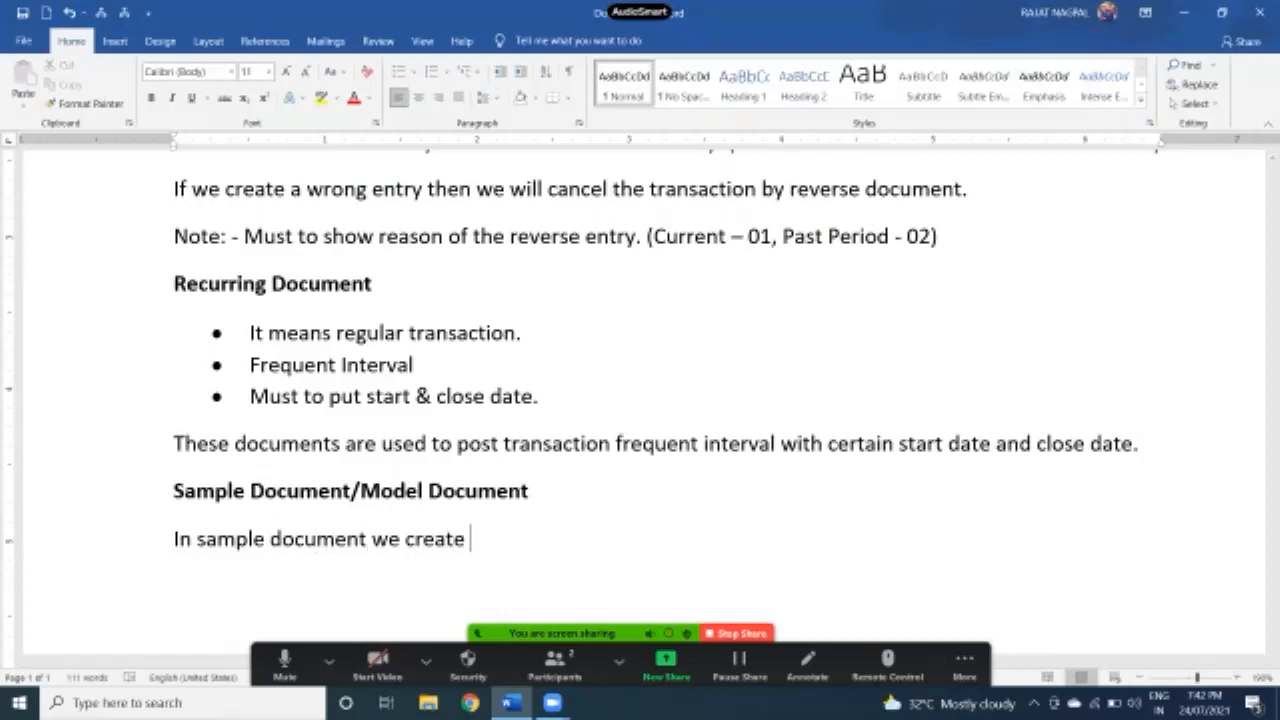
pyautogui.write('sample ')
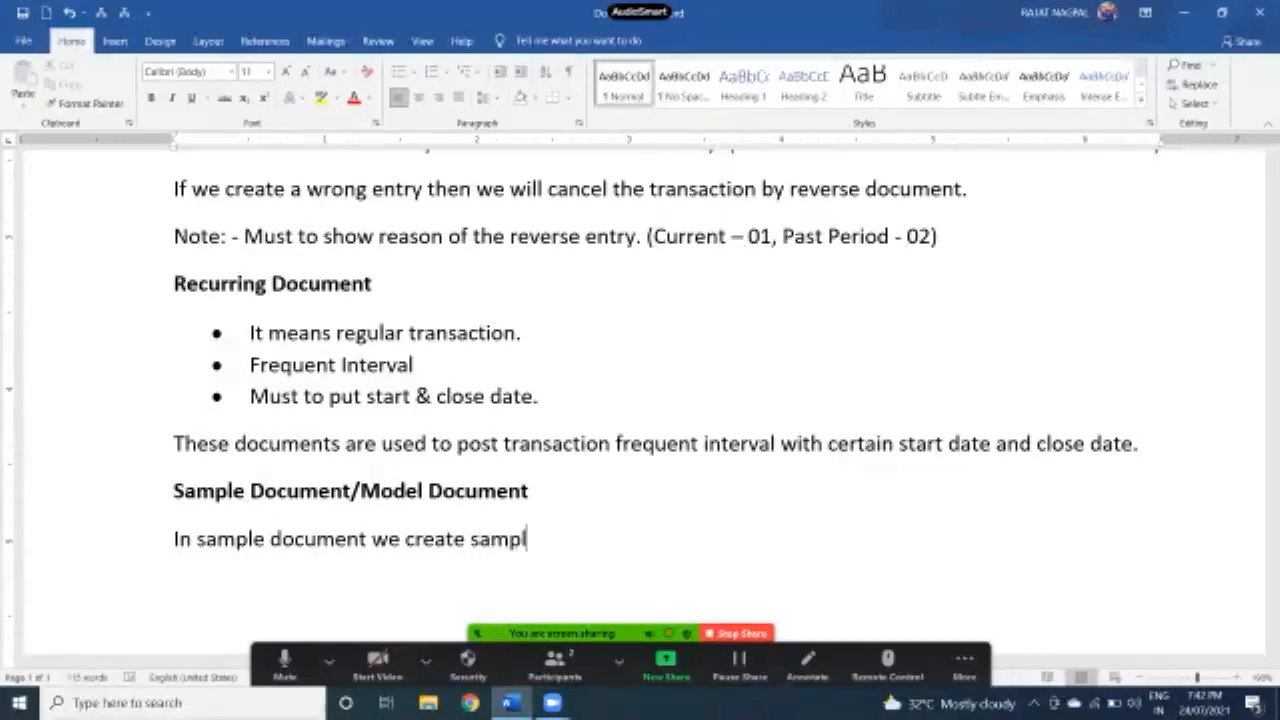
pyautogui.write('of entry ')
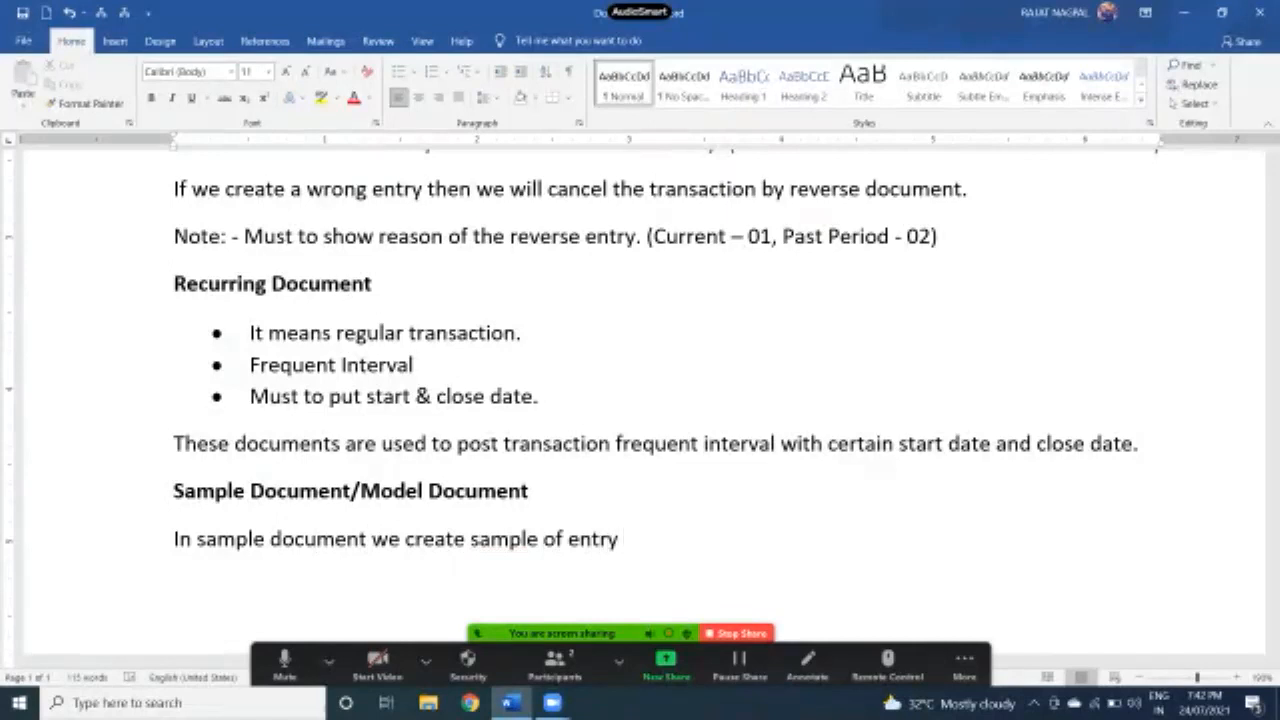
pyautogui.write('which a')
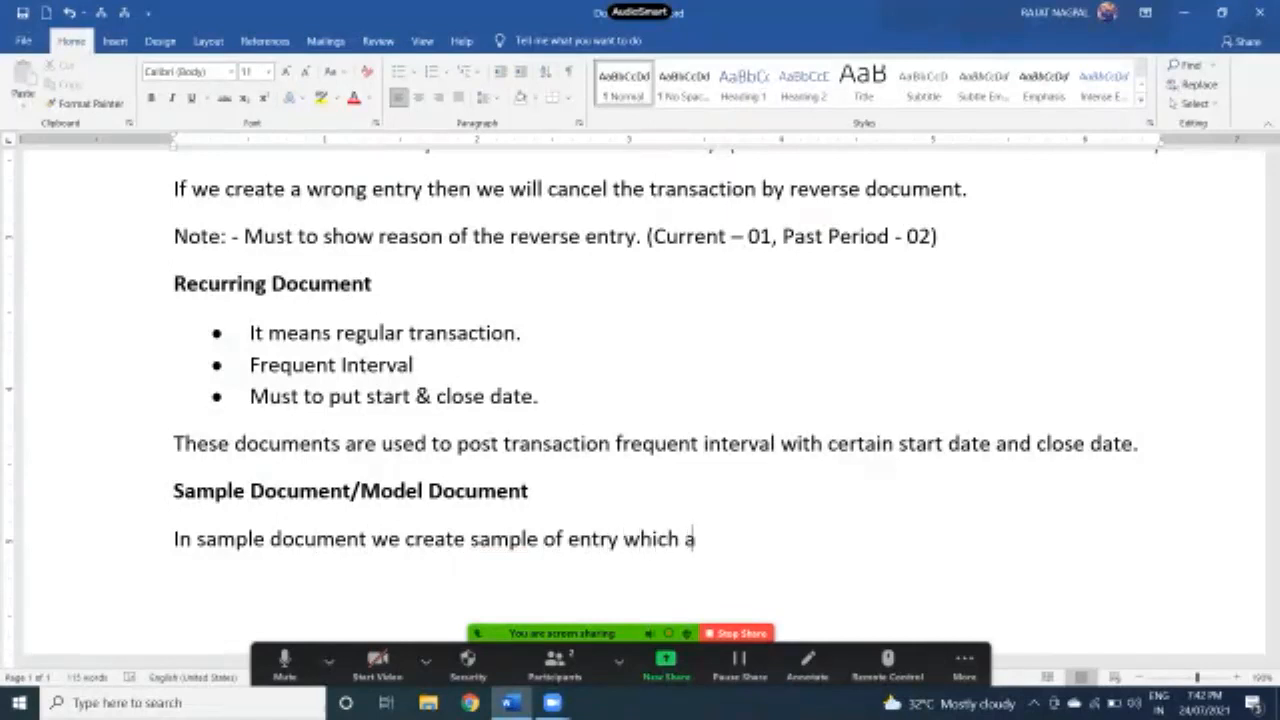
pyautogui.write('re use regu')
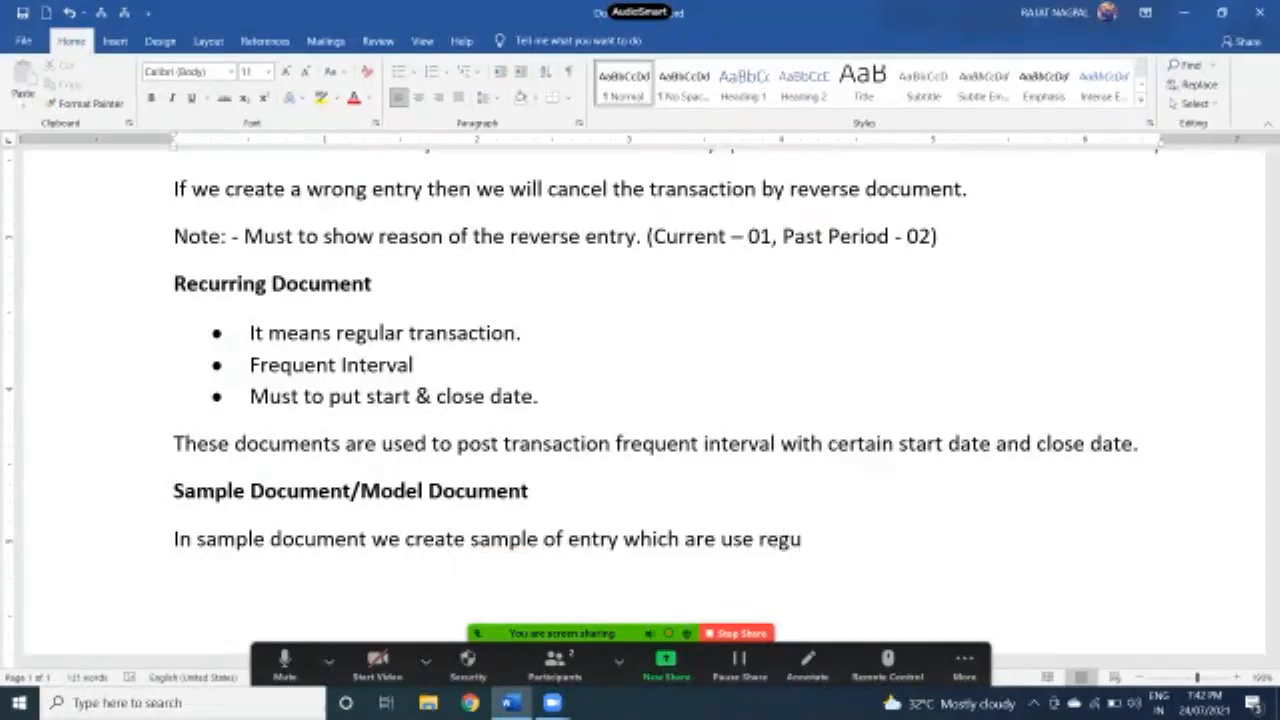
pyautogui.write('lary')
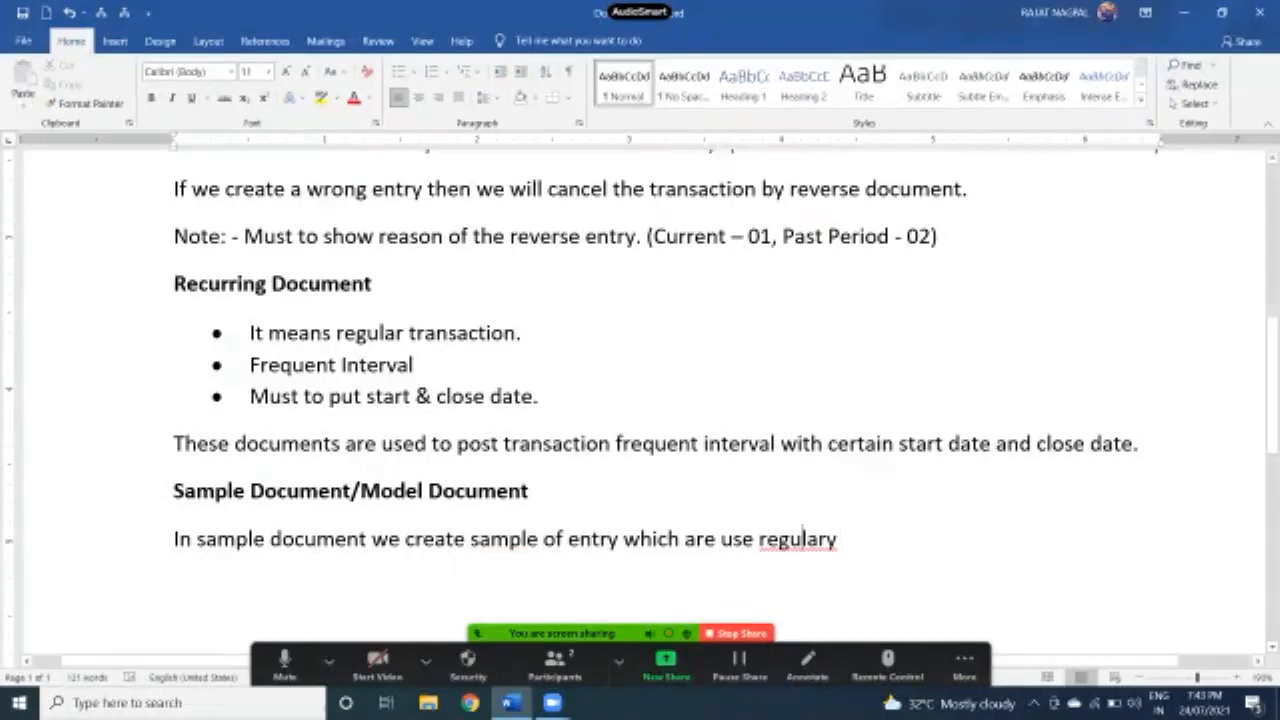
# Correct 'regulary' to 'regularly', end the sentence with a period, and start item '1.'.
pyautogui.rightClick(800, 538)
pyautogui.click(750, 258)
pyautogui.write('.')
pyautogui.press('Return')
pyautogui.write('1.')
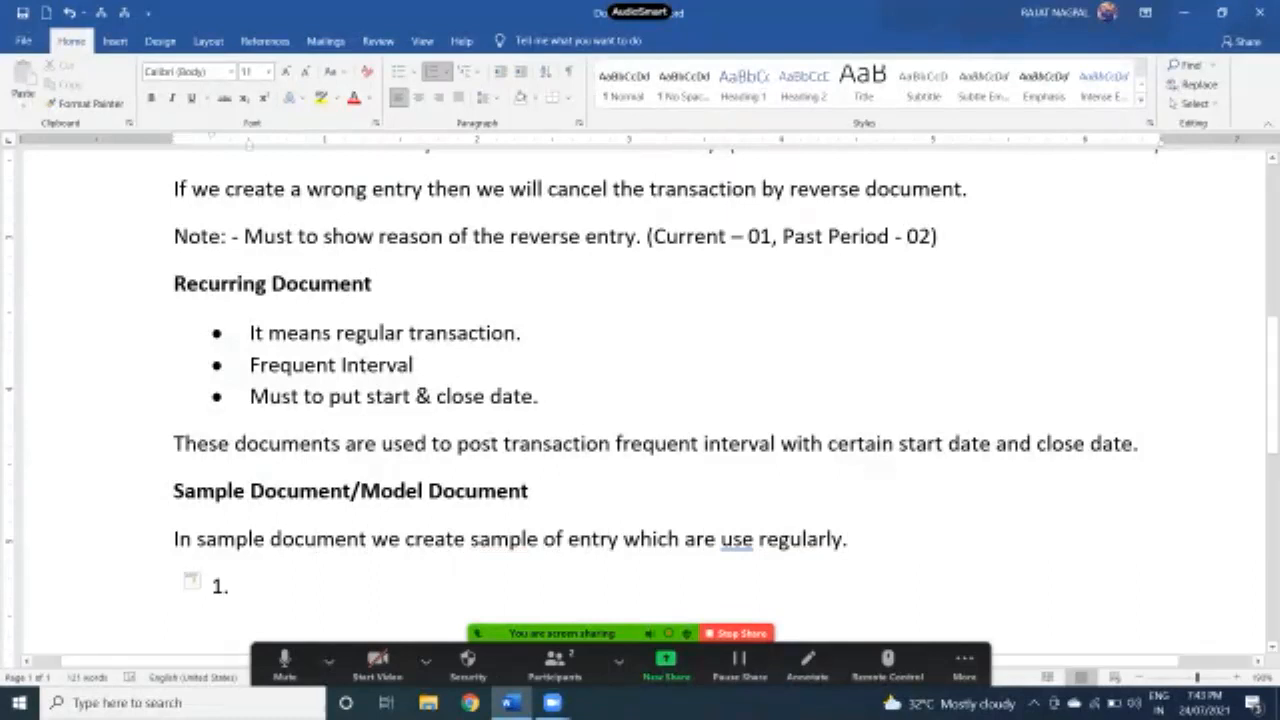
# Change 'use' to 'used' and write point 1: 'It is known as model document.'.
pyautogui.rightClick(740, 540)
pyautogui.click(672, 320)
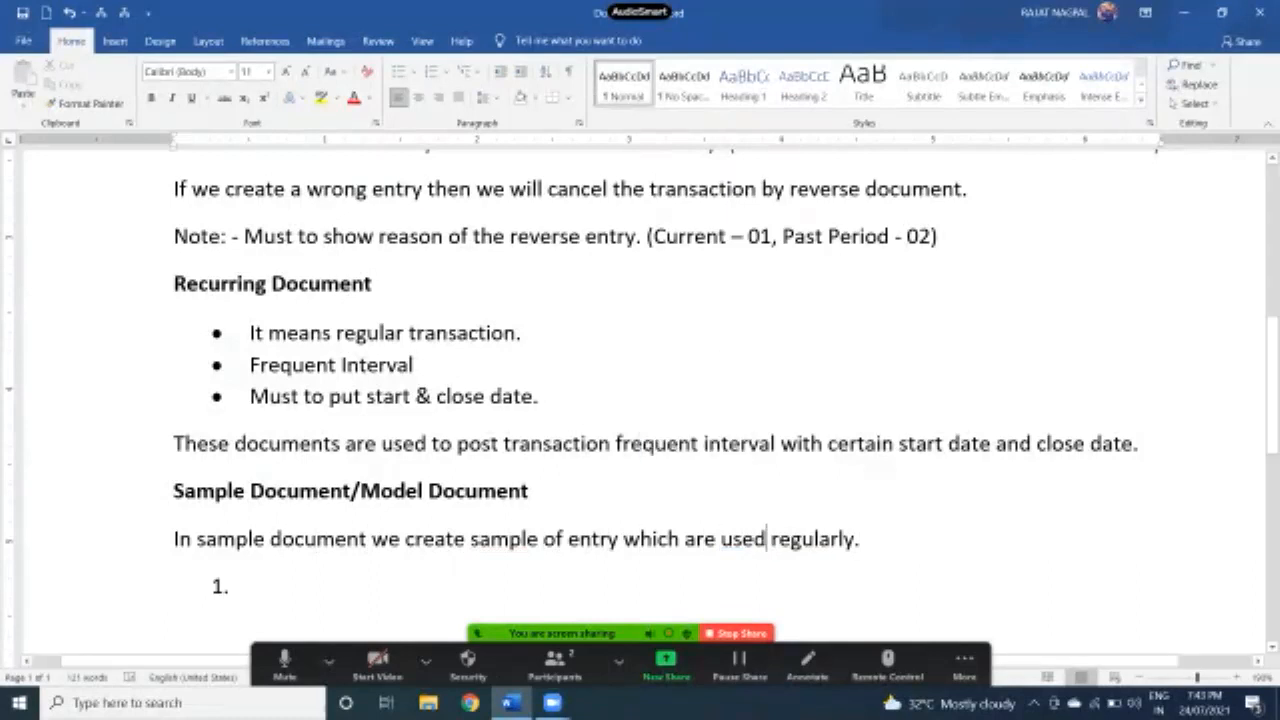
pyautogui.click(254, 587)
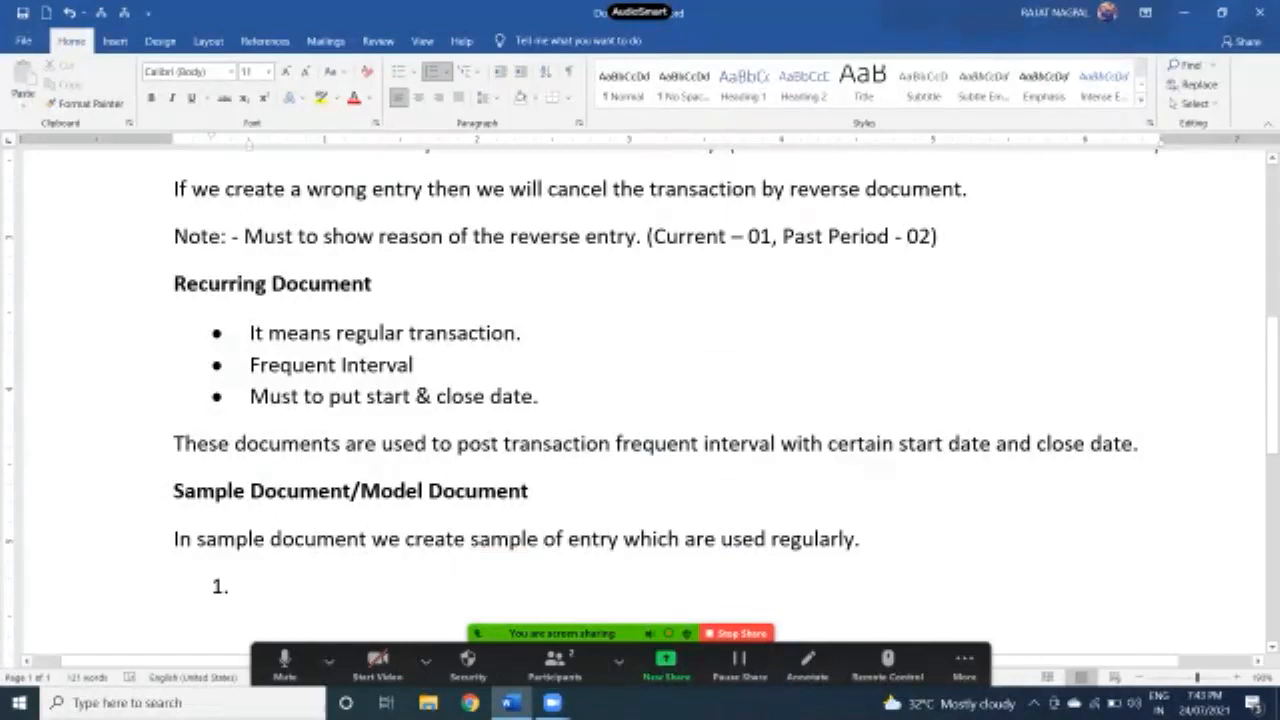
pyautogui.write('It i')
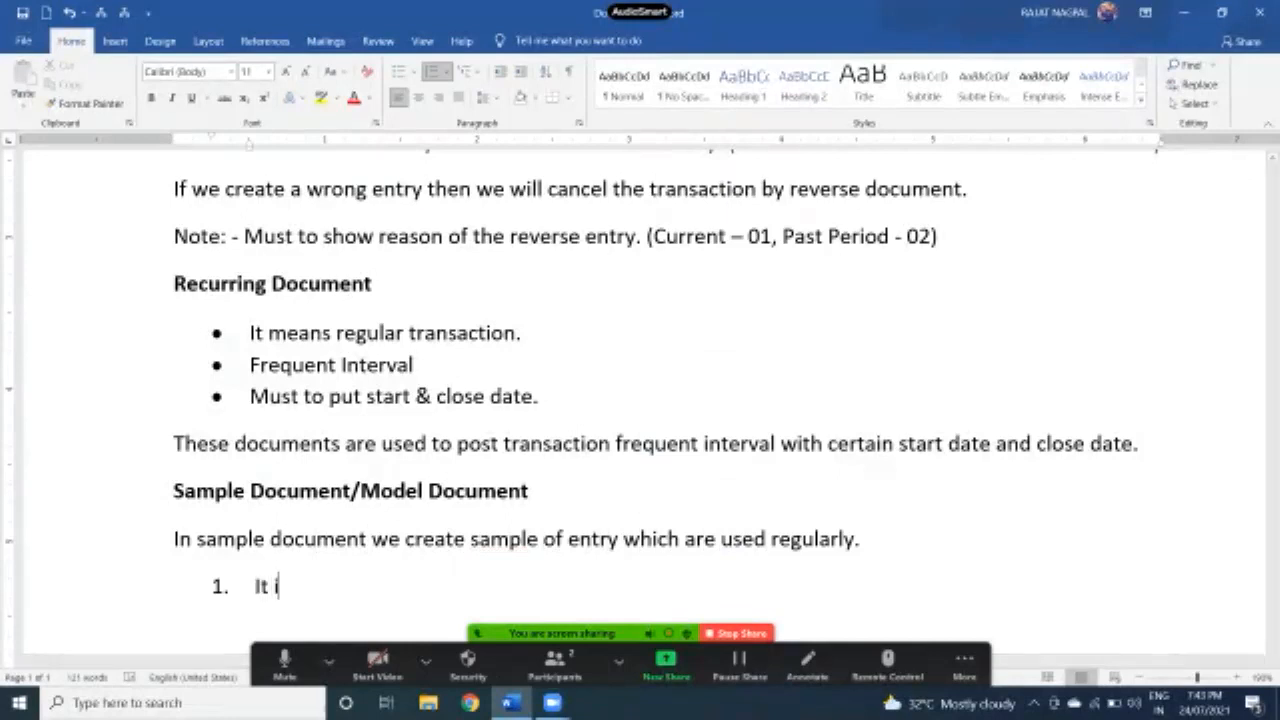
pyautogui.write('s know')
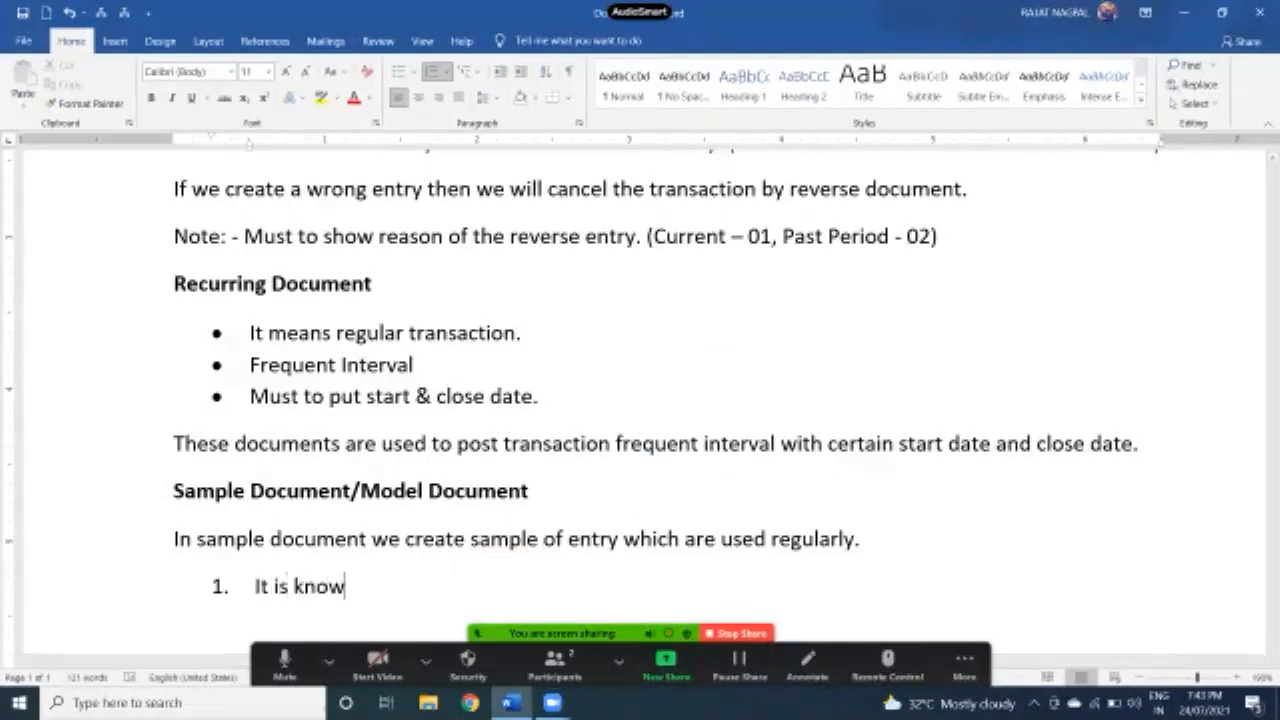
pyautogui.write('n as mode l docuen')
pyautogui.press('BackSpace')
pyautogui.press('BackSpace')
pyautogui.write('ment')
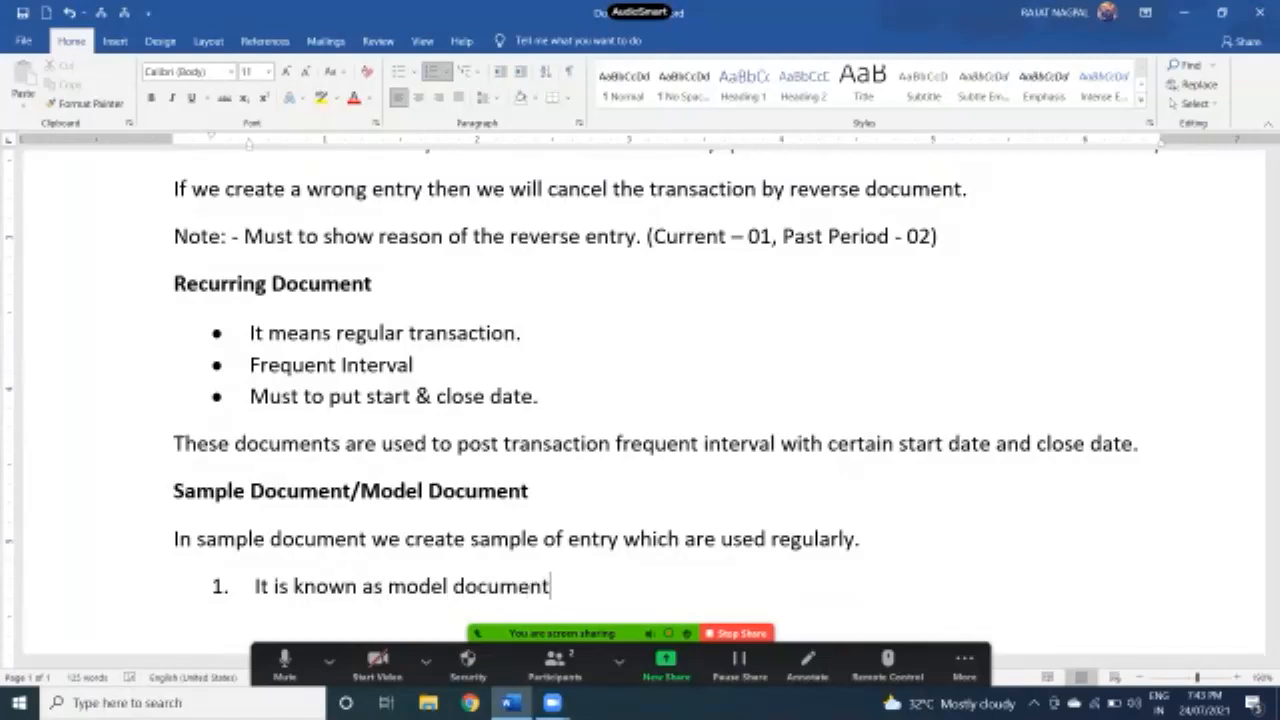
pyautogui.write('.')
# Add point 2: 'we can use these document as refrence to post the information.'.
pyautogui.press('Return')
pyautogui.write('we can use the')
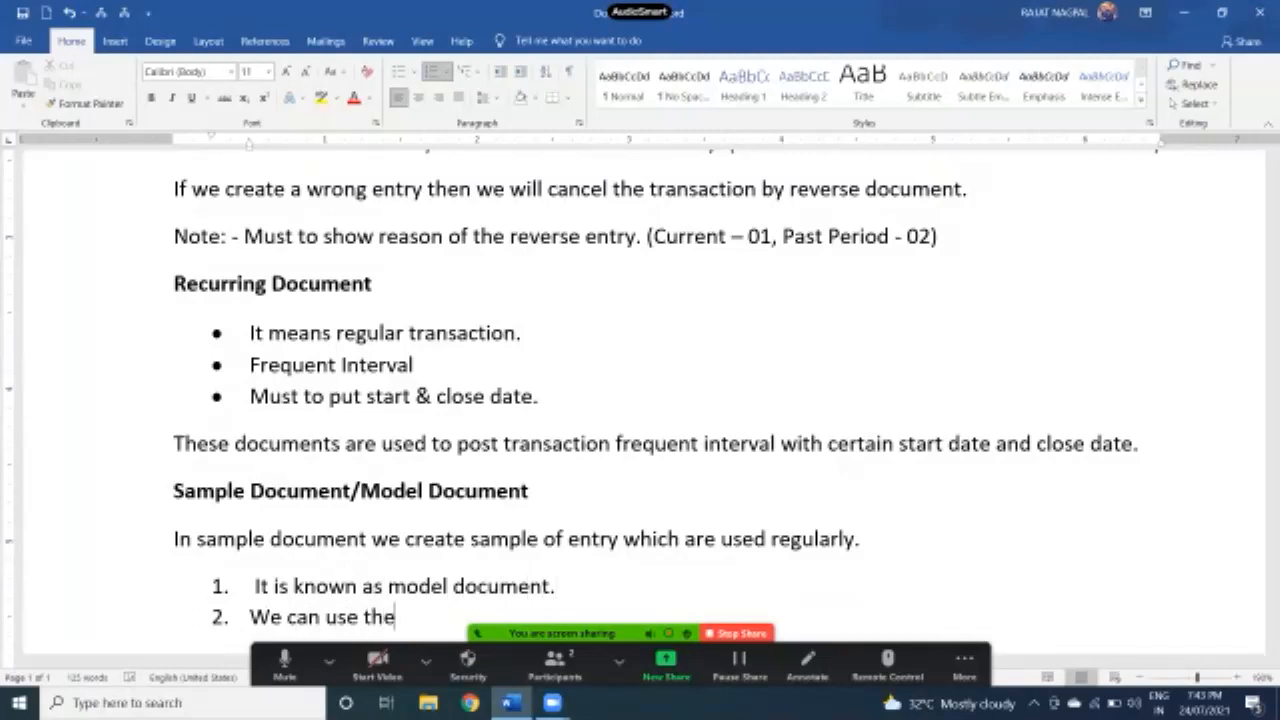
pyautogui.write('se document')
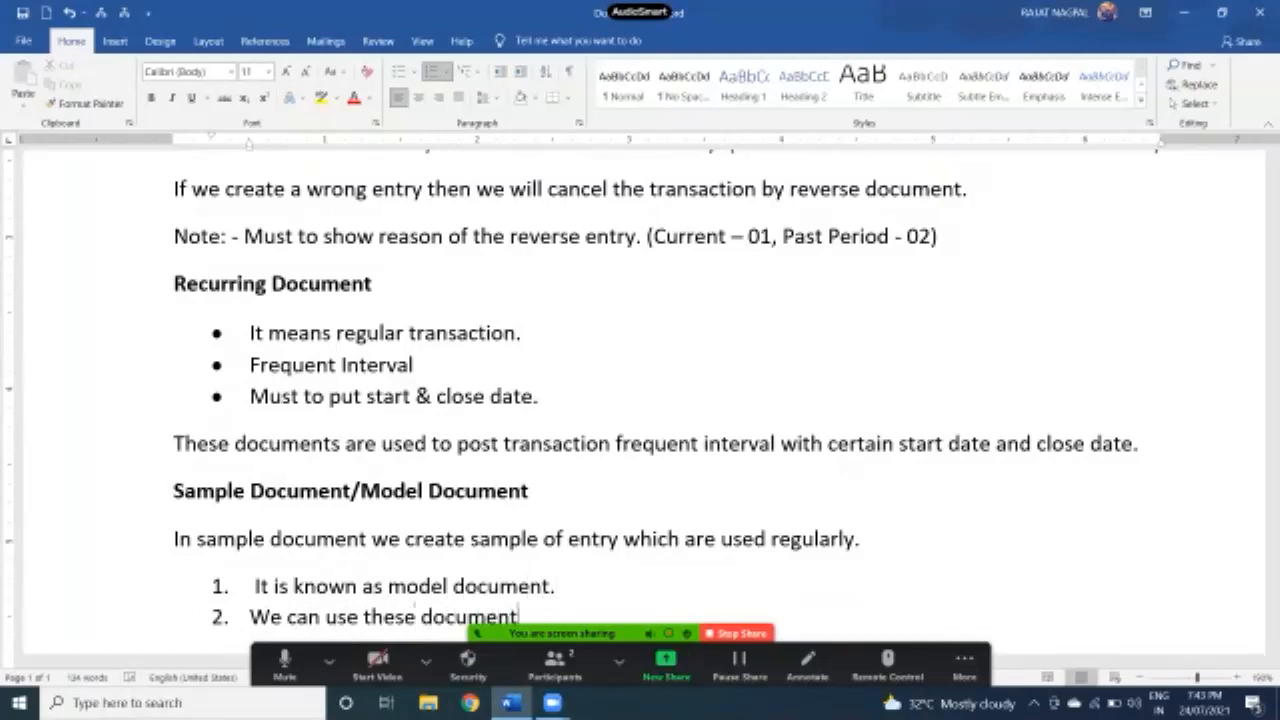
pyautogui.write(' as refre')
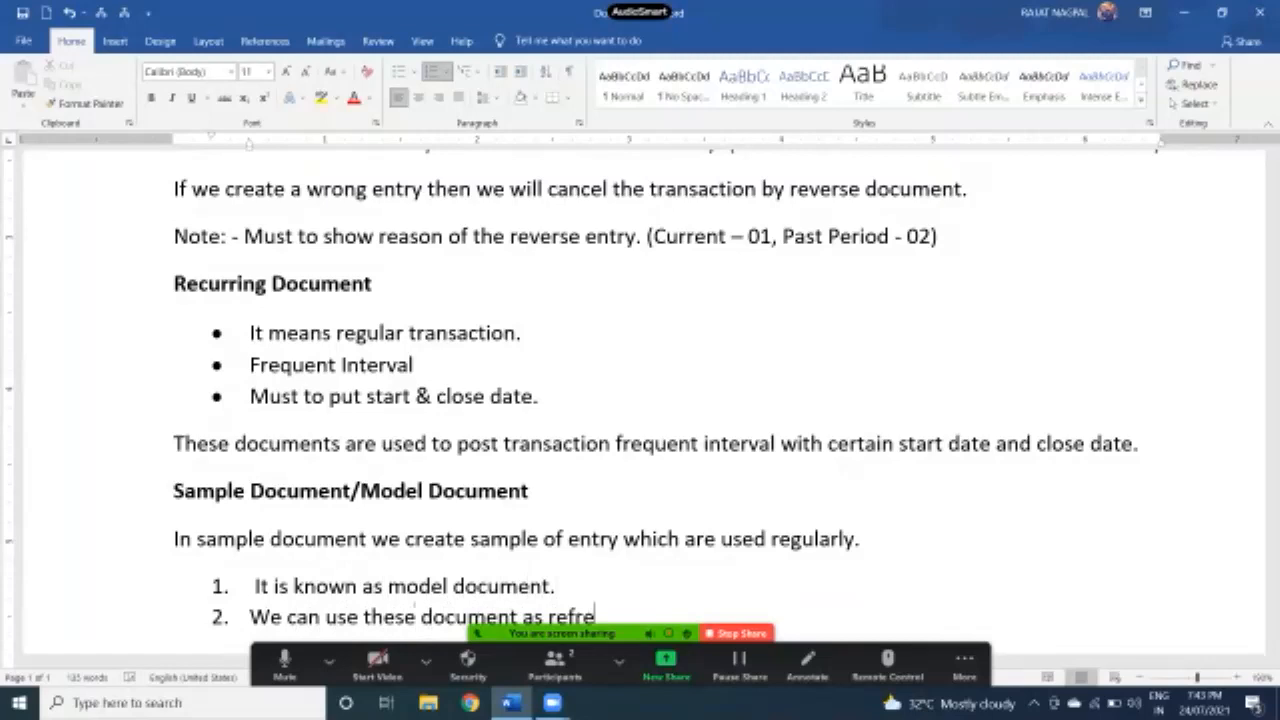
pyautogui.write('nce to post the inf')
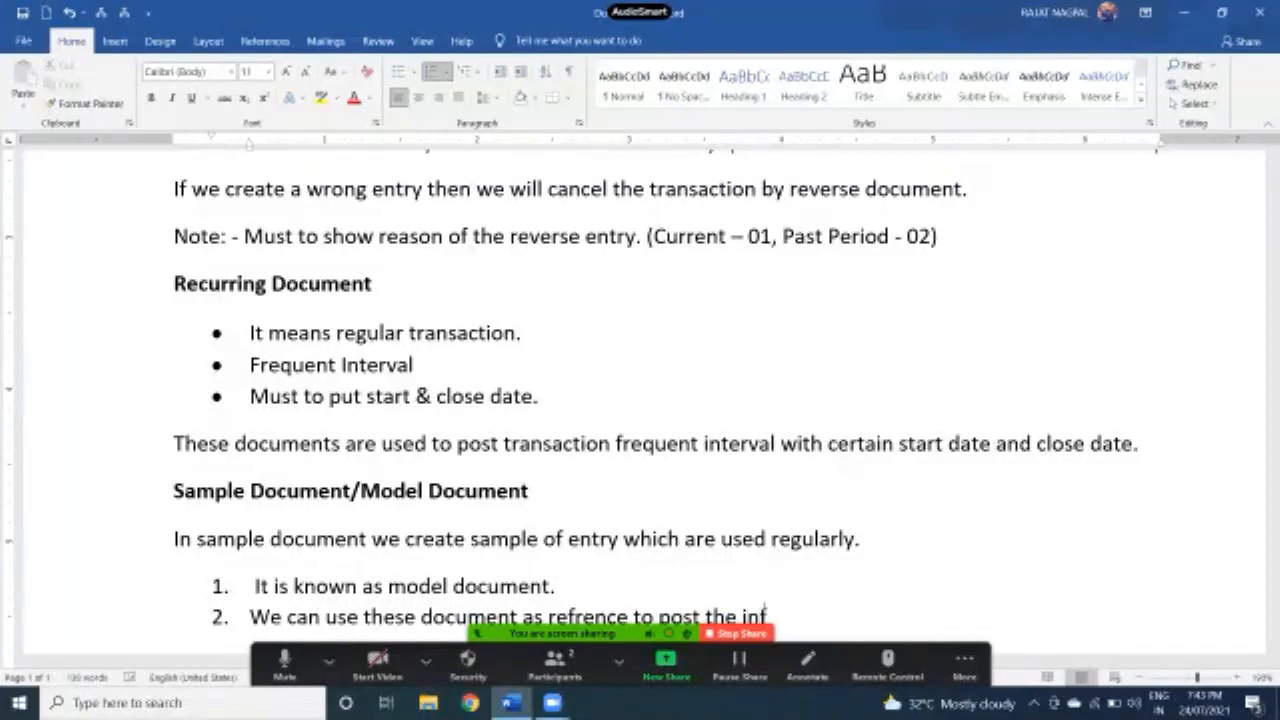
pyautogui.write('ormation')
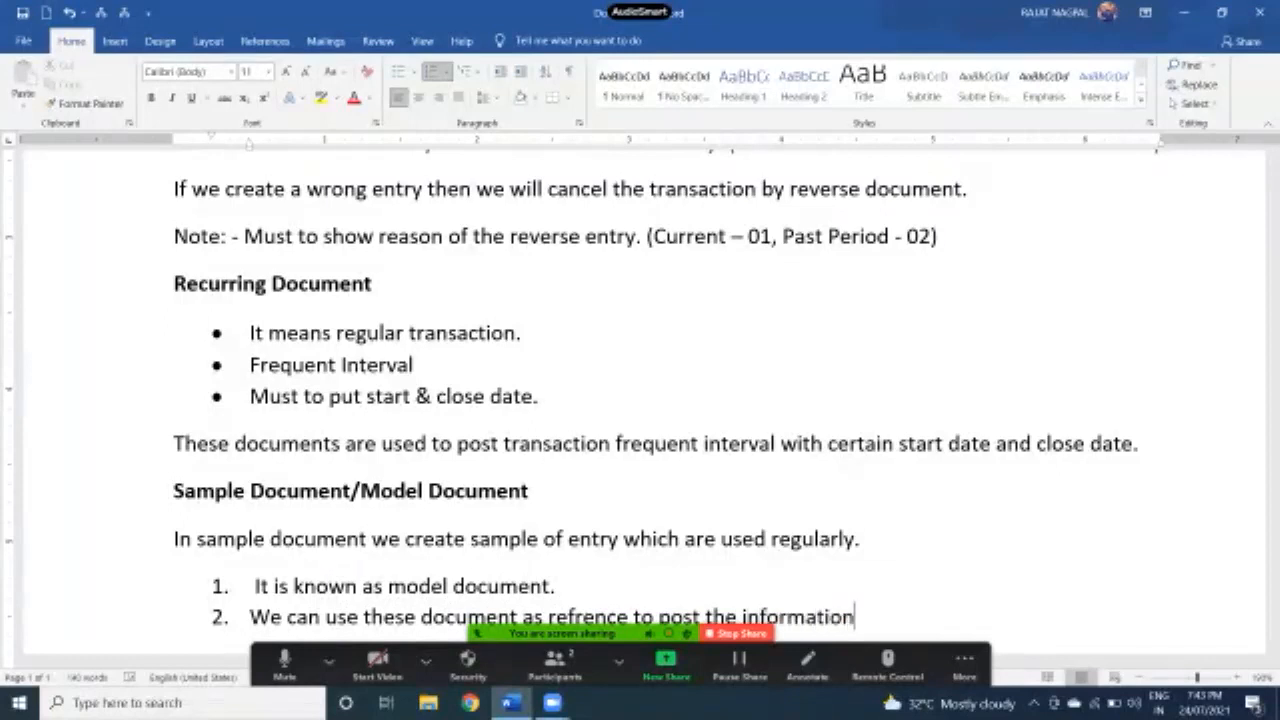
pyautogui.write('.')
pyautogui.press('Return')
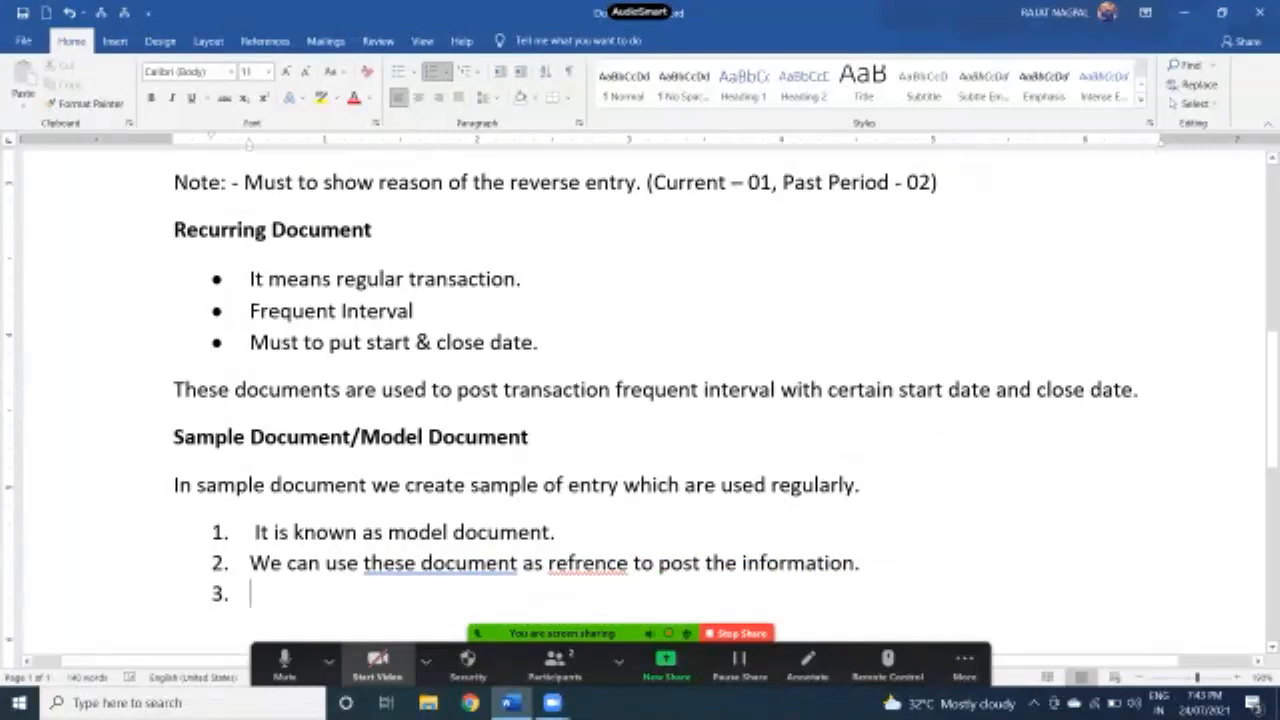
pyautogui.click(425, 660)
# In point 2, change 'these' to 'this document' and replace 'refrence' with a spelling suggestion.
pyautogui.rightClick(403, 563)
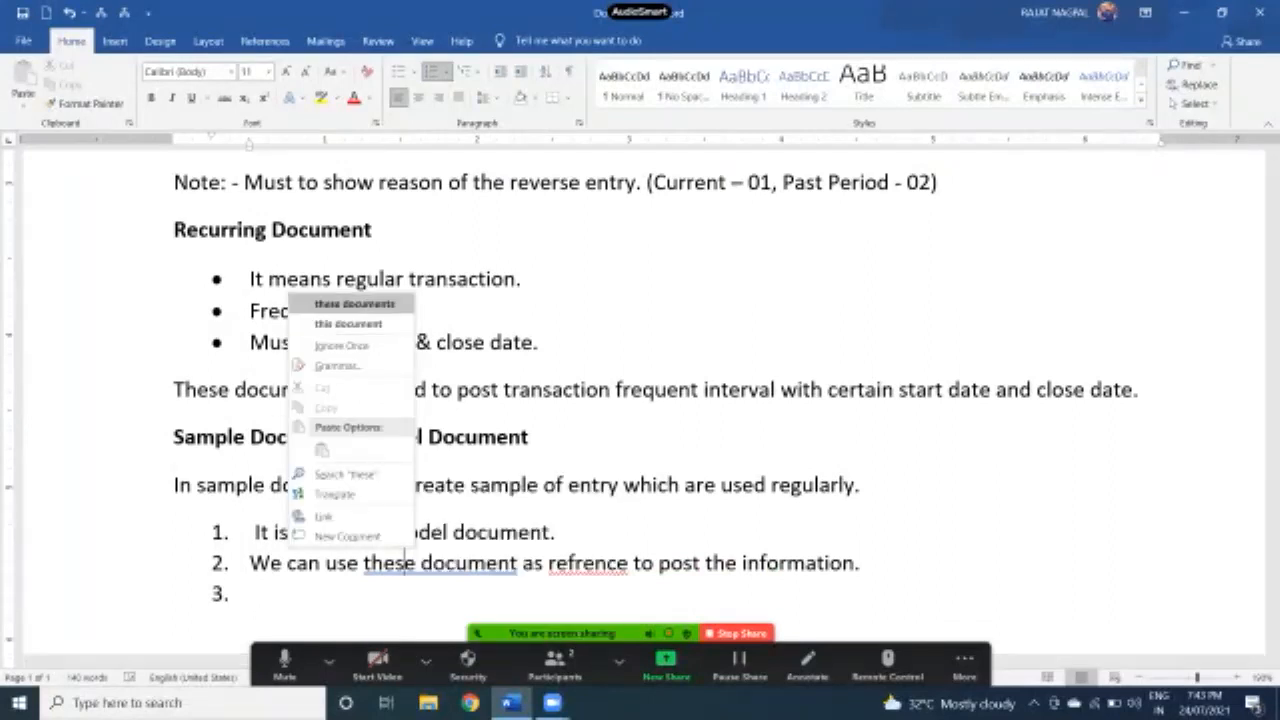
pyautogui.press('Down')
pyautogui.press('Down')
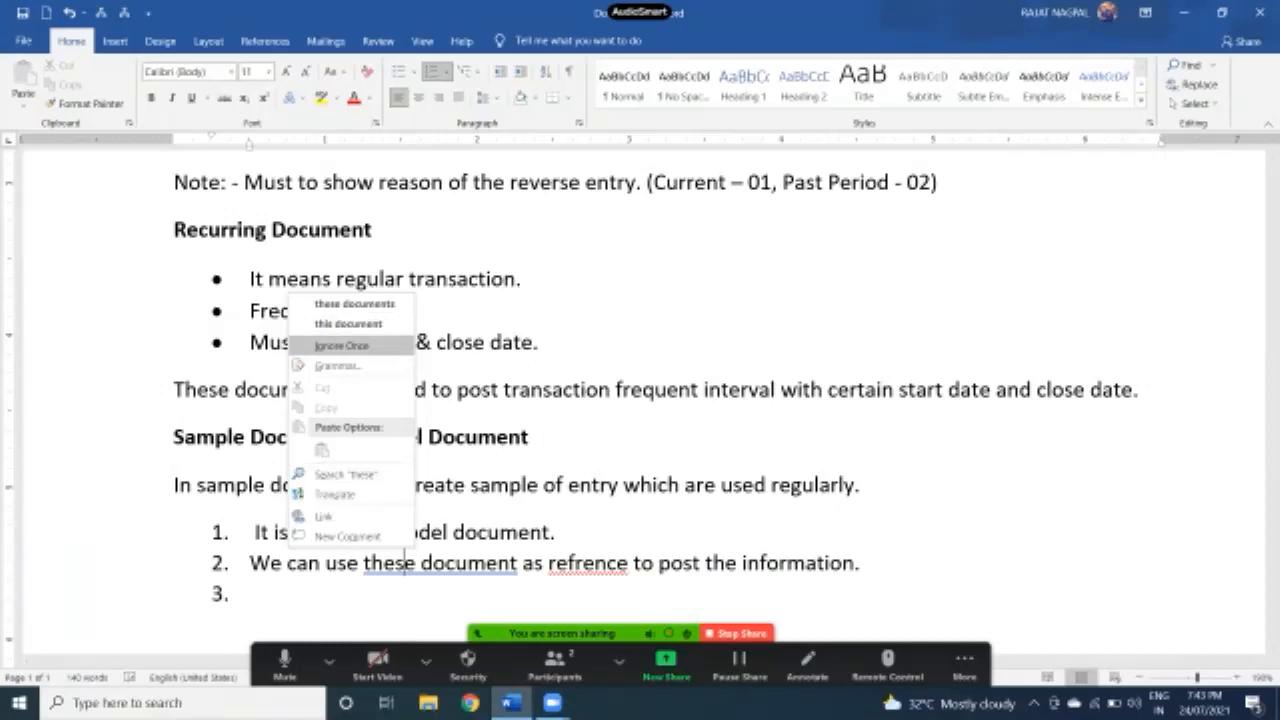
pyautogui.press('Up')
pyautogui.press('Return')
pyautogui.hotkey('alt', 'F7')
pyautogui.press('Down')
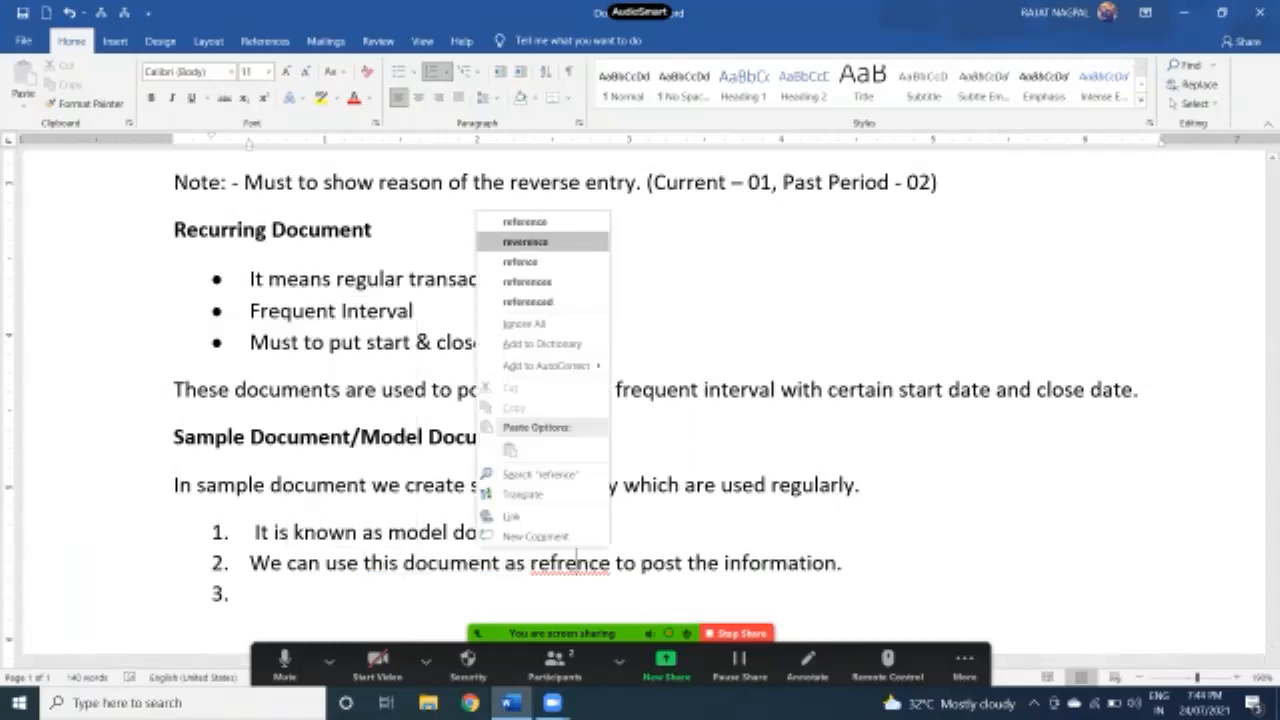
pyautogui.press('Return')
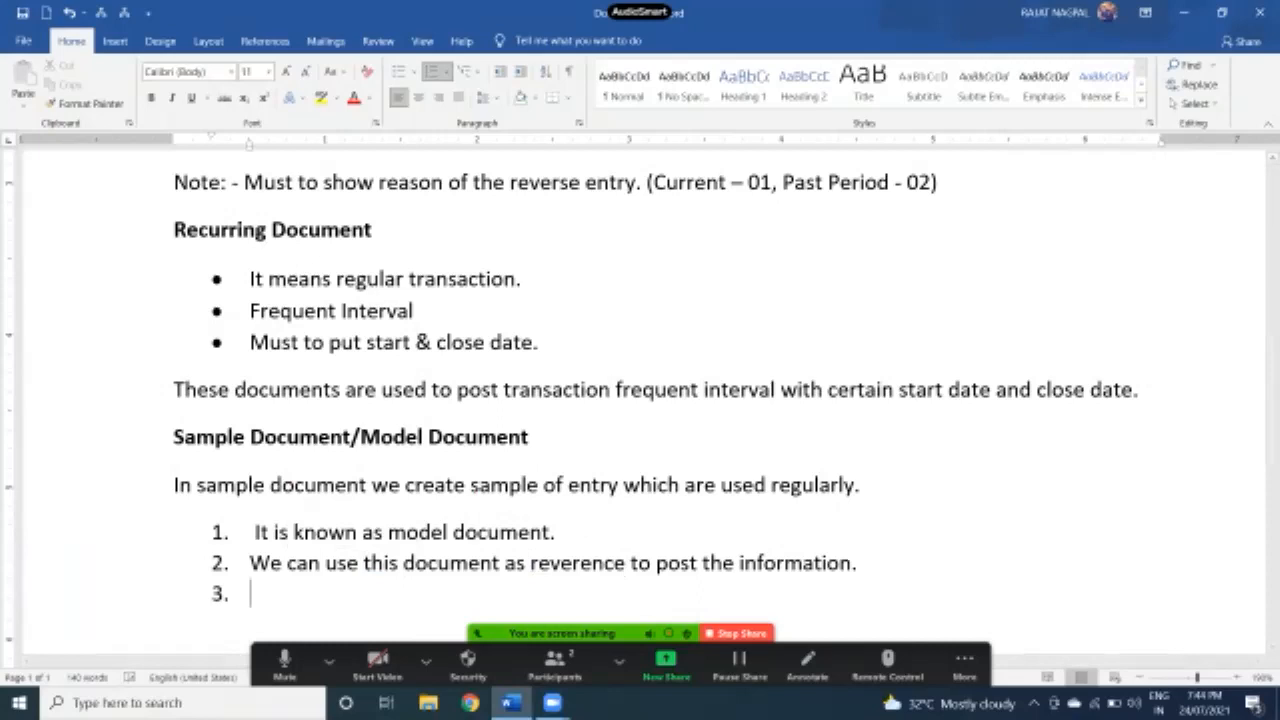
# Start point 3 with 'Special feature of the model document'.
pyautogui.write('Pscei')
pyautogui.press('BackSpace')
pyautogui.press('BackSpace')
pyautogui.press('BackSpace')
pyautogui.press('BackSpace')
pyautogui.press('BackSpace')
pyautogui.write('Spci')
pyautogui.press('BackSpace')
pyautogui.press('BackSpace')
pyautogui.write('ecila')
pyautogui.press('BackSpace')
pyautogui.press('BackSpace')
pyautogui.press('BackSpace')
pyautogui.press('BackSpace')
pyautogui.write('cial feature ')
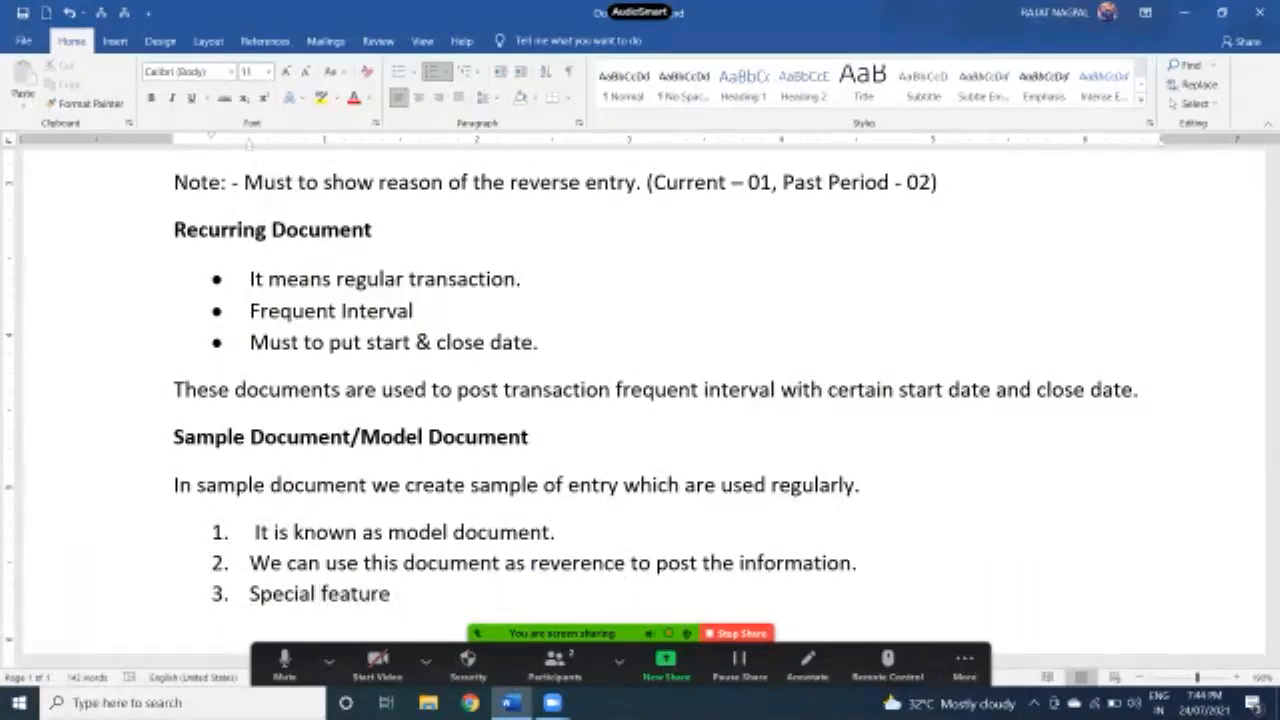
pyautogui.write('of the model ')
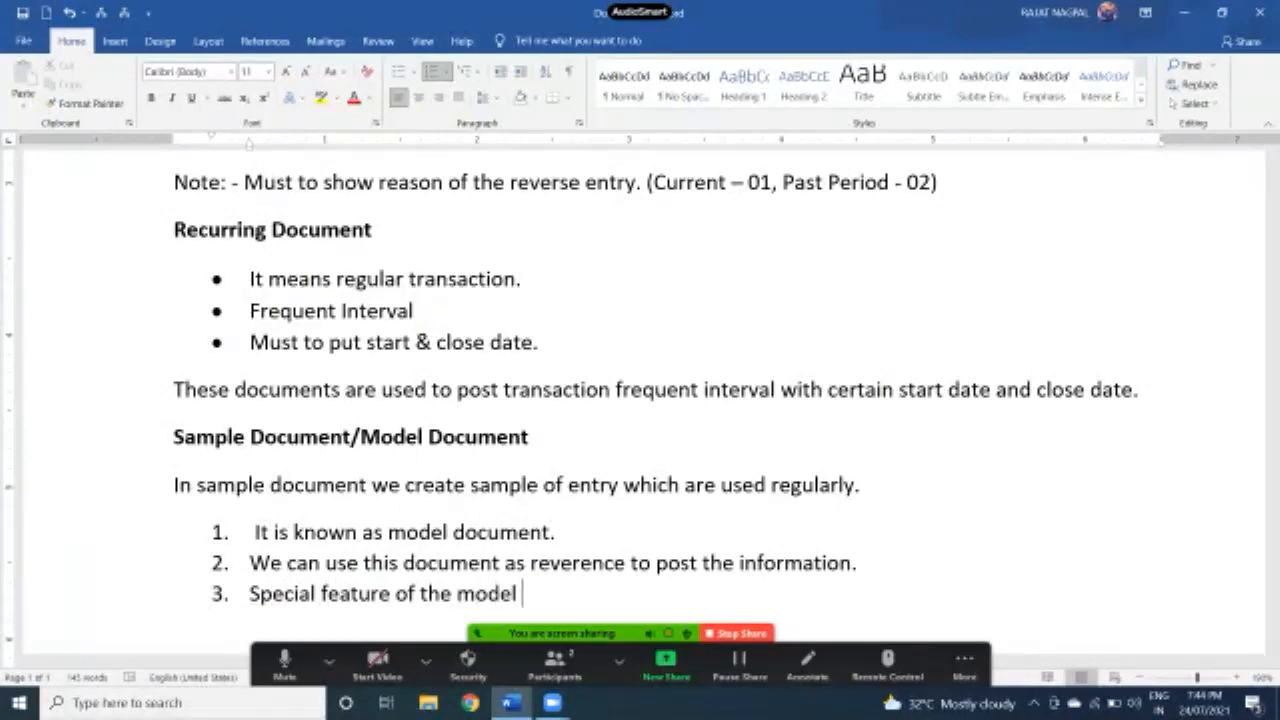
pyautogui.write('docmu')
pyautogui.press('BackSpace')
pyautogui.press('BackSpace')
pyautogui.write('ument')
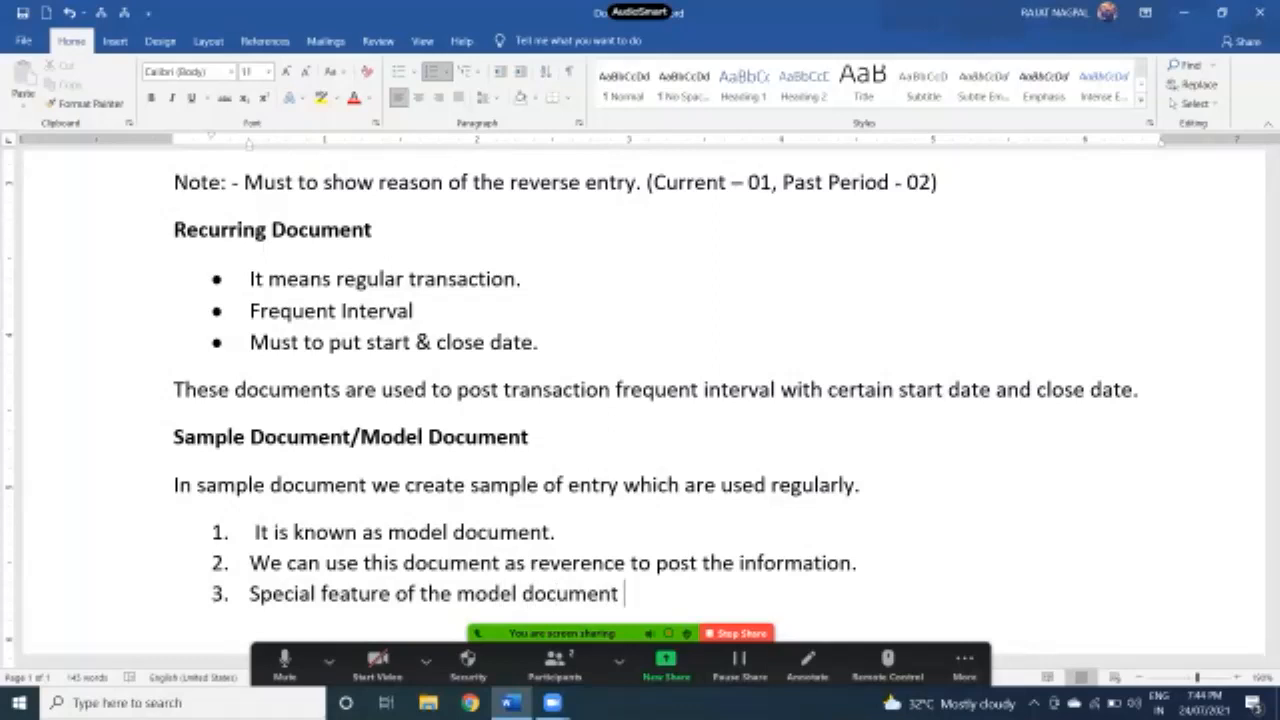
# Finish point 3: 'is not update GL document balances till it is final post.'.
pyautogui.write('is not update ')
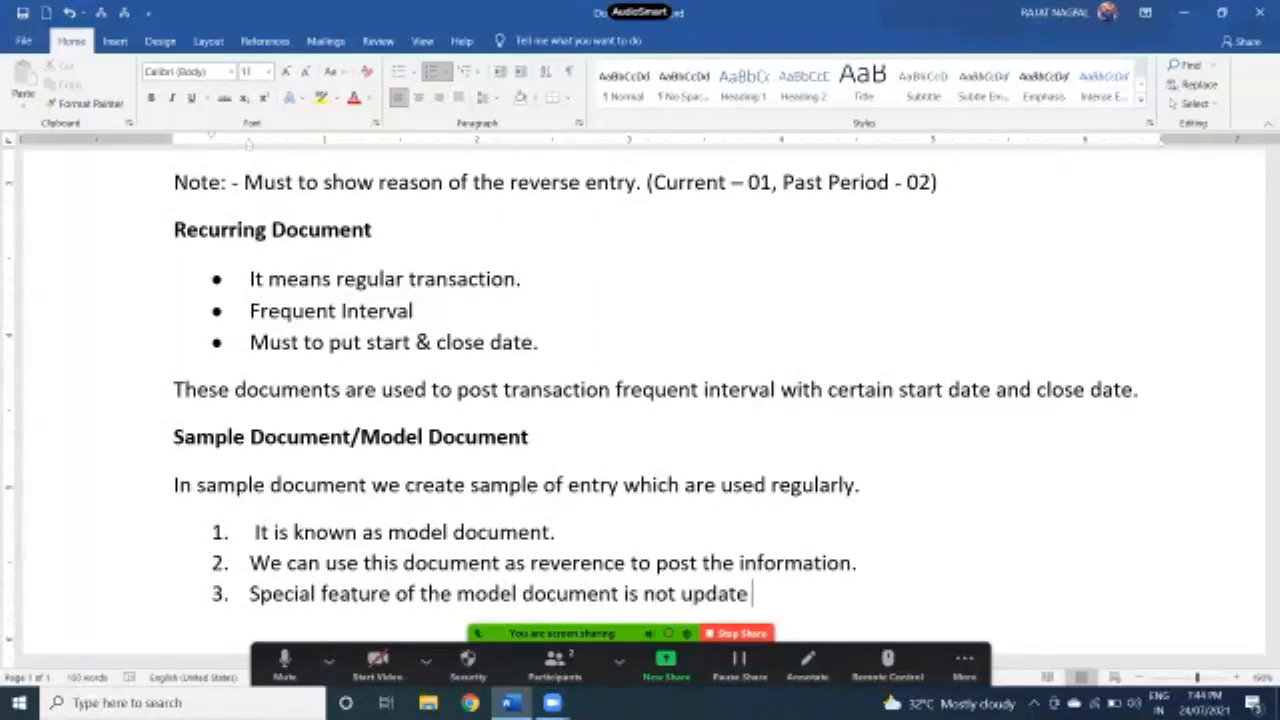
pyautogui.write('GL documen')
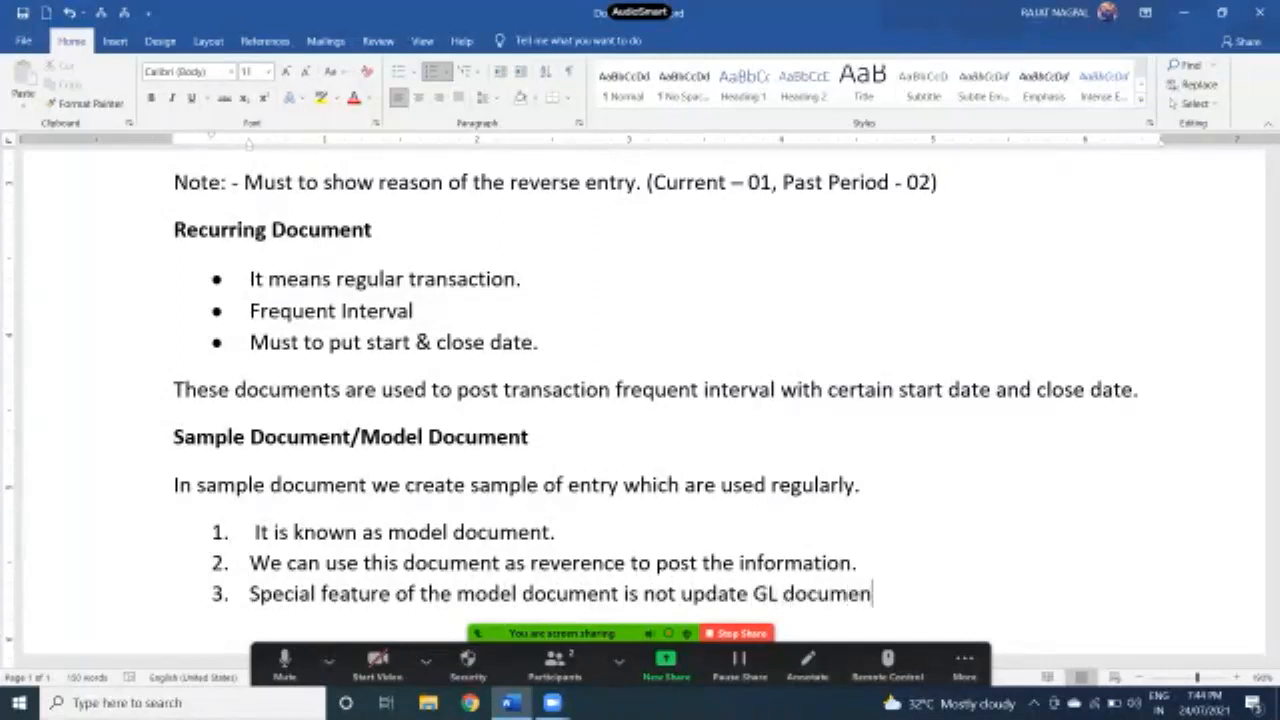
pyautogui.write('td balance')
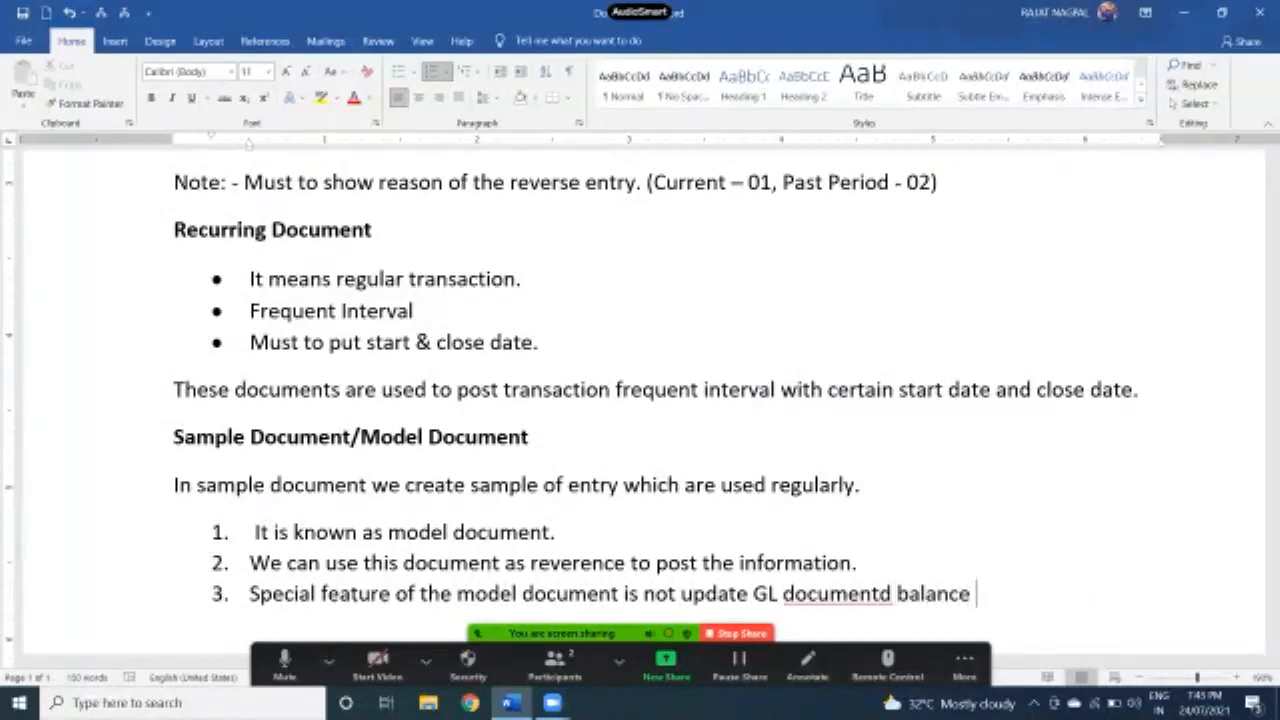
pyautogui.rightClick(829, 593)
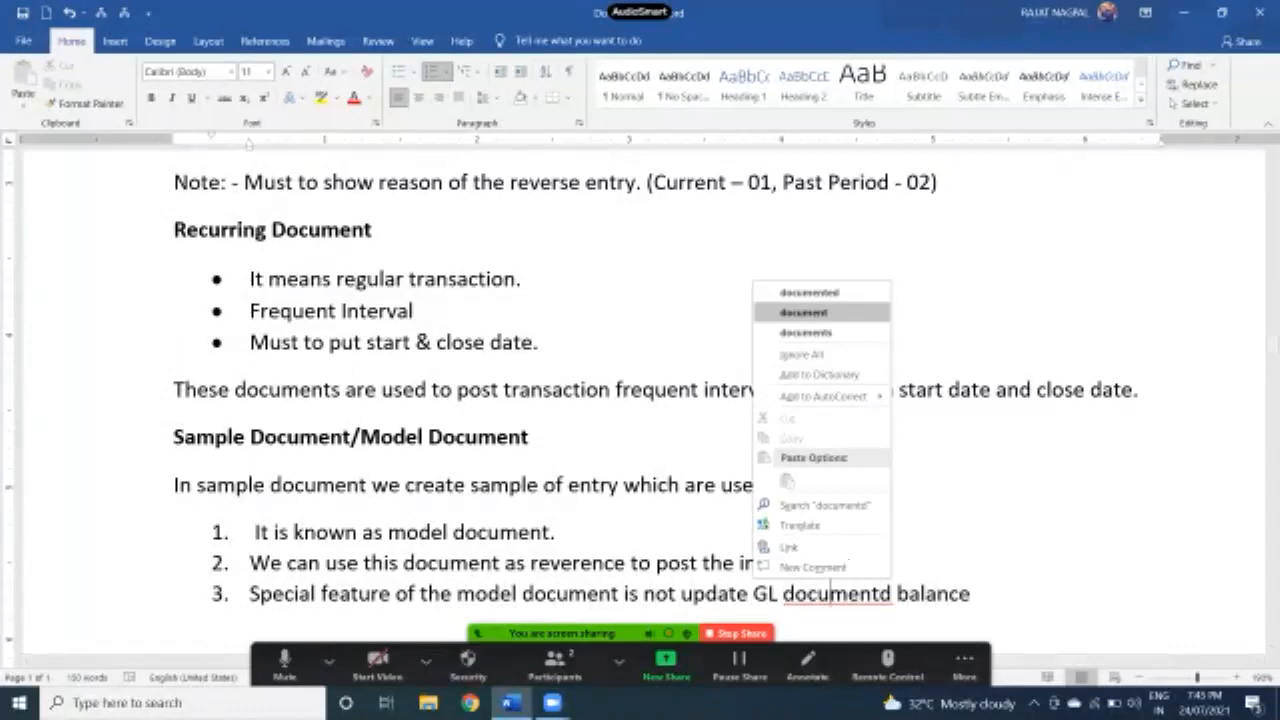
pyautogui.click(803, 312)
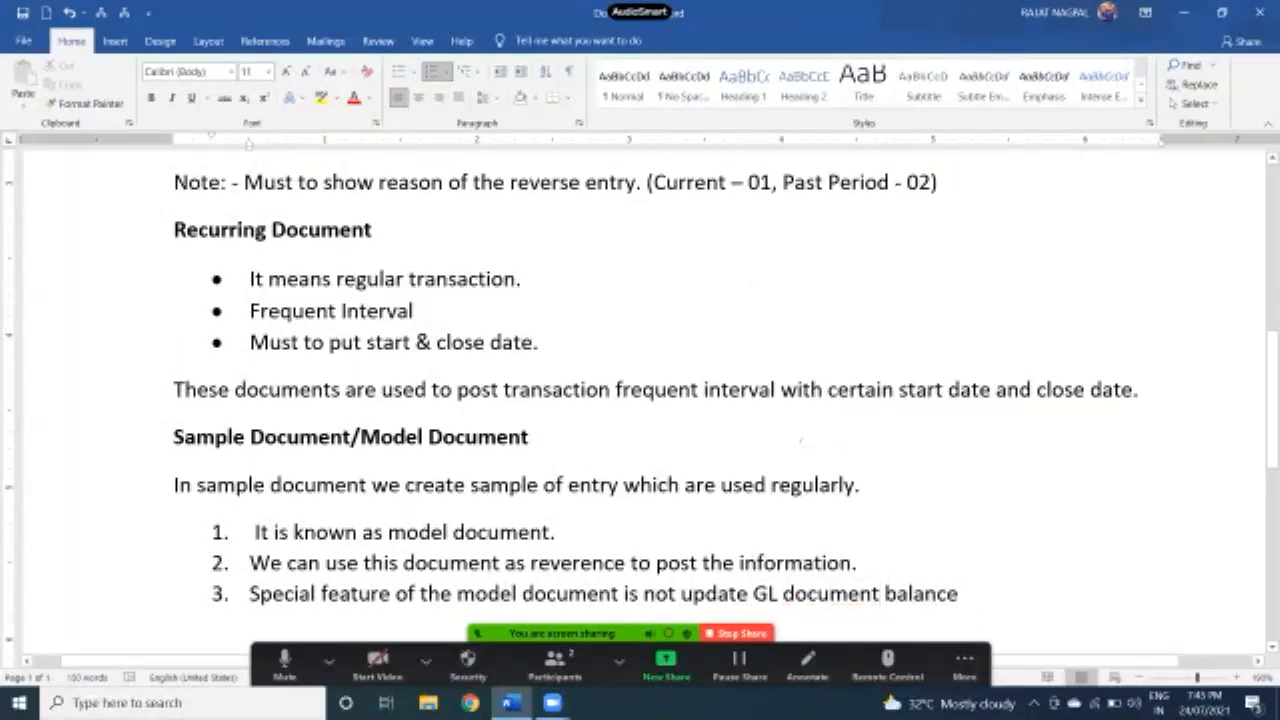
pyautogui.press('BackSpace')
pyautogui.write('s')
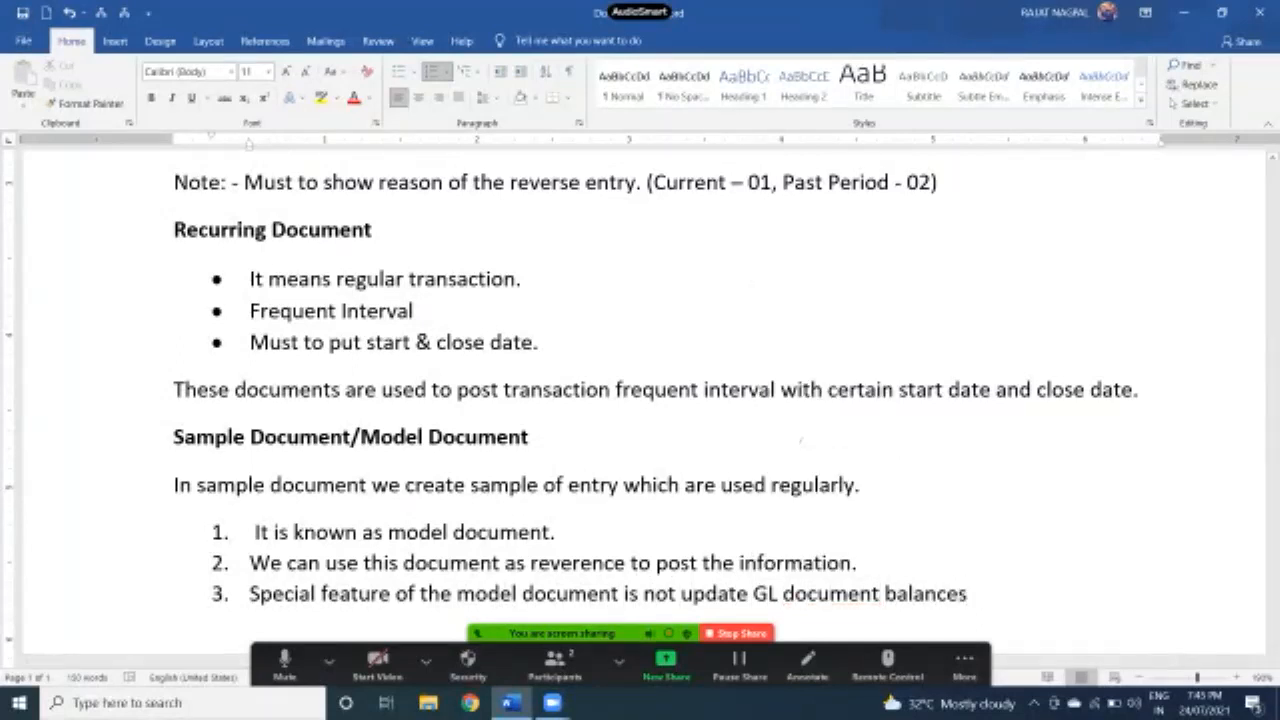
pyautogui.write(' till it is final post.')
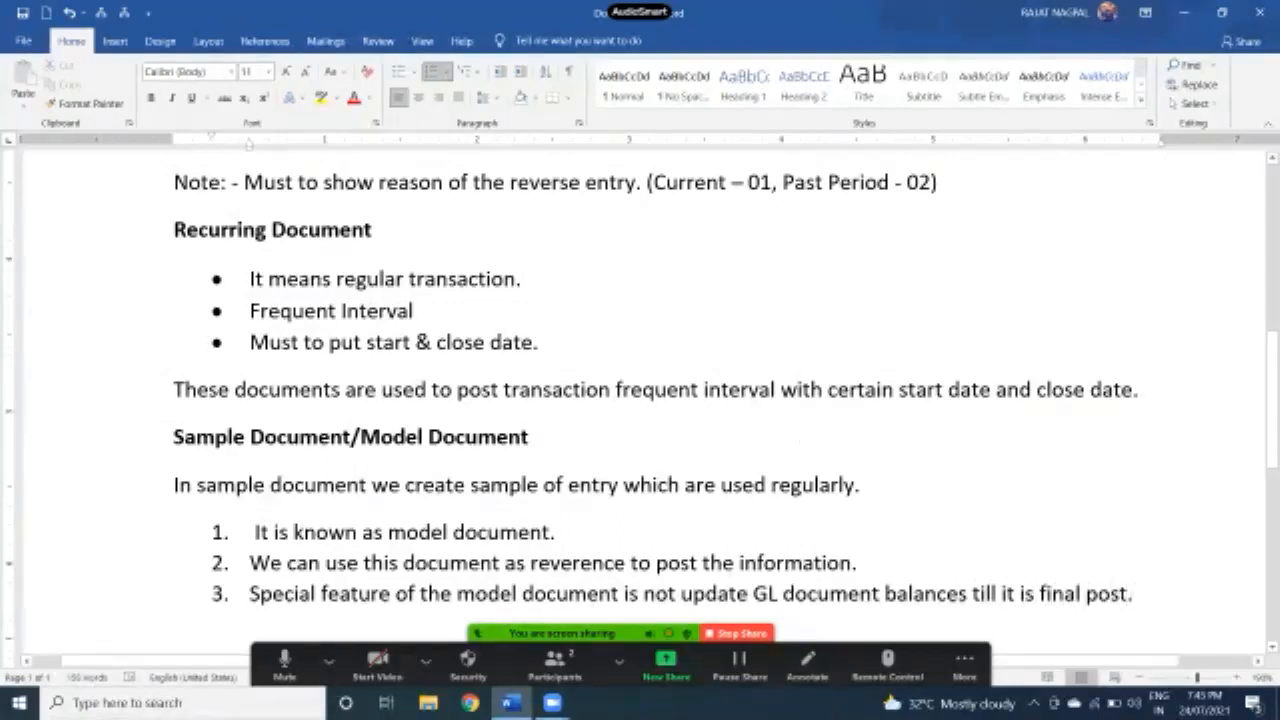
# Select the phrase 'use this document as reverence to' in point 2.
pyautogui.scroll(-1, 640, 400)
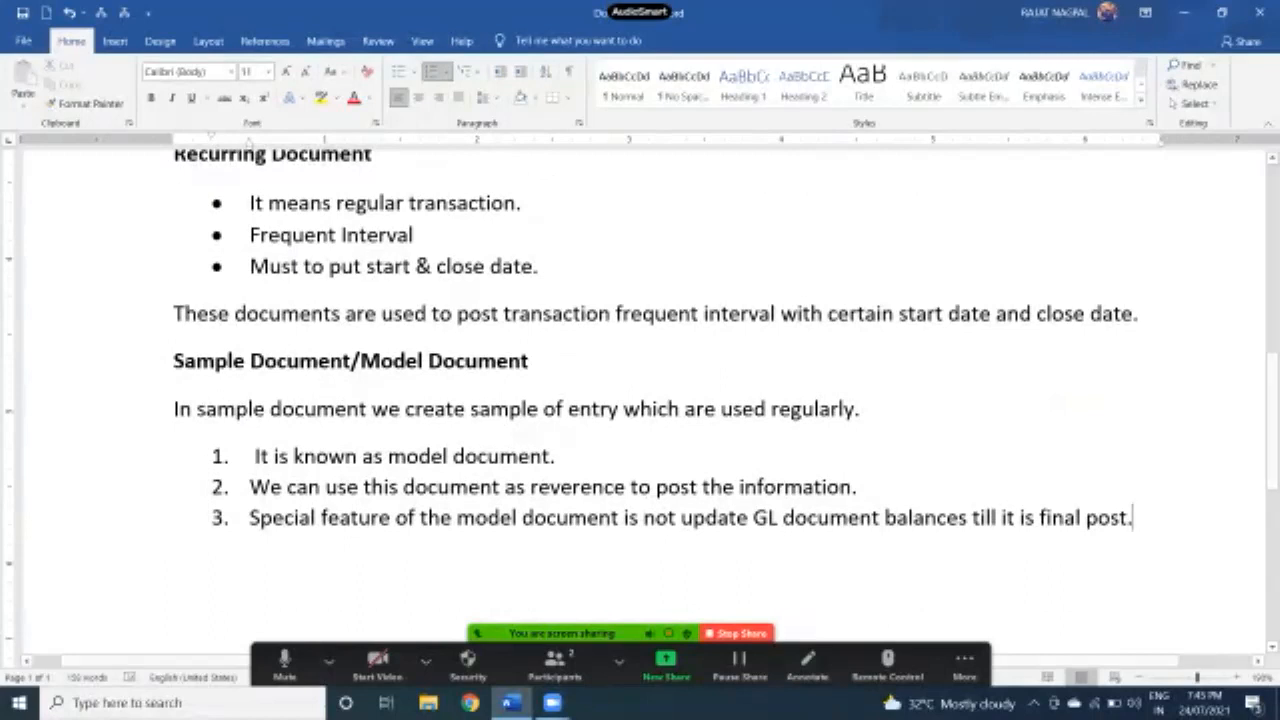
pyautogui.click(488, 456)
pyautogui.scroll(-1, 488, 456)
pyautogui.scroll(-1, 488, 456)
pyautogui.moveTo(326, 335); pyautogui.dragTo(654, 336)
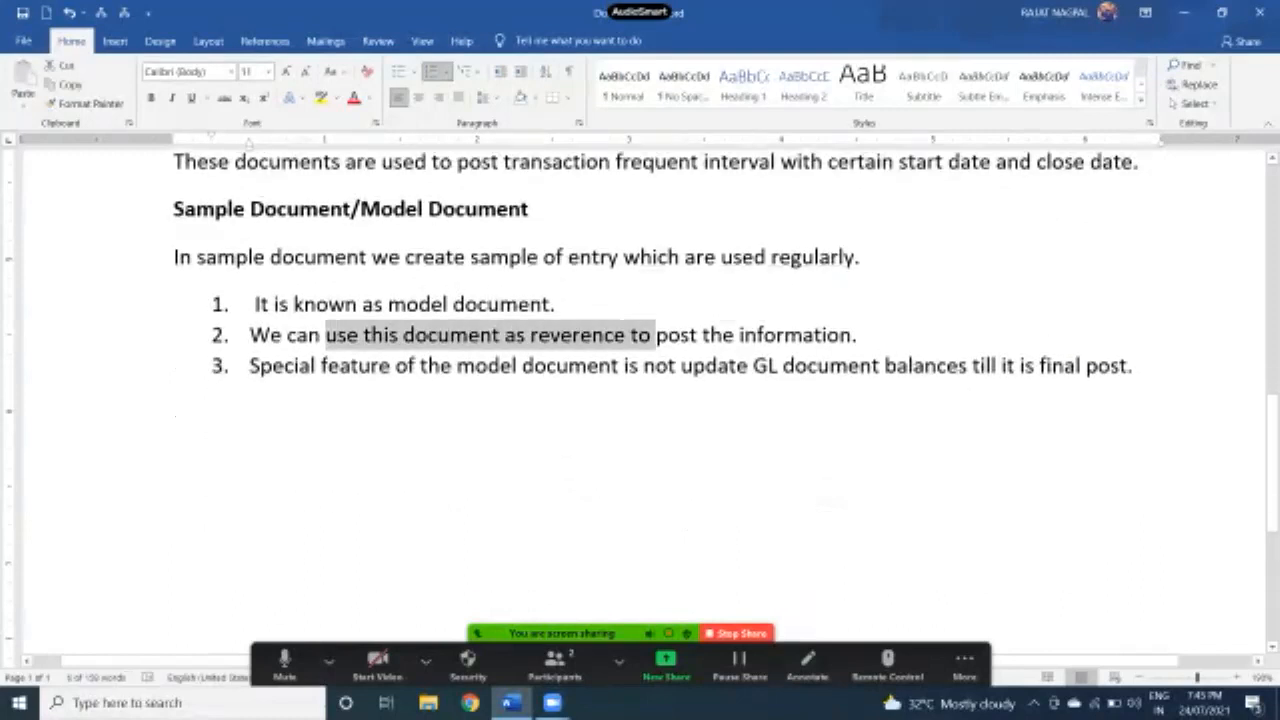
pyautogui.click(1133, 366)
pyautogui.press('Return')
pyautogui.write('Must ')
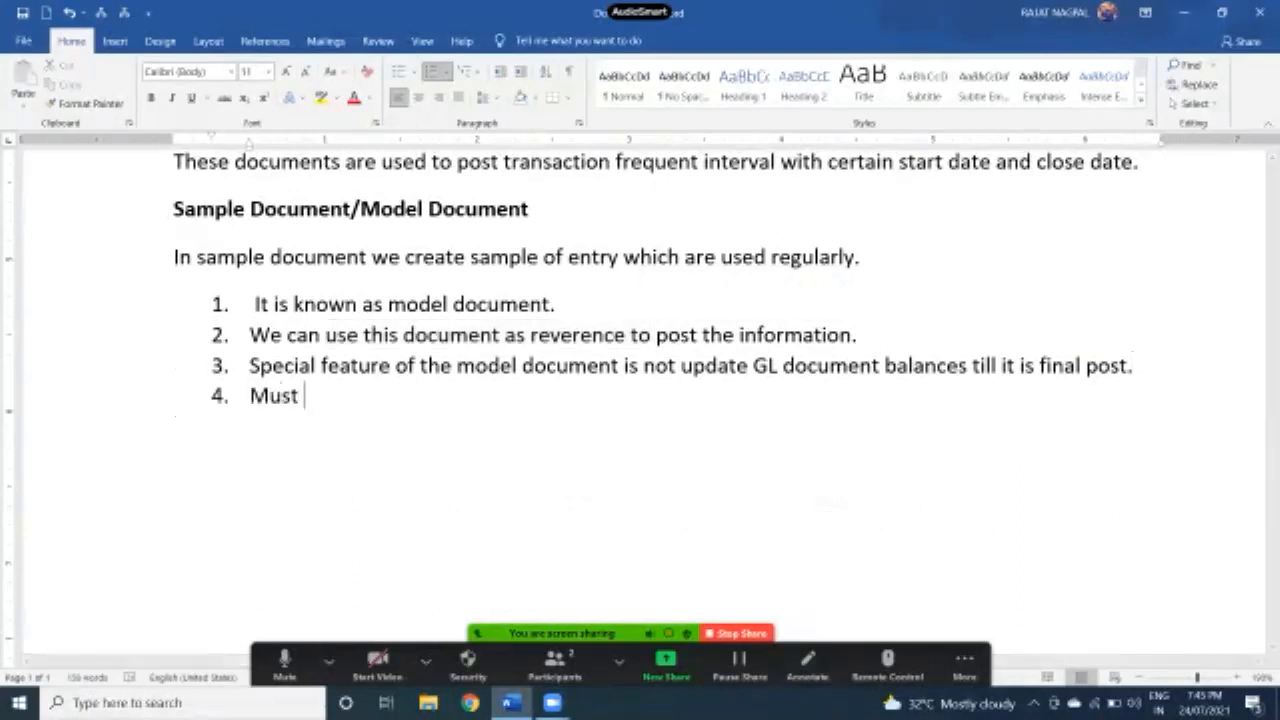
pyautogui.write('to change with in')
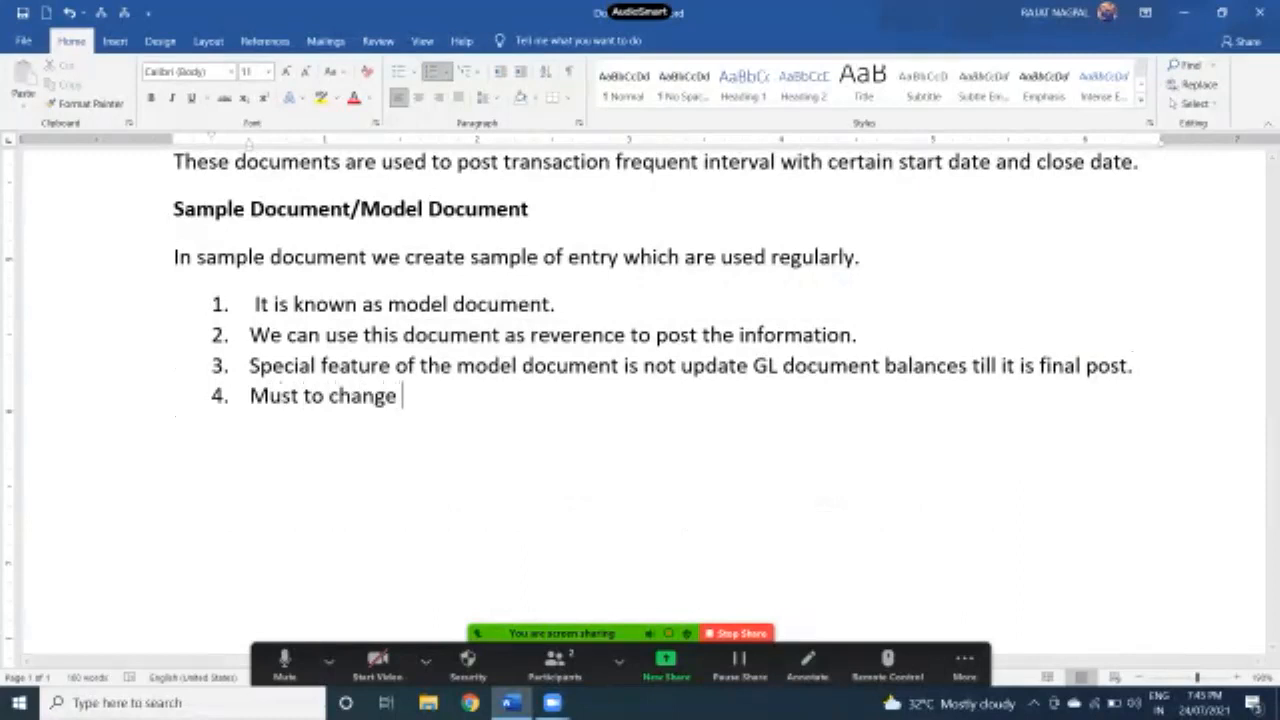
pyautogui.press('BackSpace')
pyautogui.press('BackSpace')
pyautogui.press('BackSpace')
pyautogui.write('ij')
pyautogui.press('BackSpace')
pyautogui.press('BackSpace')
pyautogui.write('n a day.')
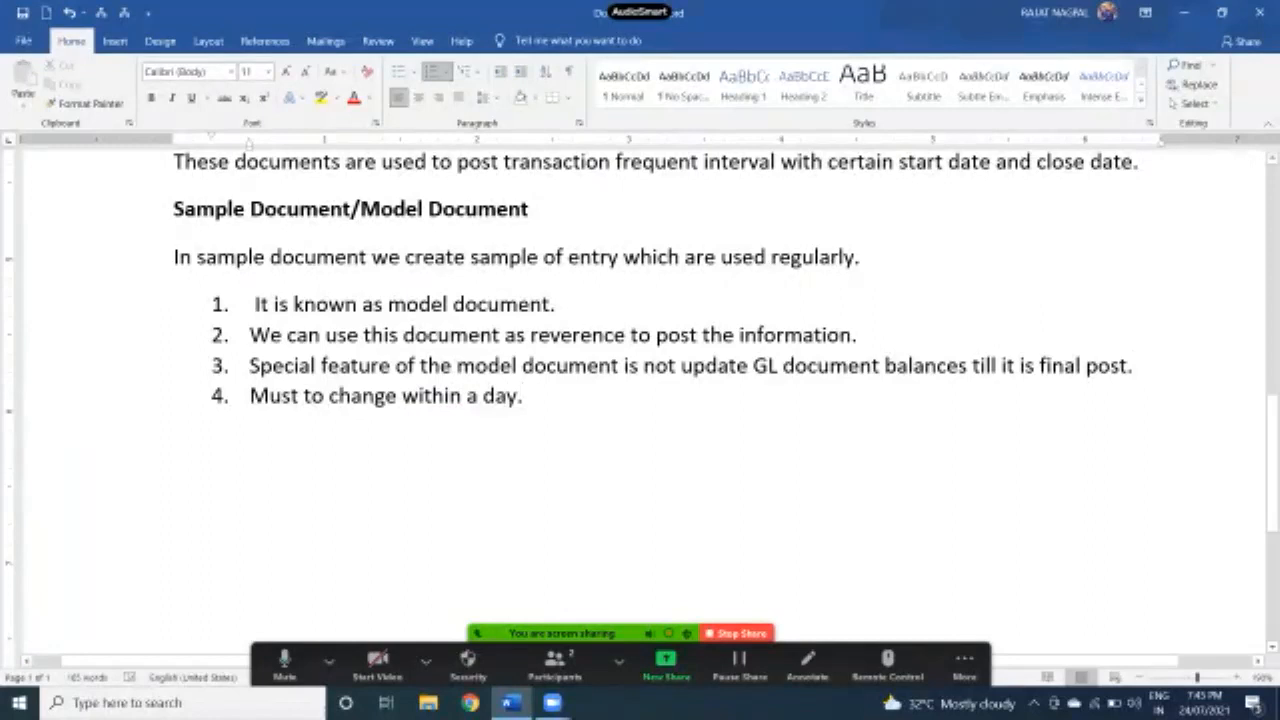
pyautogui.scroll(1, 640, 400)
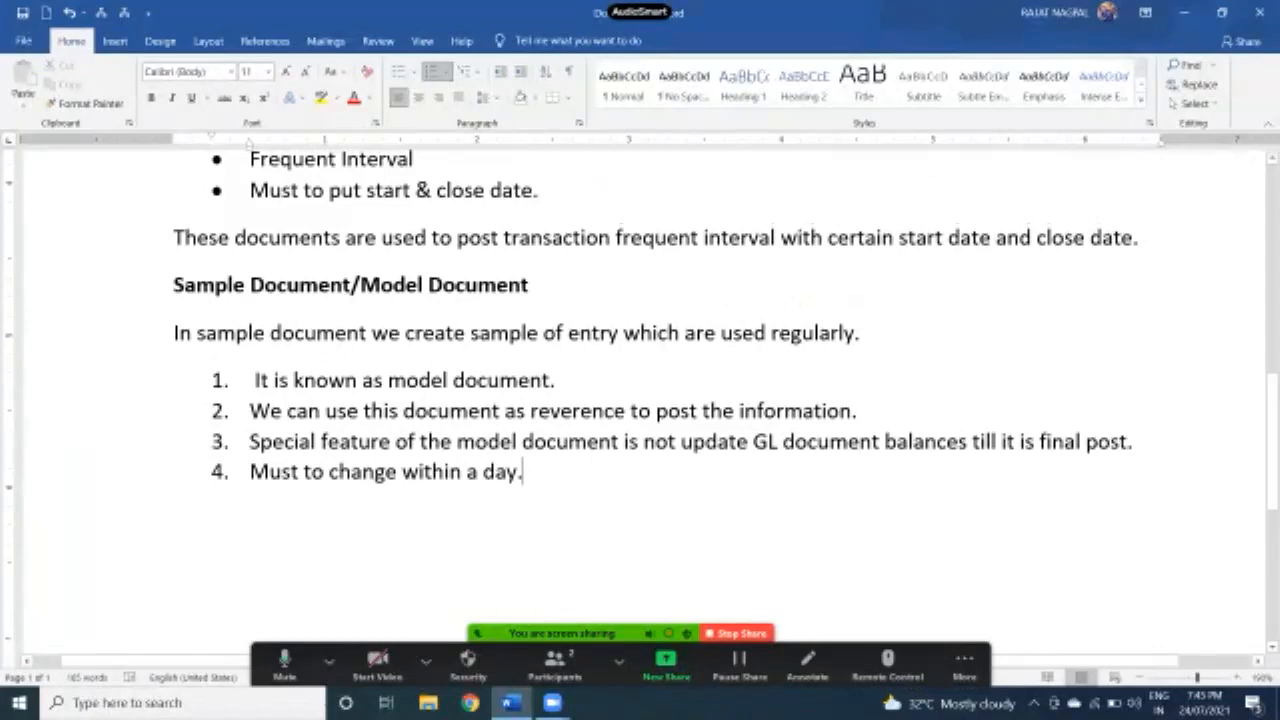
pyautogui.moveTo(220, 286); pyautogui.dragTo(361, 288)
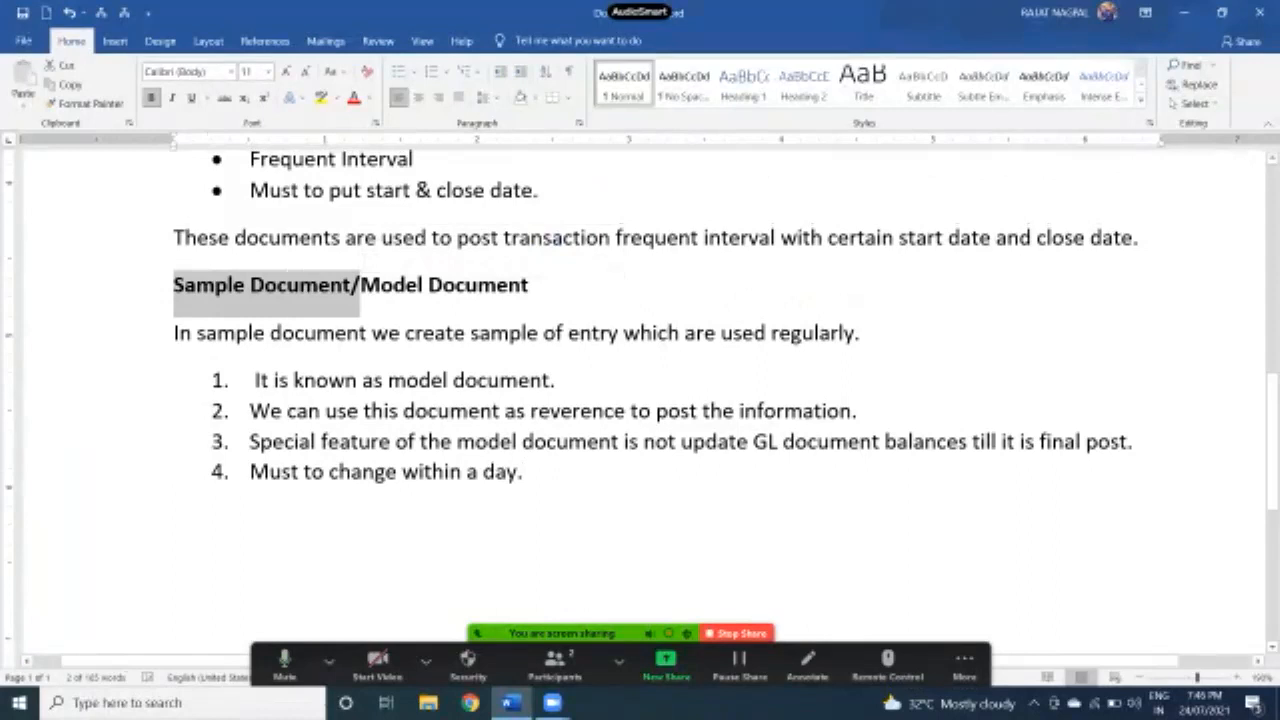
pyautogui.moveTo(405, 332); pyautogui.dragTo(684, 332)
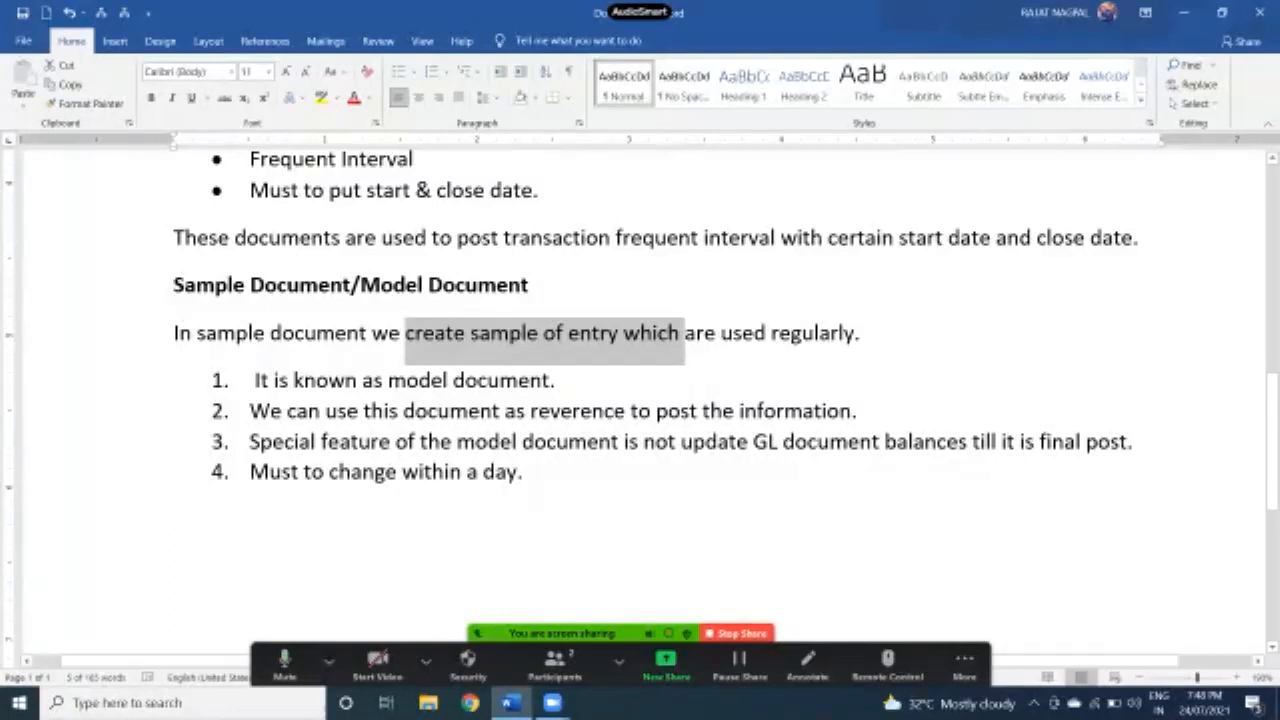
pyautogui.moveTo(522, 441); pyautogui.dragTo(968, 441)
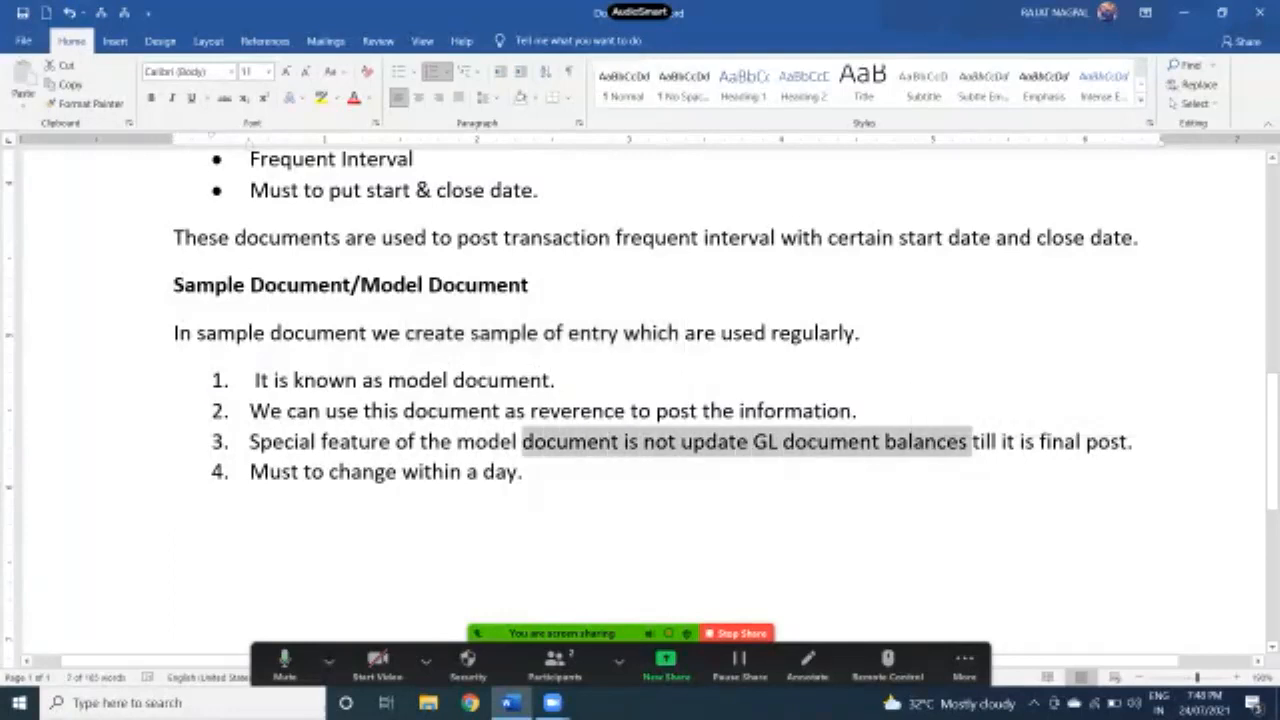
pyautogui.click(668, 441)
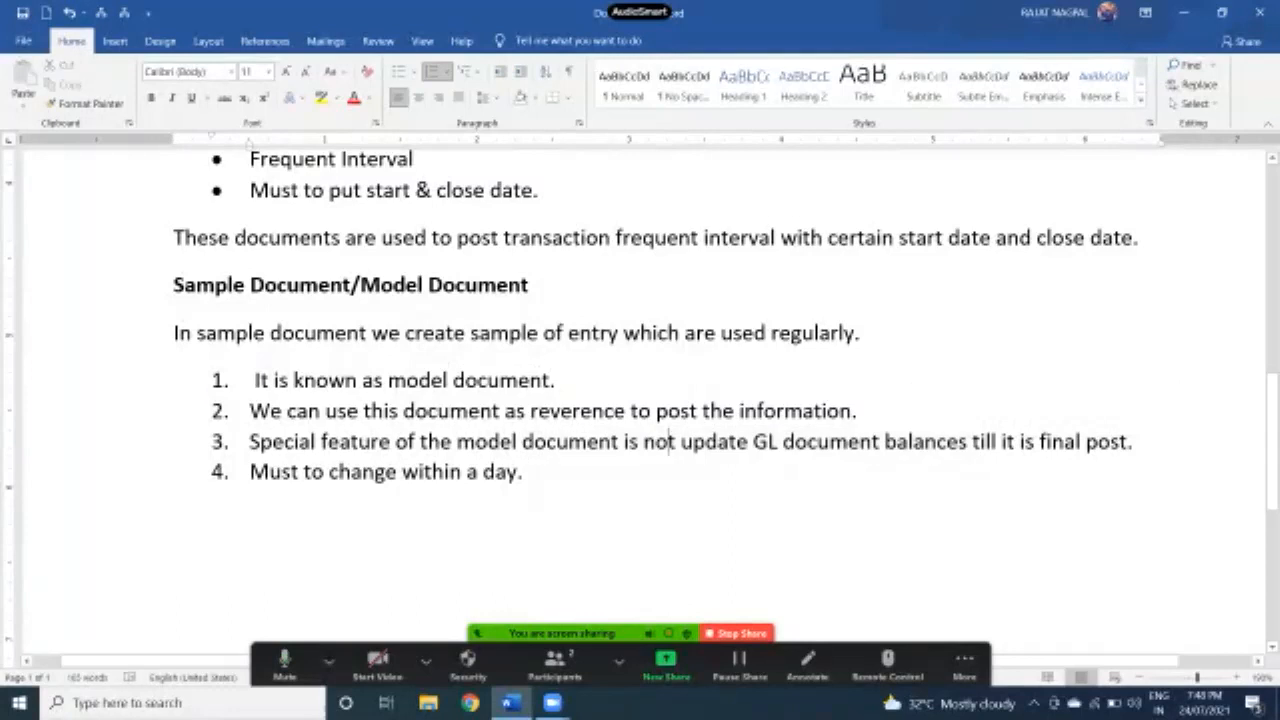
pyautogui.moveTo(174, 284); pyautogui.dragTo(360, 284)
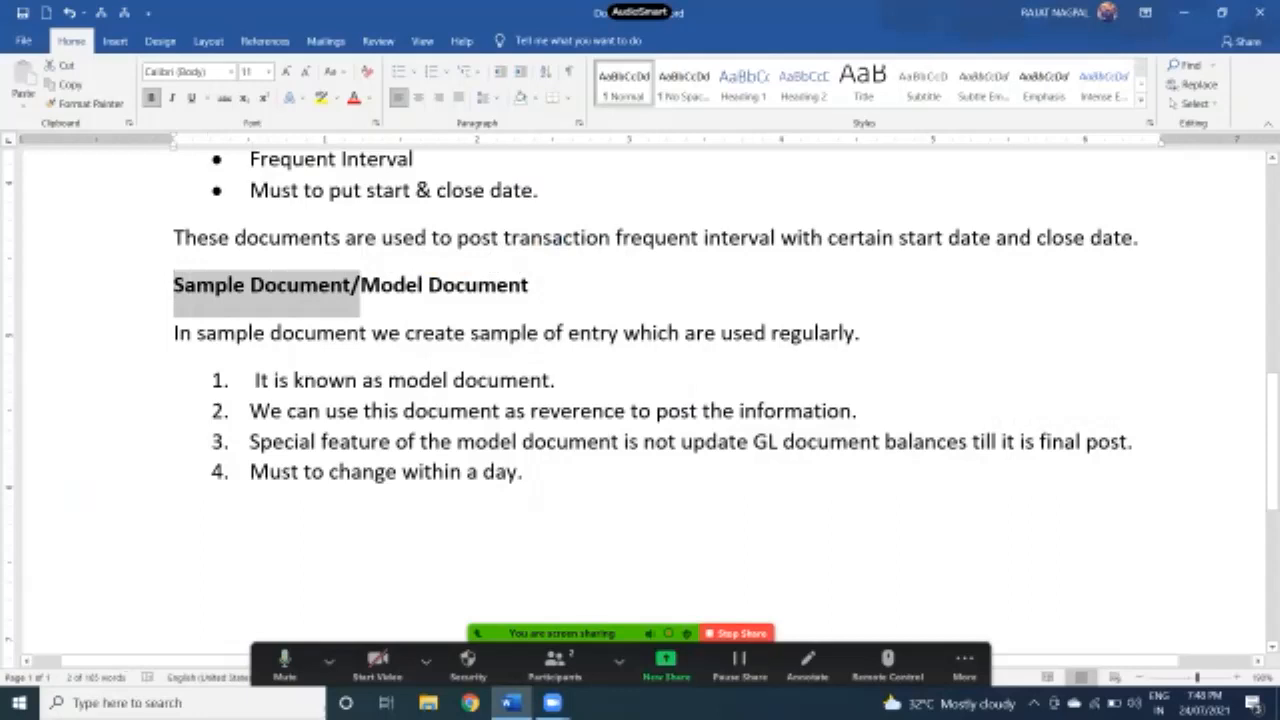
pyautogui.moveTo(680, 441); pyautogui.dragTo(782, 441)
pyautogui.click(748, 442)
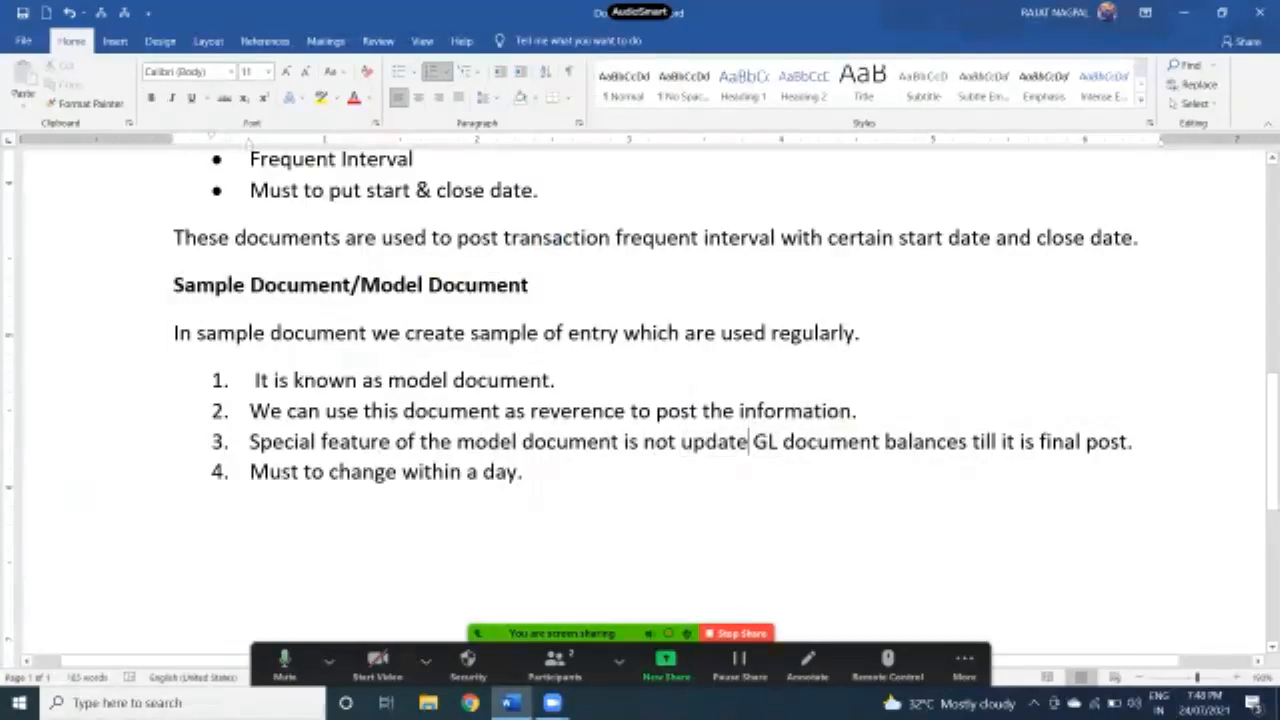
pyautogui.moveTo(674, 442); pyautogui.dragTo(882, 442)
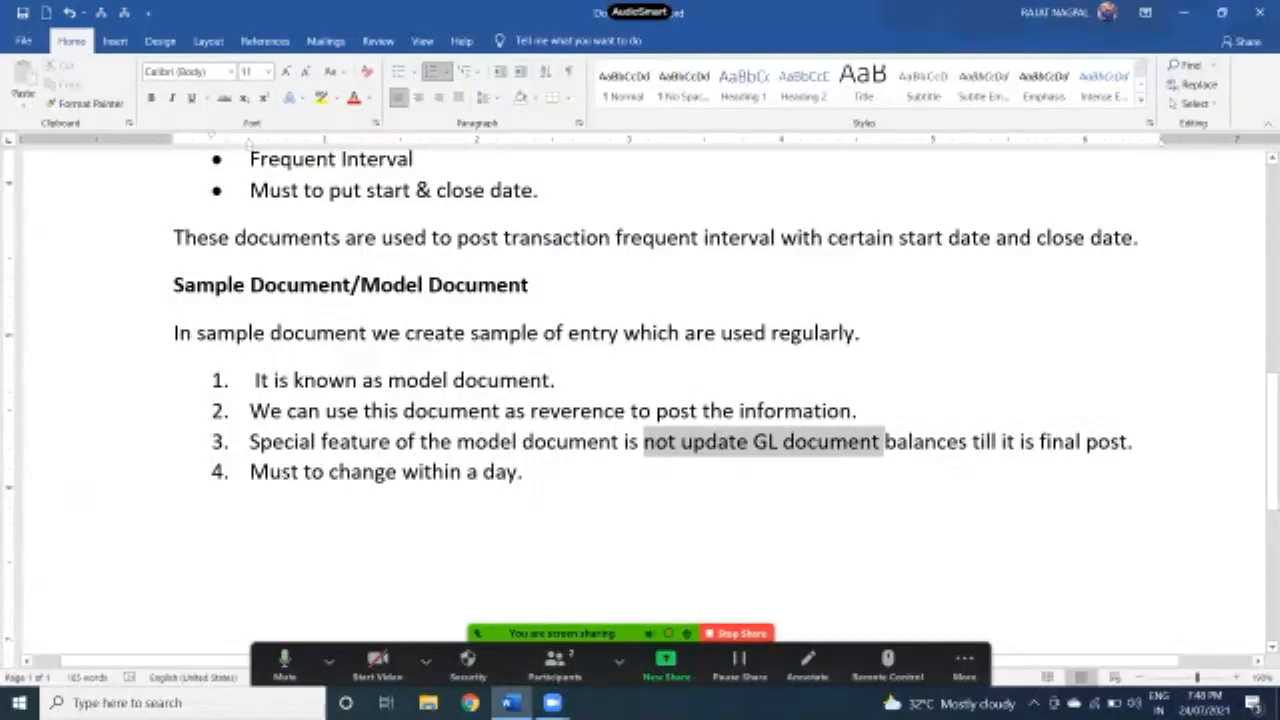
pyautogui.moveTo(1040, 441); pyautogui.dragTo(1127, 441)
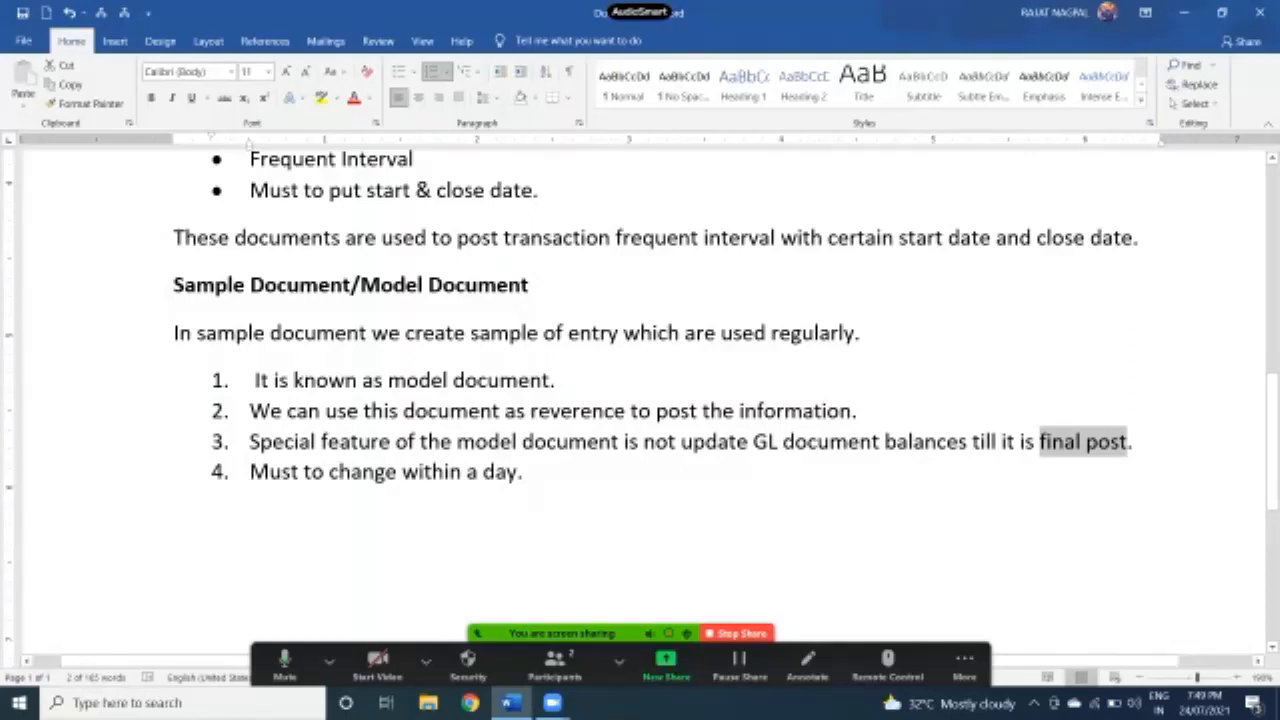
pyautogui.click(1074, 441)
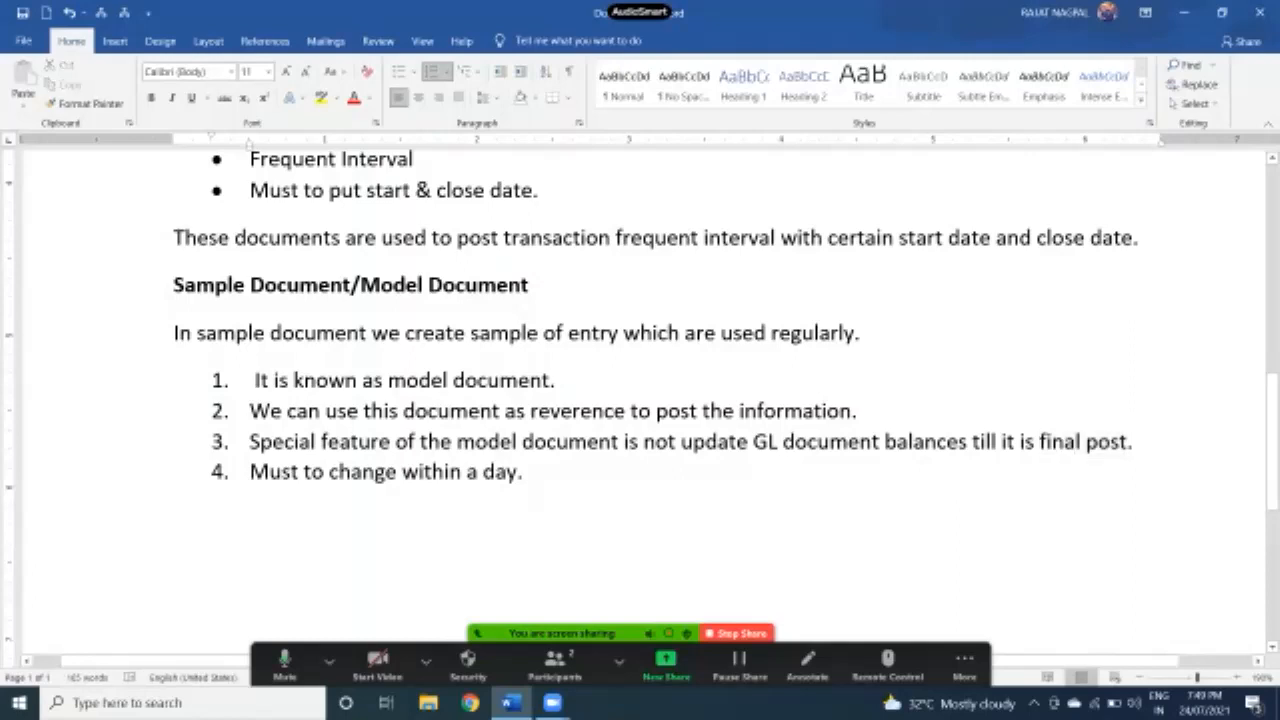
pyautogui.moveTo(1020, 441); pyautogui.dragTo(1127, 441)
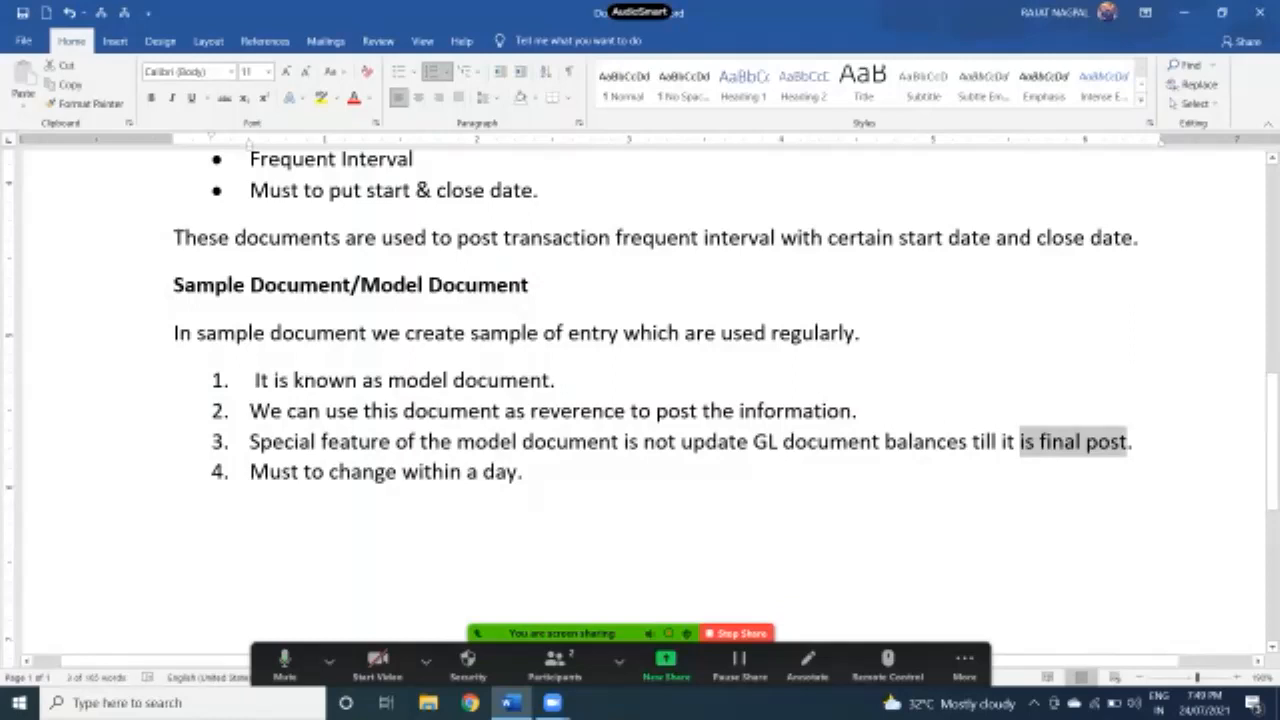
pyautogui.moveTo(752, 441); pyautogui.dragTo(1127, 441)
pyautogui.moveTo(304, 471); pyautogui.dragTo(517, 471)
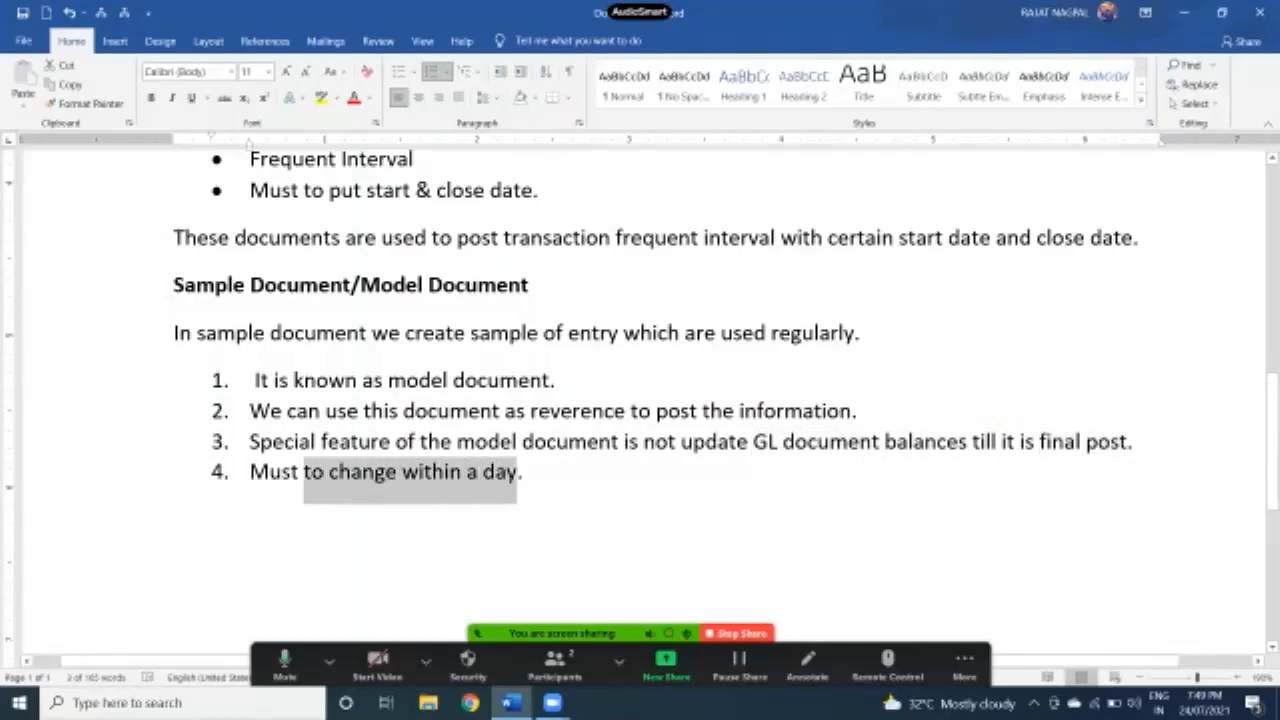
pyautogui.click(414, 442)
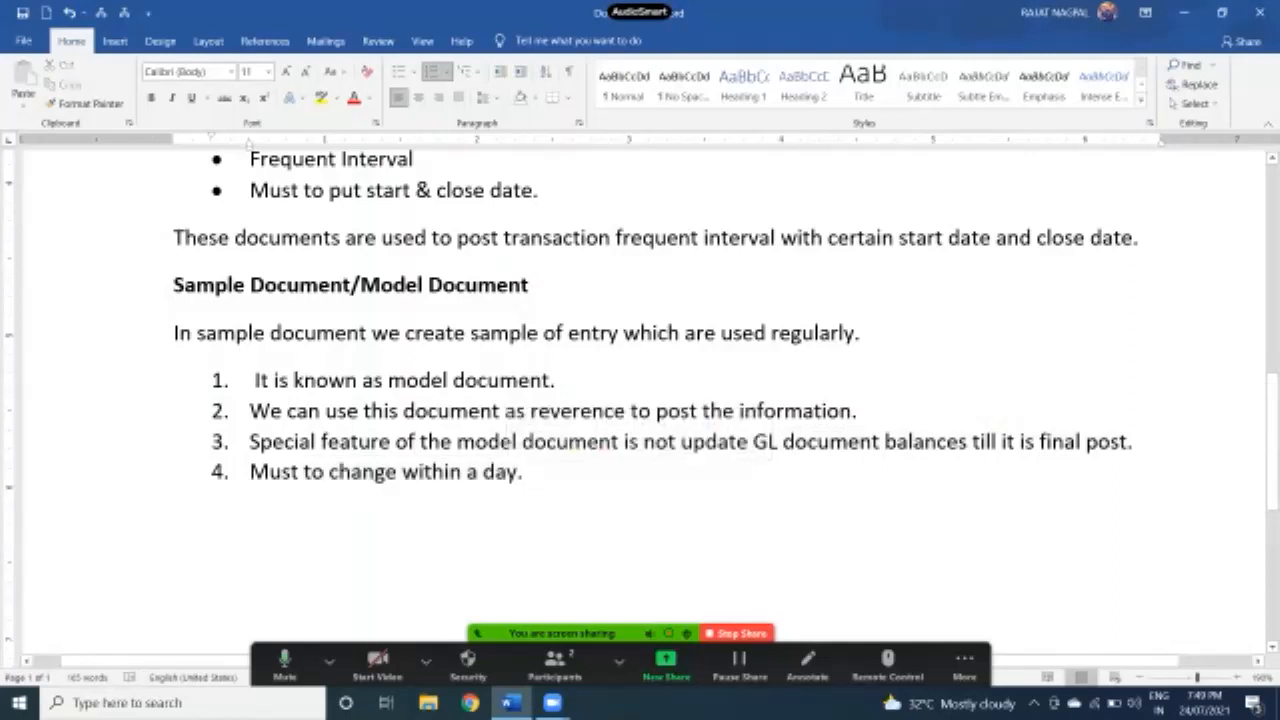
# Correct 'reverence' to 'reference' in list item 2.
pyautogui.click(560, 411)
pyautogui.press('BackSpace')
pyautogui.write('f')
pyautogui.click(523, 472)
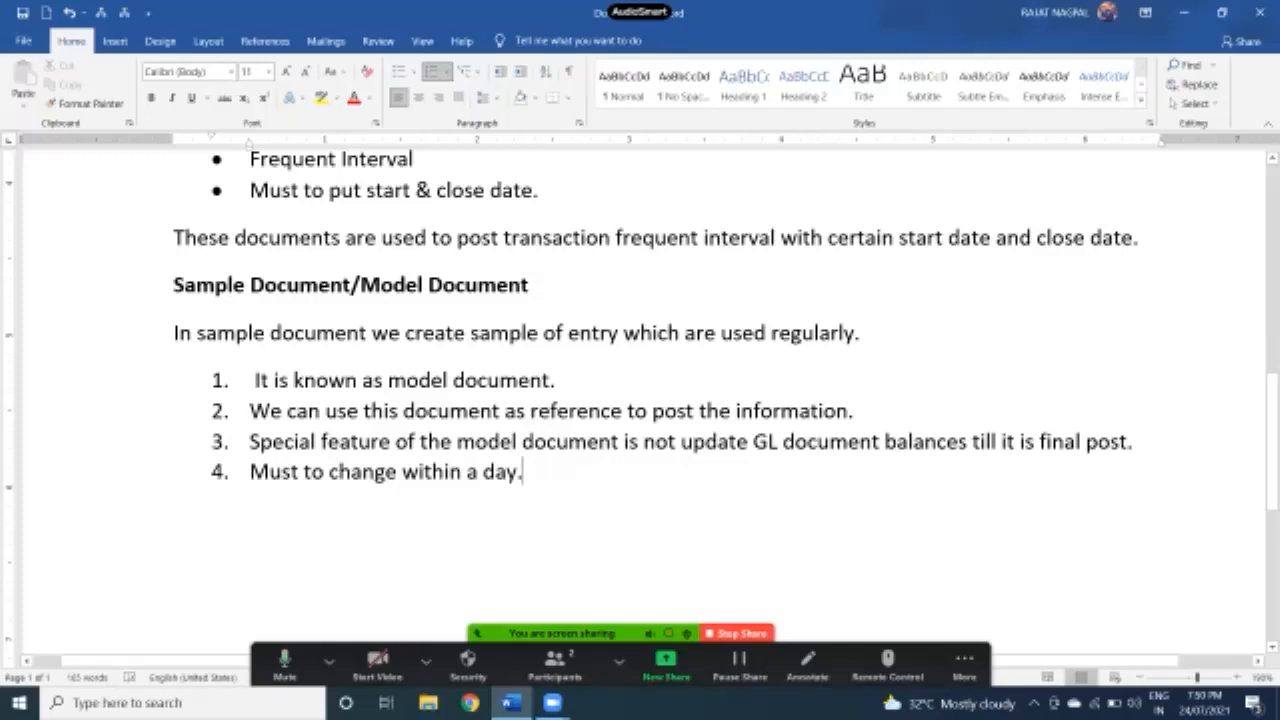
# Highlight key phrases in the intro and items 1–4 for emphasis, then clear the selection.
pyautogui.moveTo(522, 441); pyautogui.dragTo(750, 441)
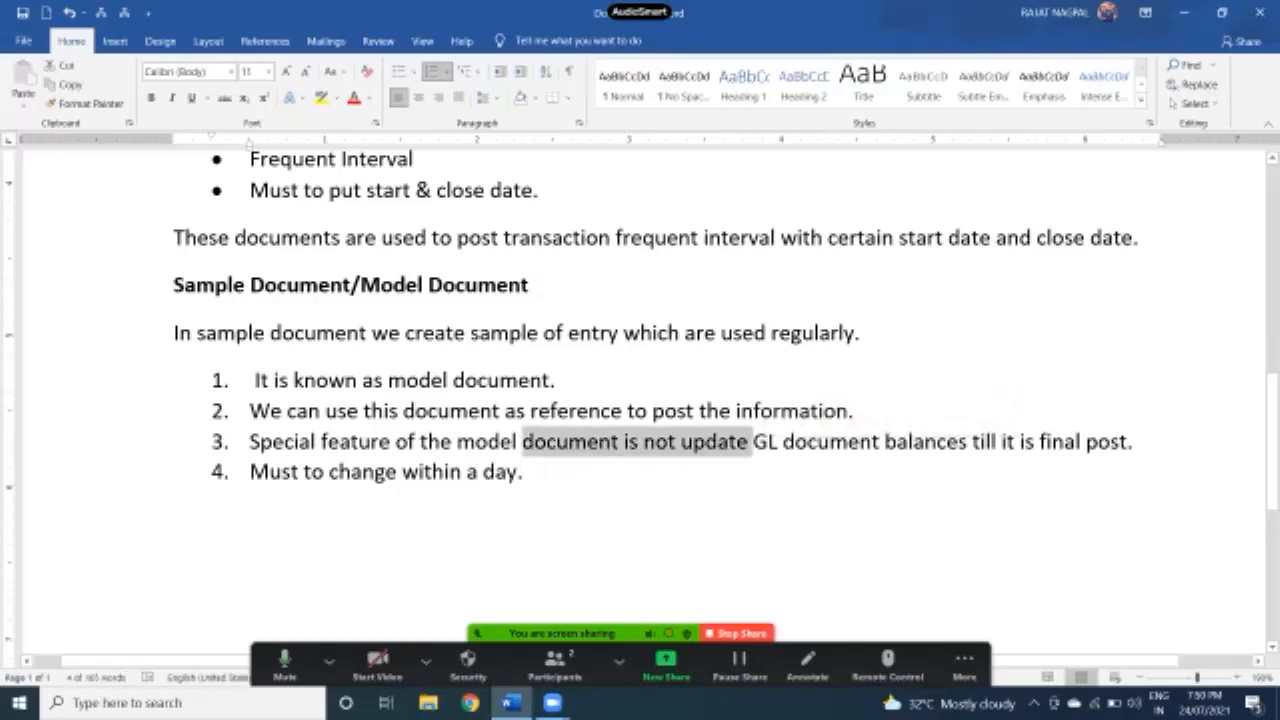
pyautogui.moveTo(293, 380); pyautogui.dragTo(568, 380)
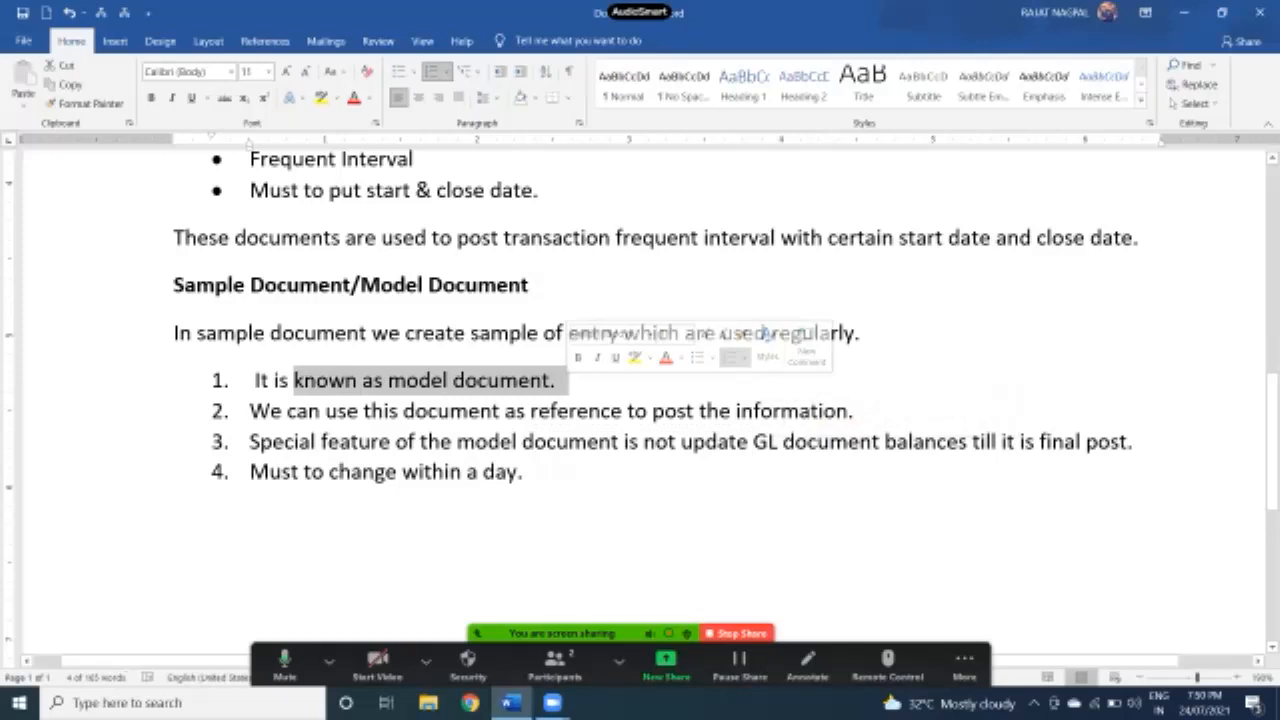
pyautogui.moveTo(471, 332); pyautogui.dragTo(736, 410)
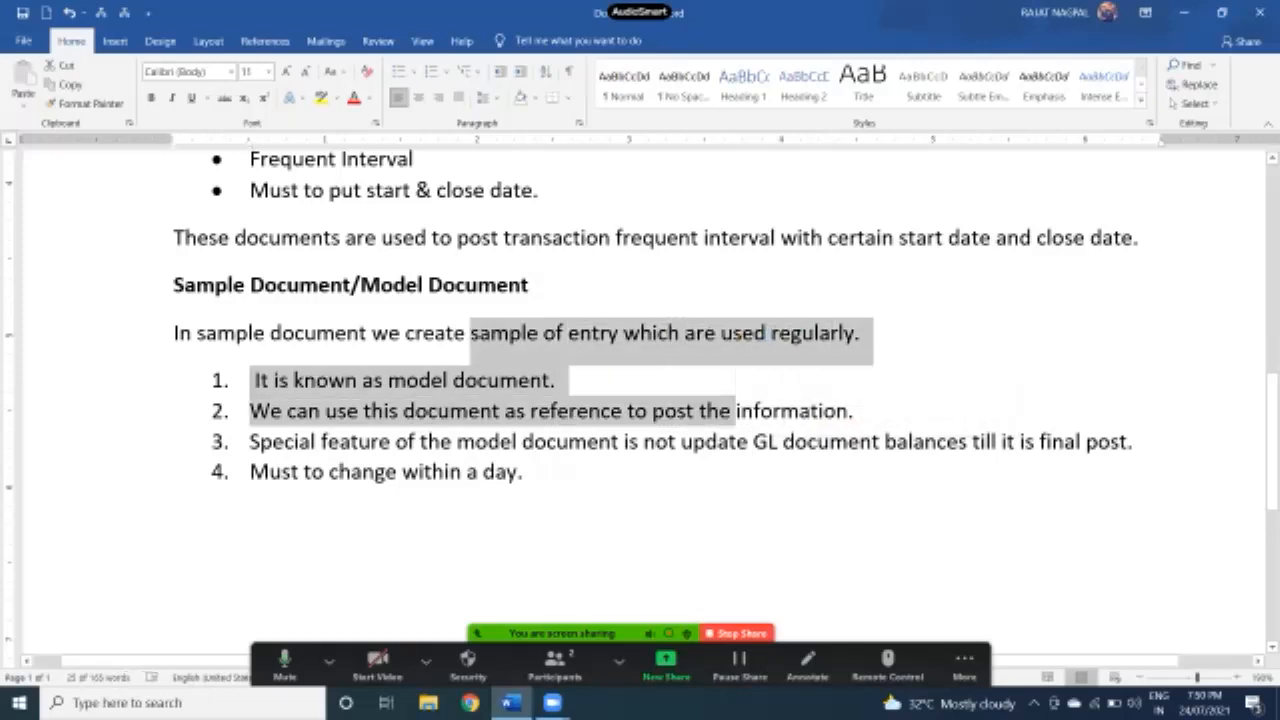
pyautogui.click(732, 333)
pyautogui.moveTo(651, 333); pyautogui.dragTo(852, 333)
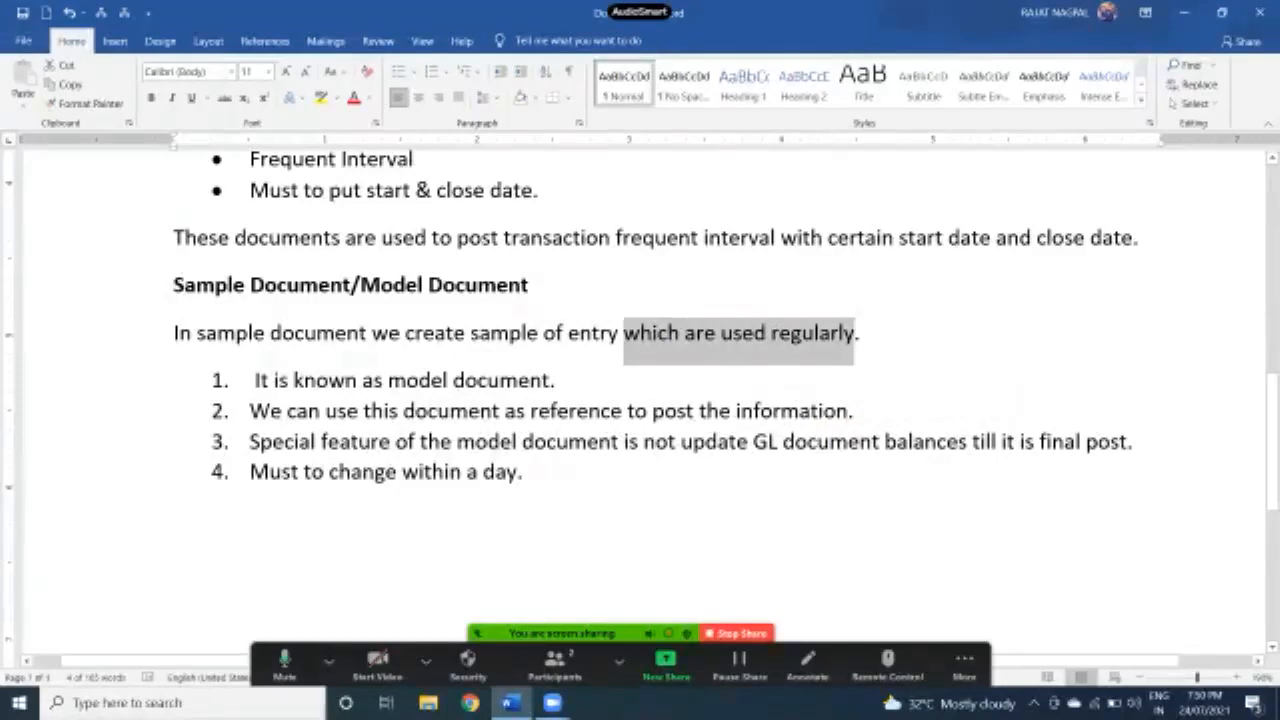
pyautogui.moveTo(522, 441); pyautogui.dragTo(1127, 441)
pyautogui.click(524, 472)
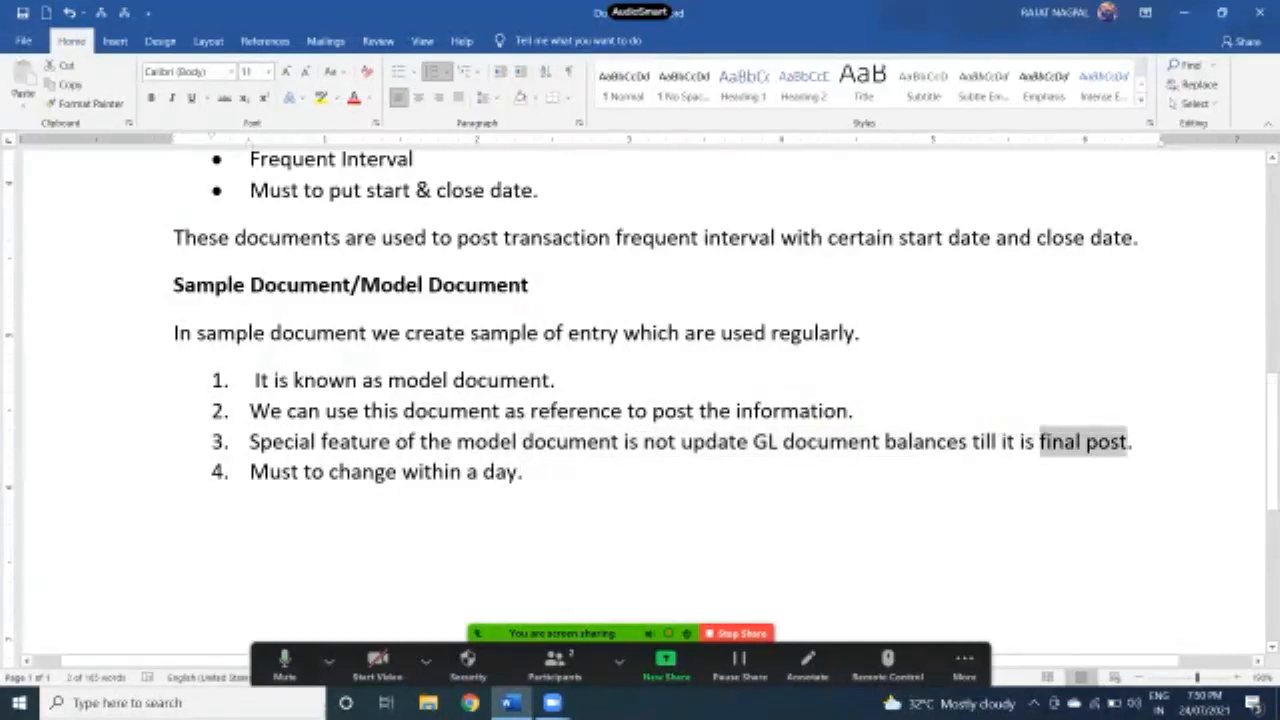
pyautogui.moveTo(304, 472); pyautogui.dragTo(482, 472)
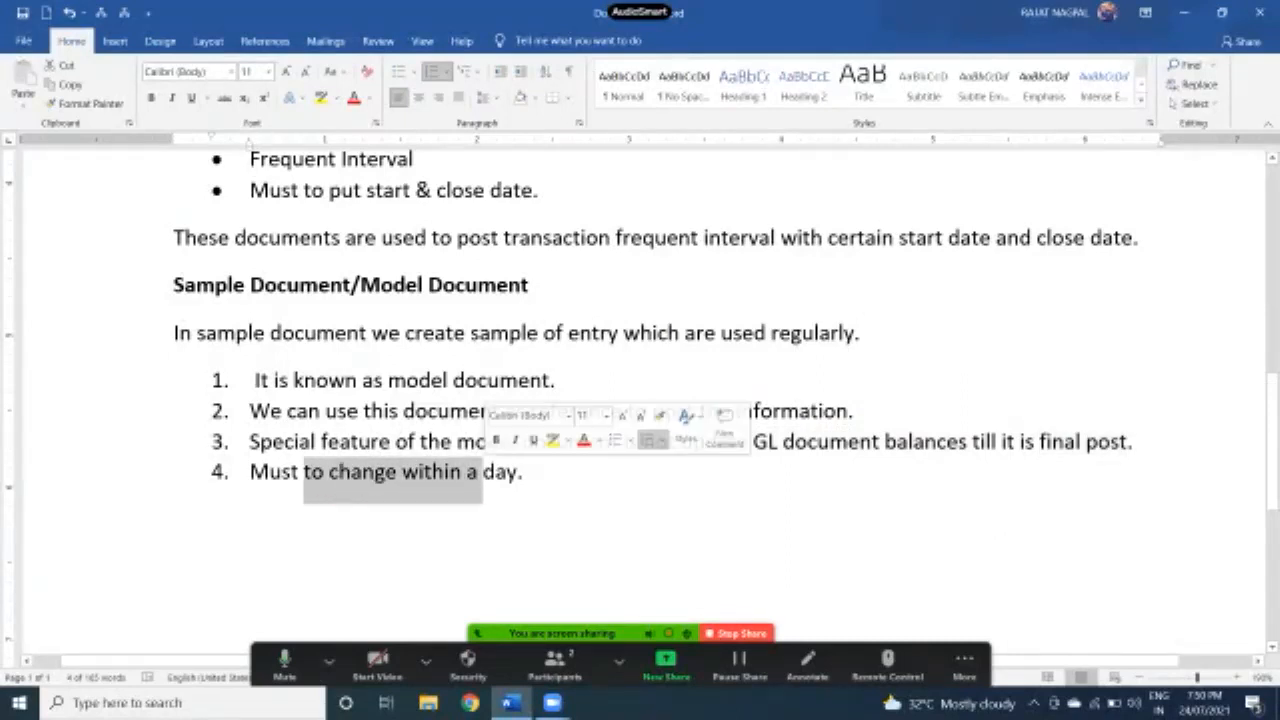
pyautogui.click(524, 472)
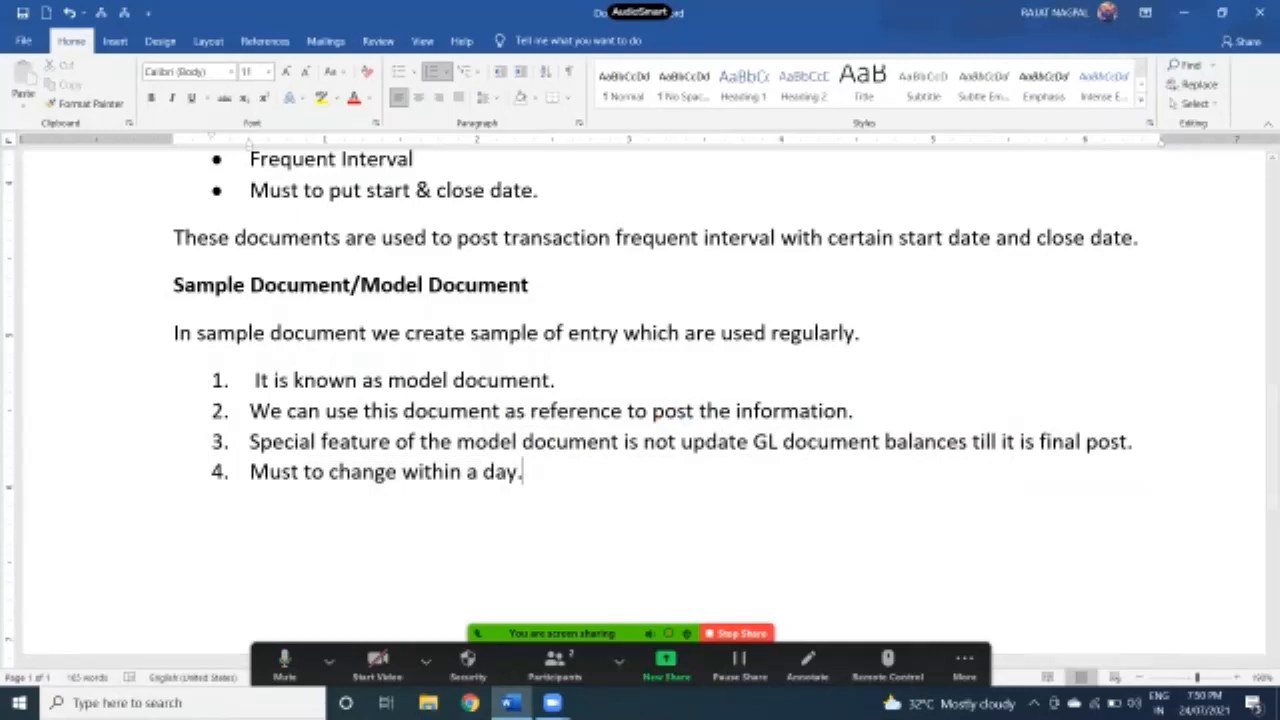
pyautogui.scroll(2, 655, 354)
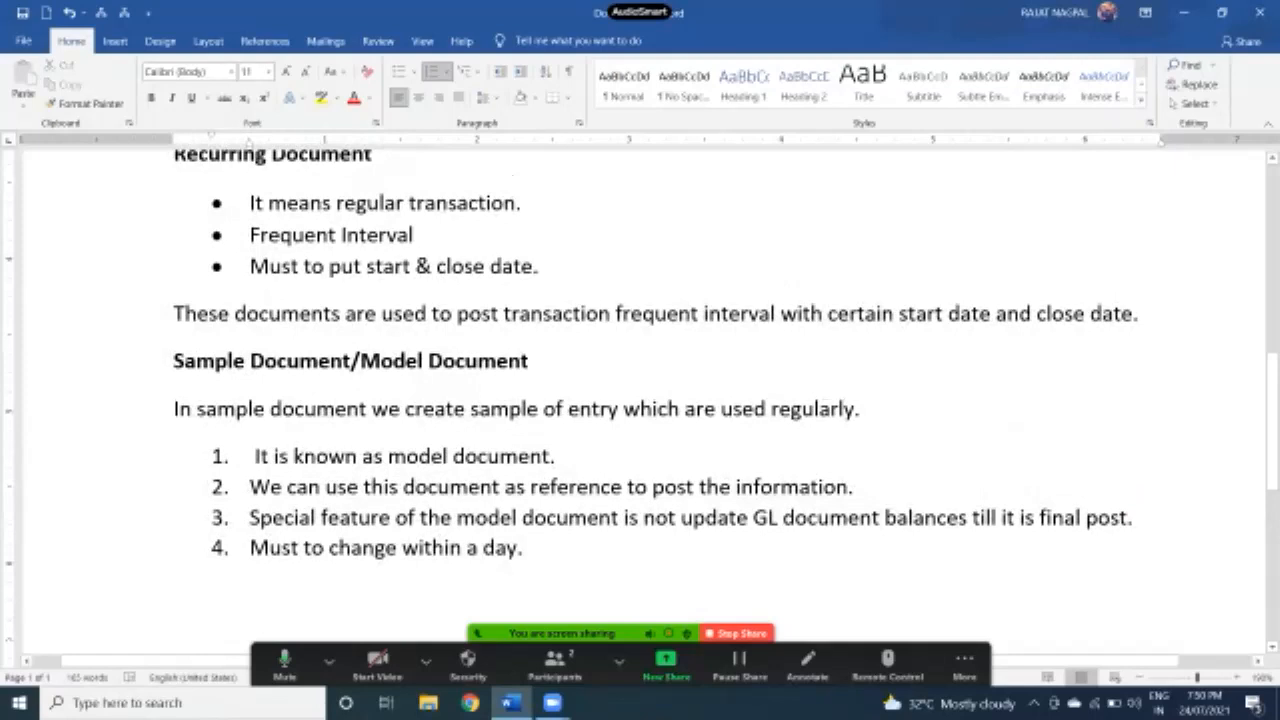
pyautogui.scroll(6, 640, 400)
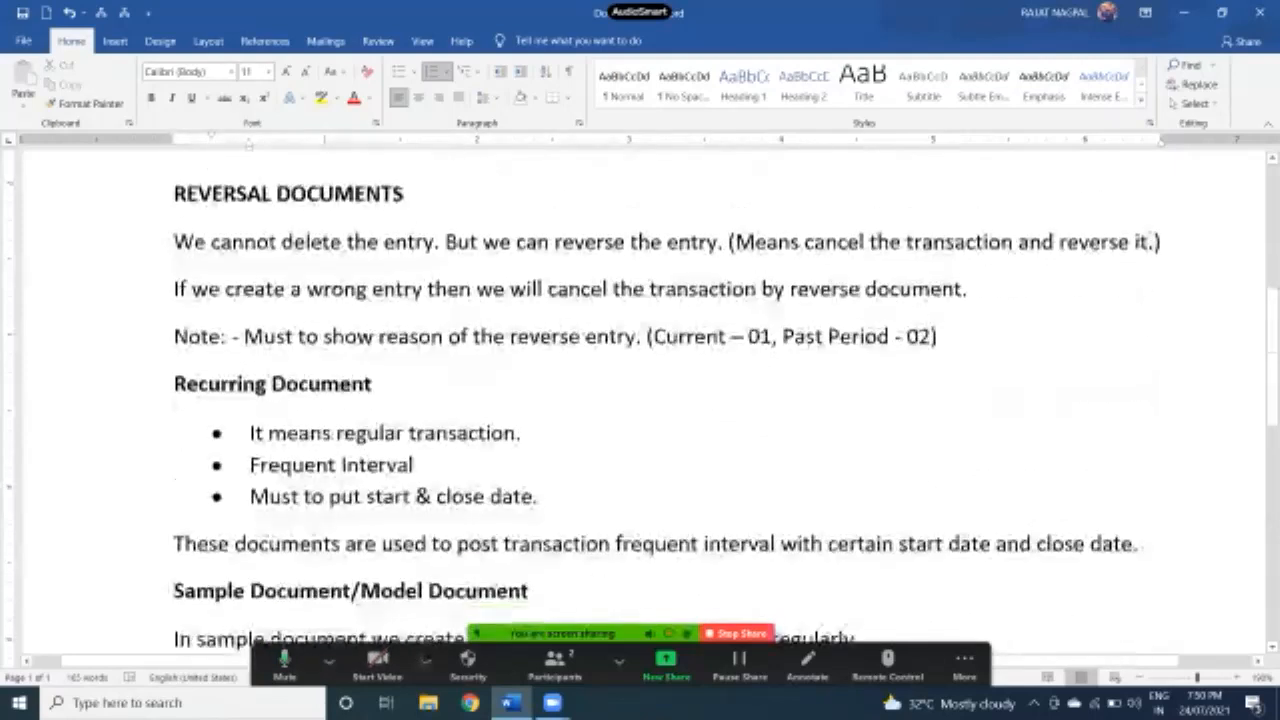
pyautogui.scroll(-6, 640, 400)
pyautogui.scroll(-2, 640, 400)
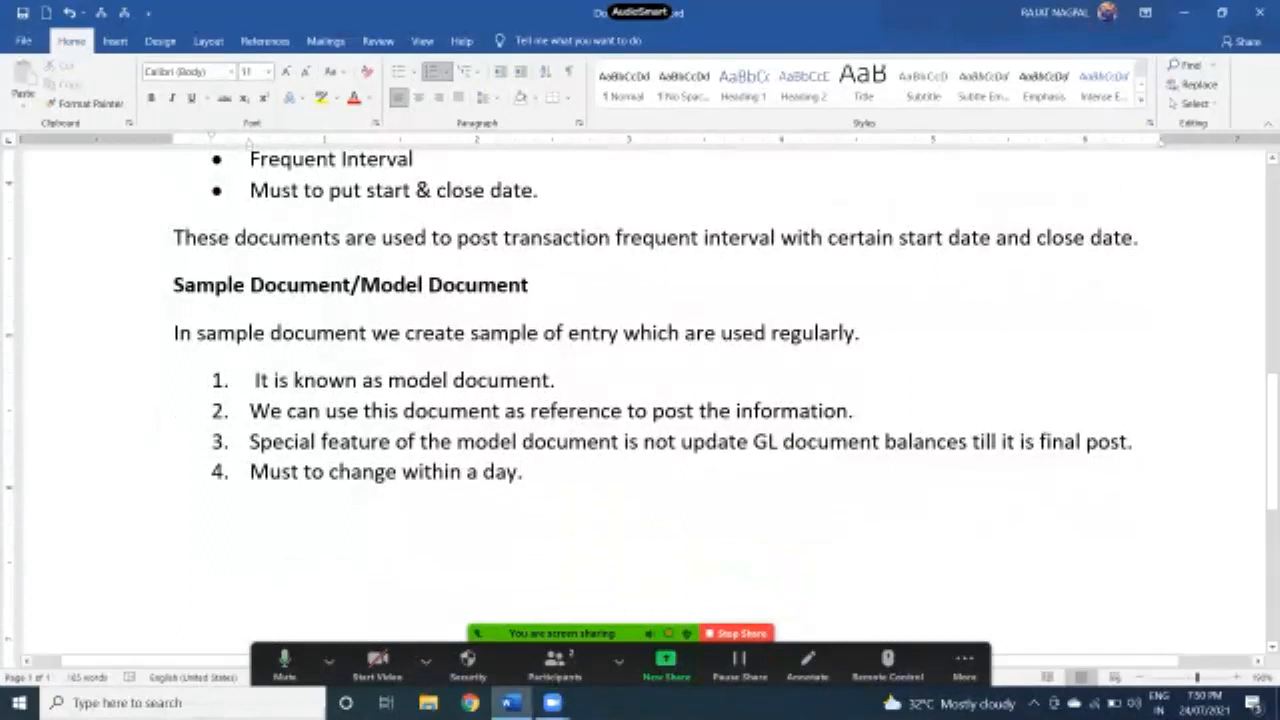
pyautogui.scroll(3, 640, 400)
pyautogui.moveTo(174, 305)
pyautogui.mouseDown()
pyautogui.moveTo(538, 418)
pyautogui.moveTo(458, 418)
pyautogui.moveTo(174, 305)
pyautogui.mouseUp()
pyautogui.click(538, 418)
pyautogui.scroll(-4, 640, 400)
pyautogui.moveTo(174, 208); pyautogui.dragTo(536, 396)
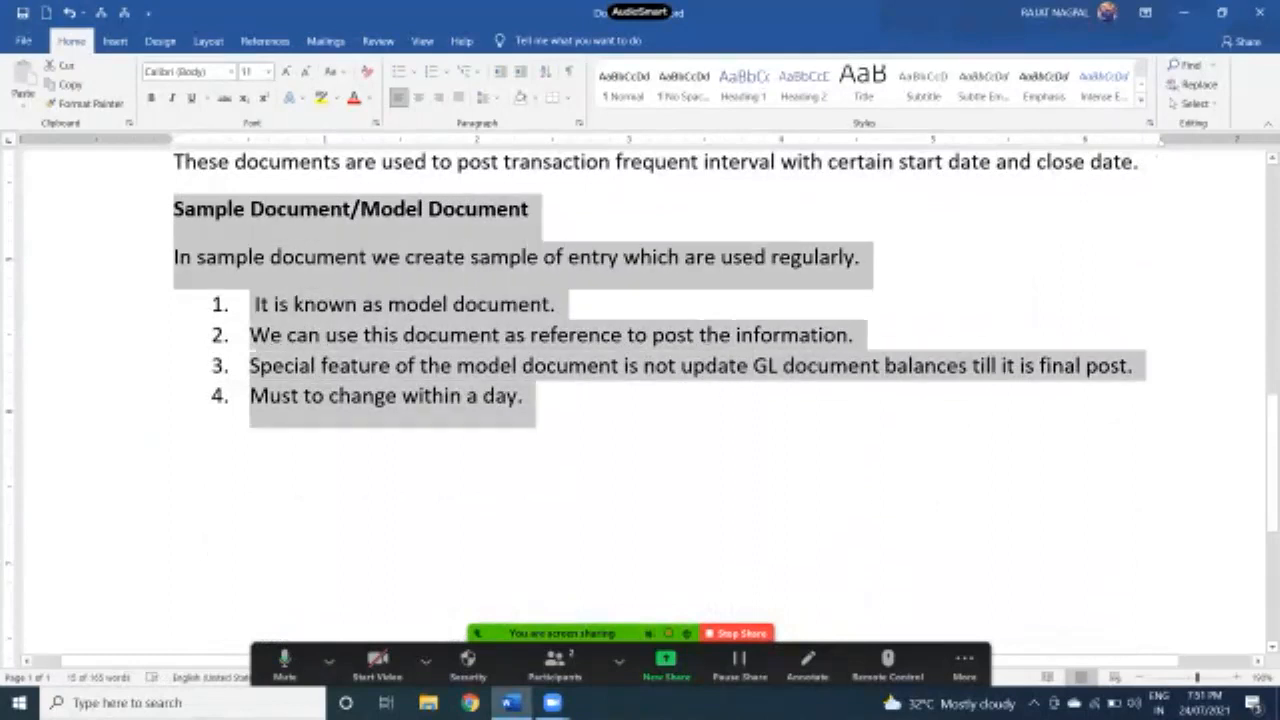
pyautogui.click(526, 397)
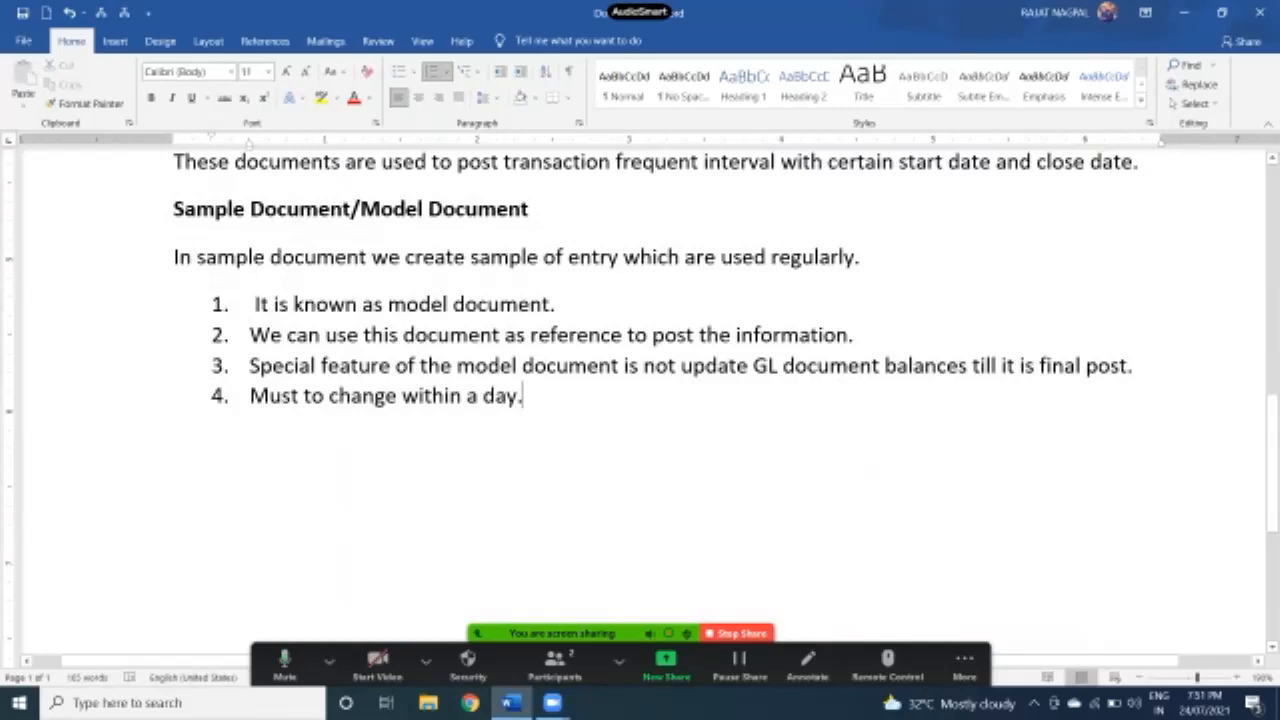
pyautogui.moveTo(522, 396); pyautogui.dragTo(177, 212)
pyautogui.click(264, 257)
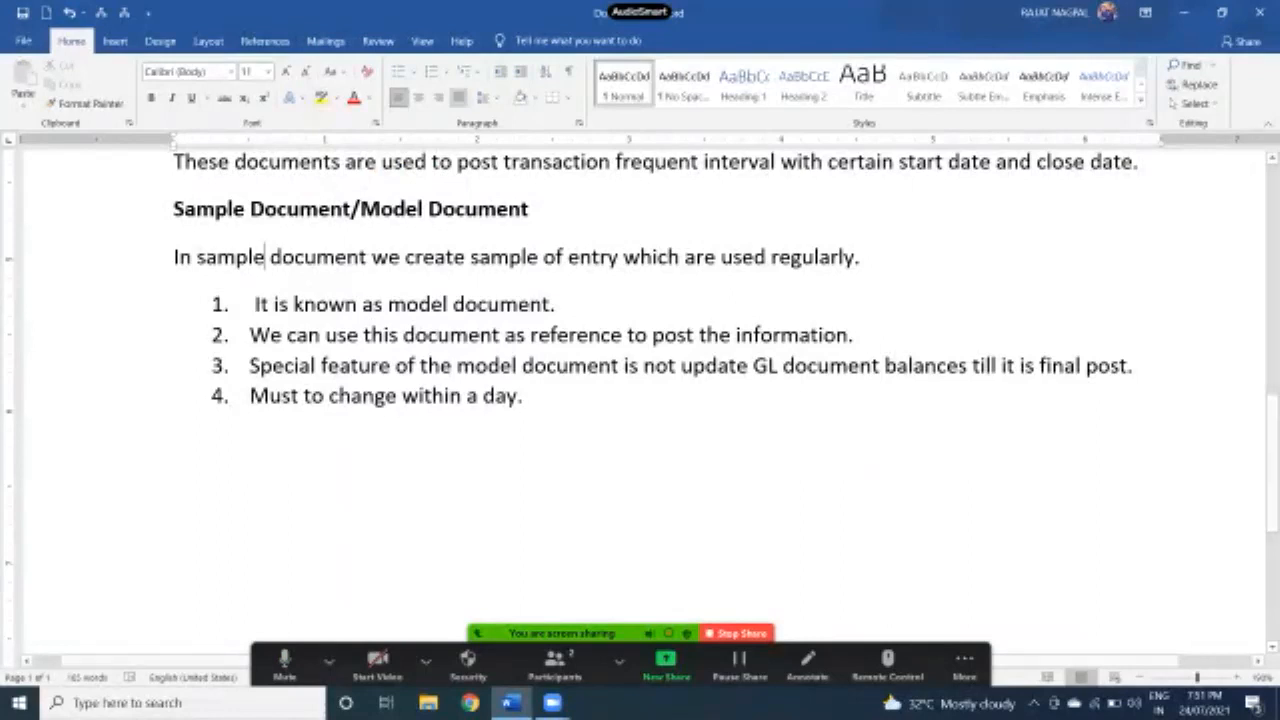
# Save the notes as TYPES OF DOCUMENTS FOR POSTING in the Note's folder.
pyautogui.hotkey('ctrl', 's')
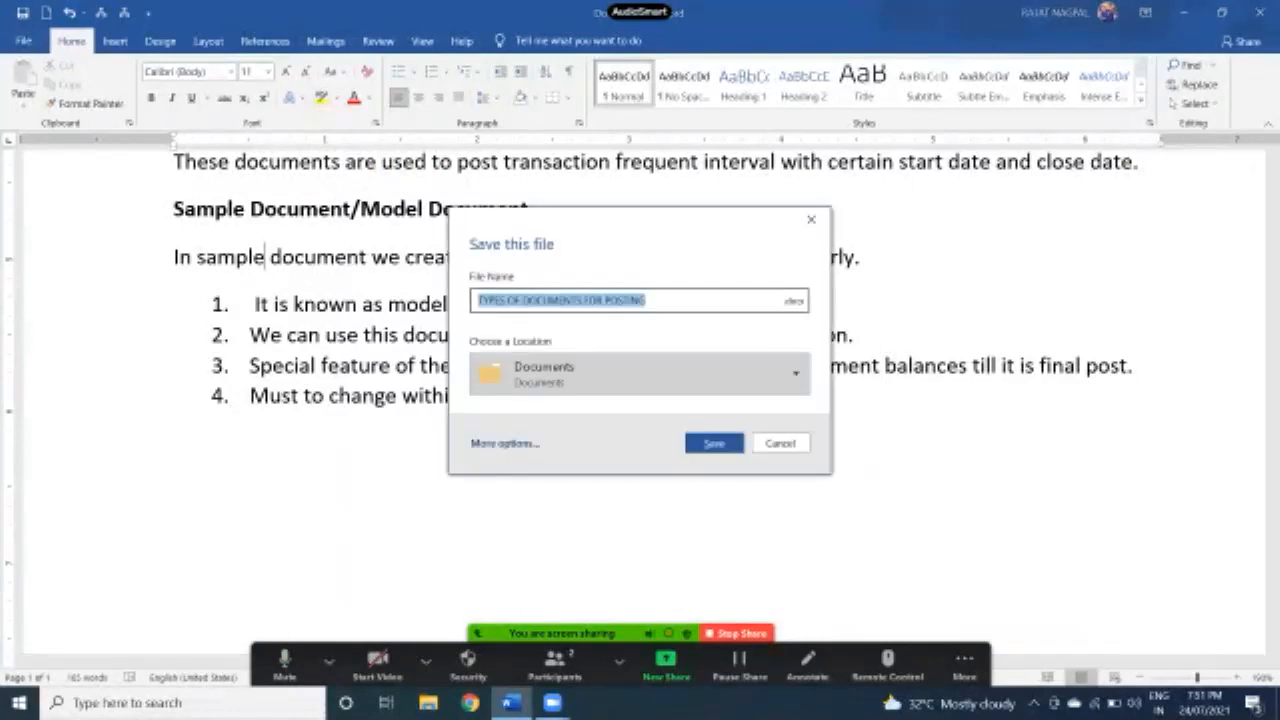
pyautogui.click(505, 443)
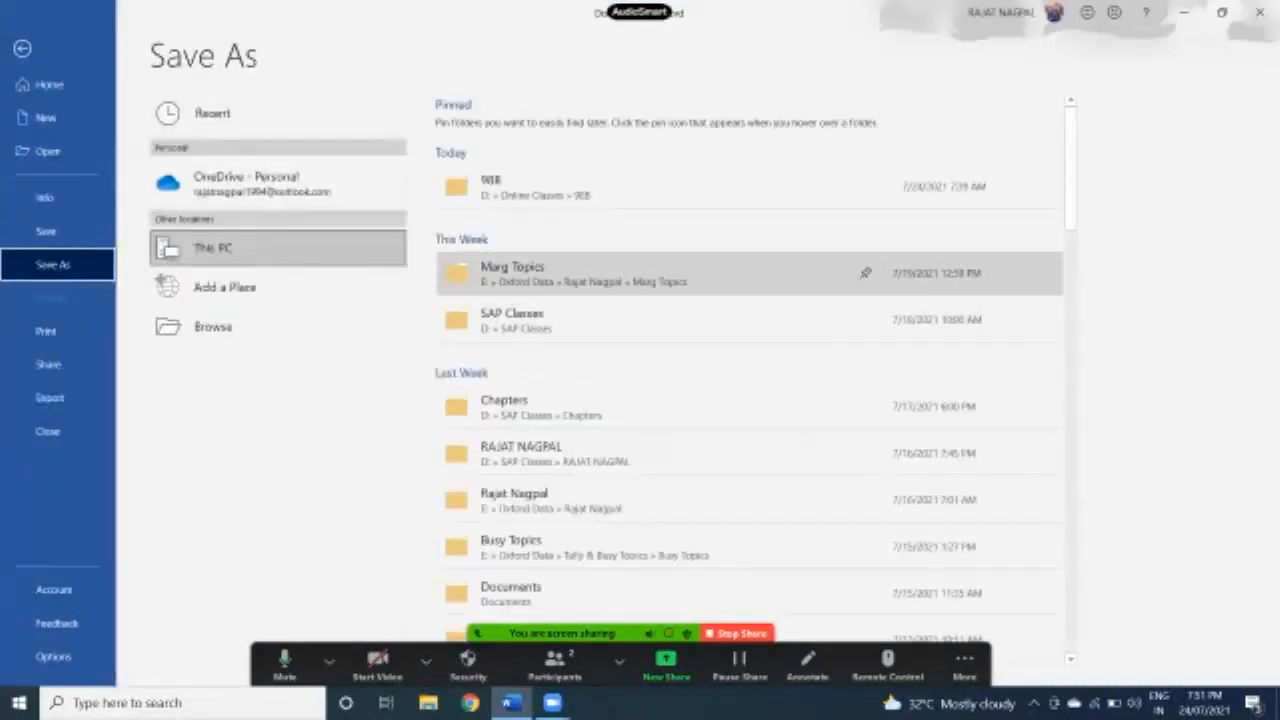
pyautogui.click(511, 318)
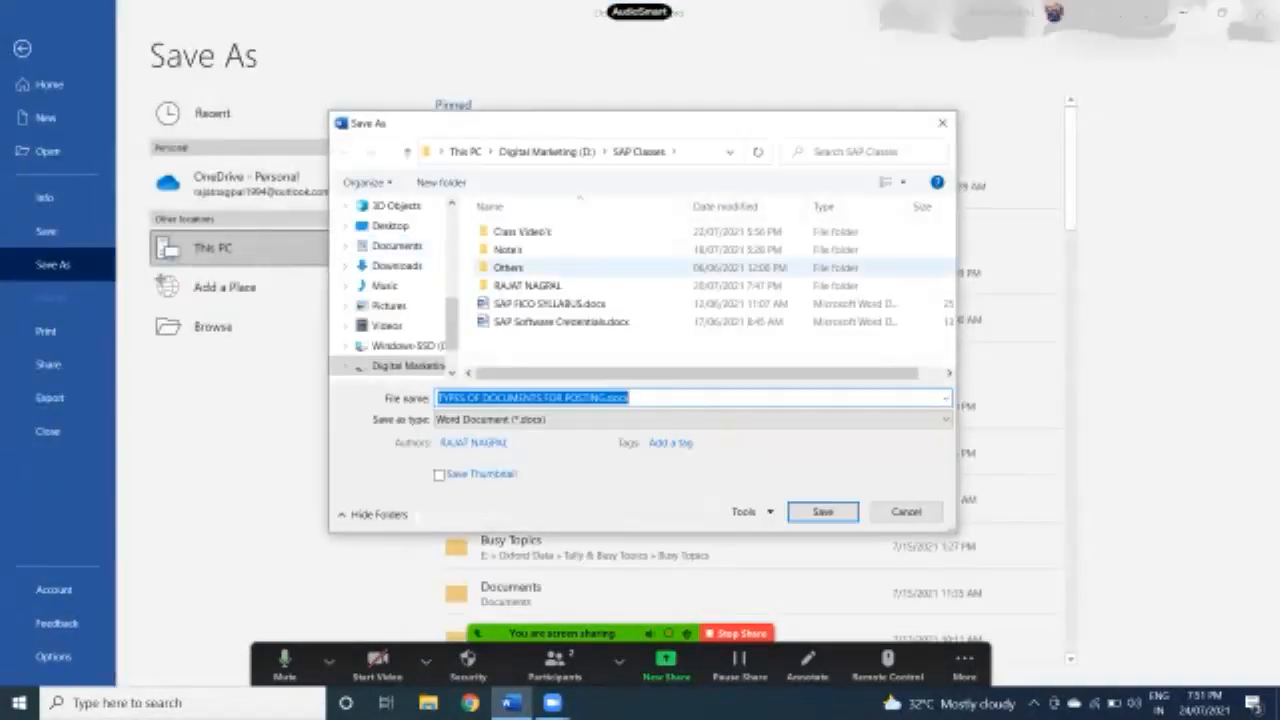
pyautogui.press('Return')
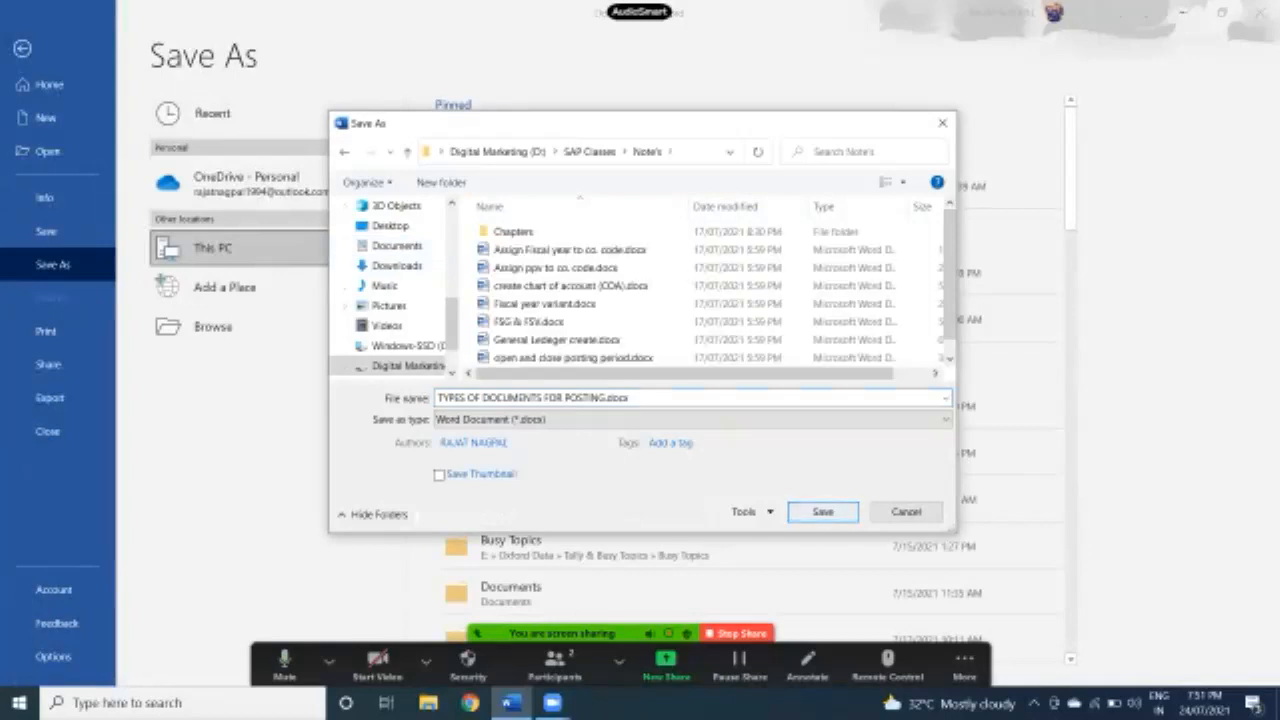
pyautogui.press('Return')
# Close the Word document, leaving SAP Logon on screen.
pyautogui.click(523, 396)
pyautogui.scroll(3, 523, 396)
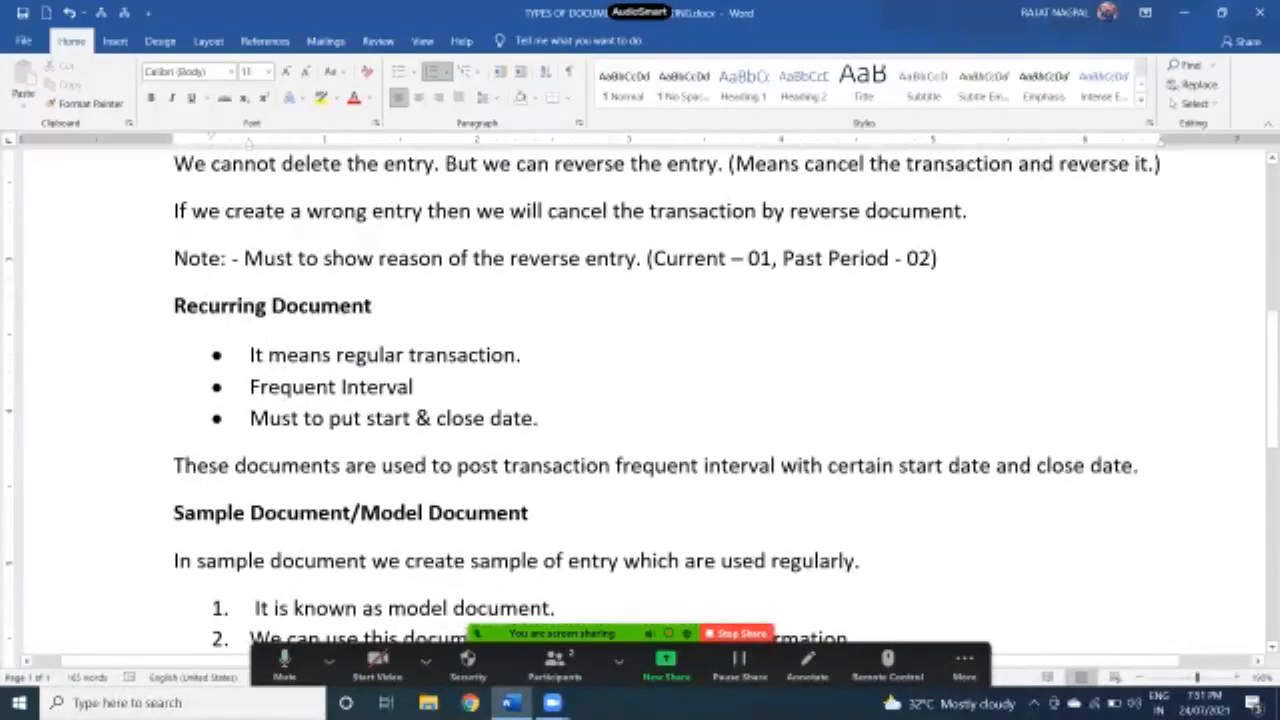
pyautogui.scroll(6, 640, 400)
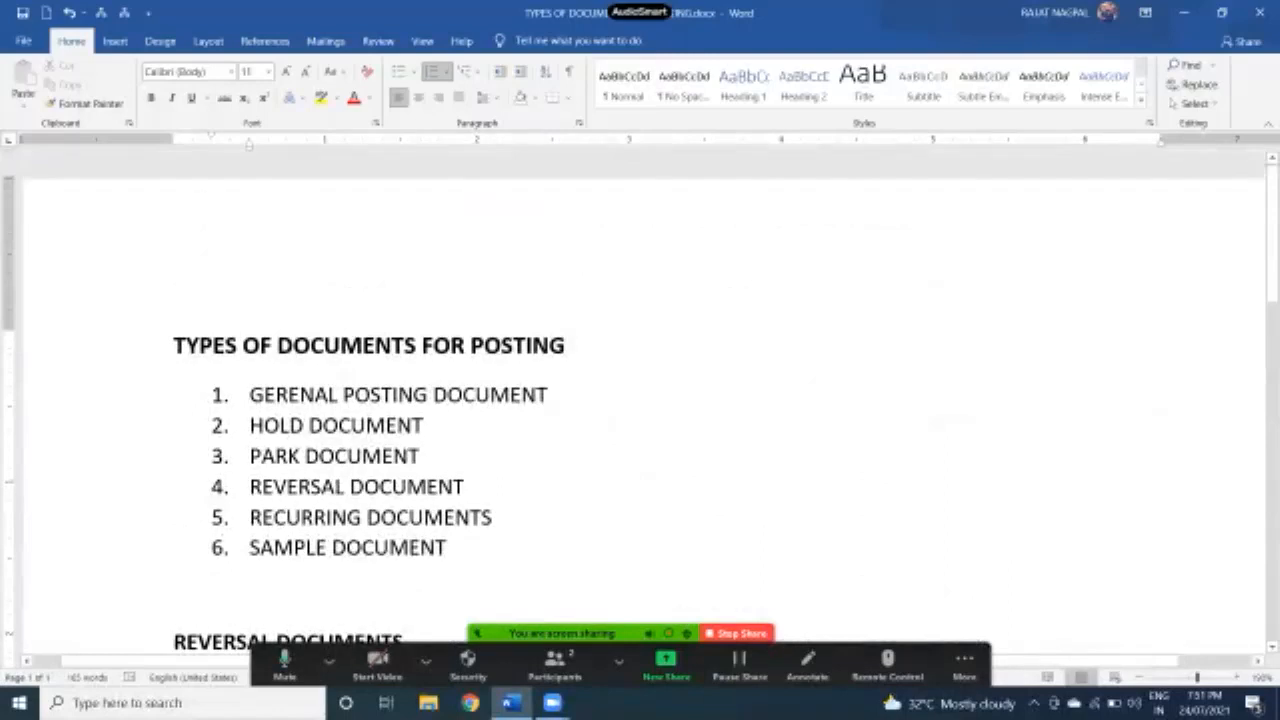
pyautogui.click(1260, 12)
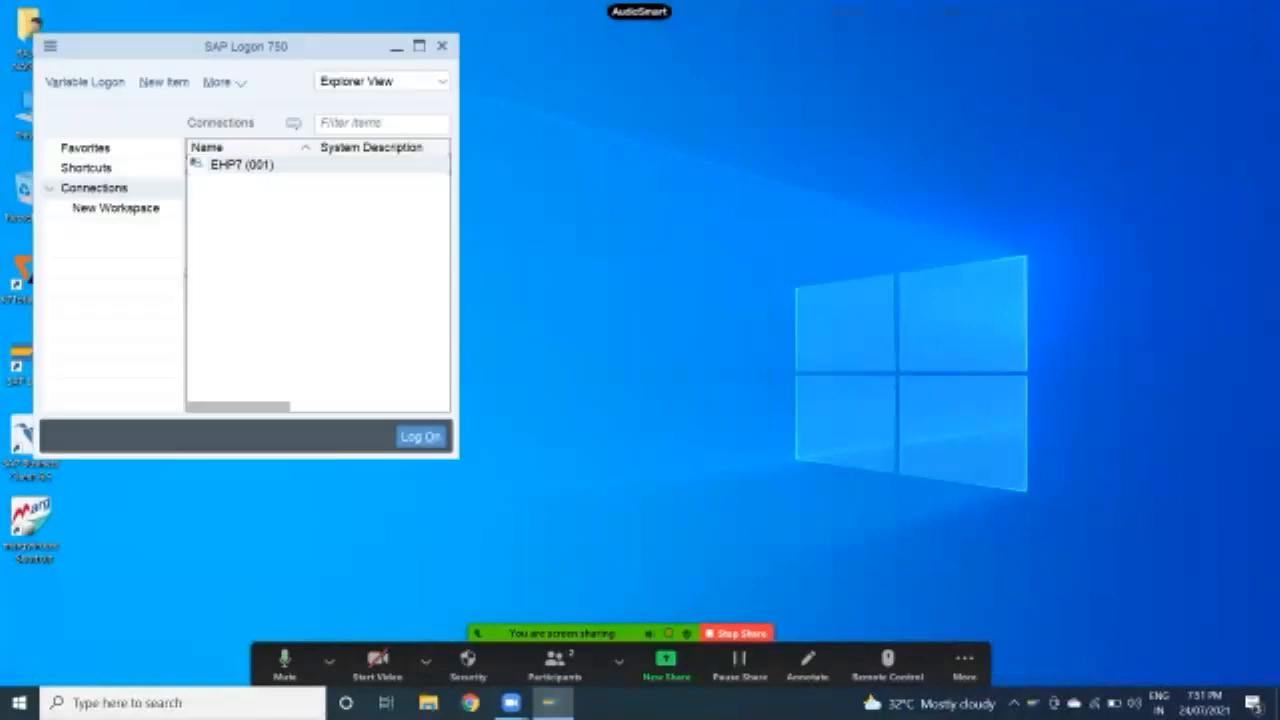
# Maximize SAP Logon, connect to EHP7 (001), and log on with user name and password.
pyautogui.hotkey('alt', 'space')
pyautogui.press('x')
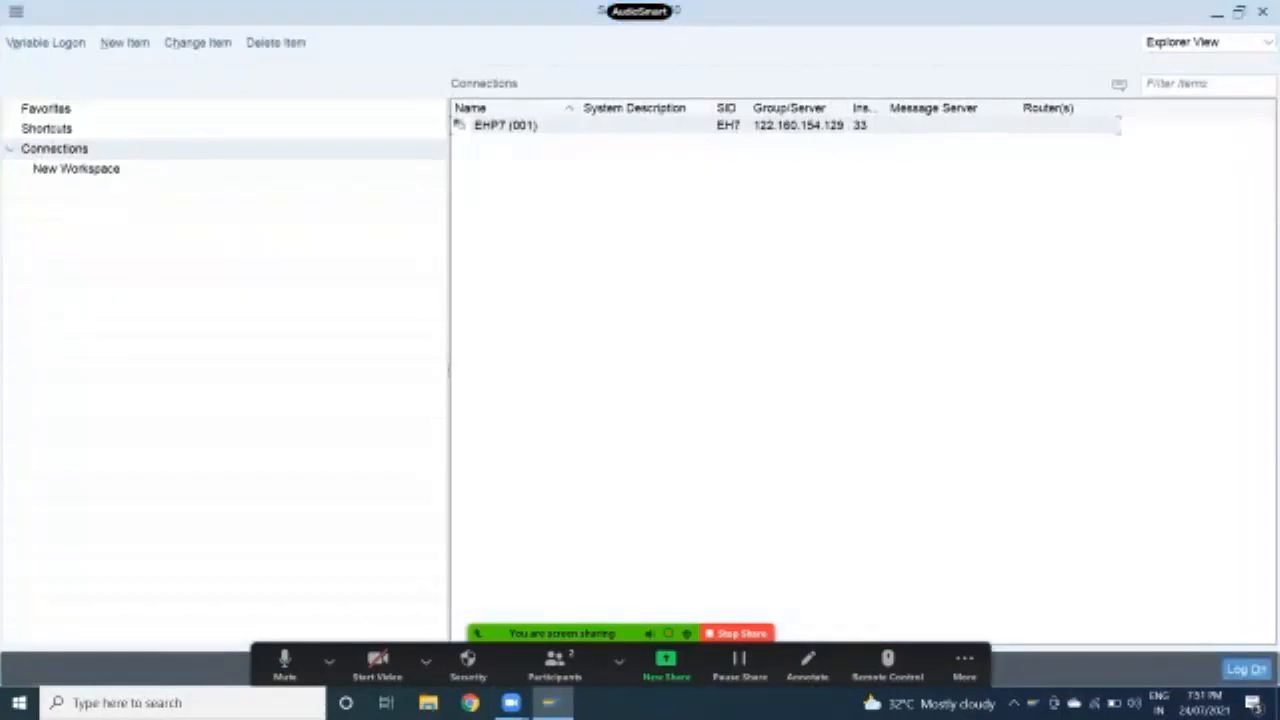
pyautogui.press('Return')
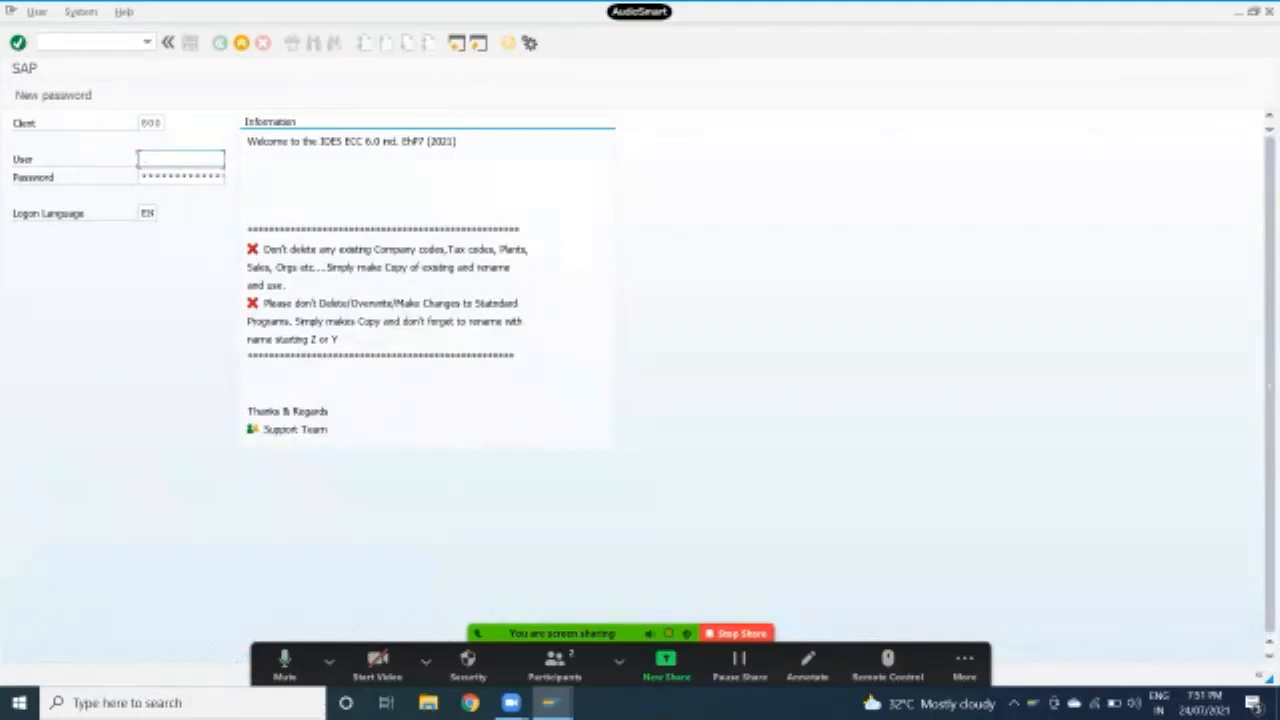
pyautogui.write('rajatnagpal')
pyautogui.press('Tab')
pyautogui.write('***********')
pyautogui.press('Return')
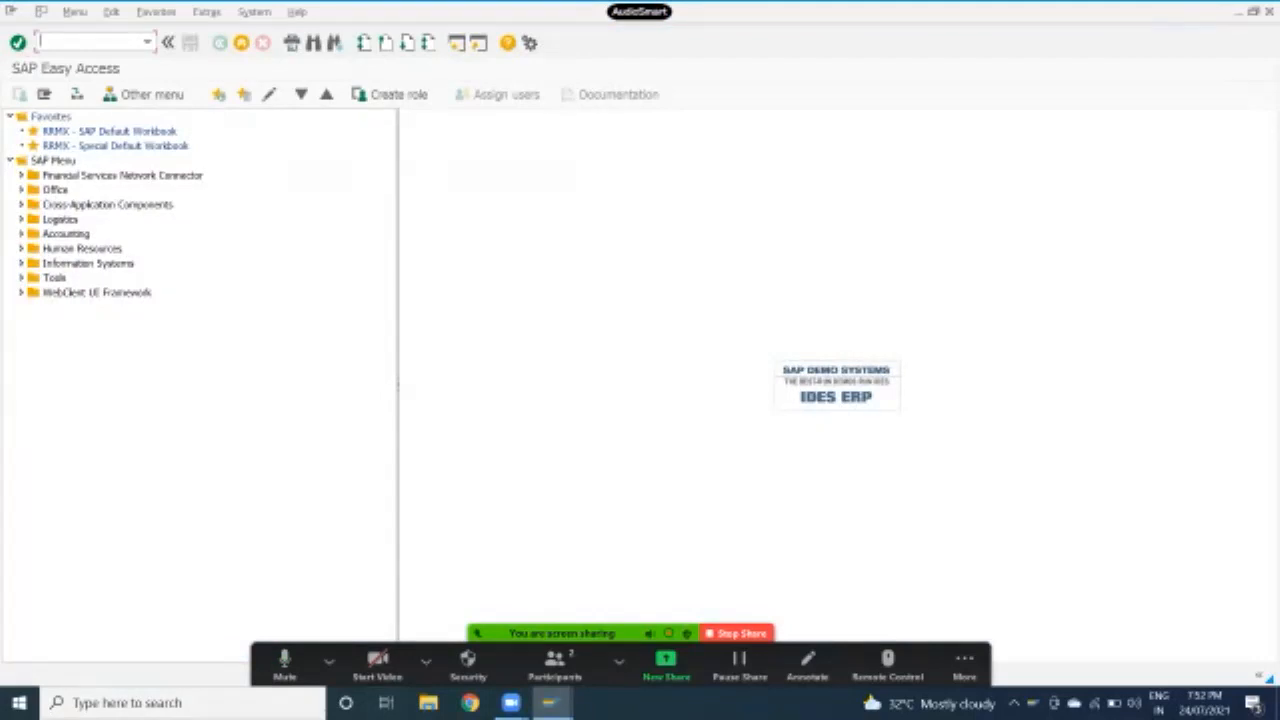
# Run transaction fb08 to reach the Reverse Document header screen, with screen magnification on.
pyautogui.write('f')
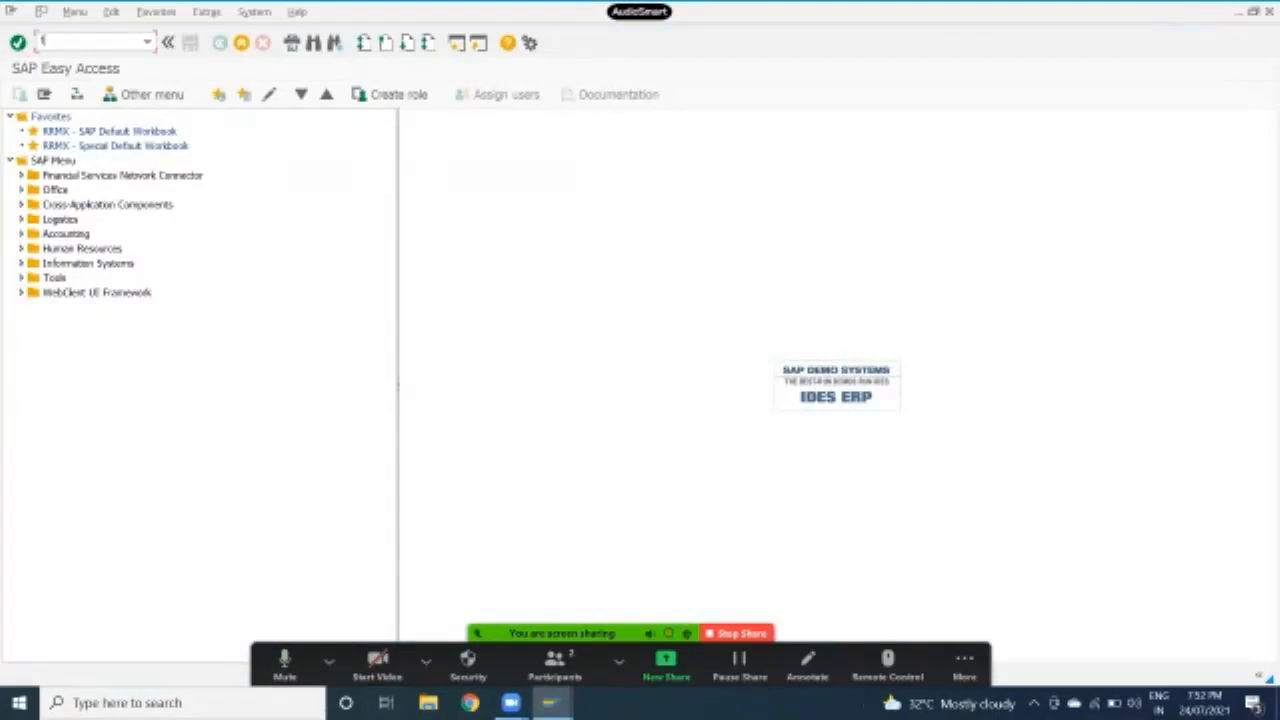
pyautogui.write('b08')
pyautogui.press('super+plus')
pyautogui.press('super+plus')
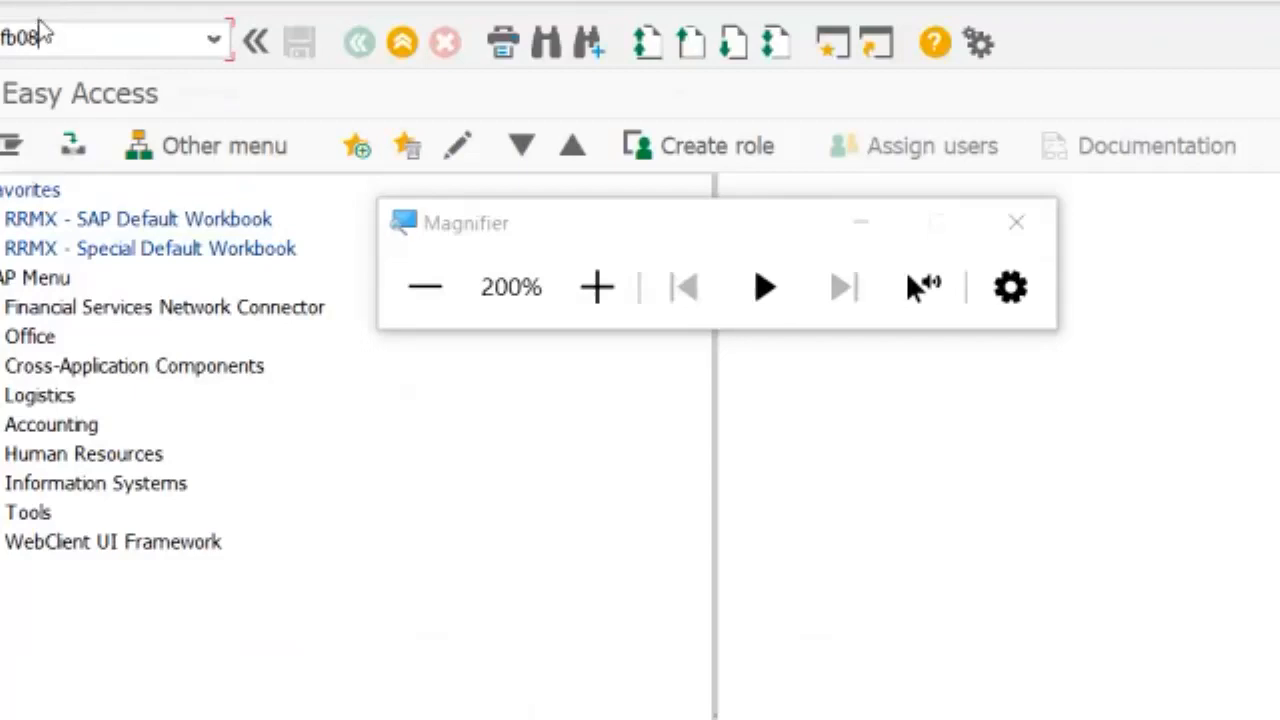
pyautogui.click(858, 252)
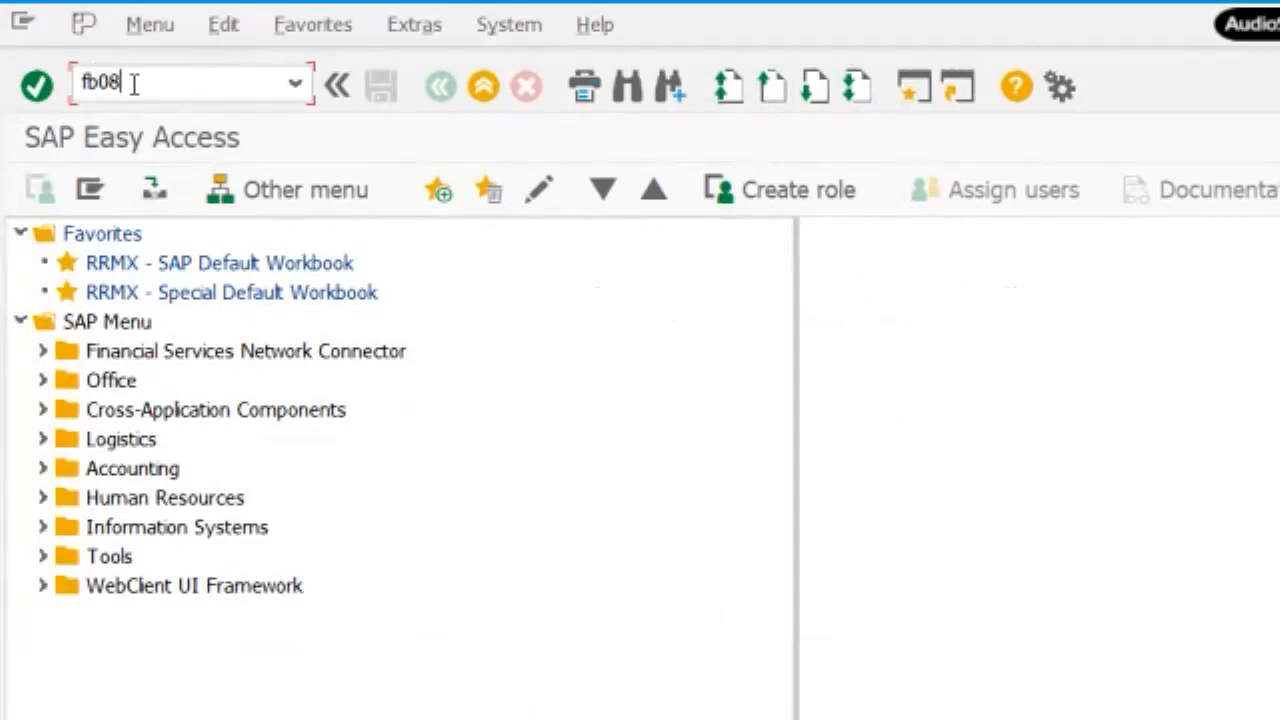
pyautogui.press('Return')
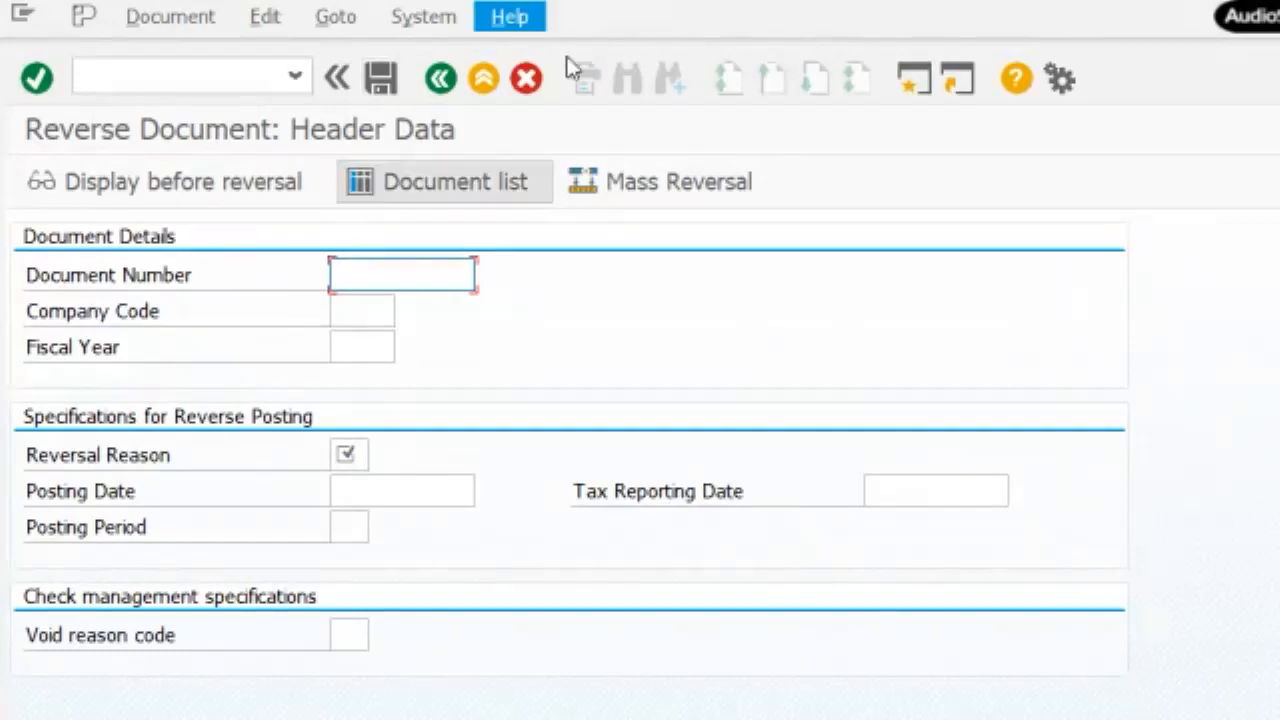
# Cancel the Reverse Document screen and return to SAP Easy Access without reversing.
pyautogui.click(527, 79)
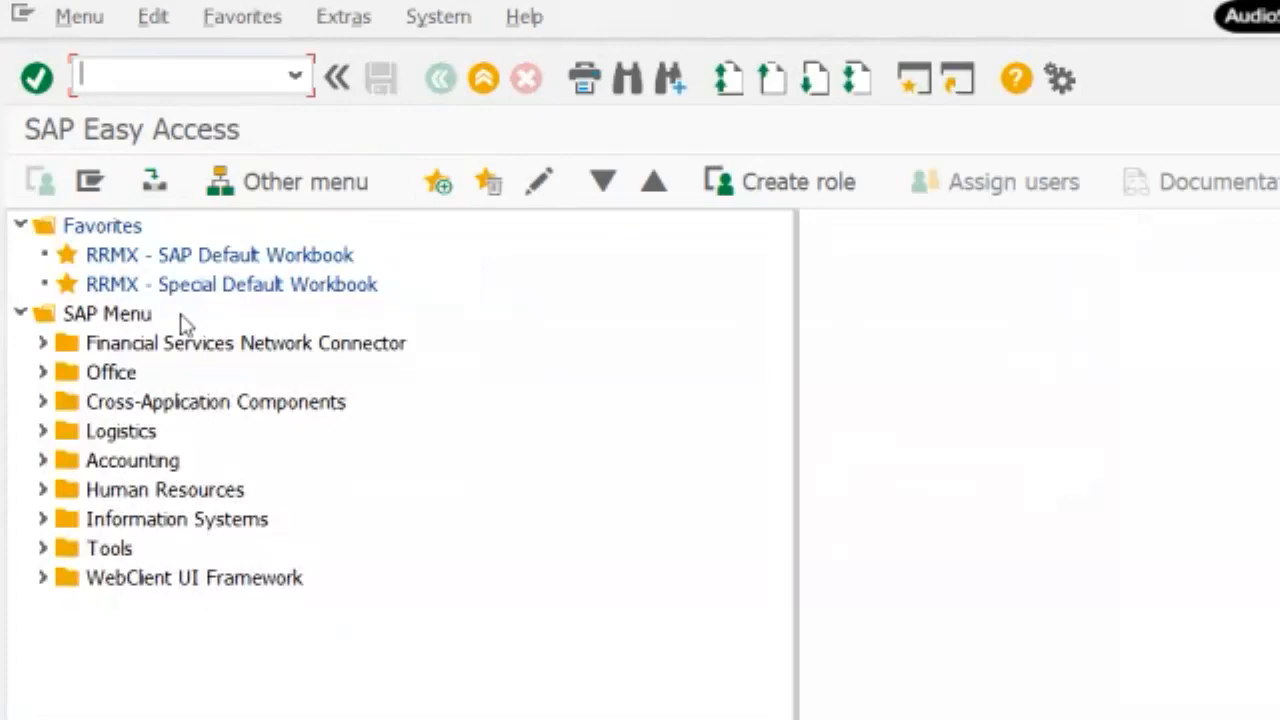
# Open FS00 and browse the full list of G/L accounts through the account search.
pyautogui.write('fs00')
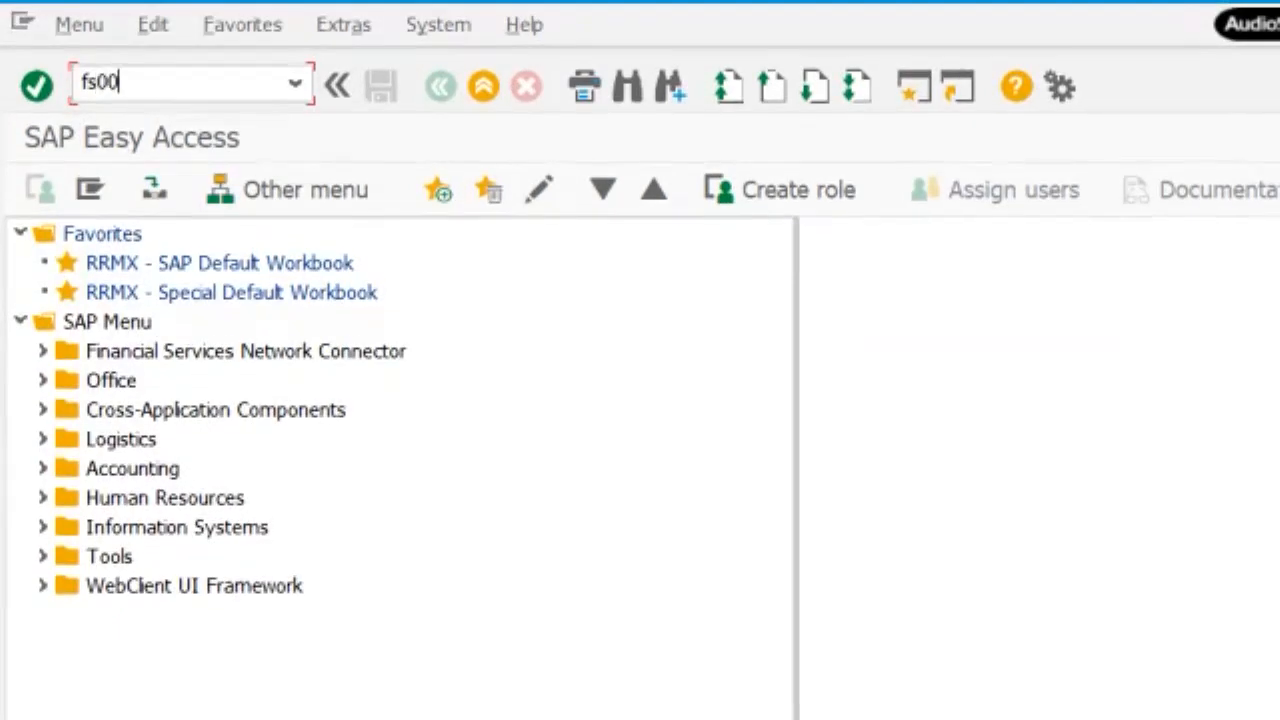
pyautogui.press('Return')
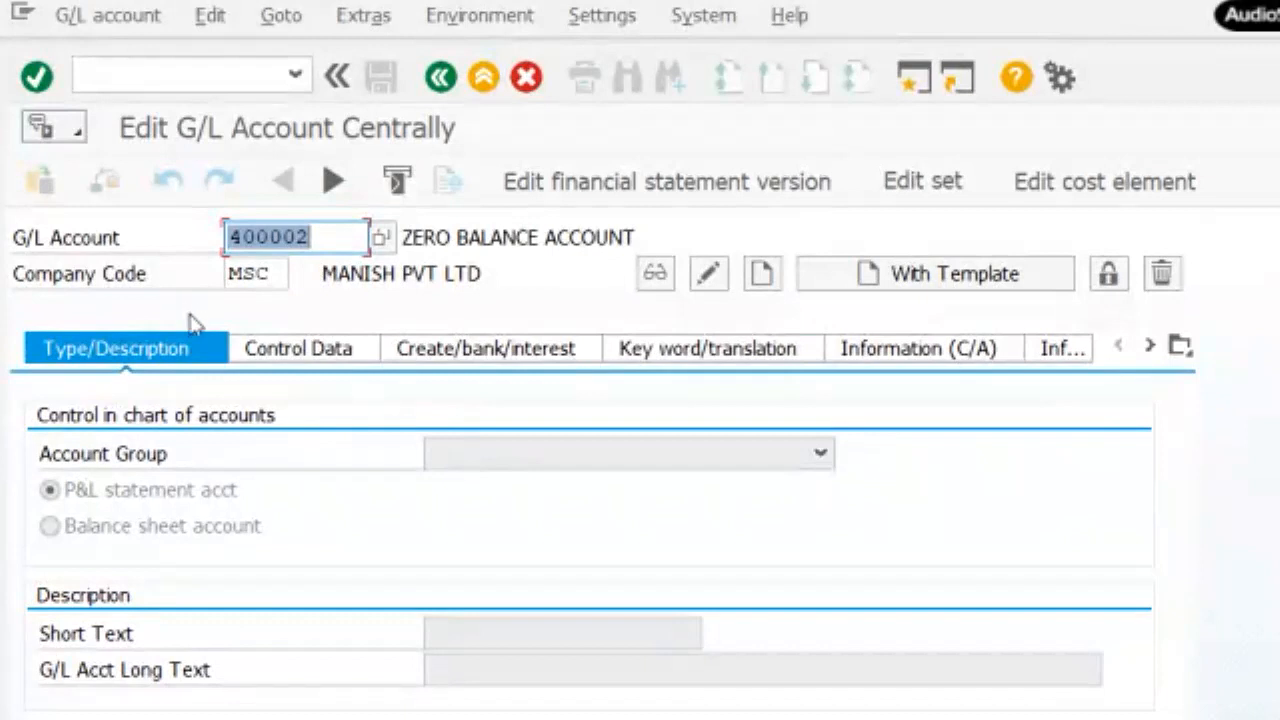
pyautogui.click(346, 233)
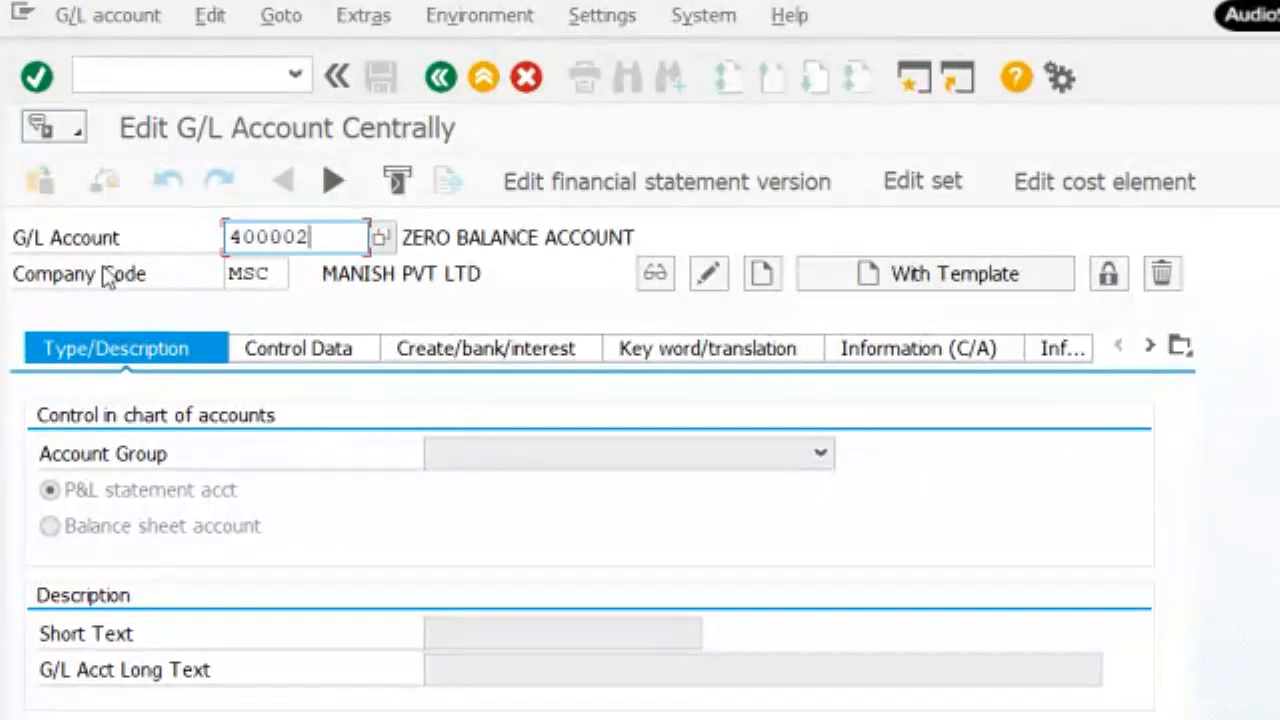
pyautogui.click(377, 245)
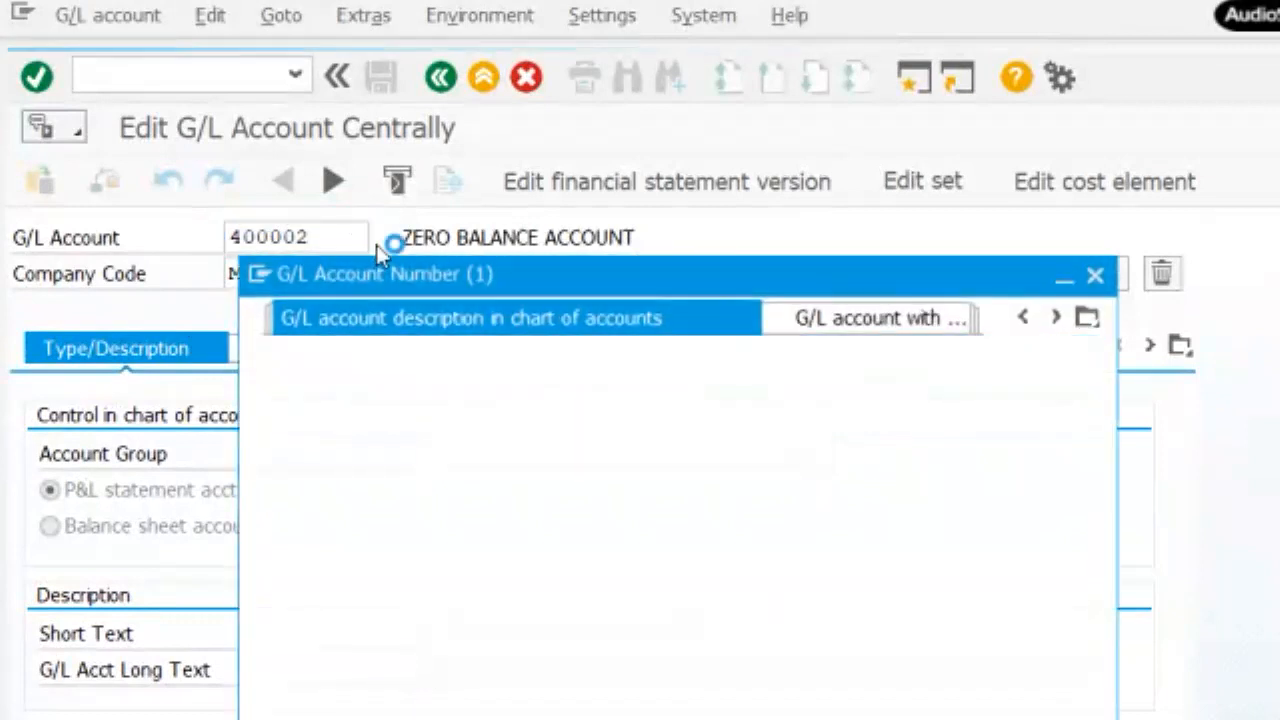
pyautogui.write('*')
pyautogui.press('Return')
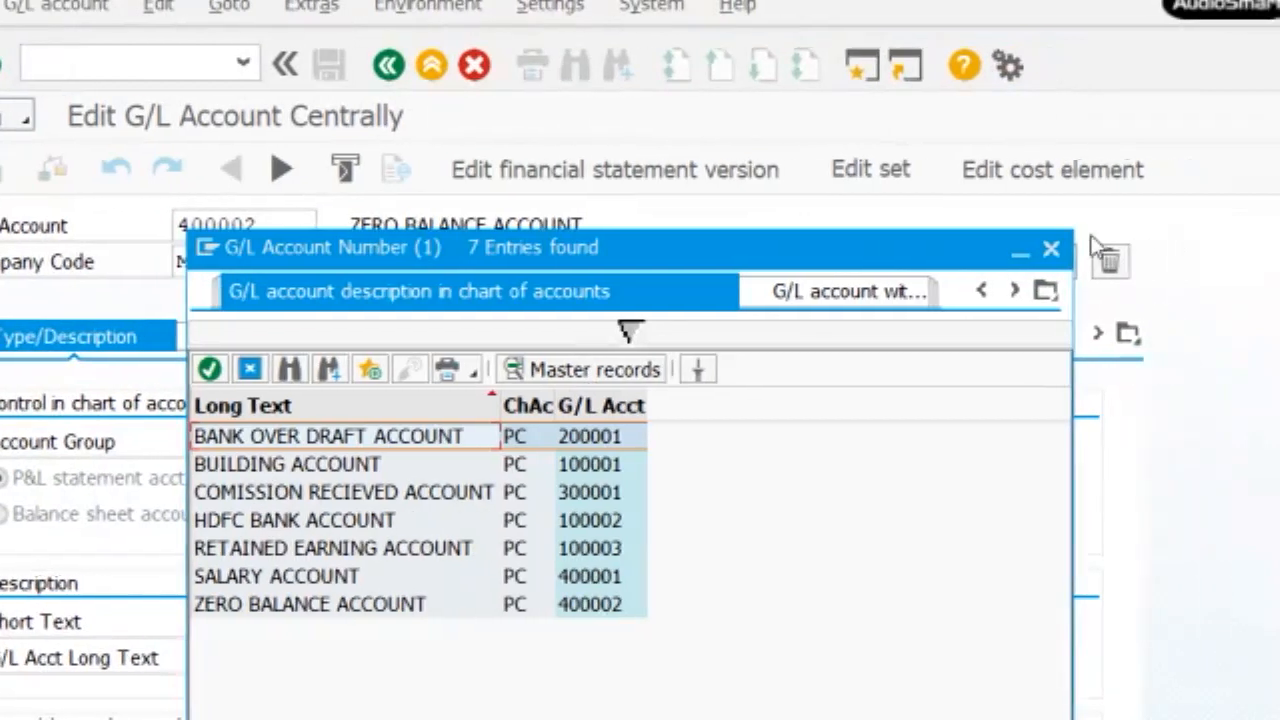
pyautogui.click(1088, 248)
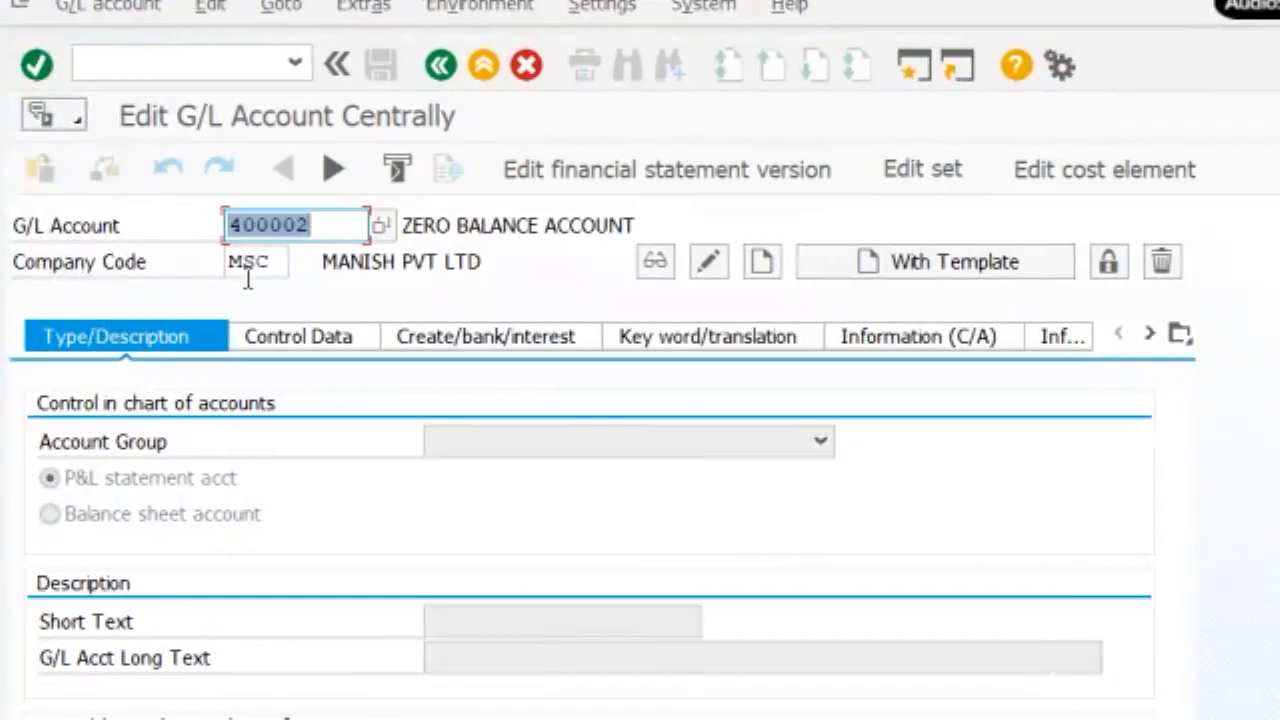
# Replace company code MSC with RJIO and acknowledge the information message.
pyautogui.click(285, 262)
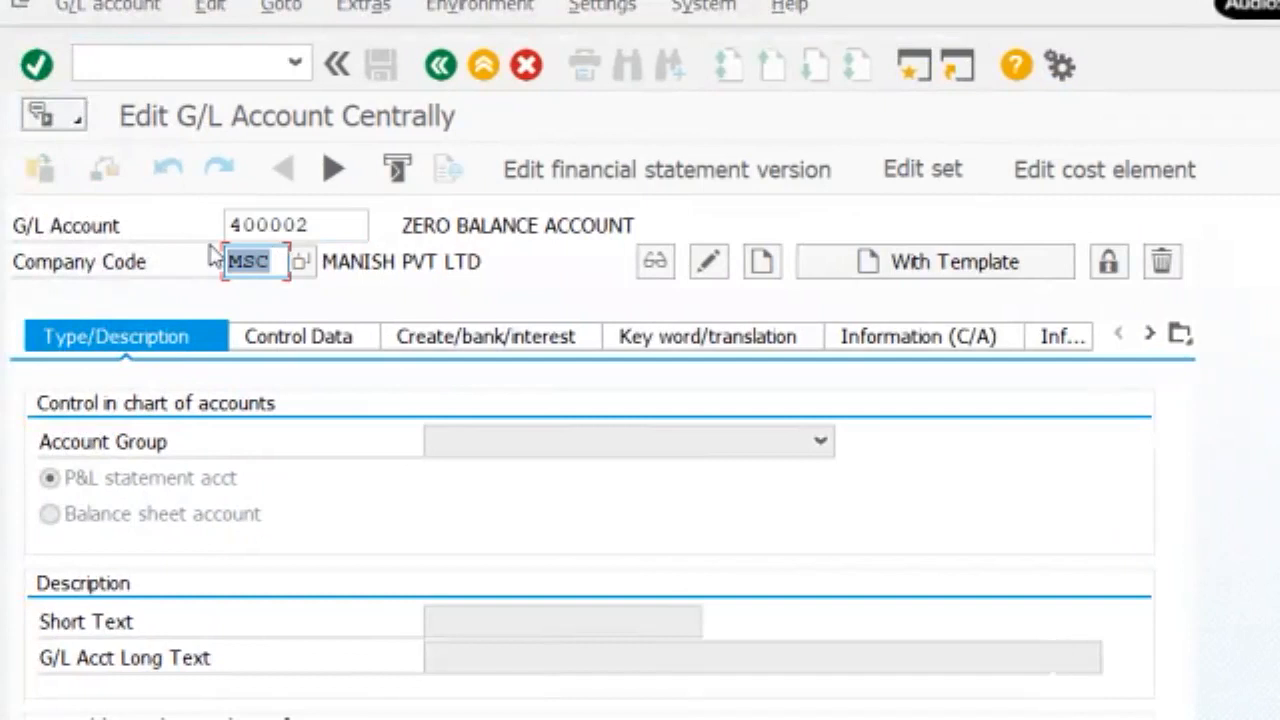
pyautogui.write('RJIO')
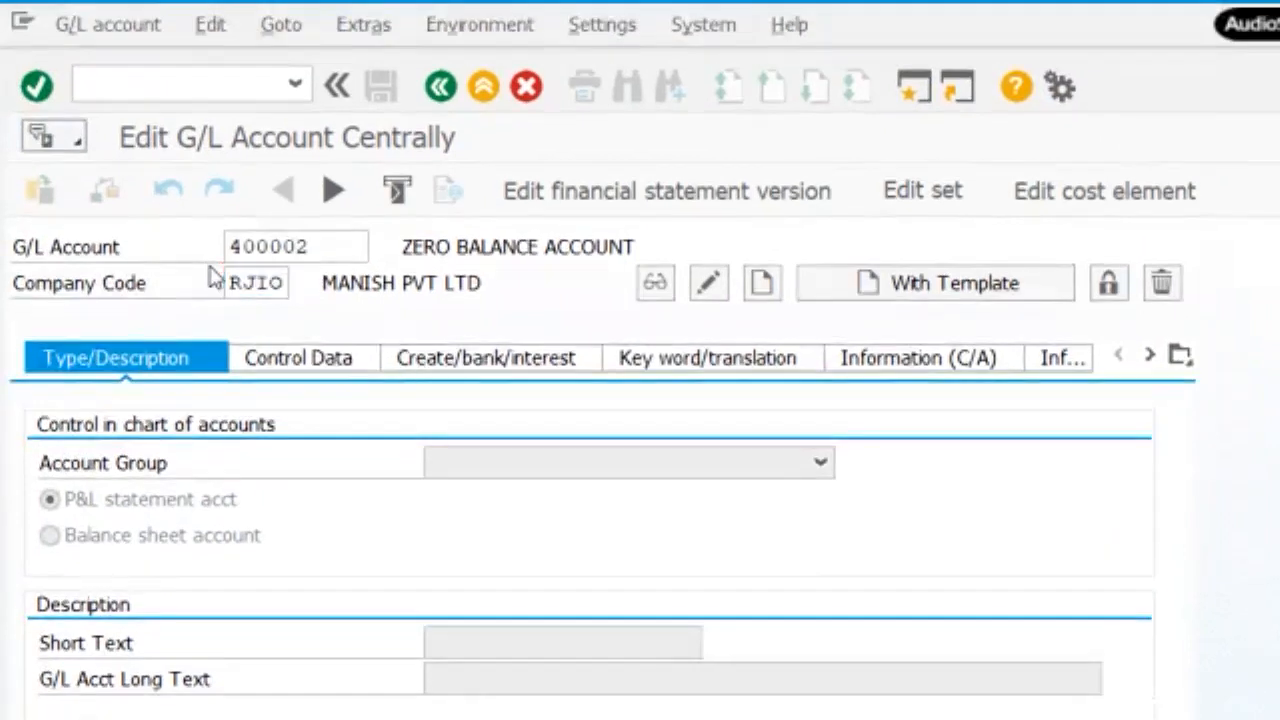
pyautogui.press('Return')
pyautogui.click(896, 531)
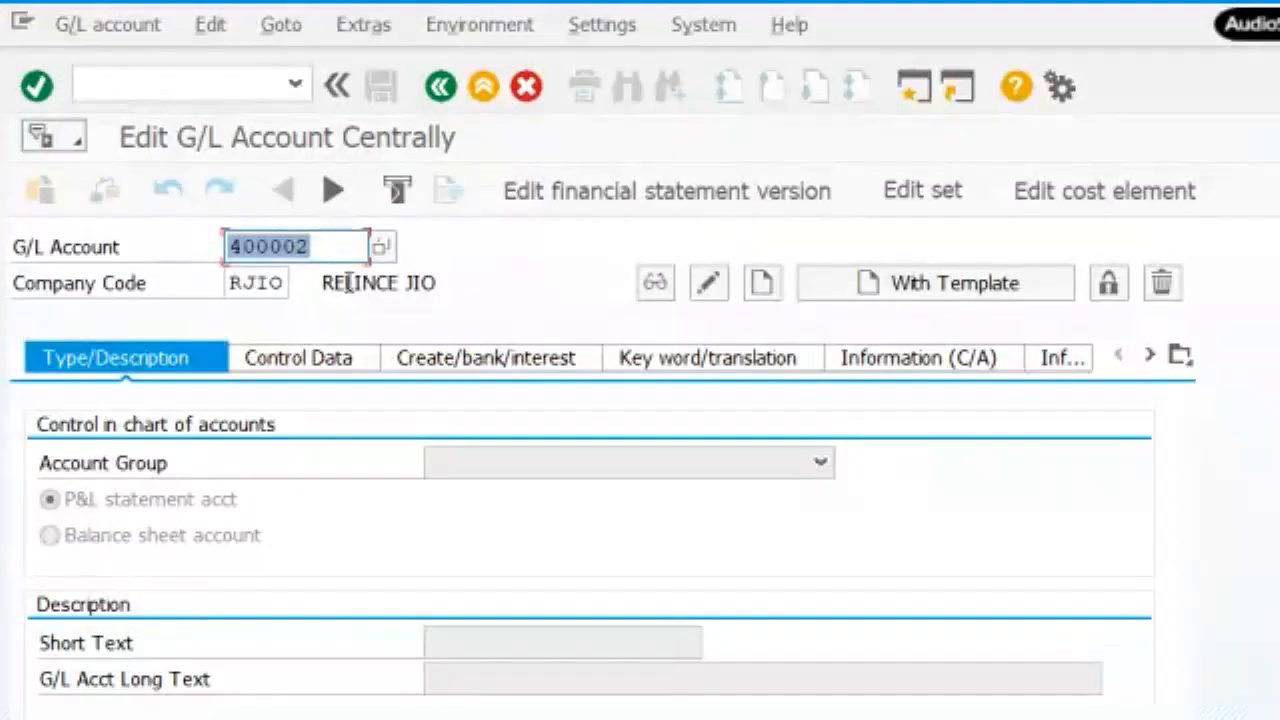
# Search all RJIO G/L accounts and pick SALARY ACCOUNT 400001.
pyautogui.click(382, 249)
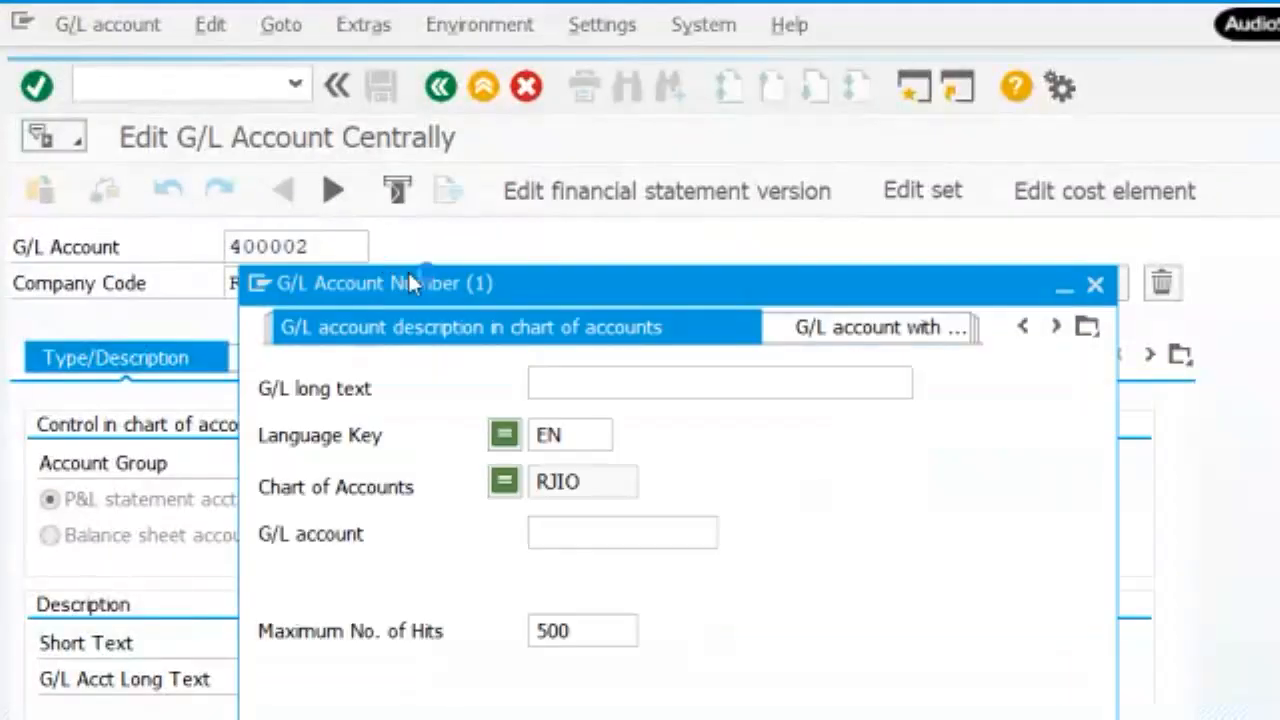
pyautogui.write('*')
pyautogui.press('Return')
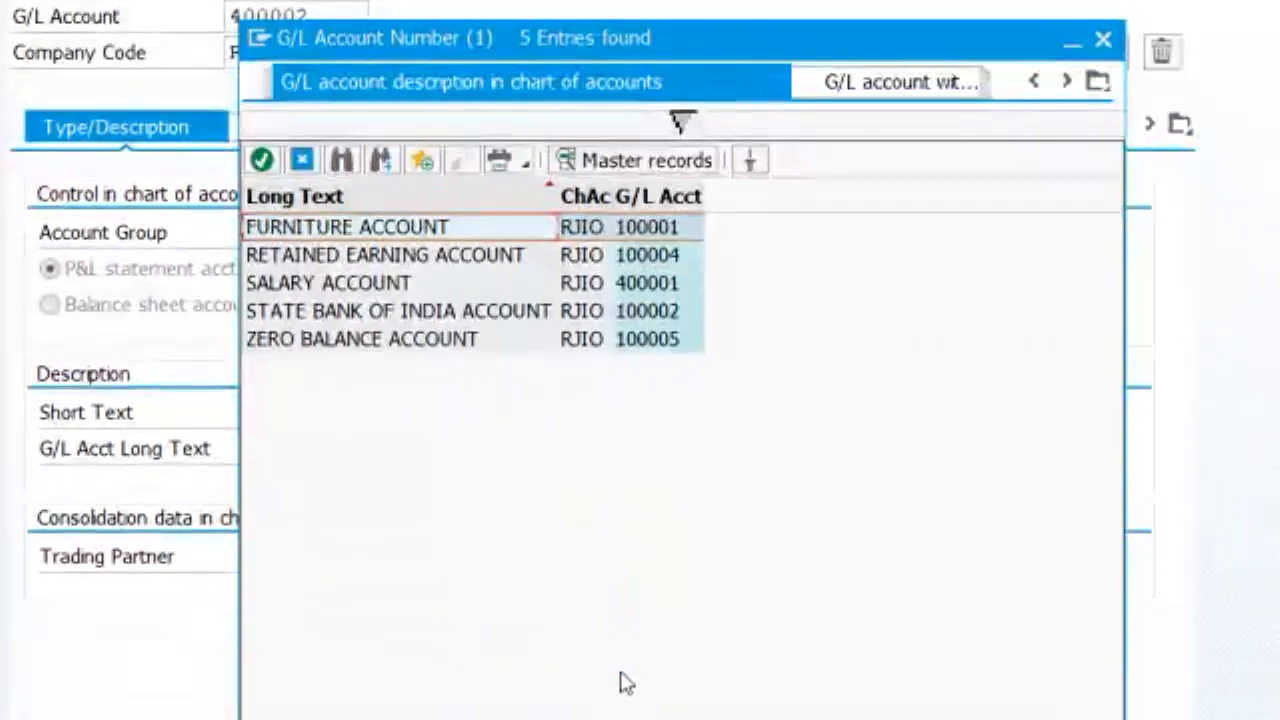
pyautogui.doubleClick(322, 284)
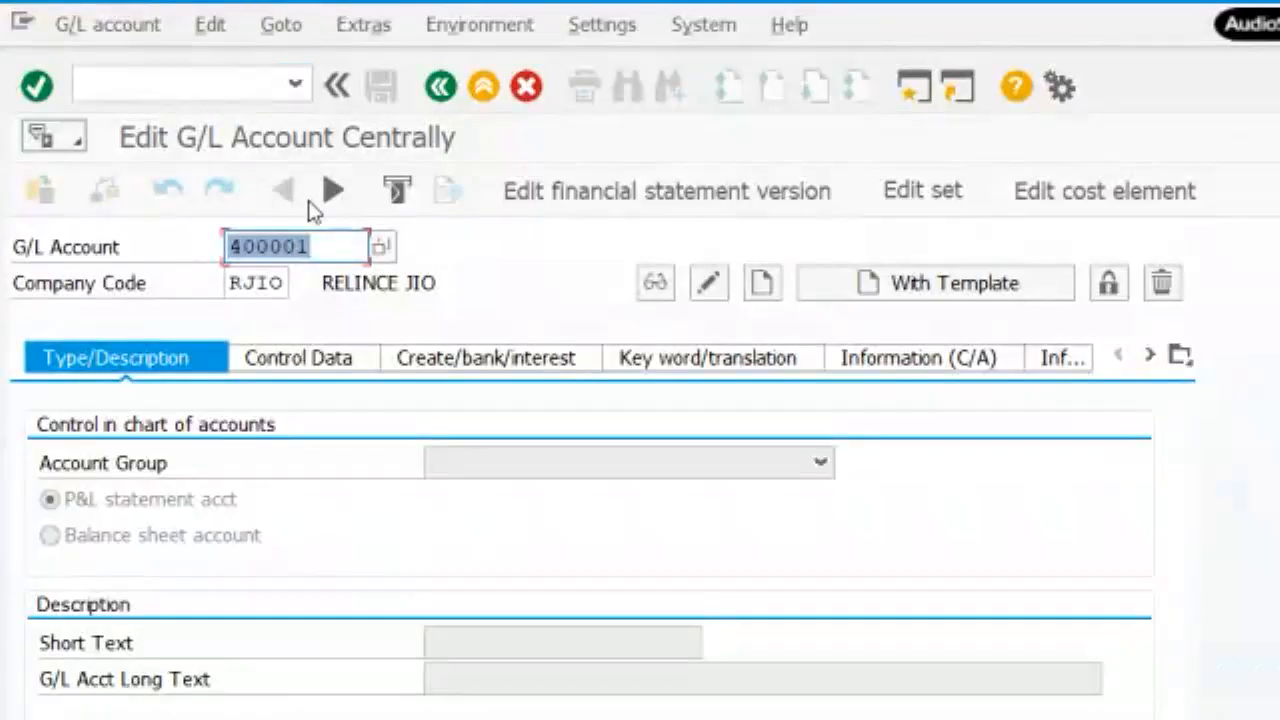
# Load salary account 400001's master data, then enter /FB50 and /NFB50 as the transaction.
pyautogui.press('Return')
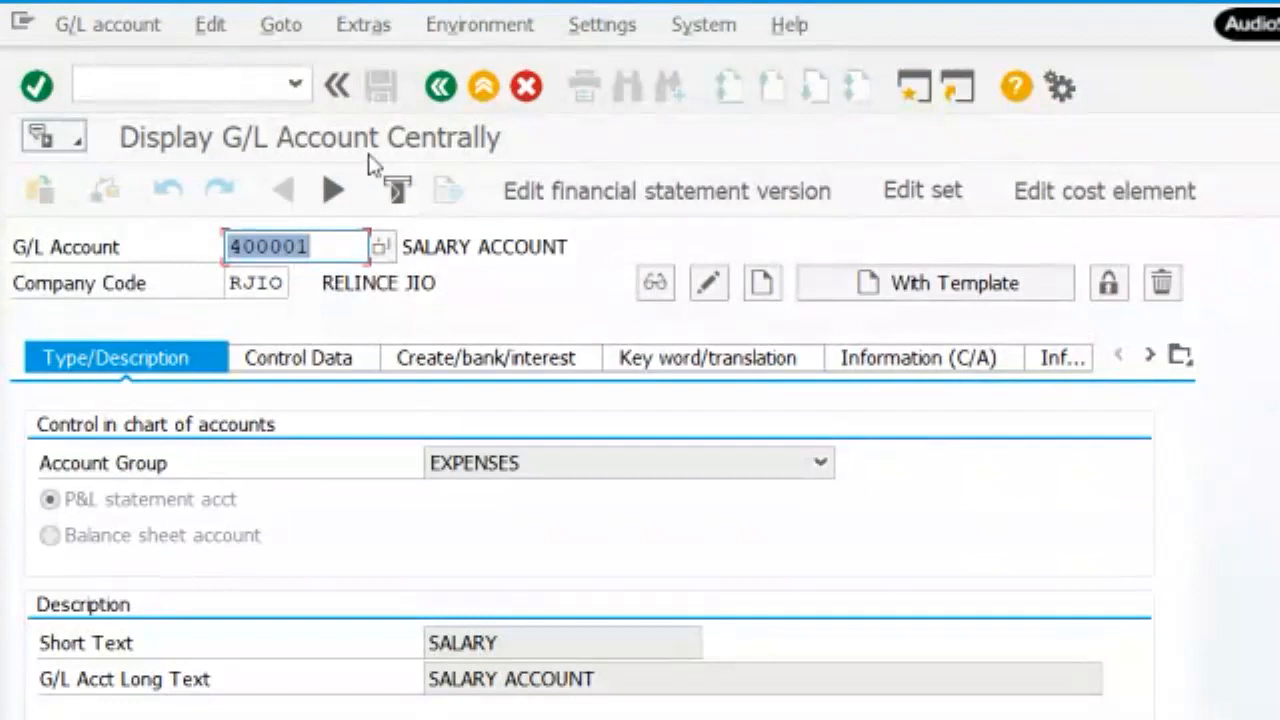
pyautogui.click(140, 80)
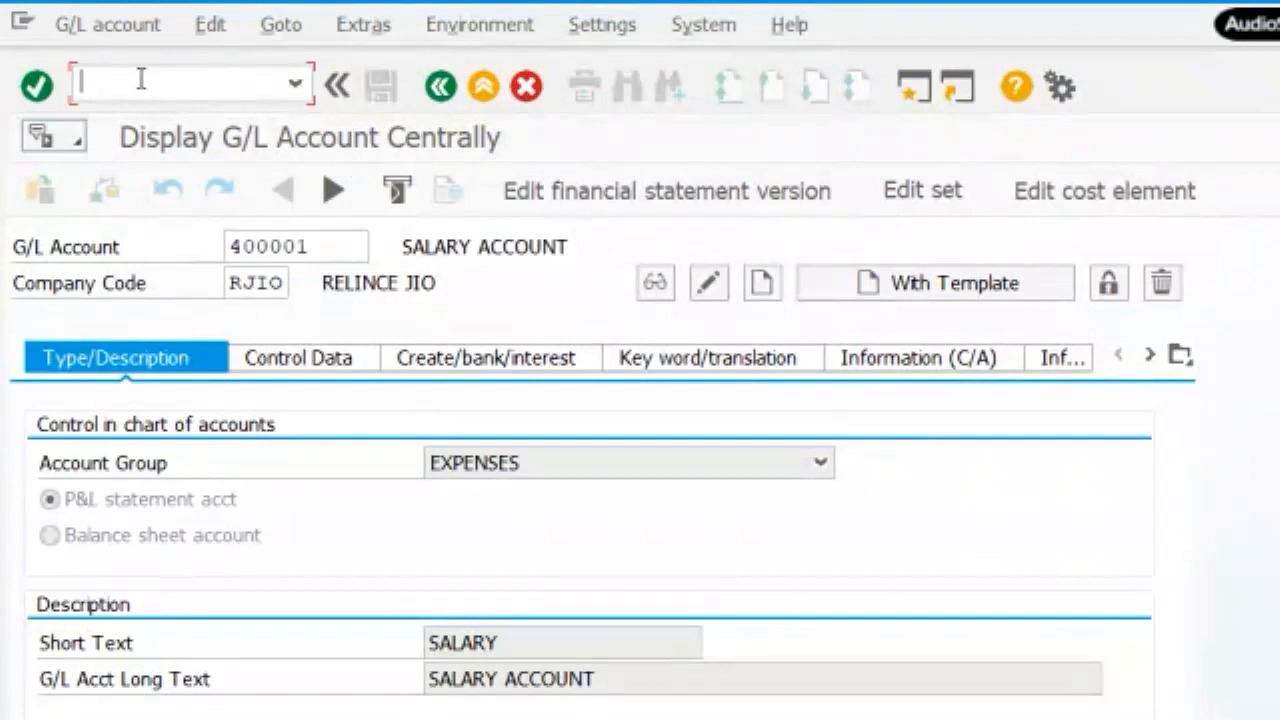
pyautogui.write('F')
pyautogui.press('BackSpace')
pyautogui.write('/FB50')
pyautogui.press('Return')
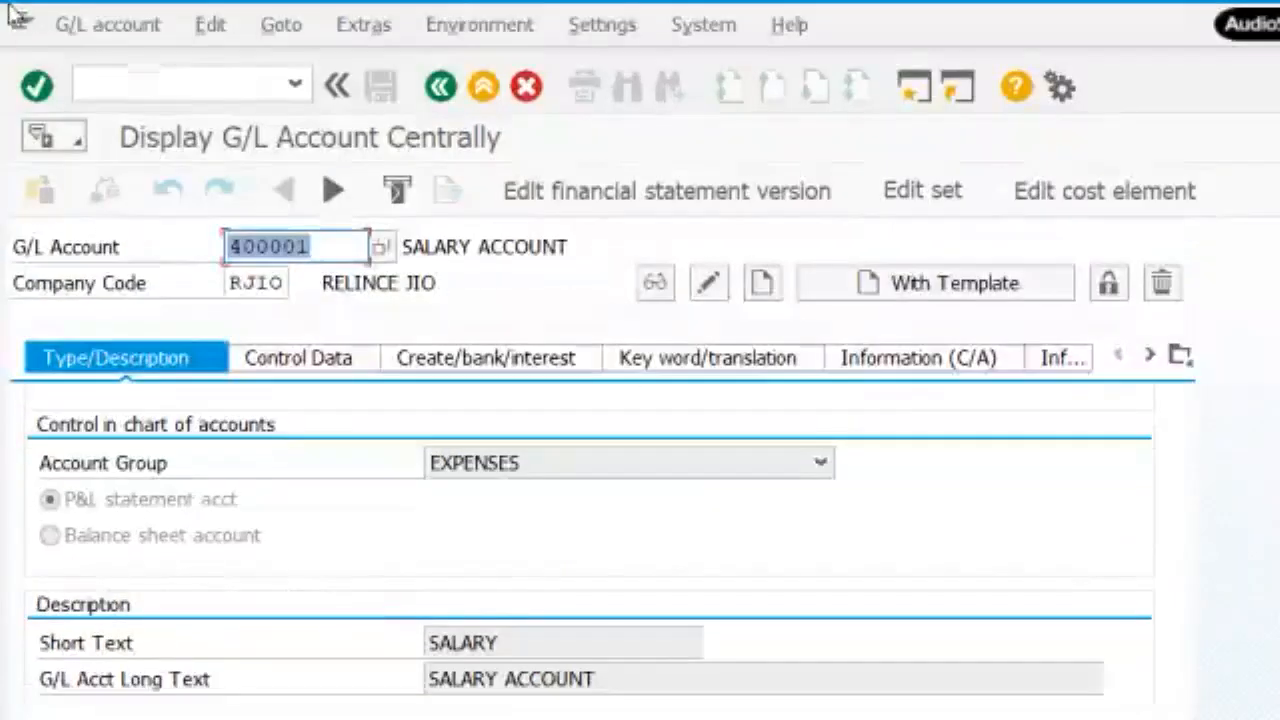
pyautogui.click(127, 84)
pyautogui.write('/NFB50')
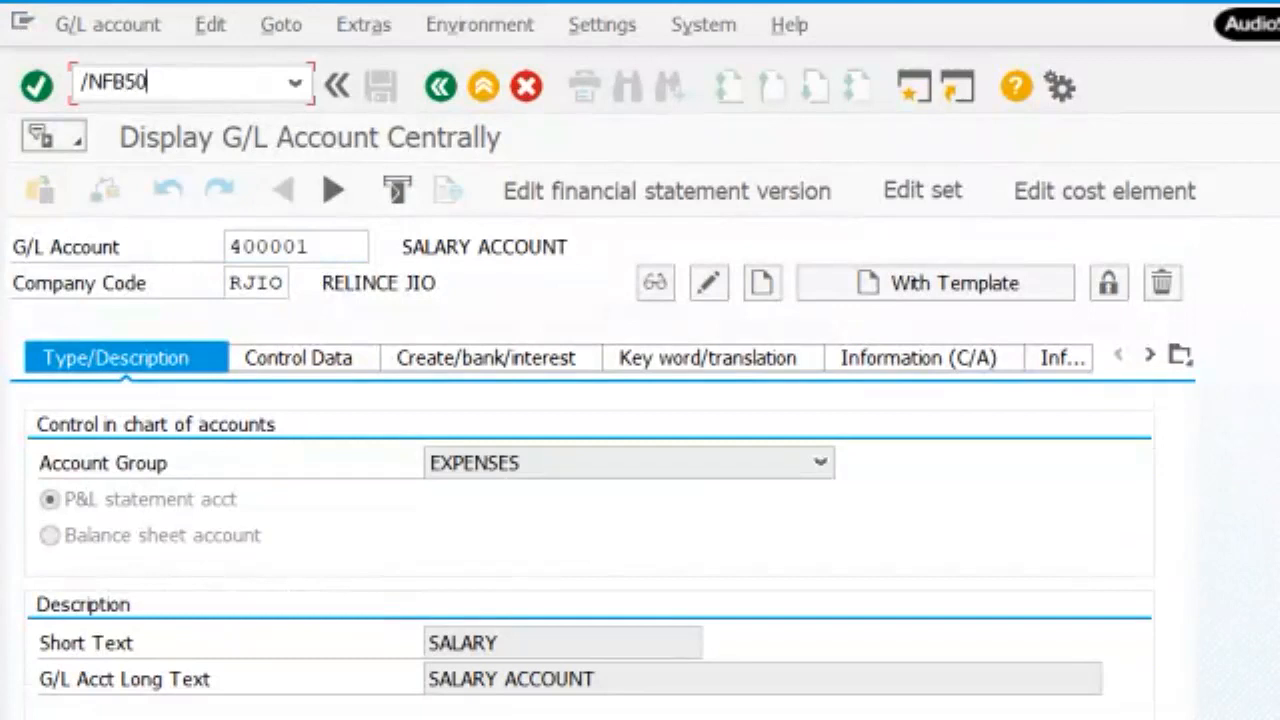
# Open the G/L posting screen, hide the templates tree, and set document date 24.07.21.
pyautogui.press('Return')
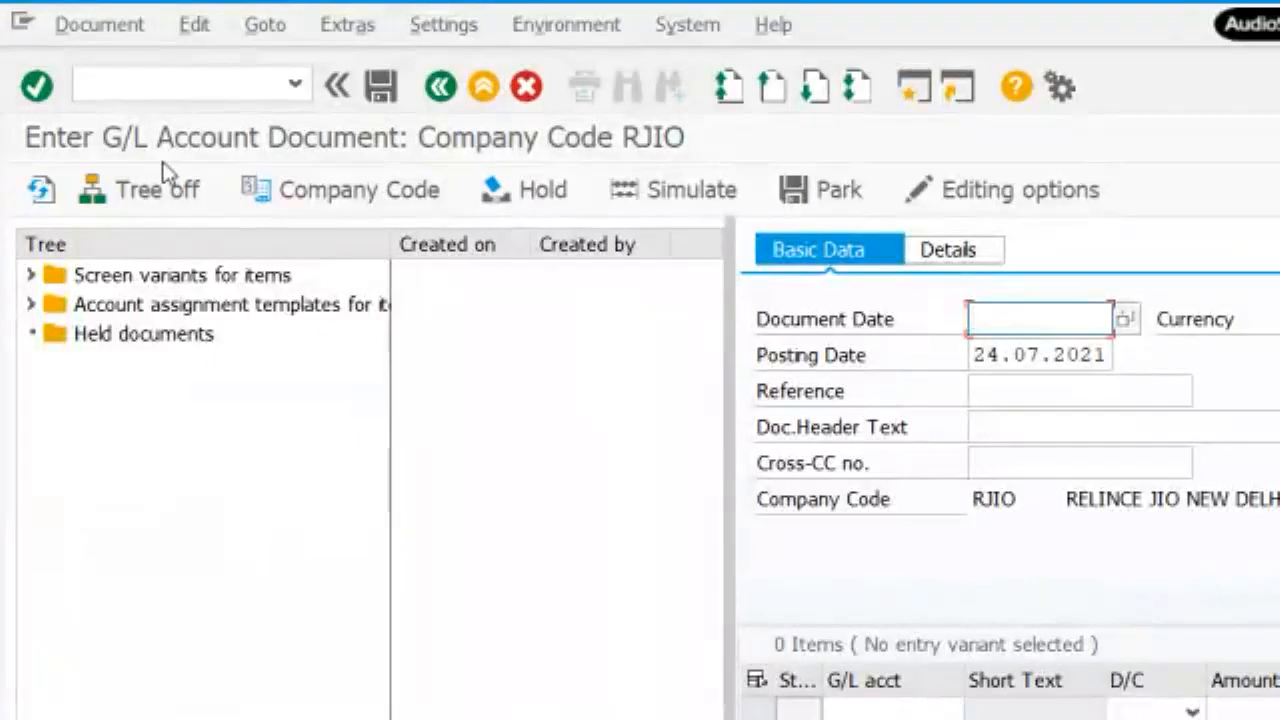
pyautogui.click(140, 212)
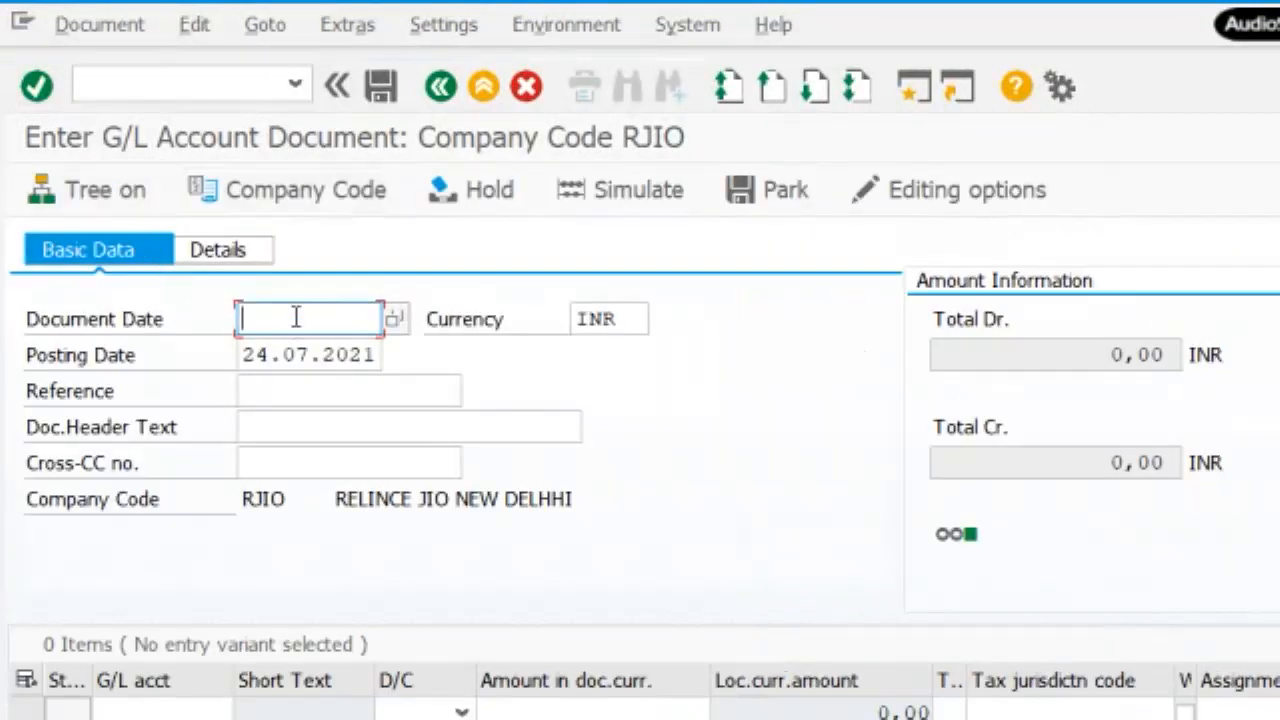
pyautogui.write('24')
pyautogui.press('Tab')
pyautogui.click(296, 318)
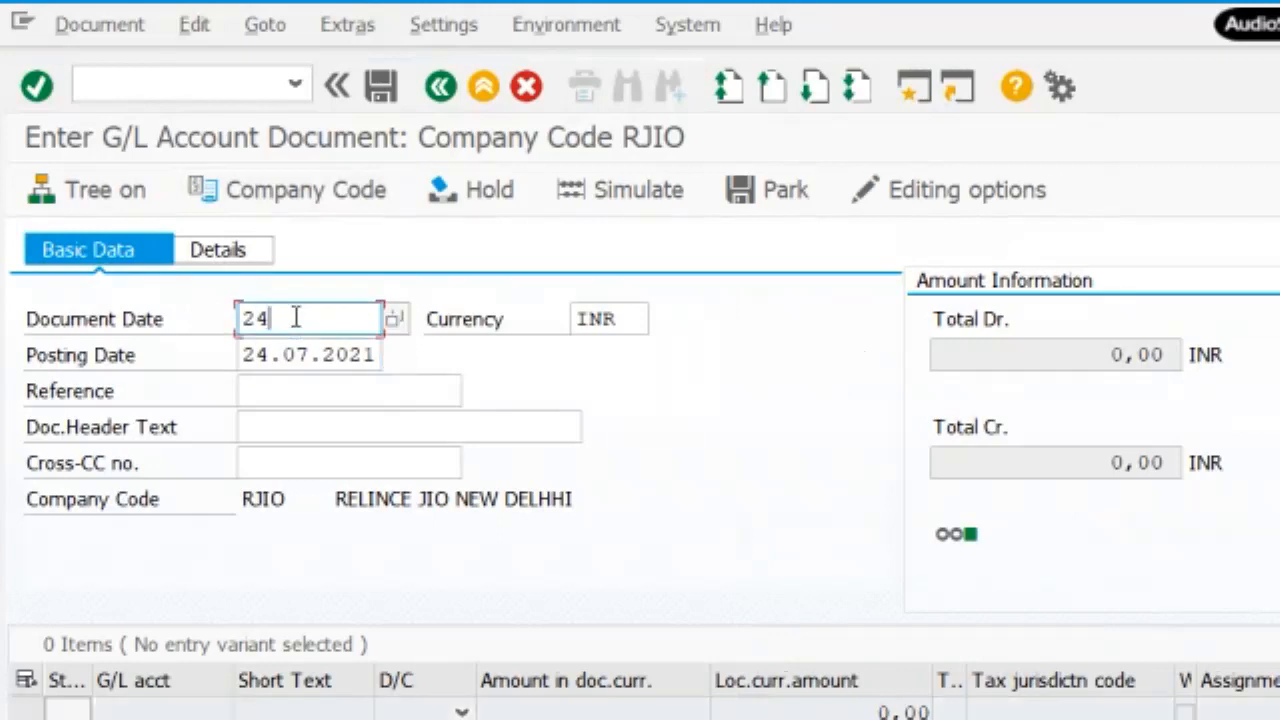
pyautogui.write('.07.21')
pyautogui.press('Tab')
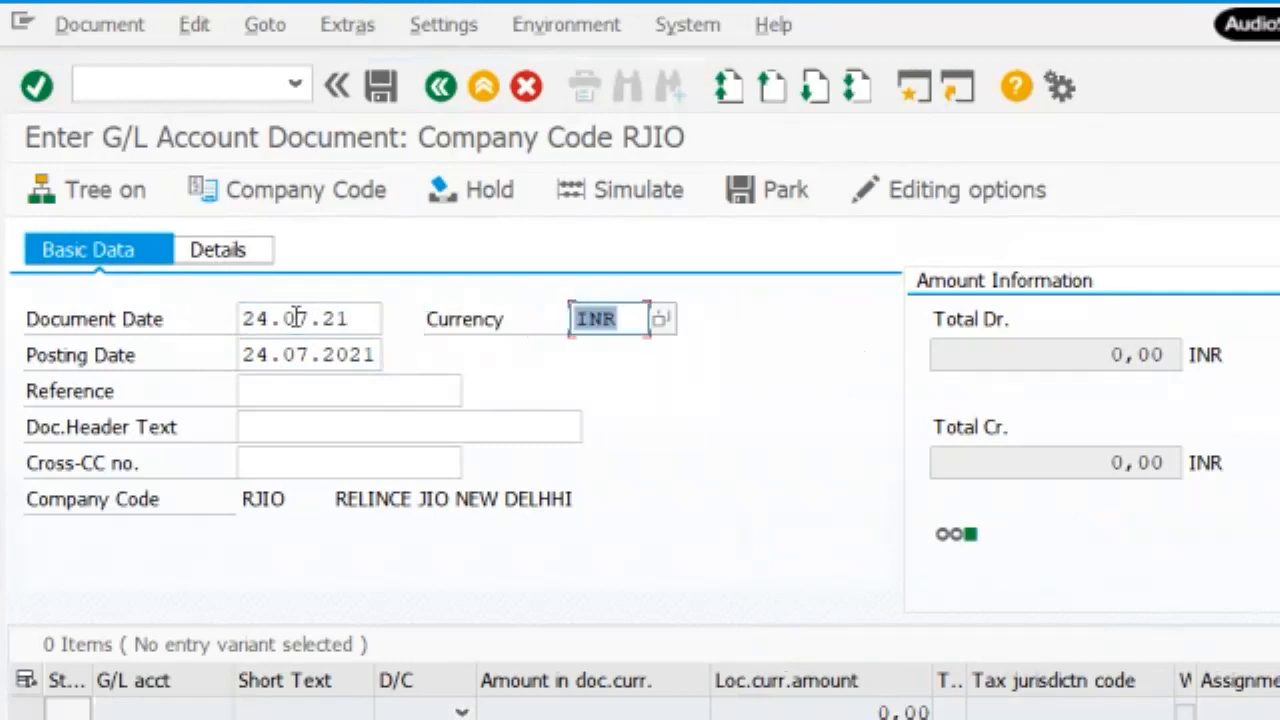
# Enter PAID SALARY as the document header text.
pyautogui.click(274, 430)
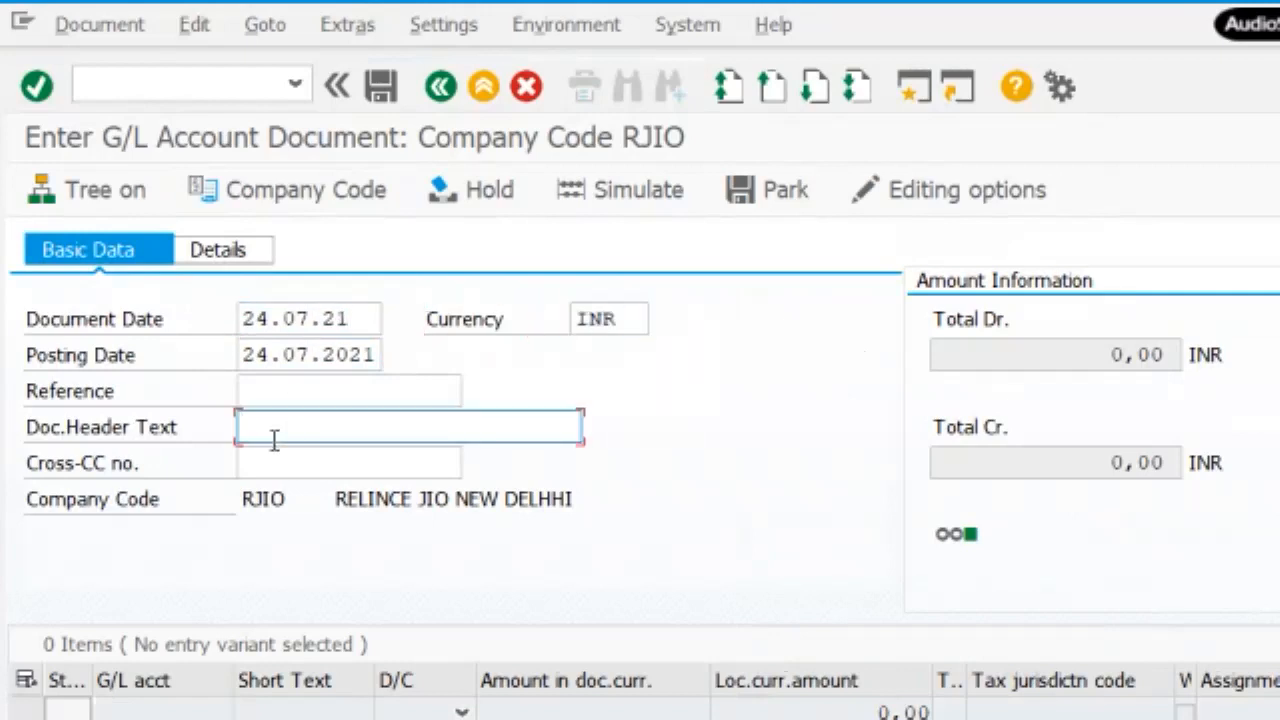
pyautogui.write('REV')
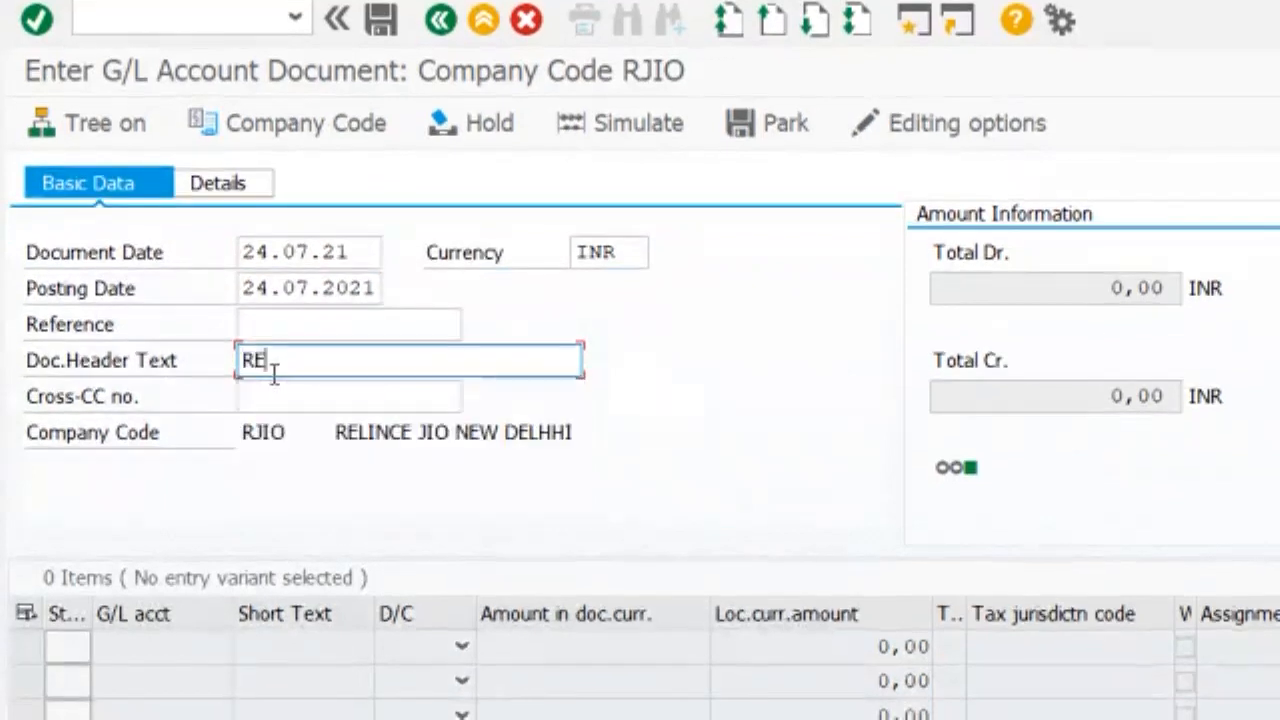
pyautogui.press('BackSpace')
pyautogui.press('BackSpace')
pyautogui.press('BackSpace')
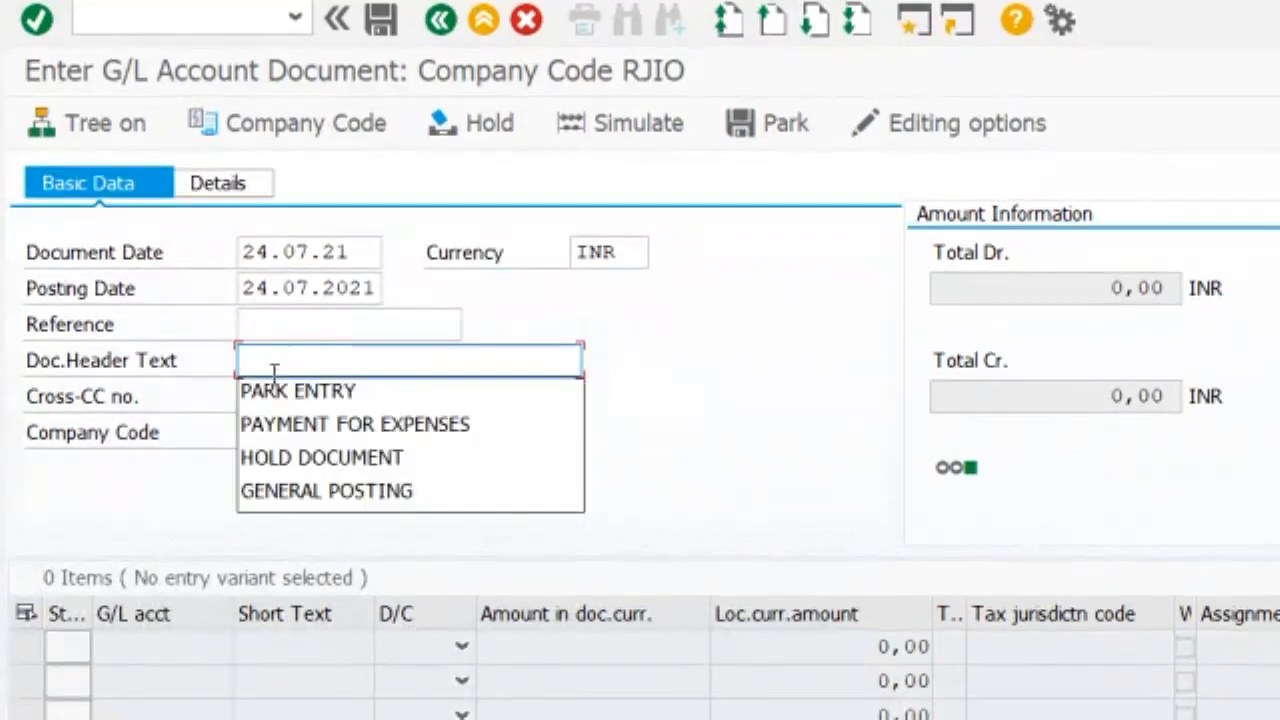
pyautogui.write('PAID SALA')
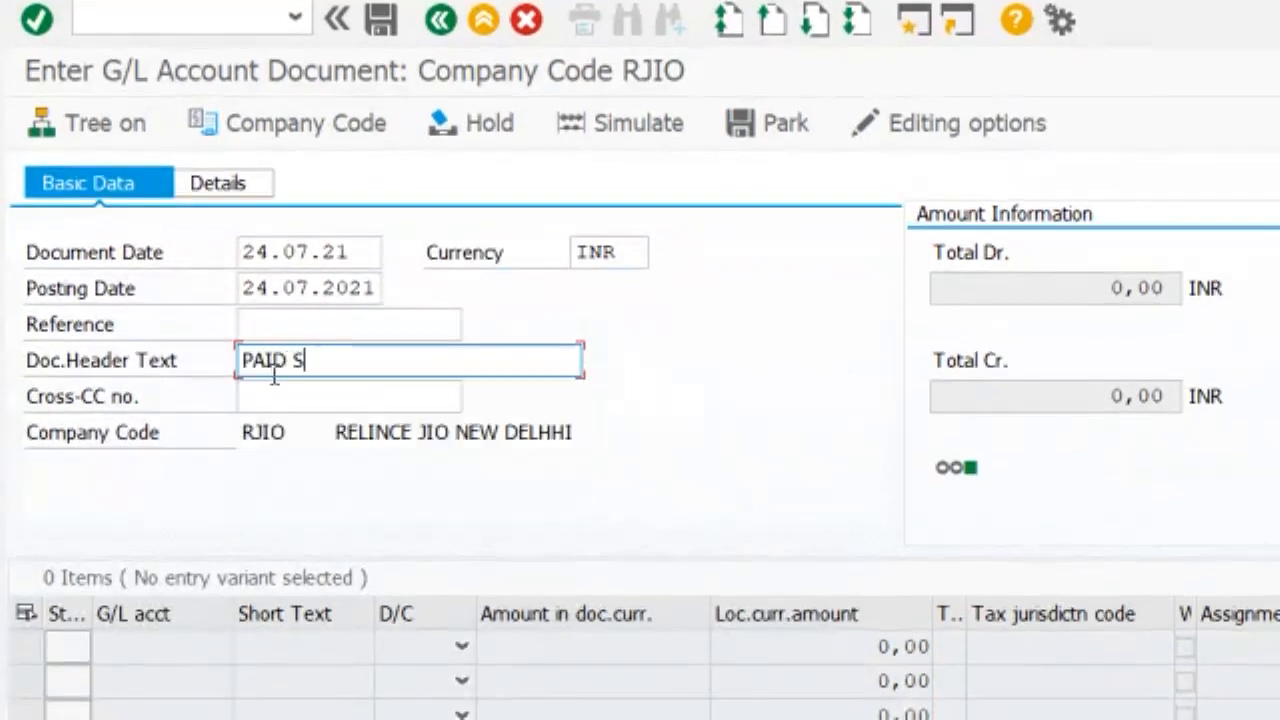
pyautogui.write('RY')
pyautogui.press('Return')
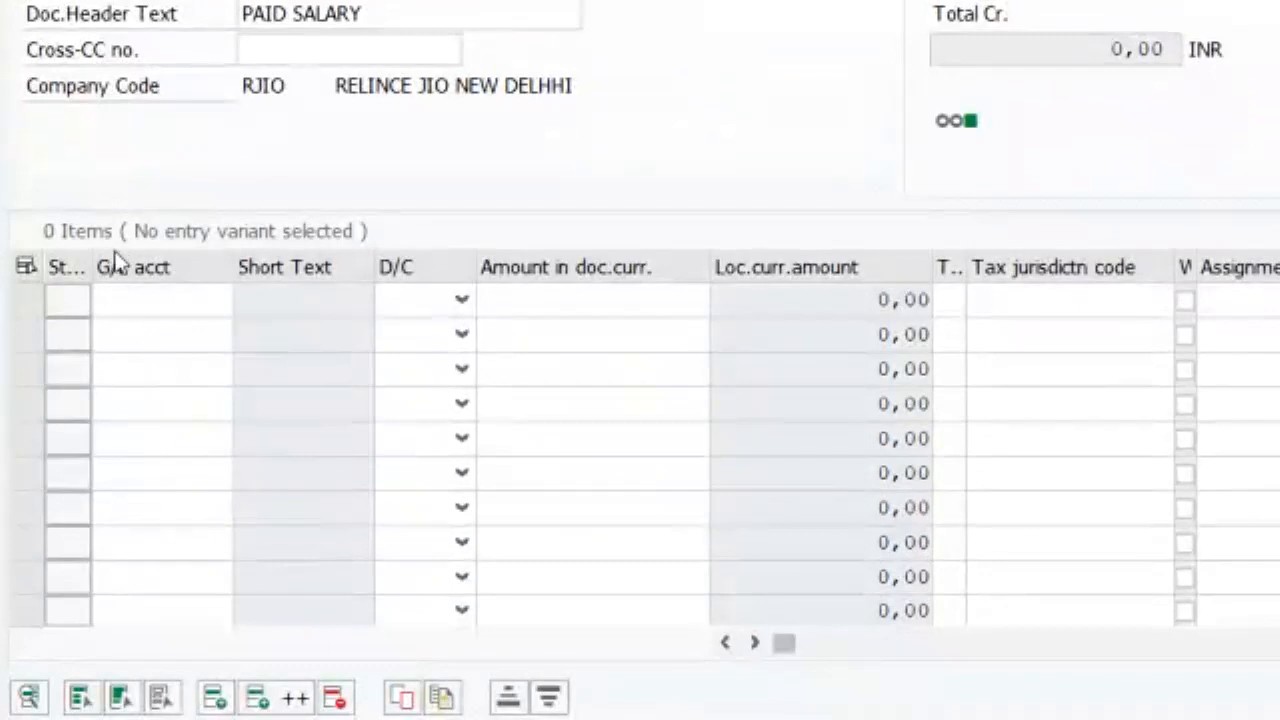
# Add line one debiting SALARY ACCOUNT 400001 for 3300000.
pyautogui.click(134, 300)
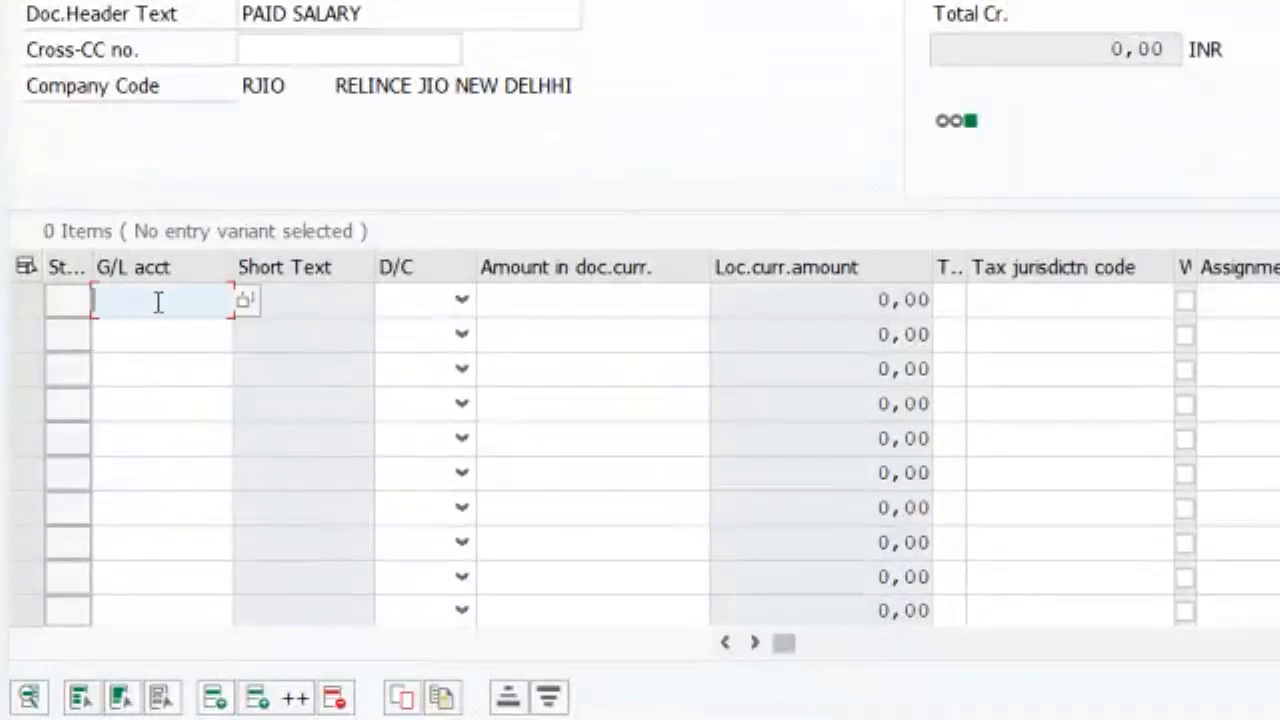
pyautogui.click(246, 307)
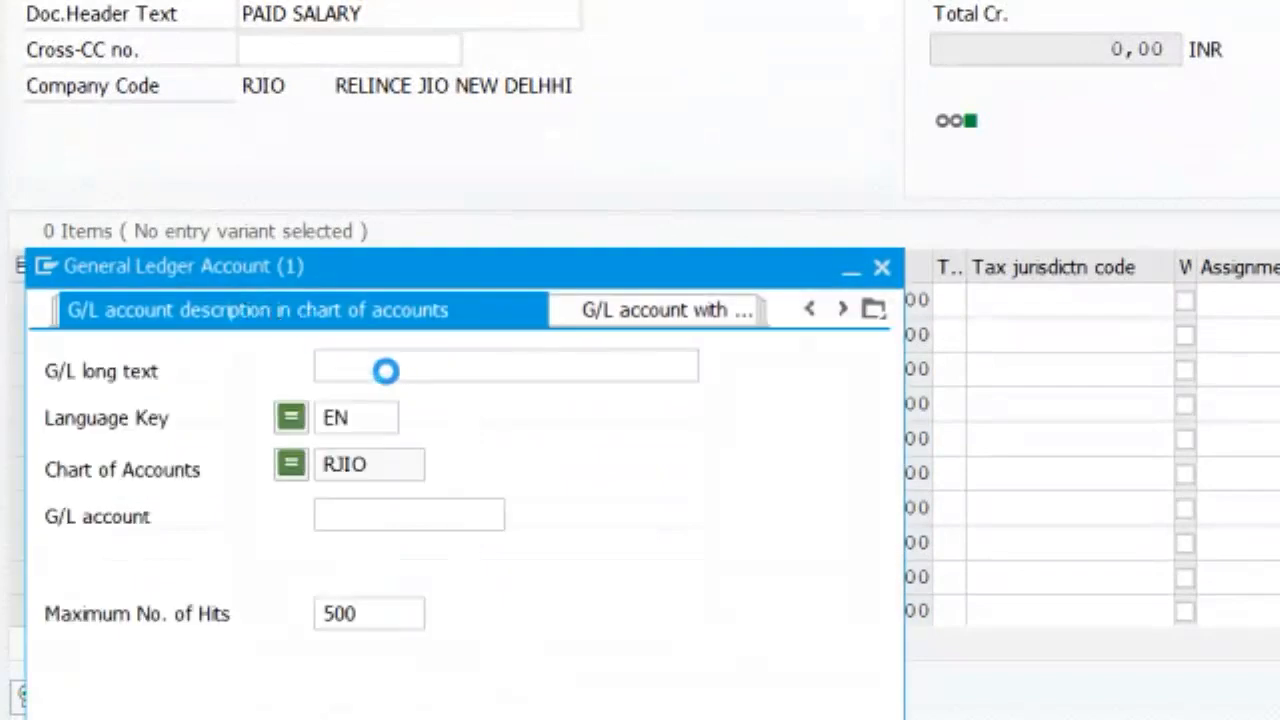
pyautogui.write('*')
pyautogui.press('Return')
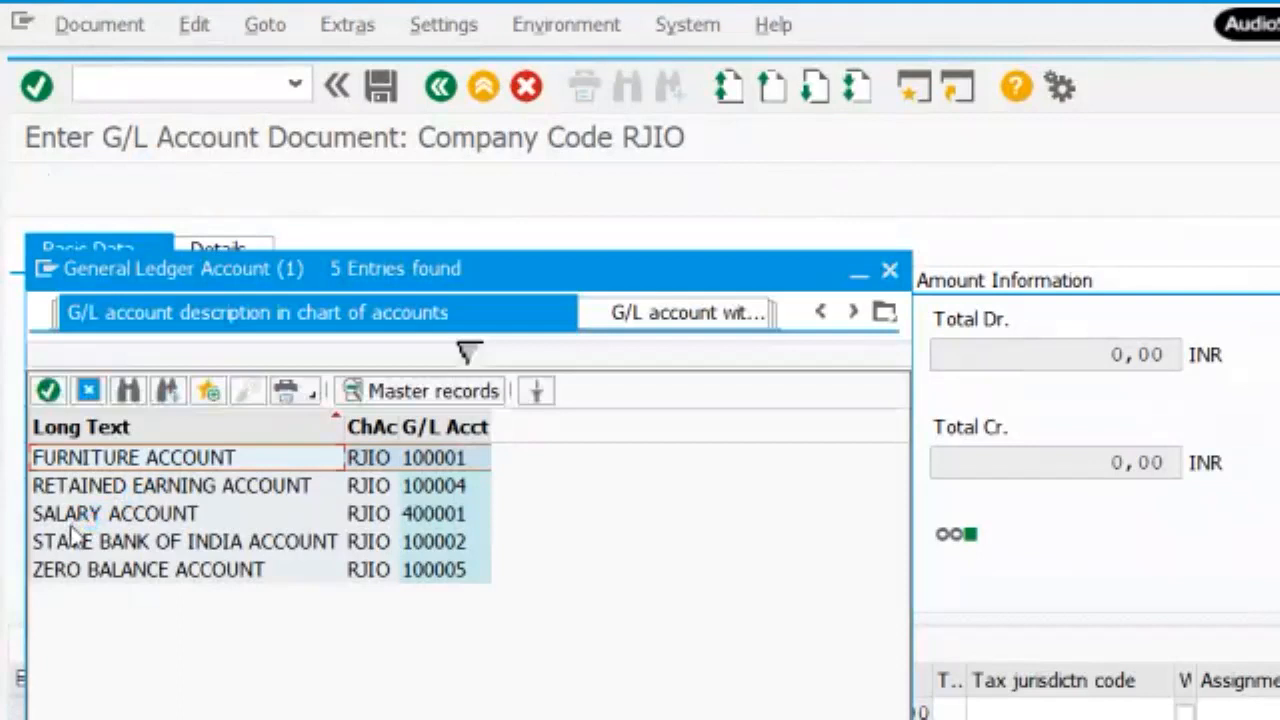
pyautogui.doubleClick(100, 512)
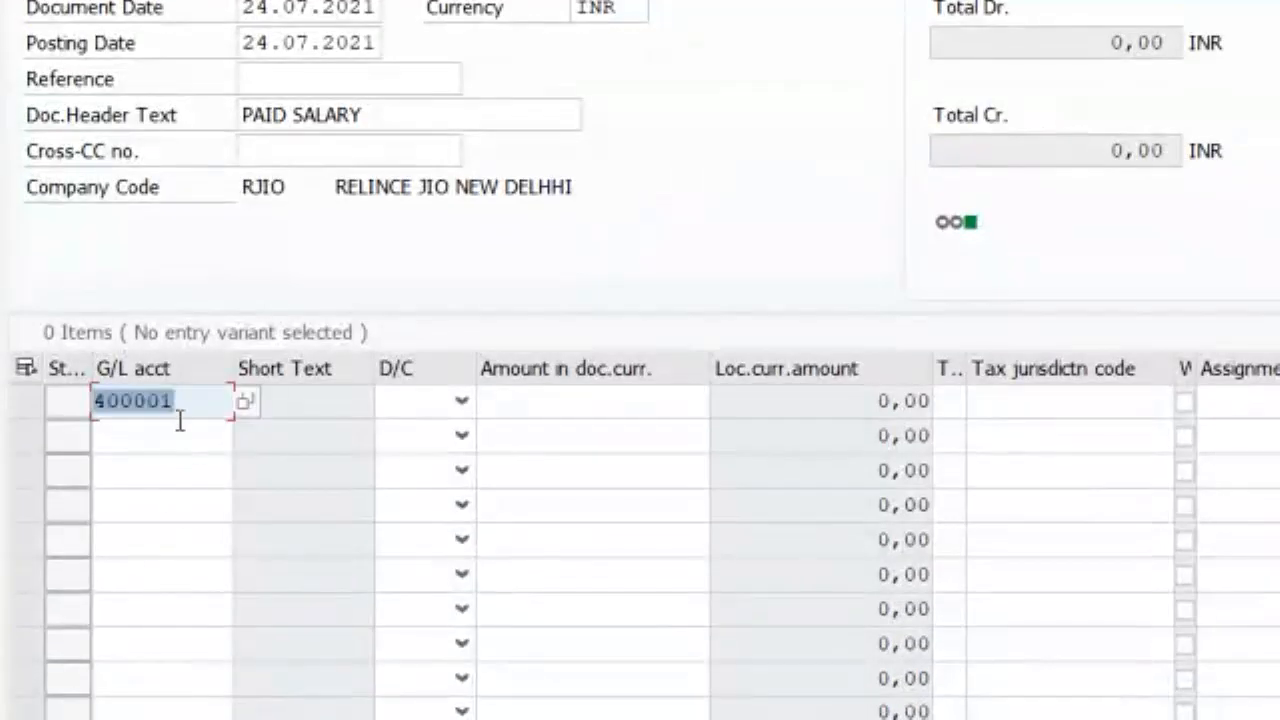
pyautogui.click(121, 402)
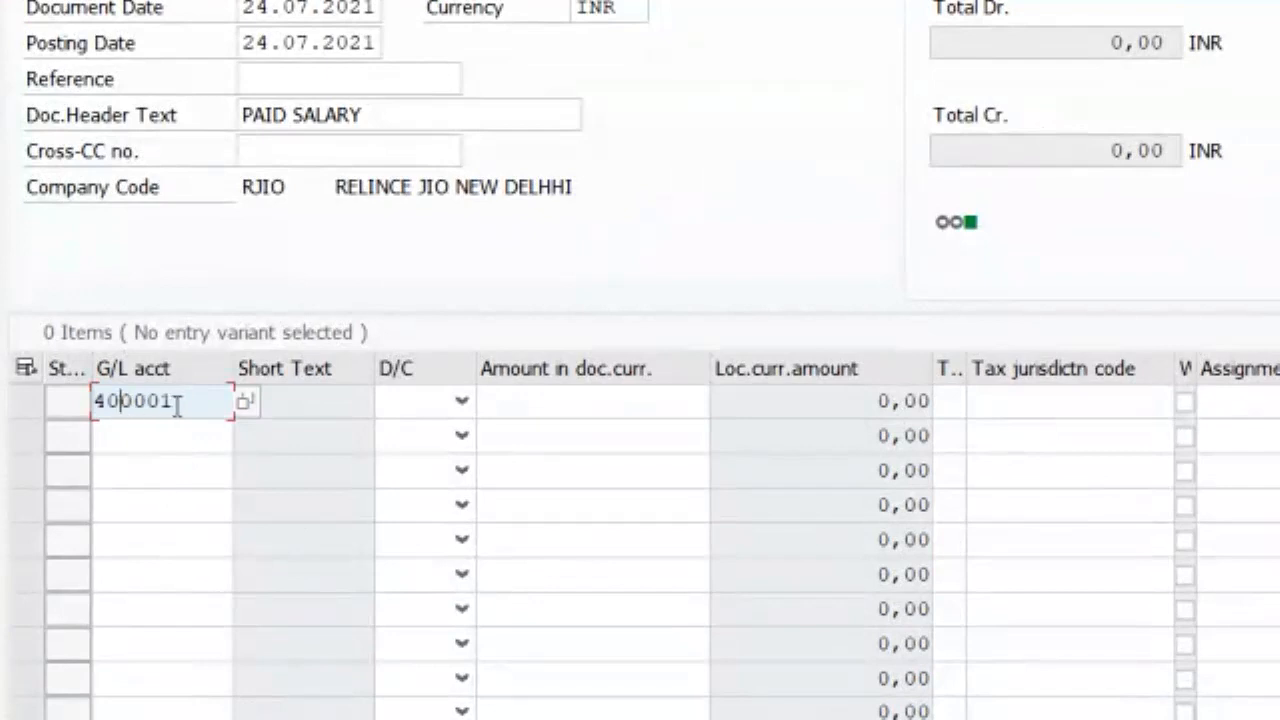
pyautogui.click(425, 411)
pyautogui.click(422, 438)
pyautogui.click(415, 402)
pyautogui.click(435, 465)
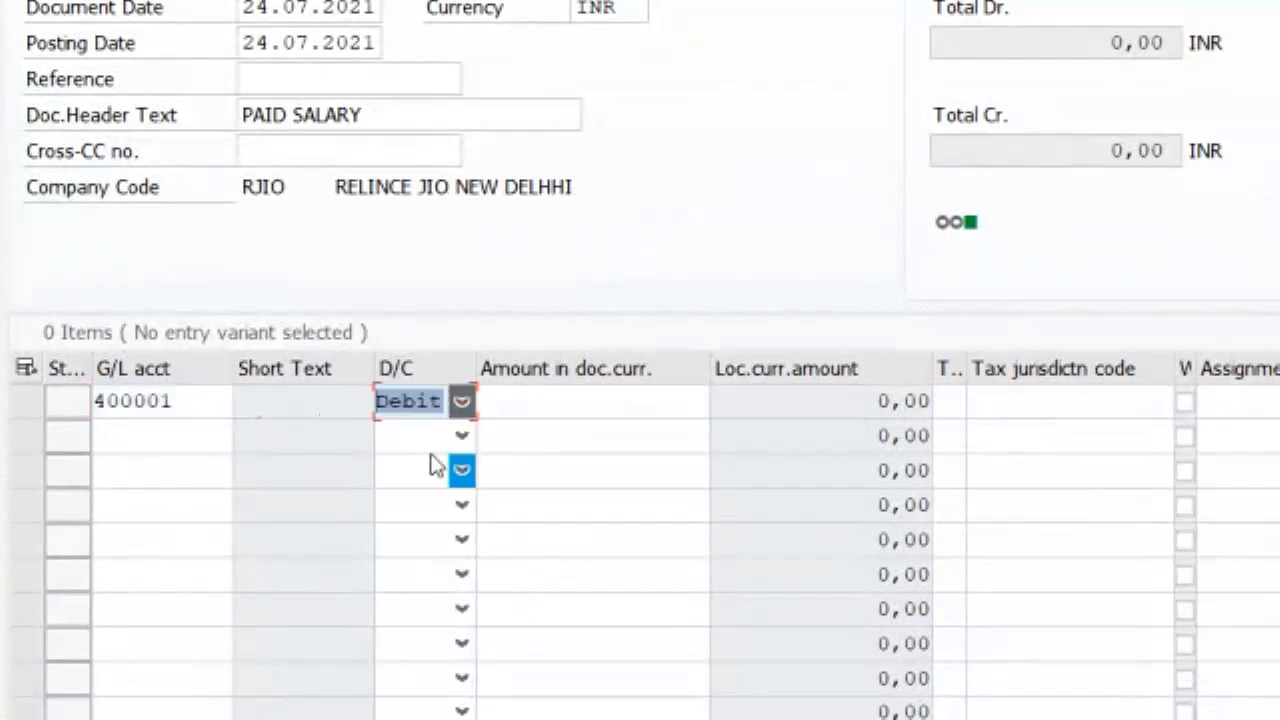
pyautogui.click(549, 403)
pyautogui.write('3300')
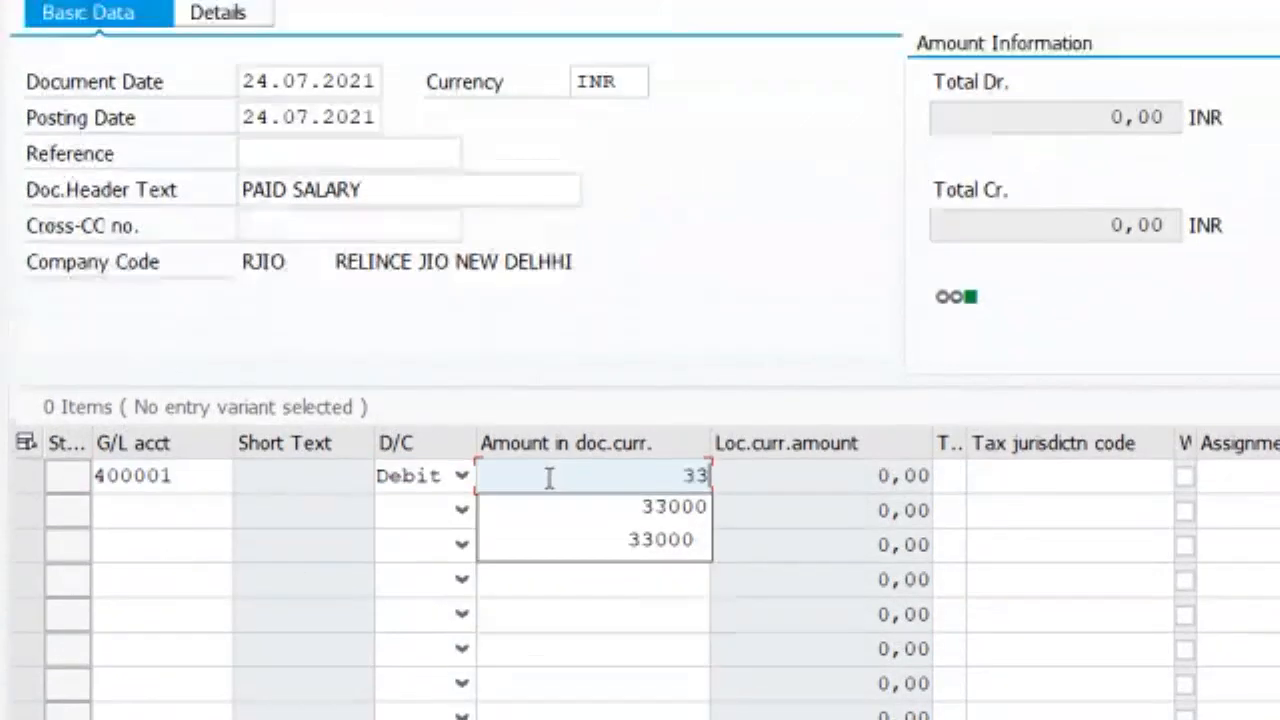
pyautogui.write('000')
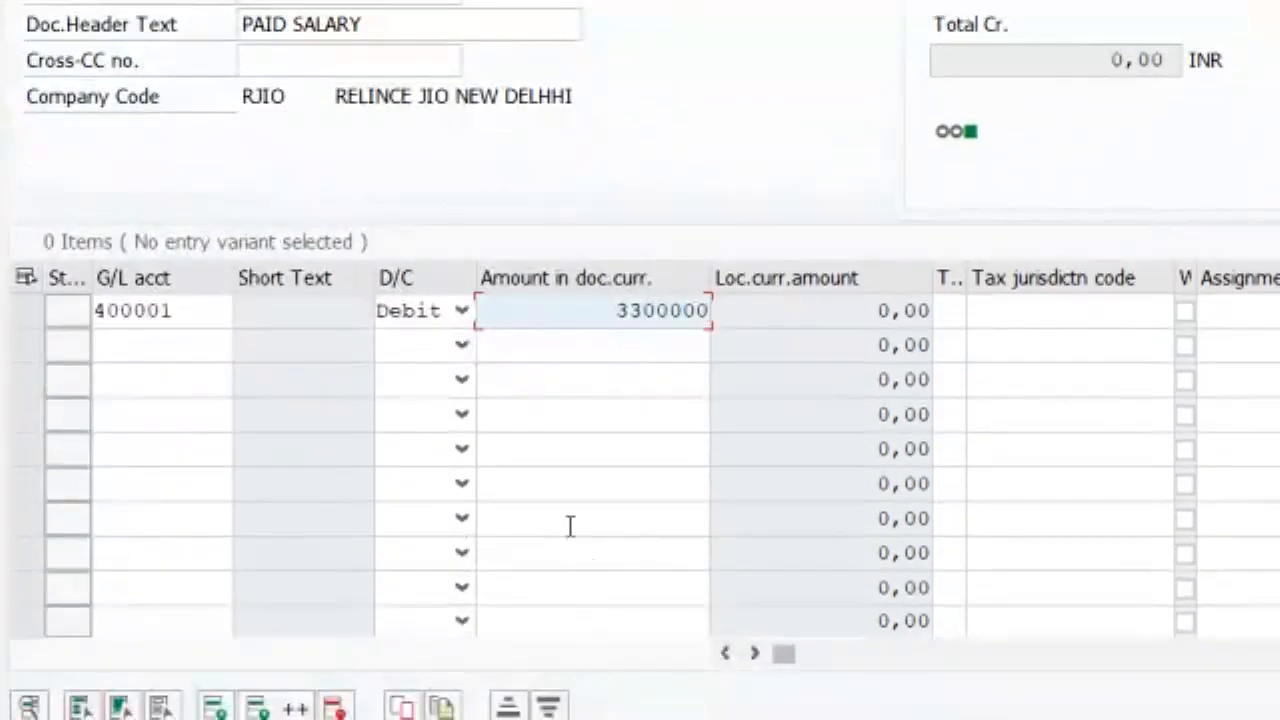
# Add line two crediting STATE BANK OF INDIA account 100002 for 3300000 and validate.
pyautogui.click(142, 346)
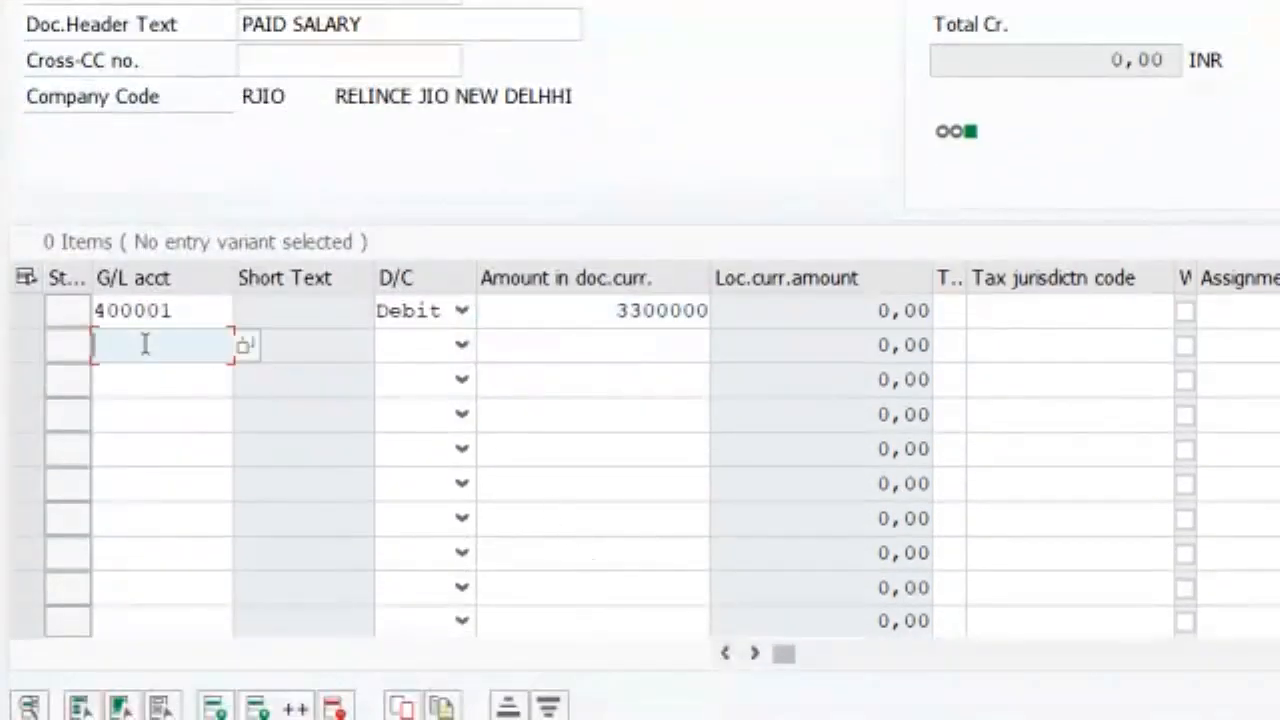
pyautogui.click(244, 347)
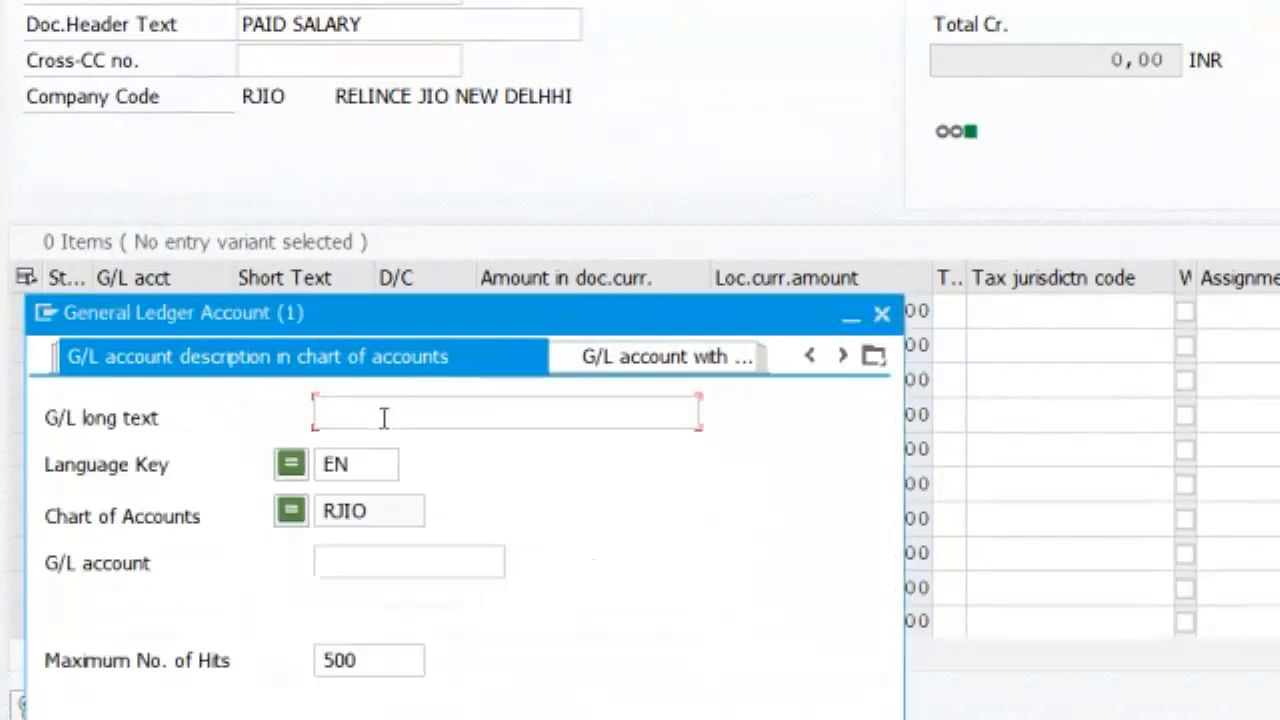
pyautogui.write('*')
pyautogui.press('Return')
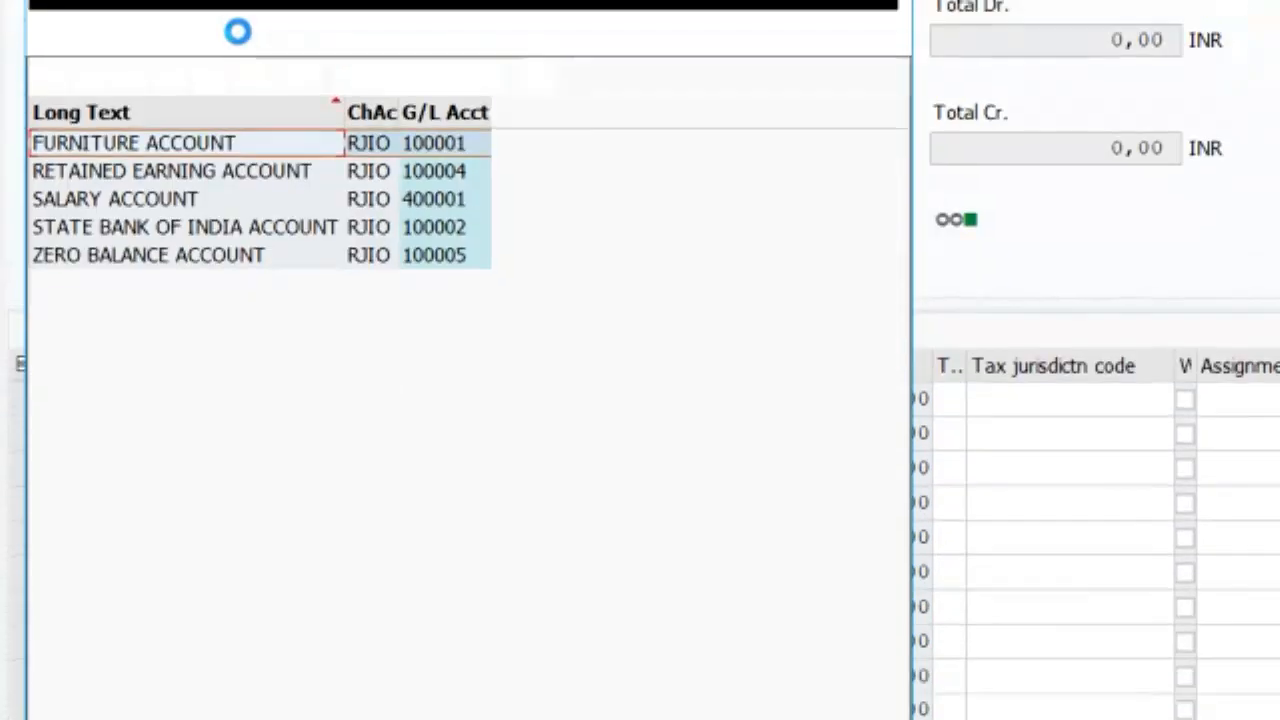
pyautogui.doubleClick(91, 238)
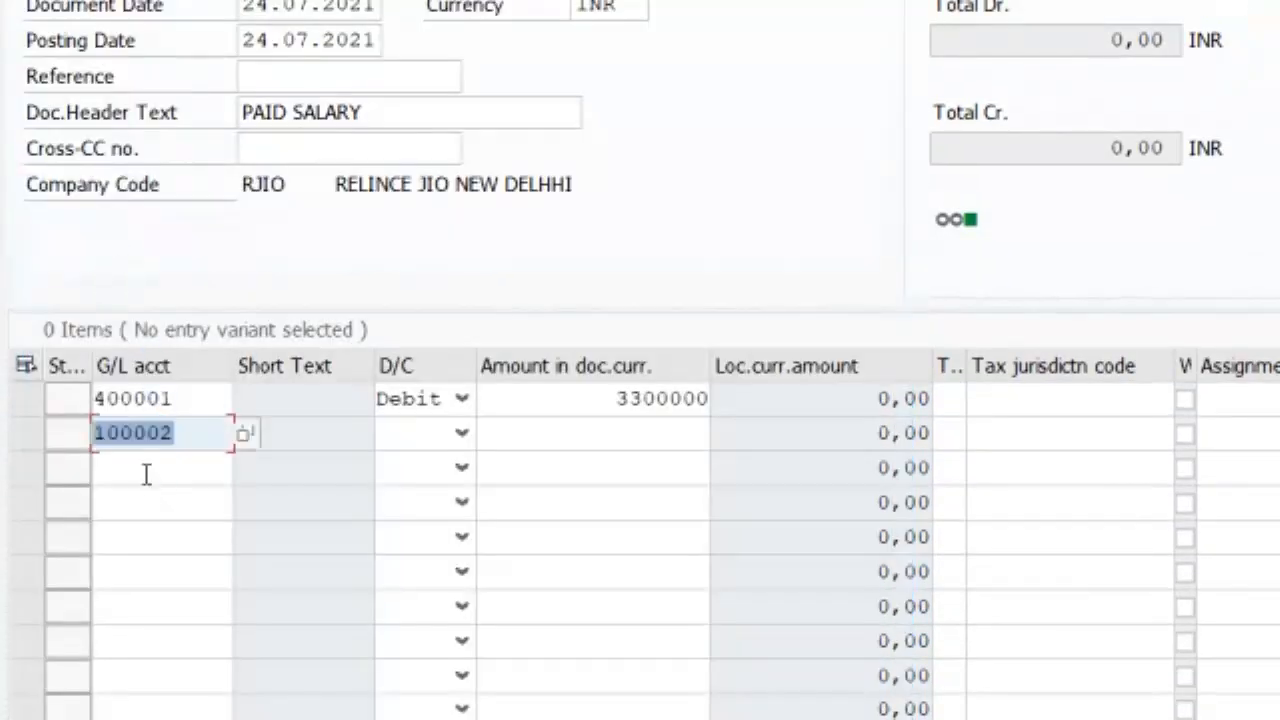
pyautogui.click(455, 437)
pyautogui.click(443, 467)
pyautogui.click(561, 440)
pyautogui.write('3300000')
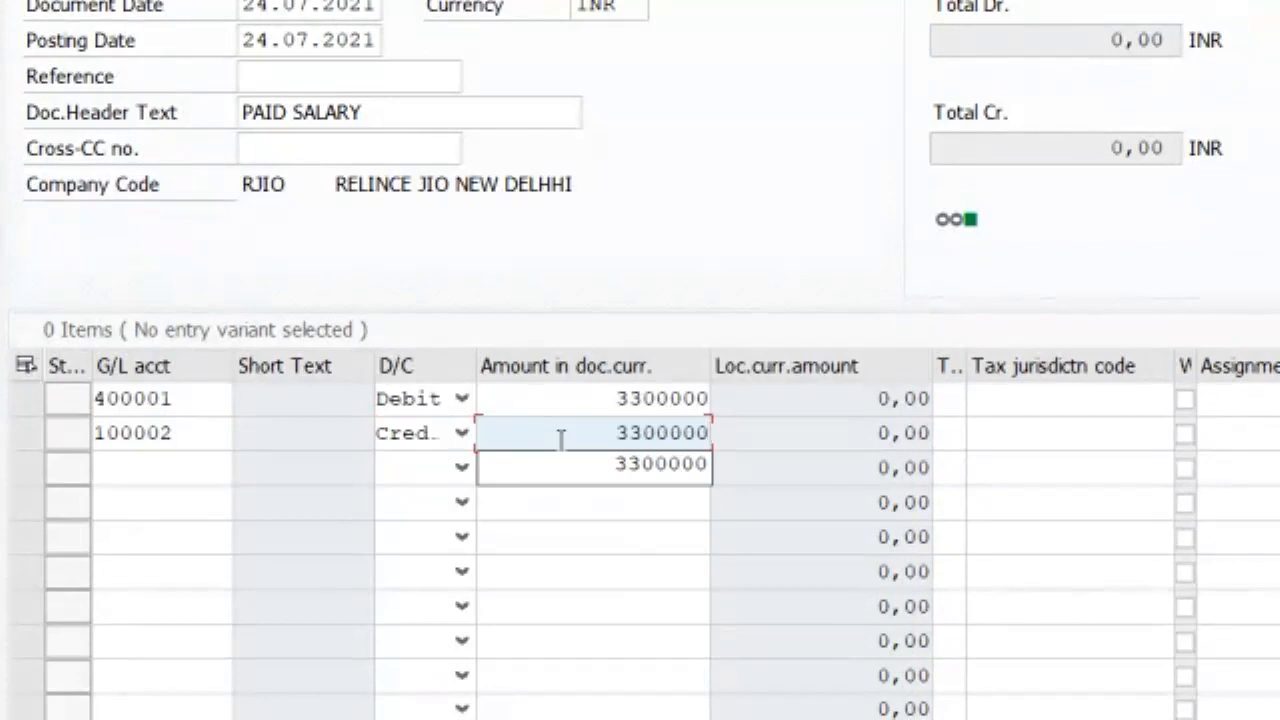
pyautogui.press('Return')
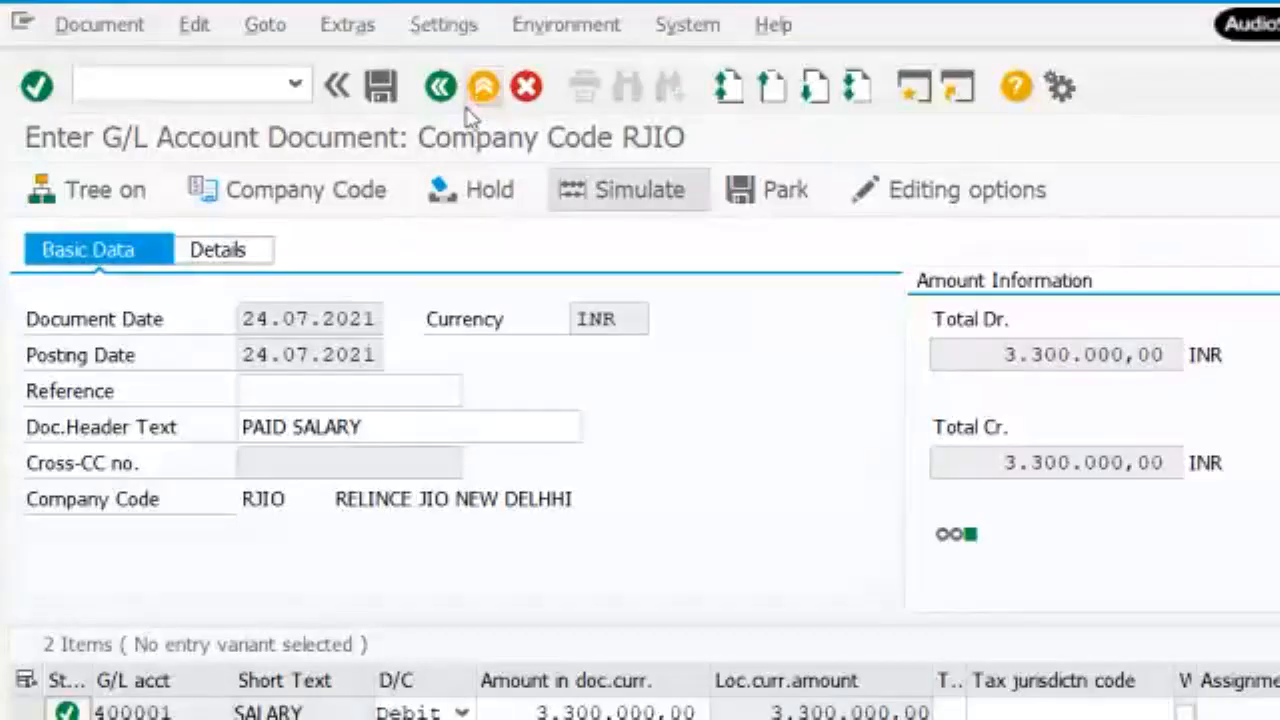
# Post the balanced PAID SALARY G/L document for company code RJIO.
pyautogui.click(391, 86)
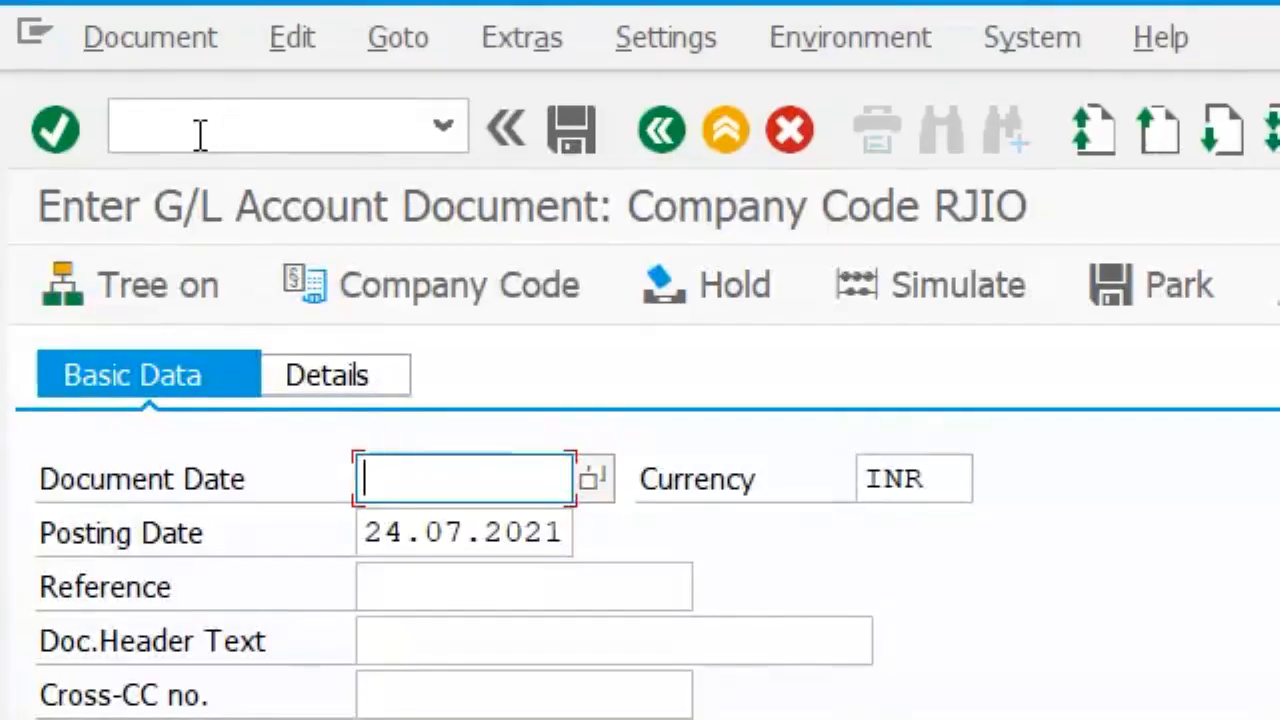
# List all line items of salary account 400001 in RJIO via FBL3N, totalling 3.436.000,00 INR.
pyautogui.click(200, 135)
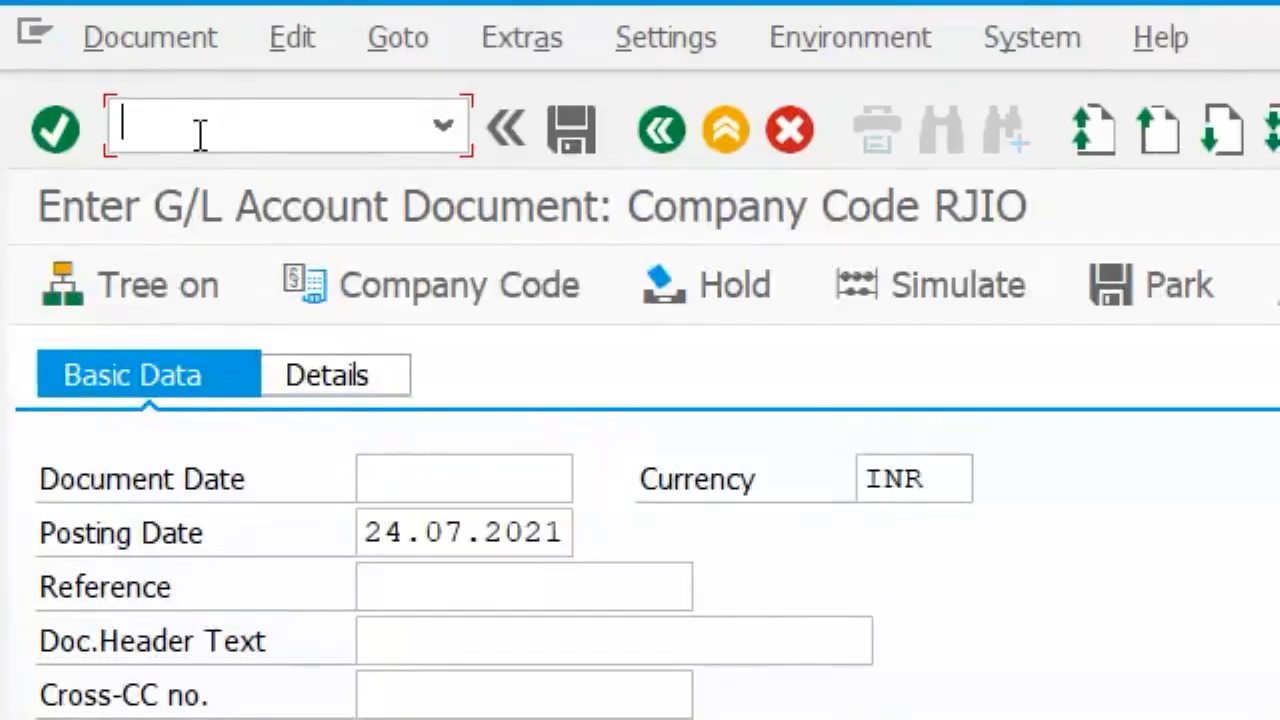
pyautogui.write('/NFBL3N')
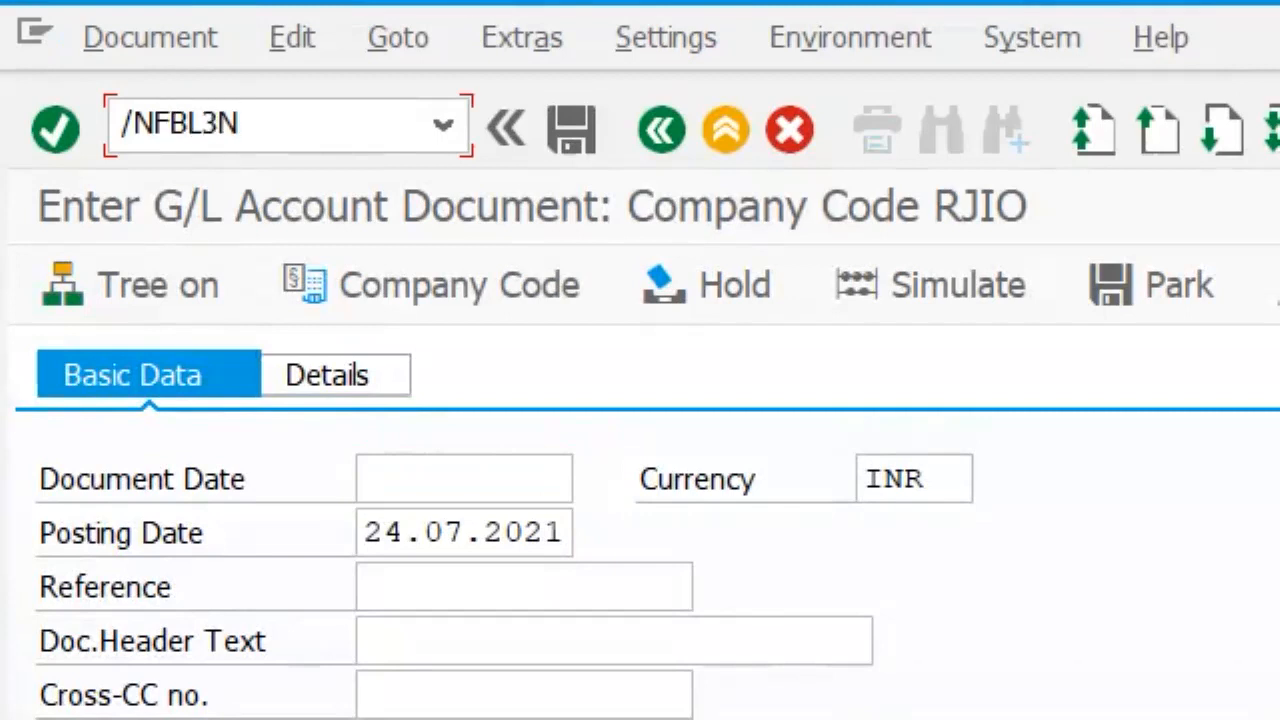
pyautogui.press('Return')
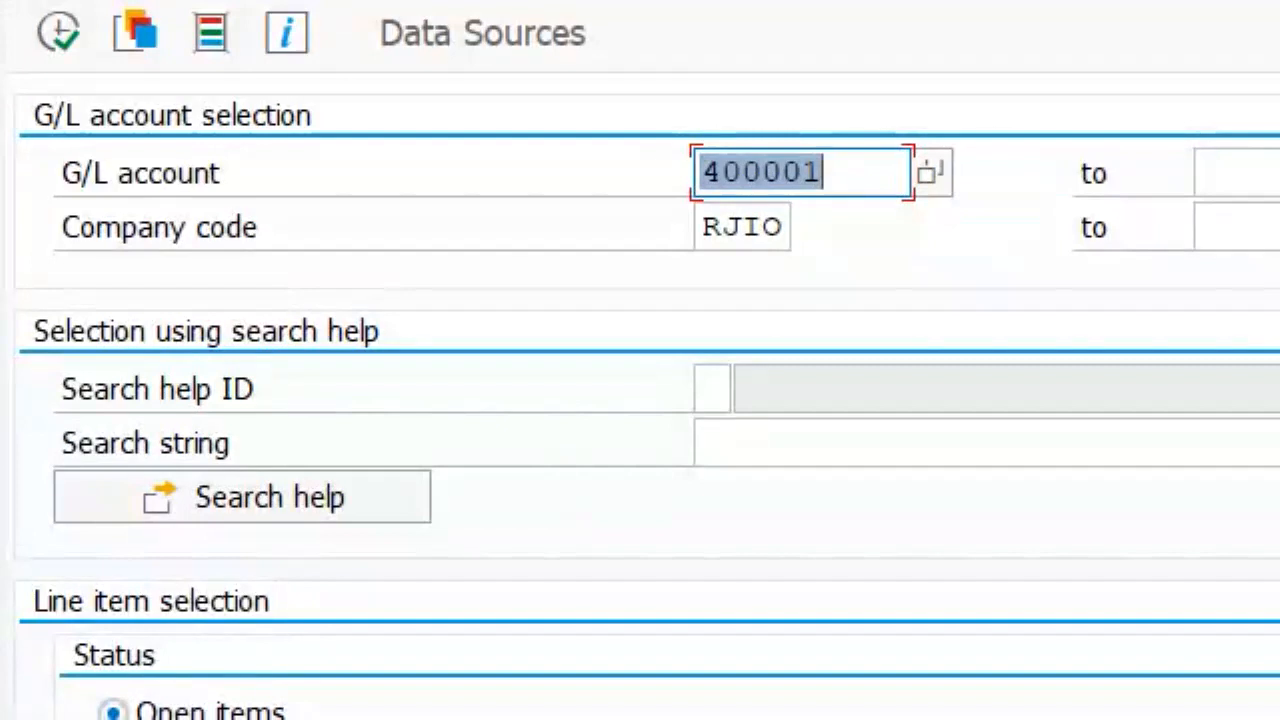
pyautogui.click(864, 175)
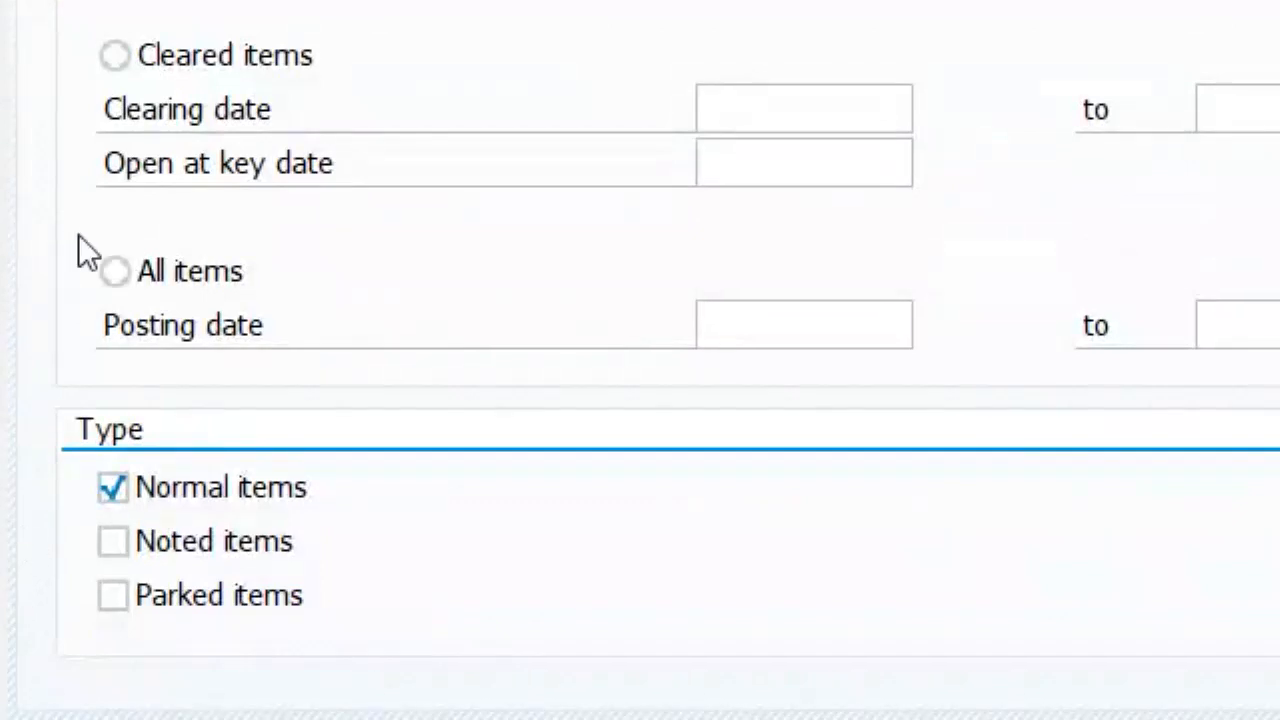
pyautogui.click(134, 270)
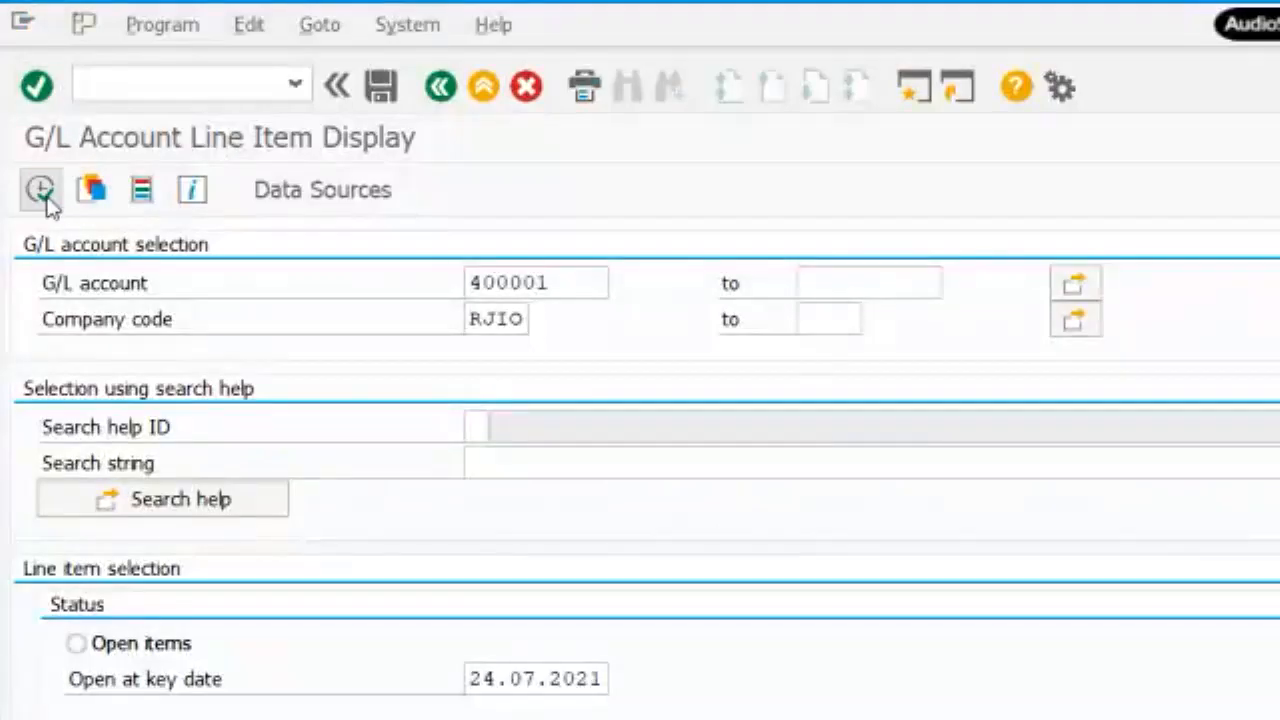
pyautogui.click(42, 192)
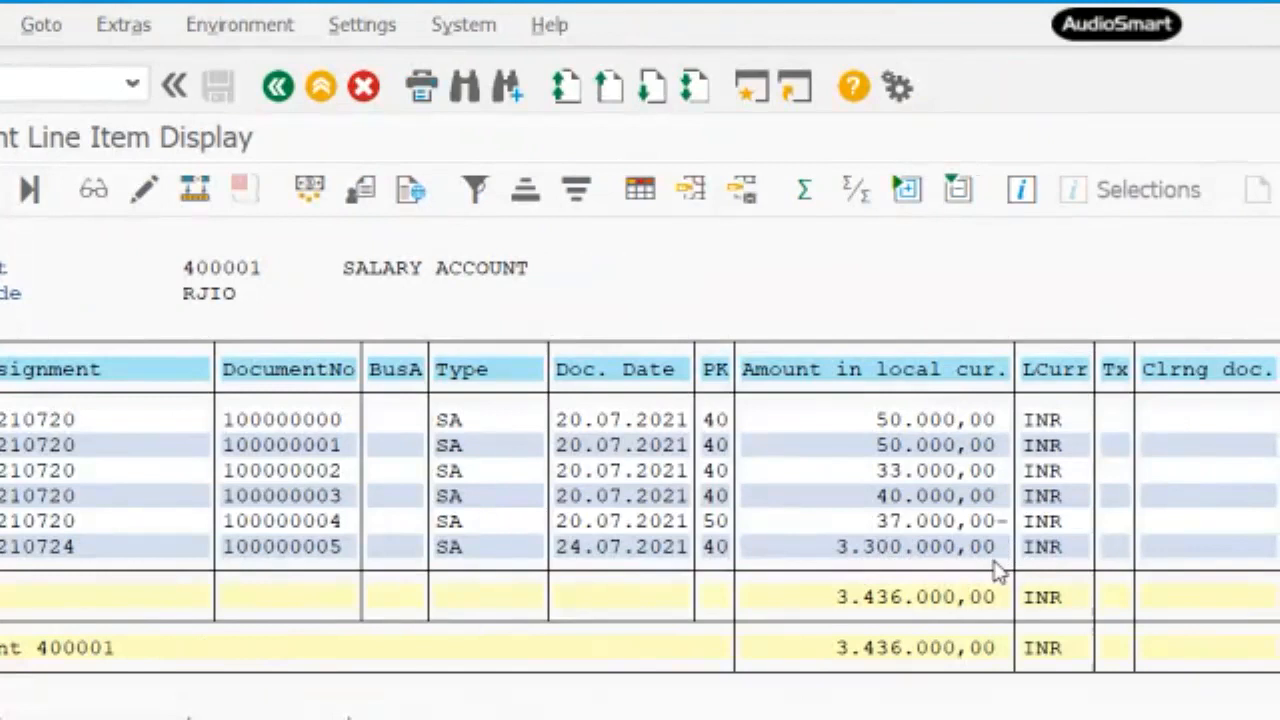
pyautogui.click(121, 85)
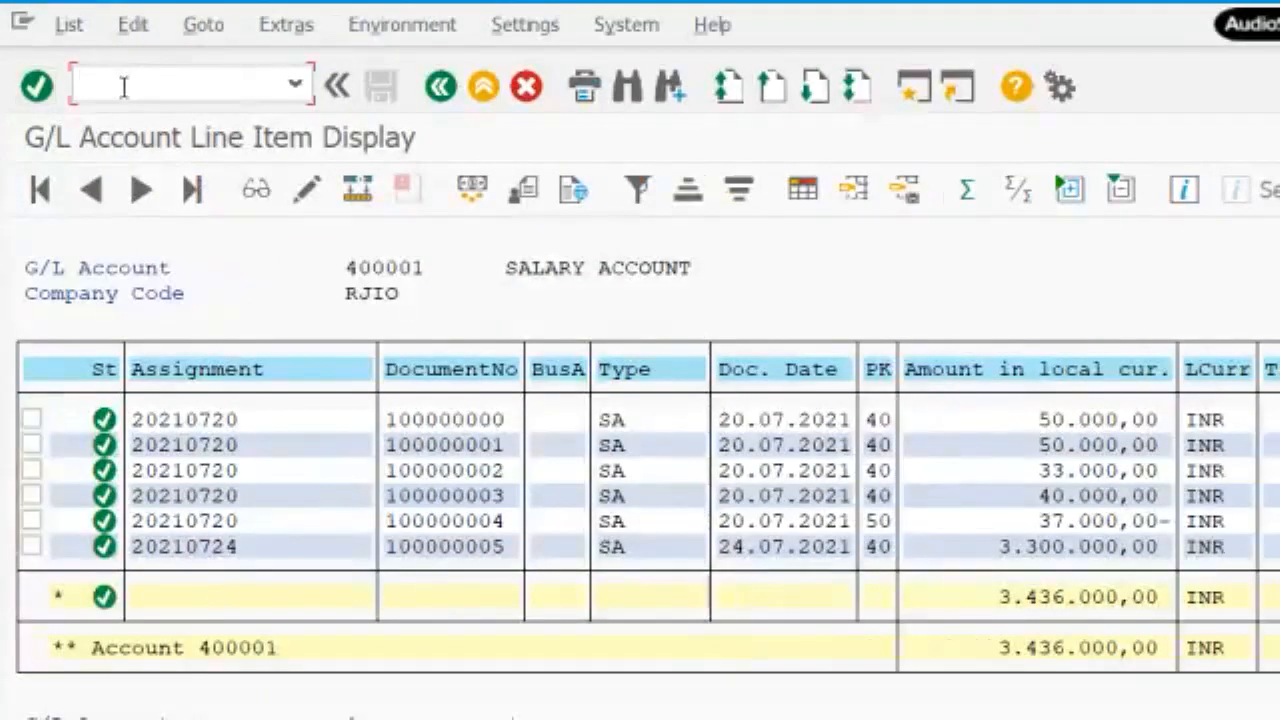
pyautogui.write('/NFB08')
# Enter document number 100000005 in the FB08 reversal header.
pyautogui.press('Return')
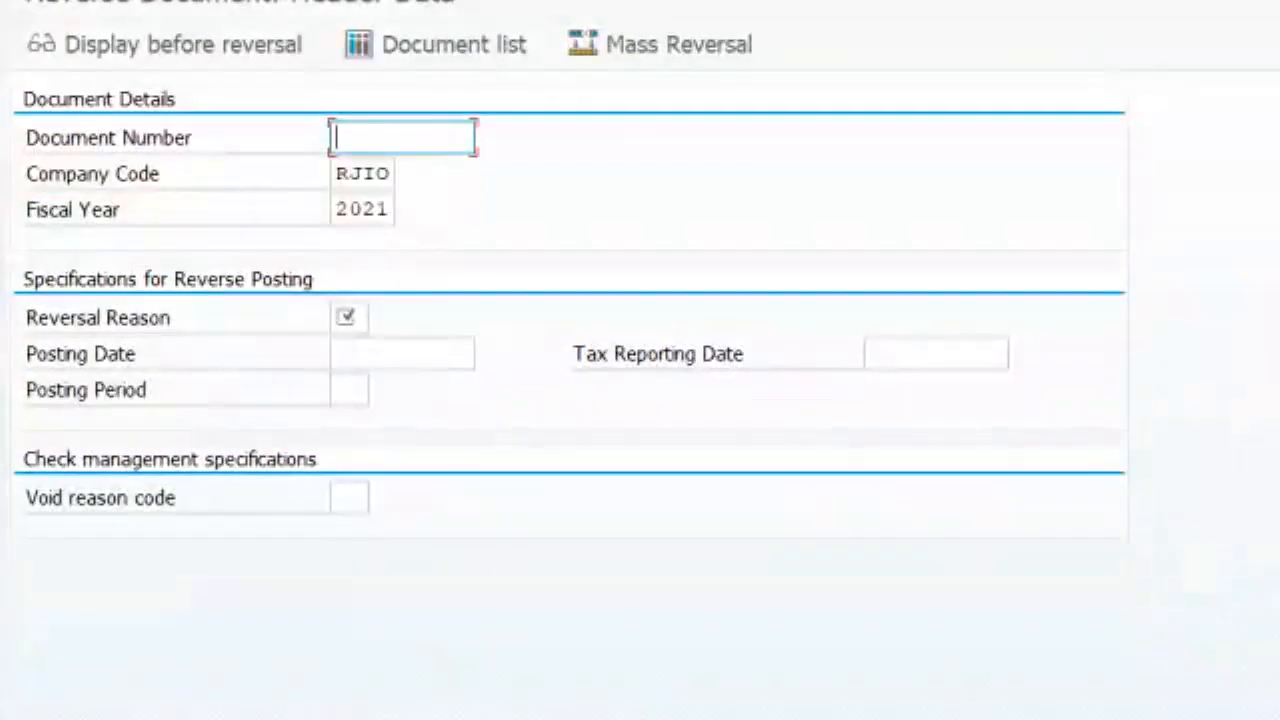
pyautogui.write('1')
pyautogui.press('Down')
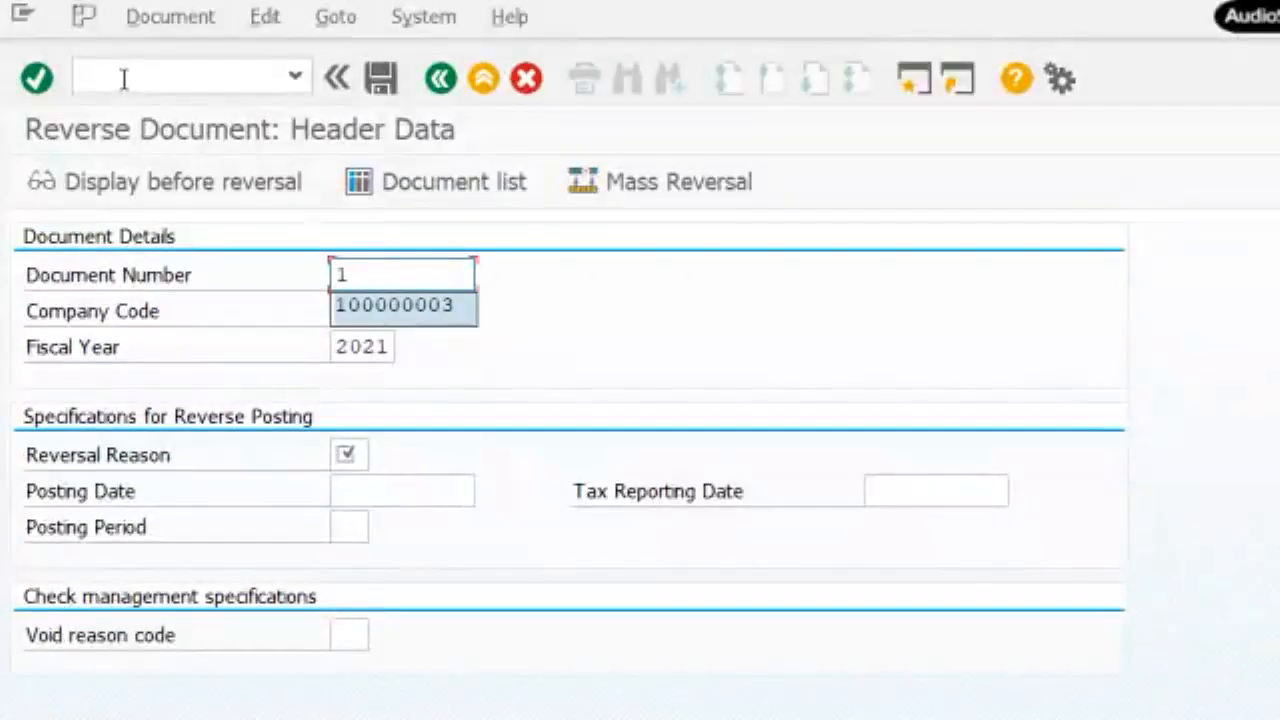
pyautogui.press('Return')
pyautogui.press('BackSpace')
pyautogui.write('5')
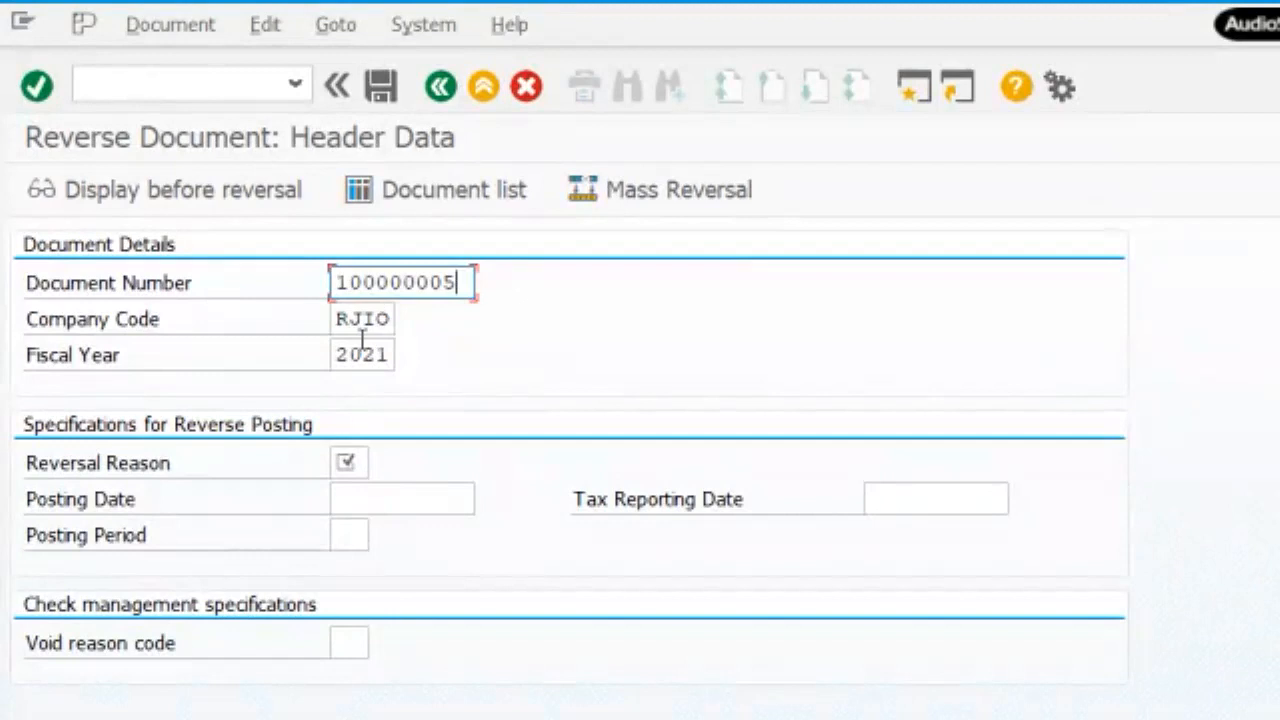
# Set reversal reason 01 and preview the document's salary and SBI lines.
pyautogui.click(358, 463)
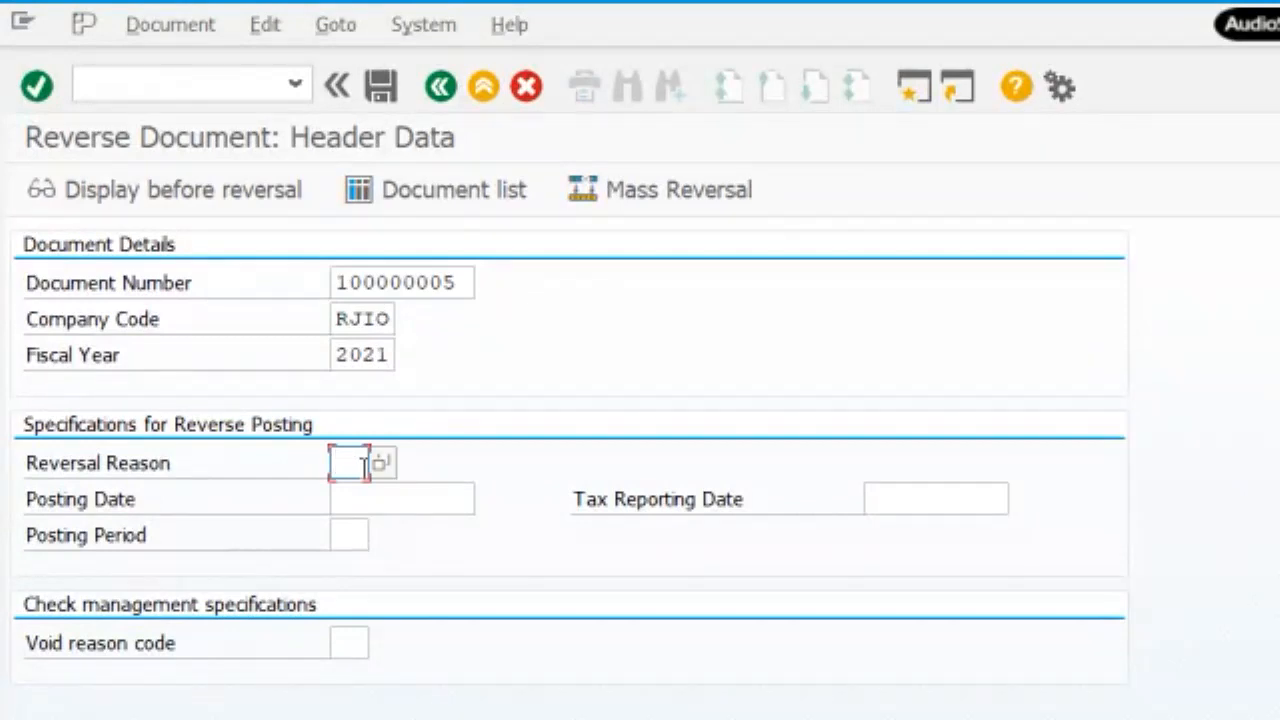
pyautogui.write('01')
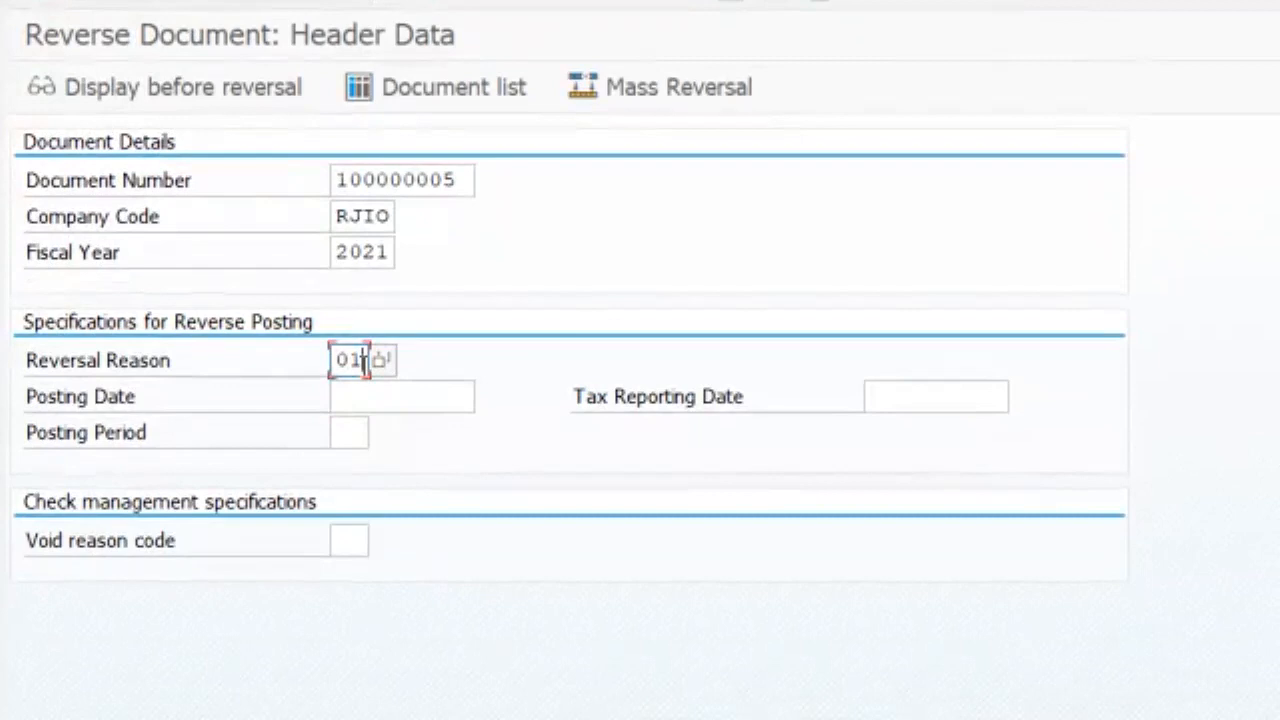
pyautogui.click(200, 107)
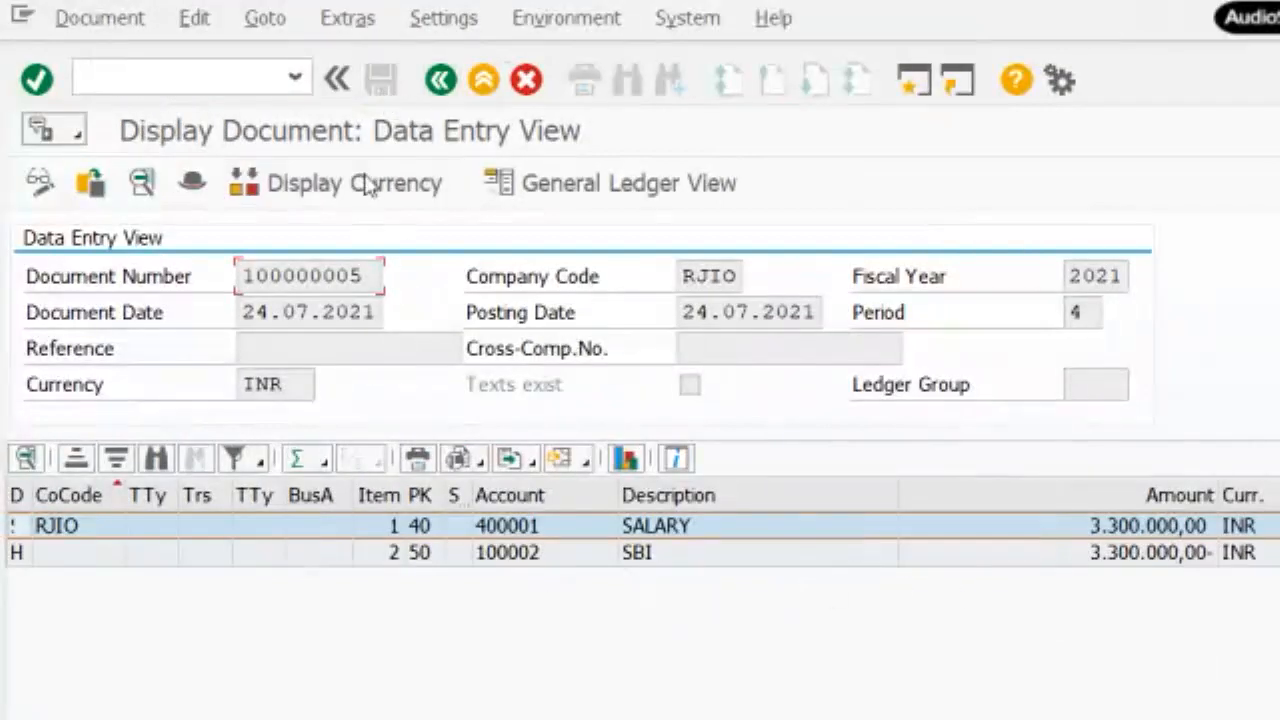
# Return to the reversal header and post the reversal of document 100000005 with reason 01.
pyautogui.click(440, 82)
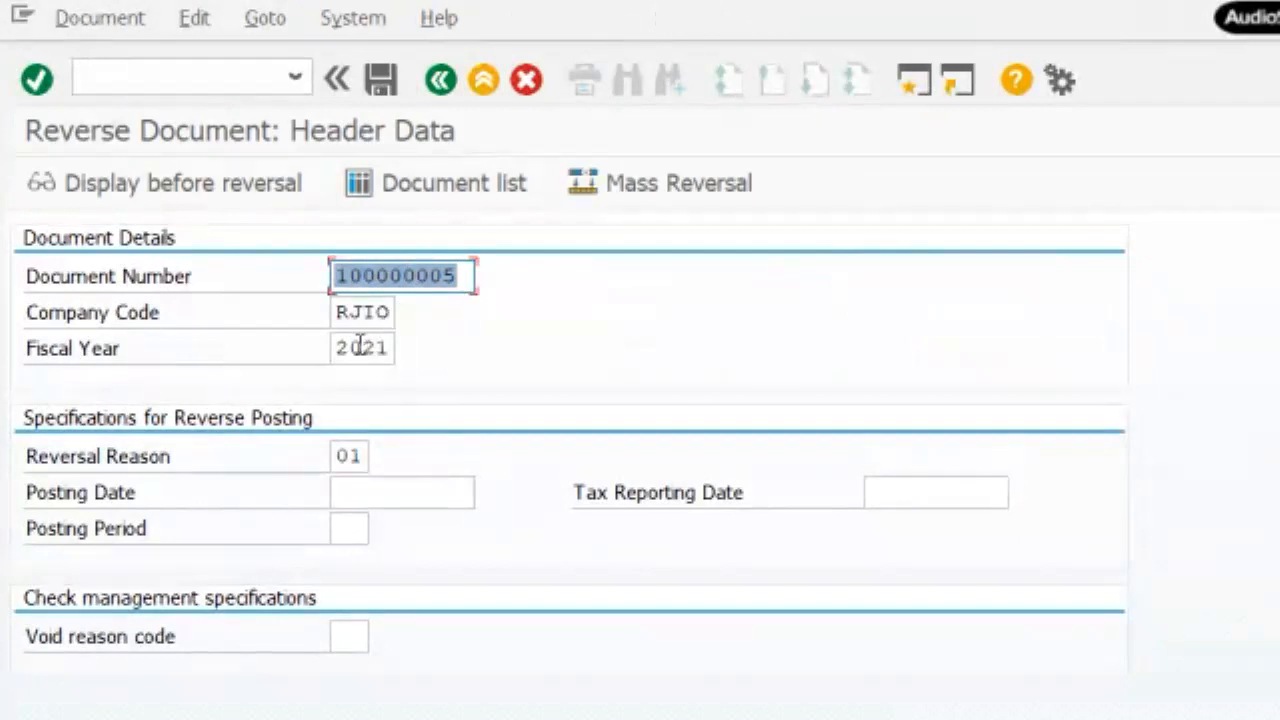
pyautogui.click(460, 276)
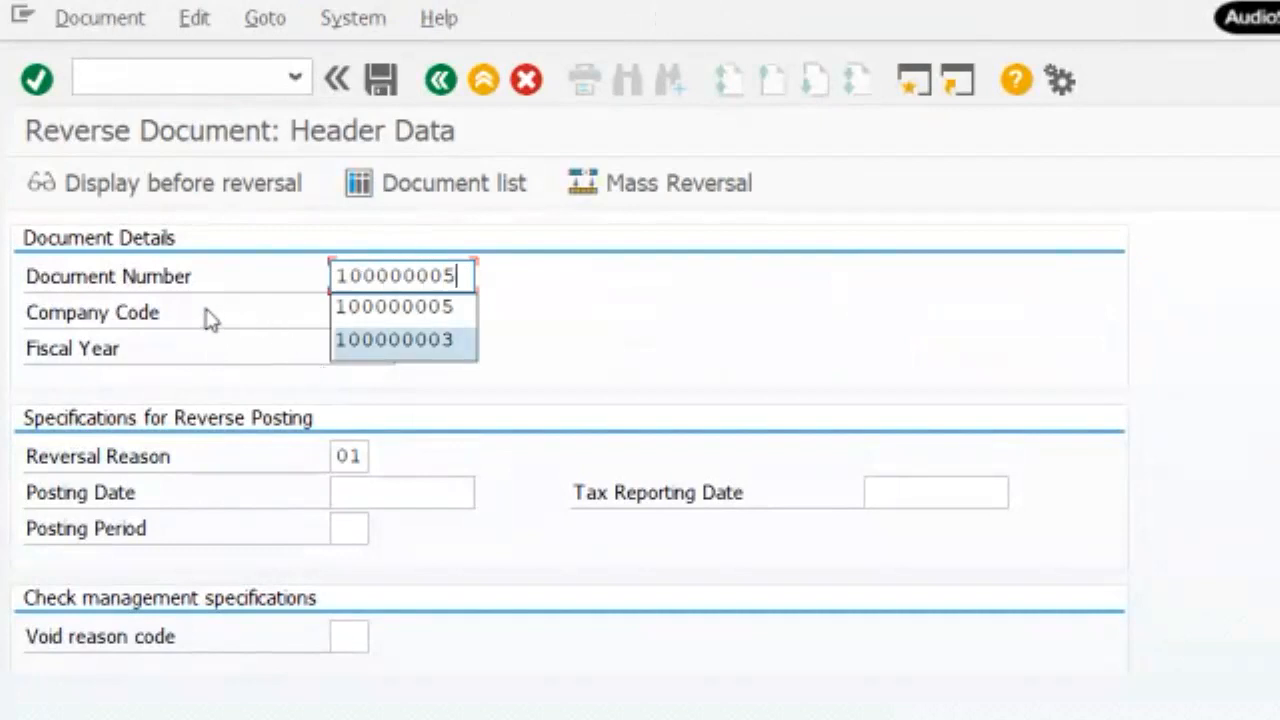
pyautogui.click(374, 82)
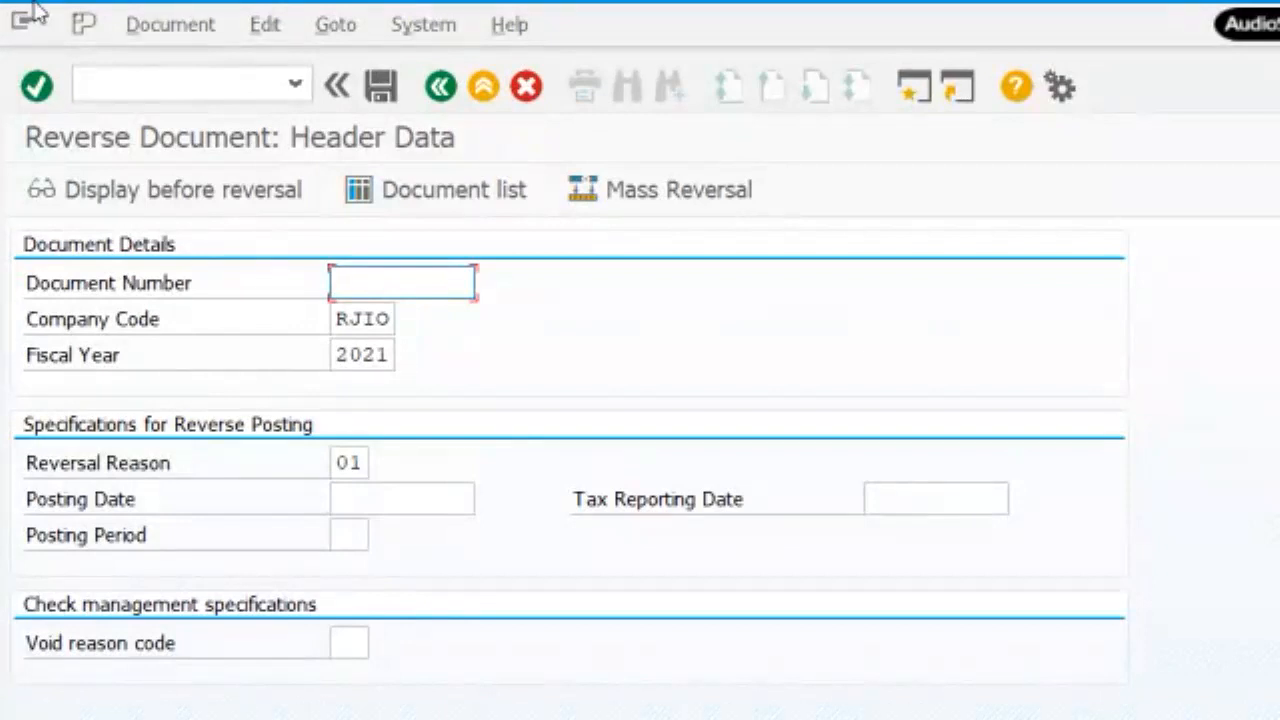
# Run FBL3N for account 400001 in RJIO, now showing reversal document 100000006 and 136.000,00 INR total.
pyautogui.click(166, 84)
pyautogui.write('/NFBL3N')
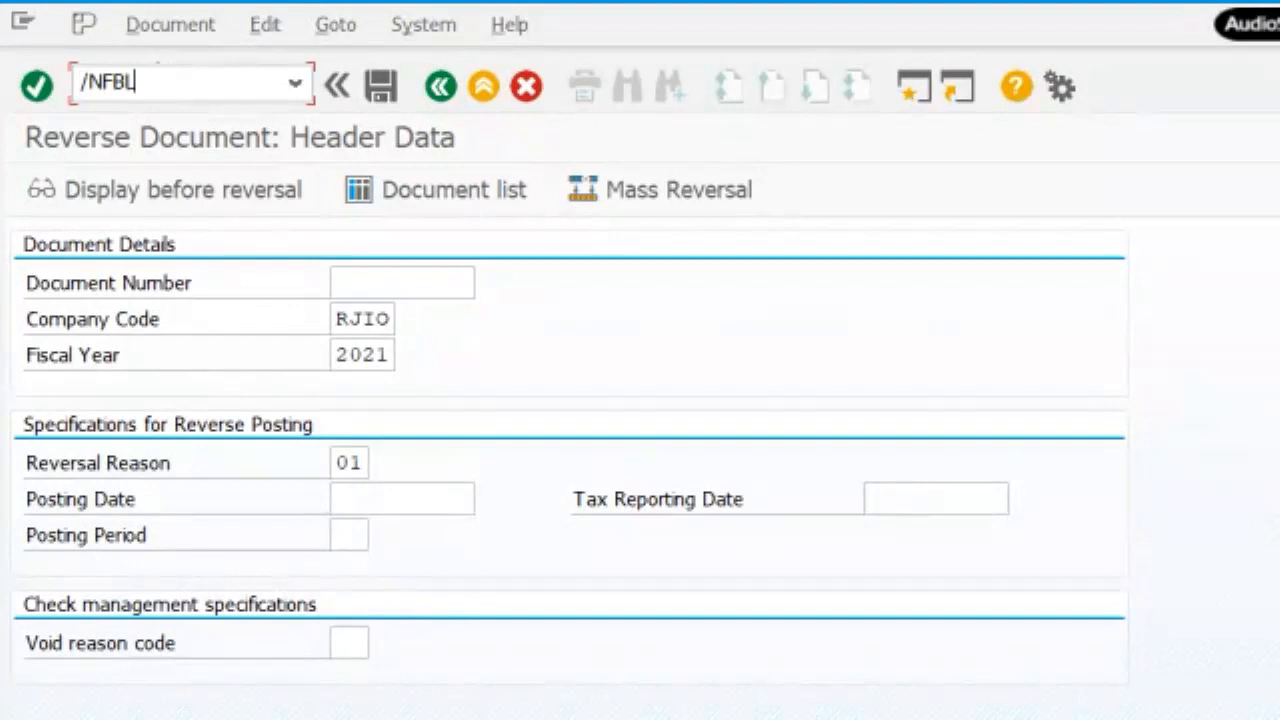
pyautogui.press('Return')
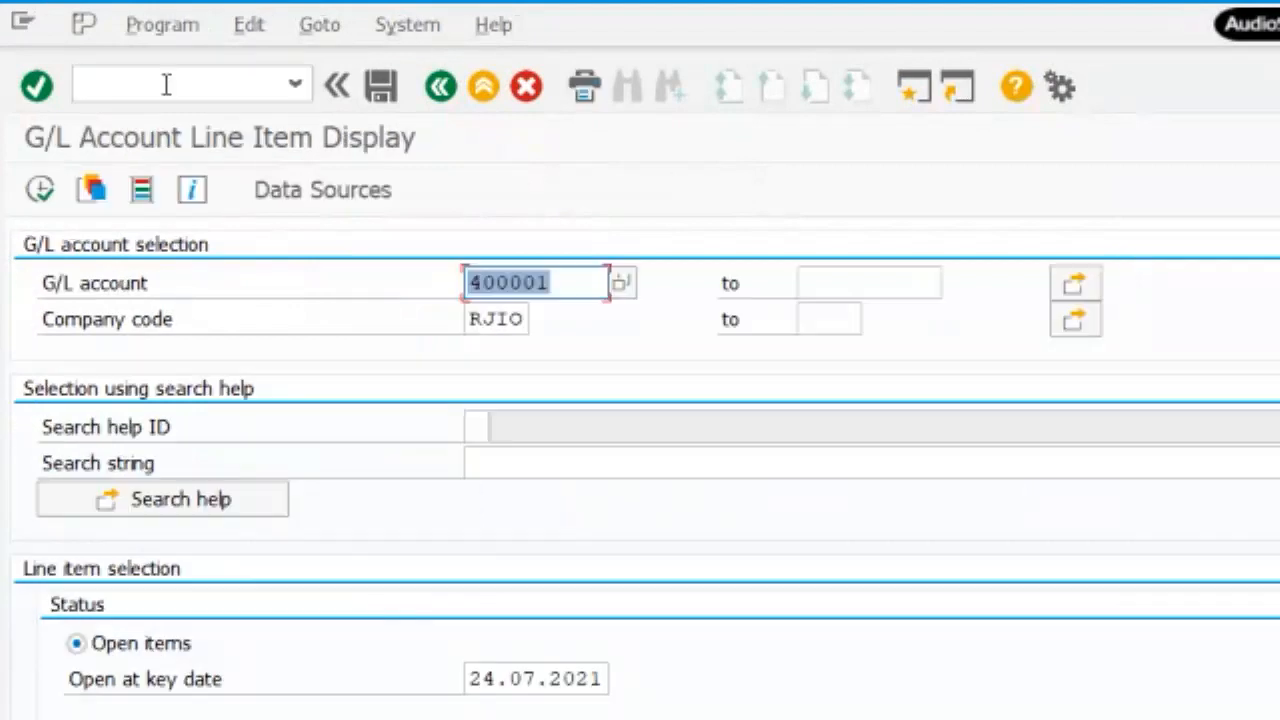
pyautogui.click(40, 190)
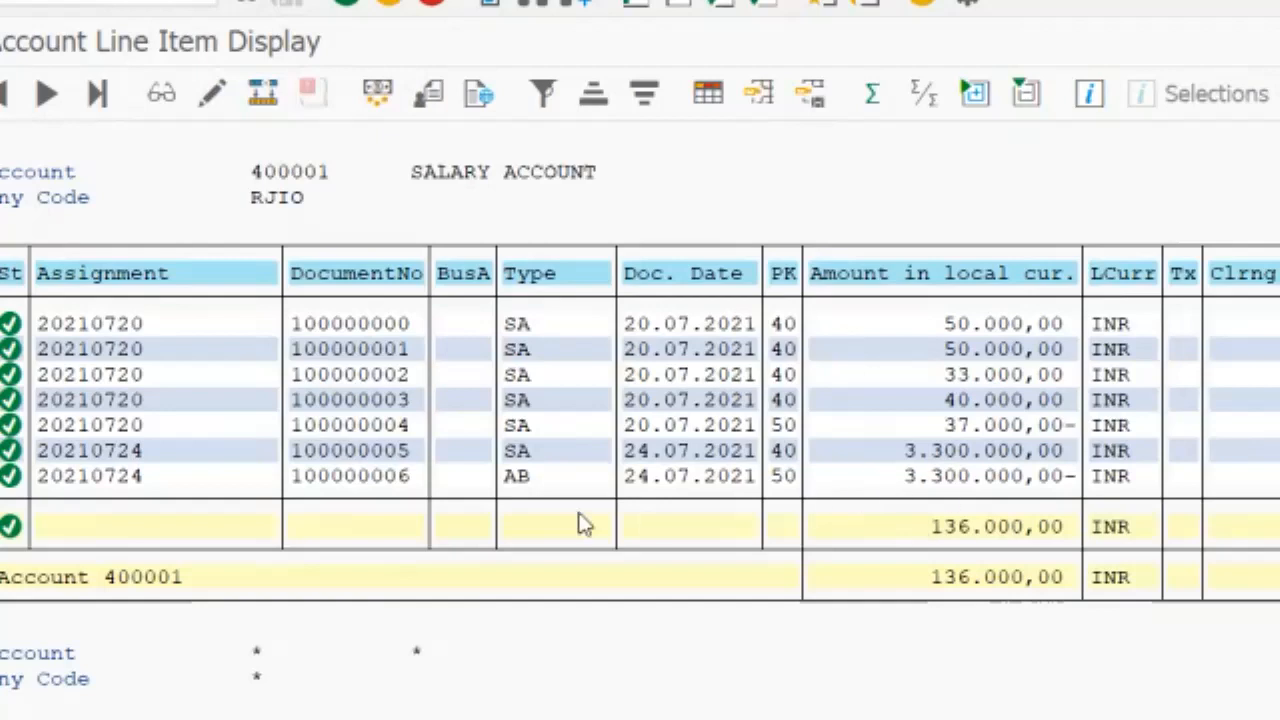
# Give line item 1 of reversal document 100000006 the text 'BYMISTAKE' and save it.
pyautogui.click(535, 483)
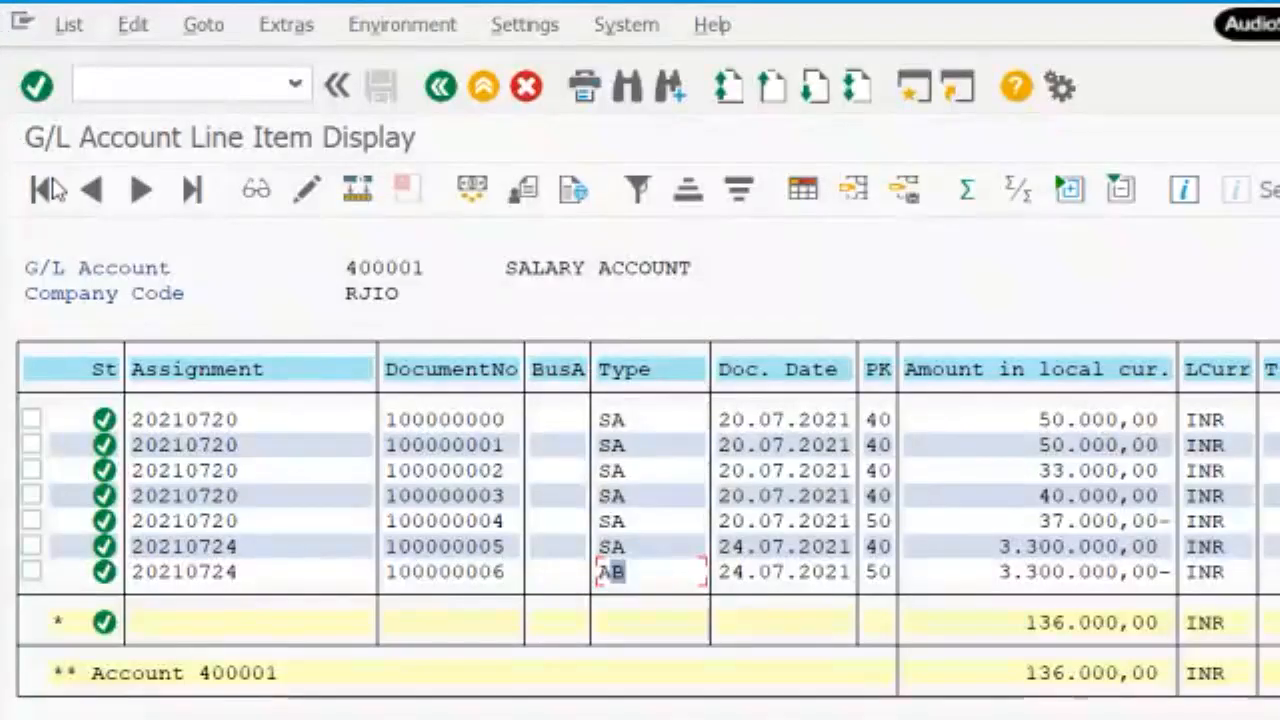
pyautogui.click(318, 195)
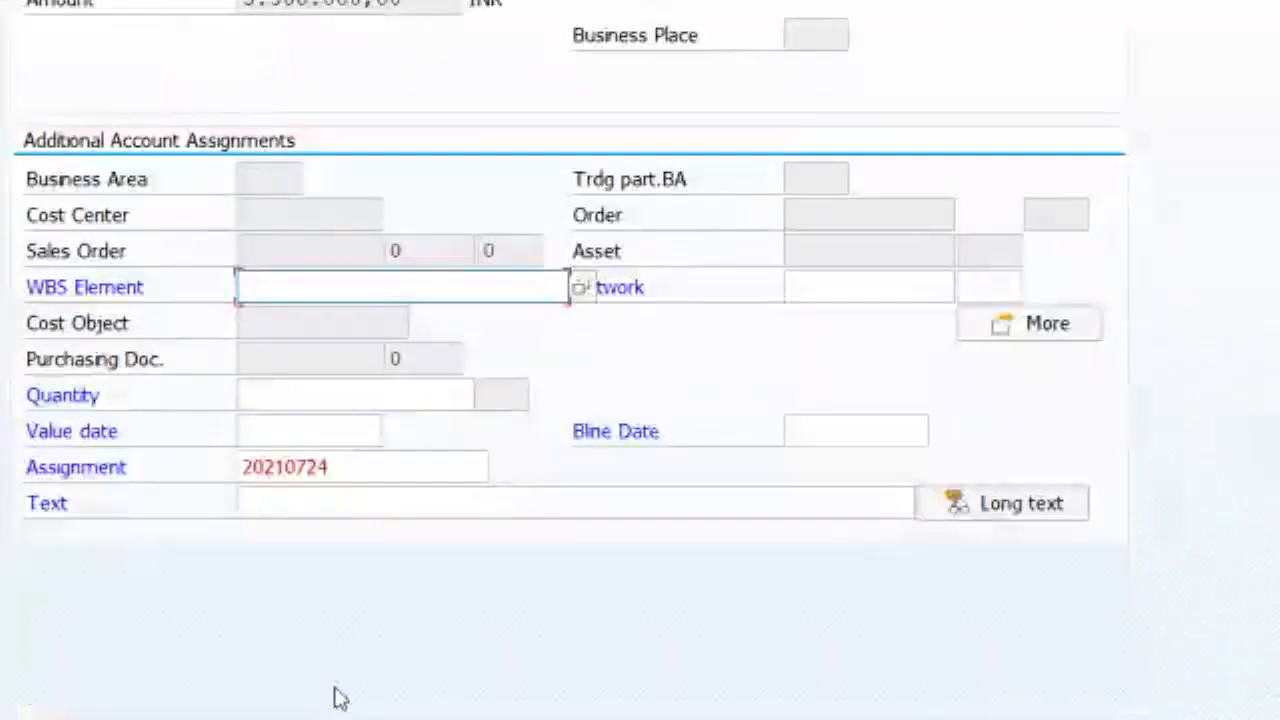
pyautogui.click(312, 503)
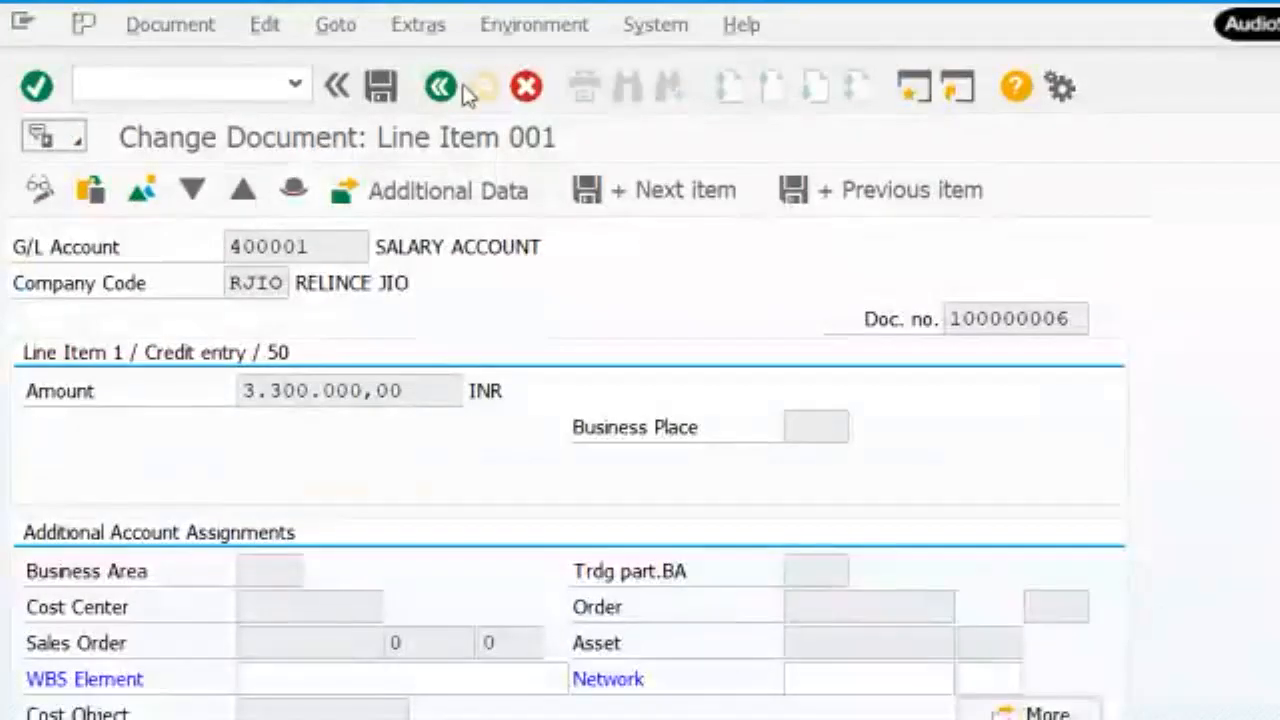
pyautogui.click(445, 87)
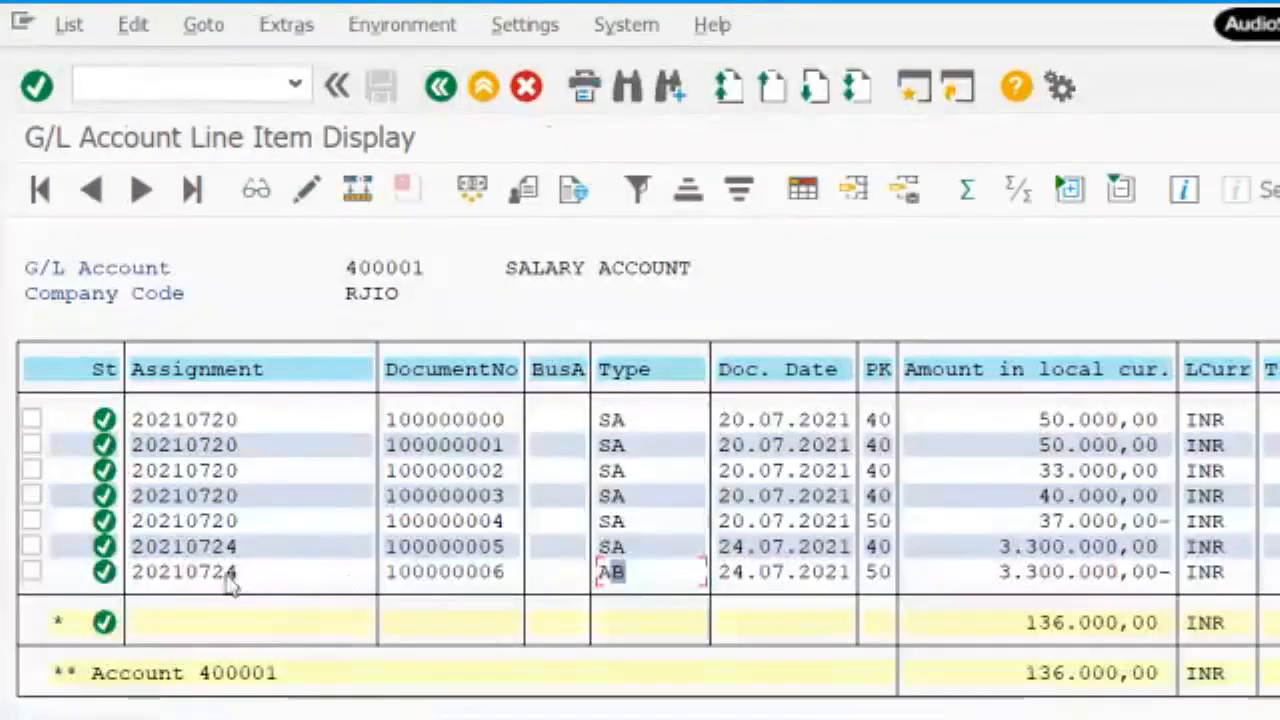
pyautogui.click(220, 574)
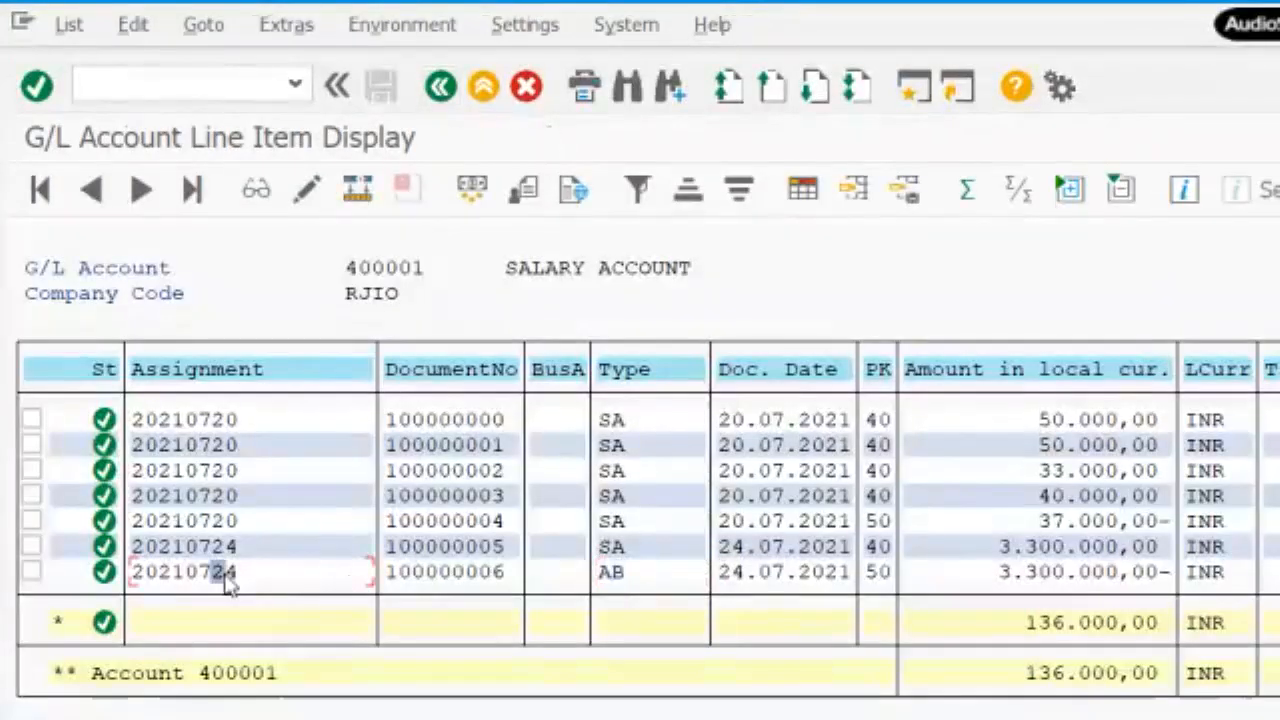
pyautogui.click(320, 194)
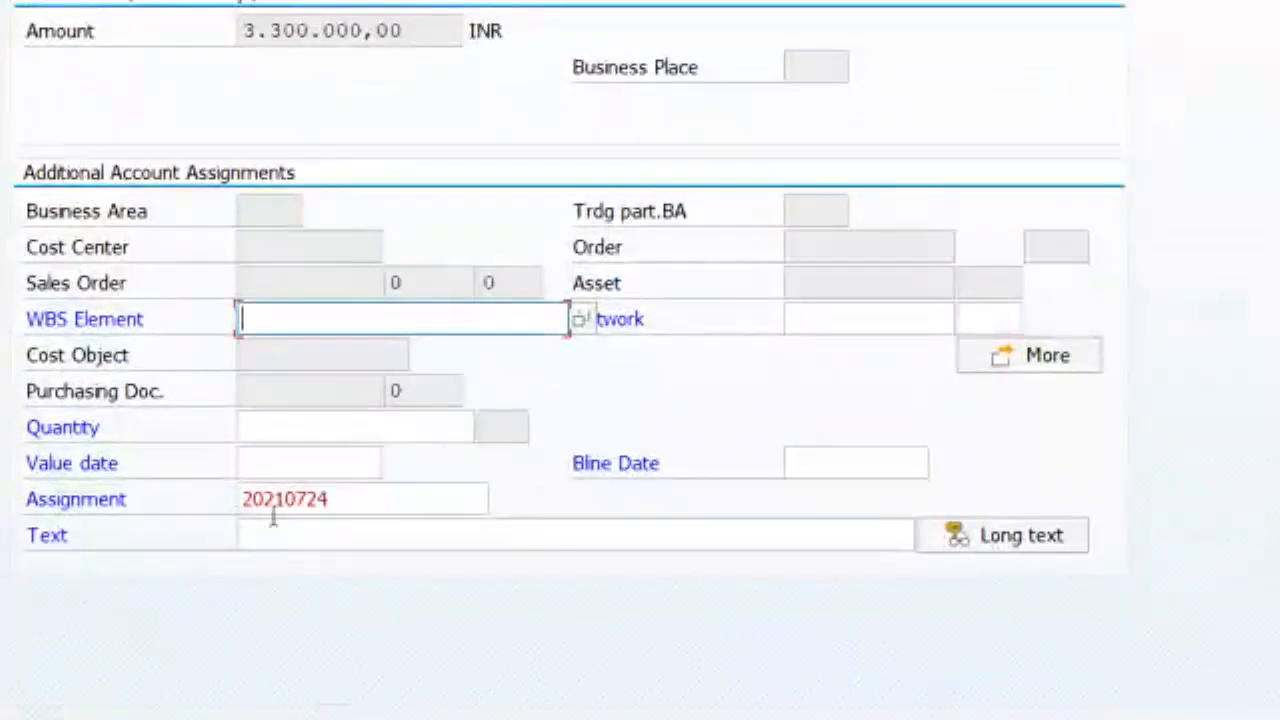
pyautogui.click(271, 562)
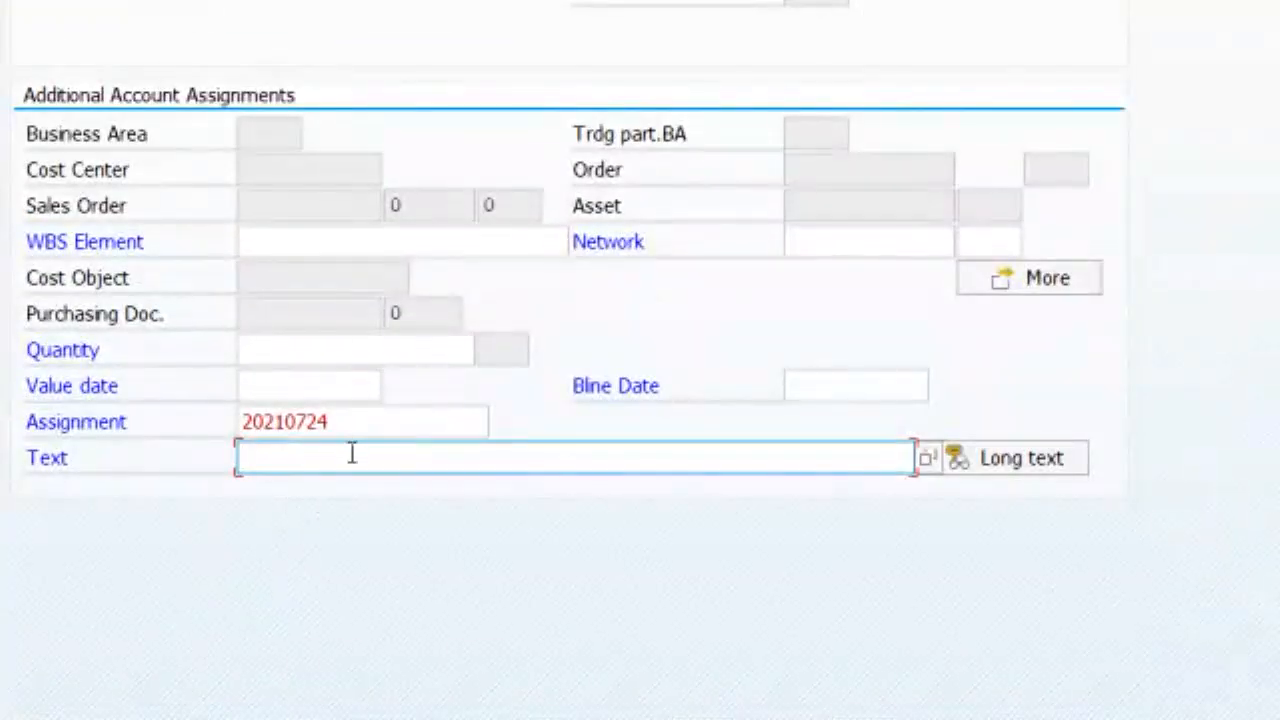
pyautogui.write('BYMISTAKE')
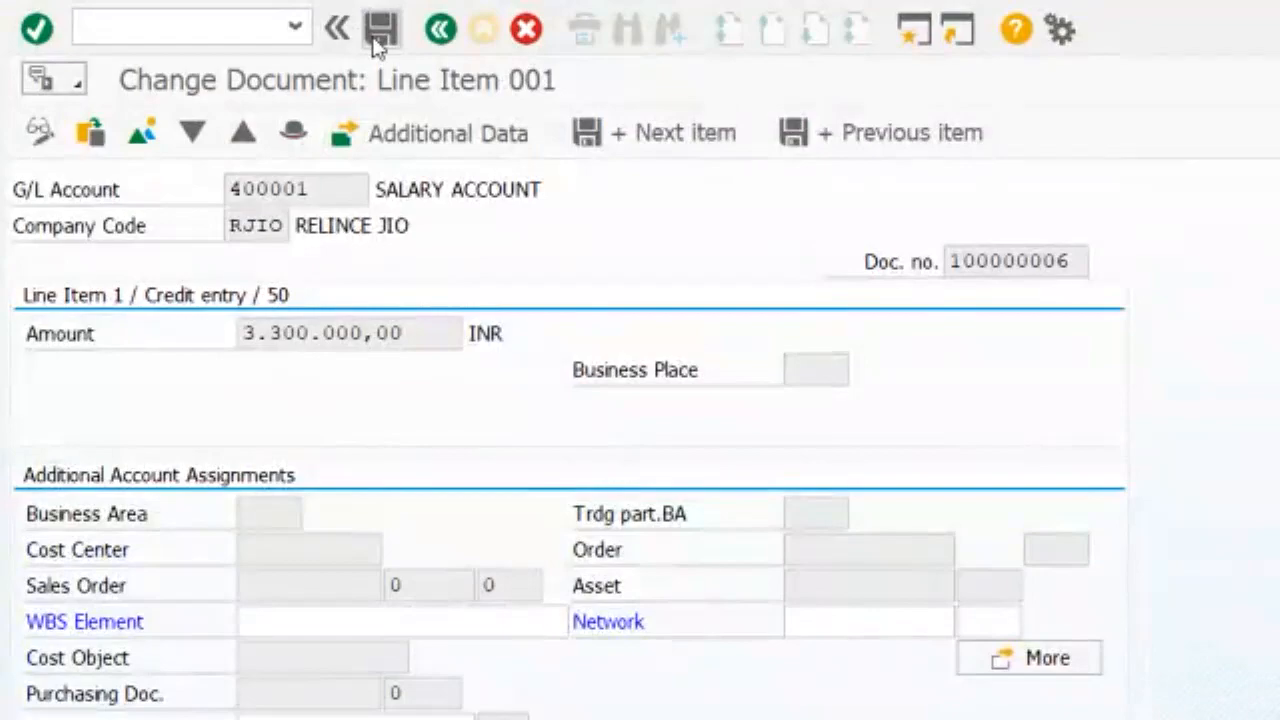
pyautogui.click(375, 40)
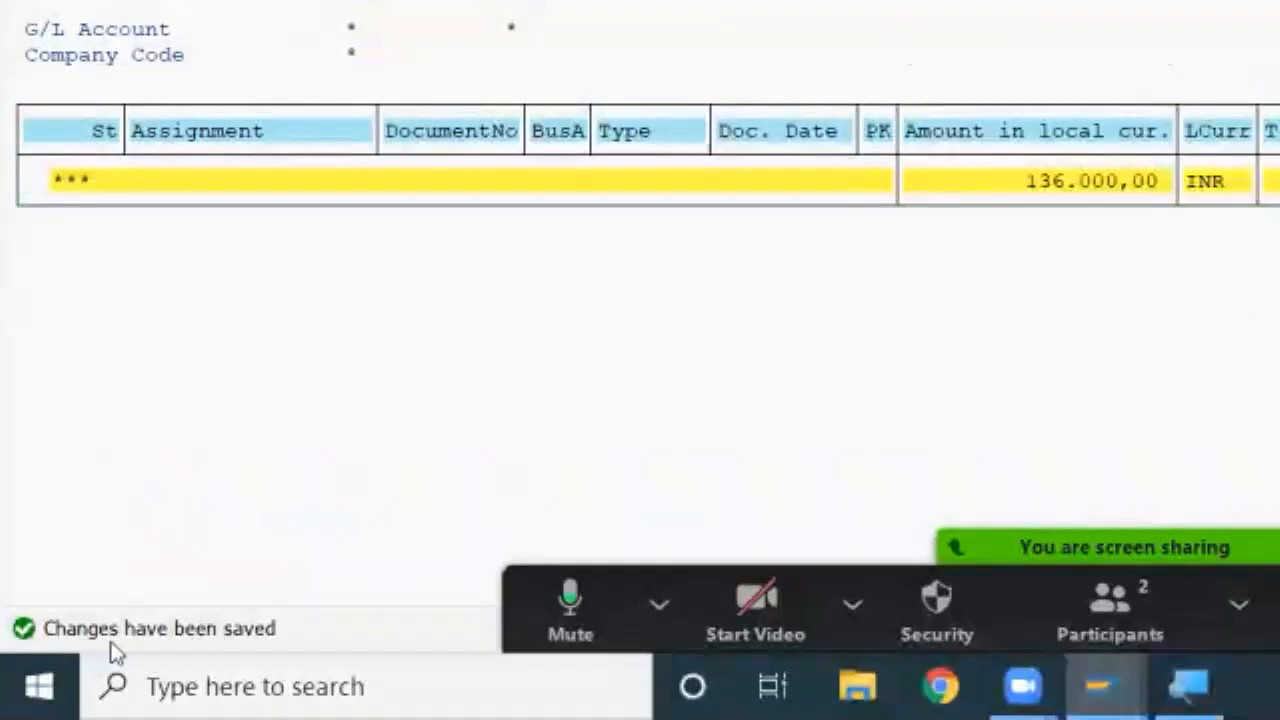
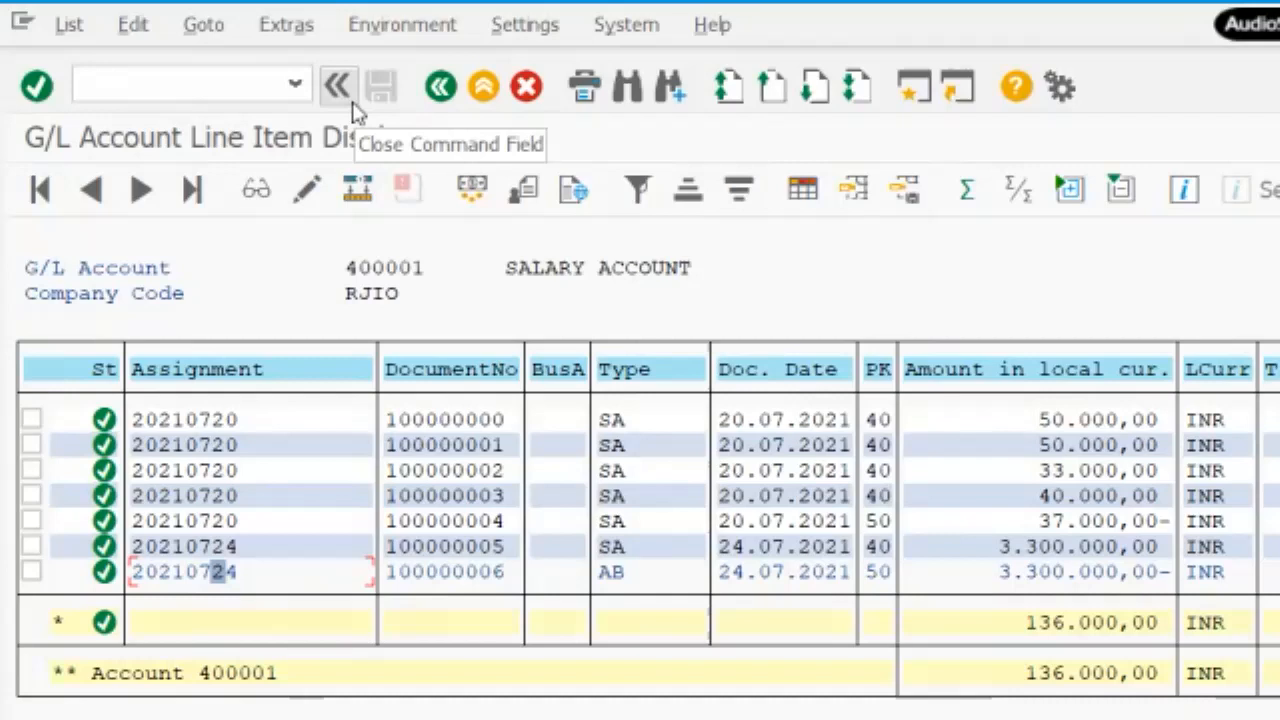
# Start transaction FBD1 with /NFBD1 to enter a recurring entry header for company code RJIO.
pyautogui.click(160, 87)
pyautogui.write('FBD1')
pyautogui.press('Left')
pyautogui.press('Left')
pyautogui.press('Left')
pyautogui.press('Left')
pyautogui.write('/N')
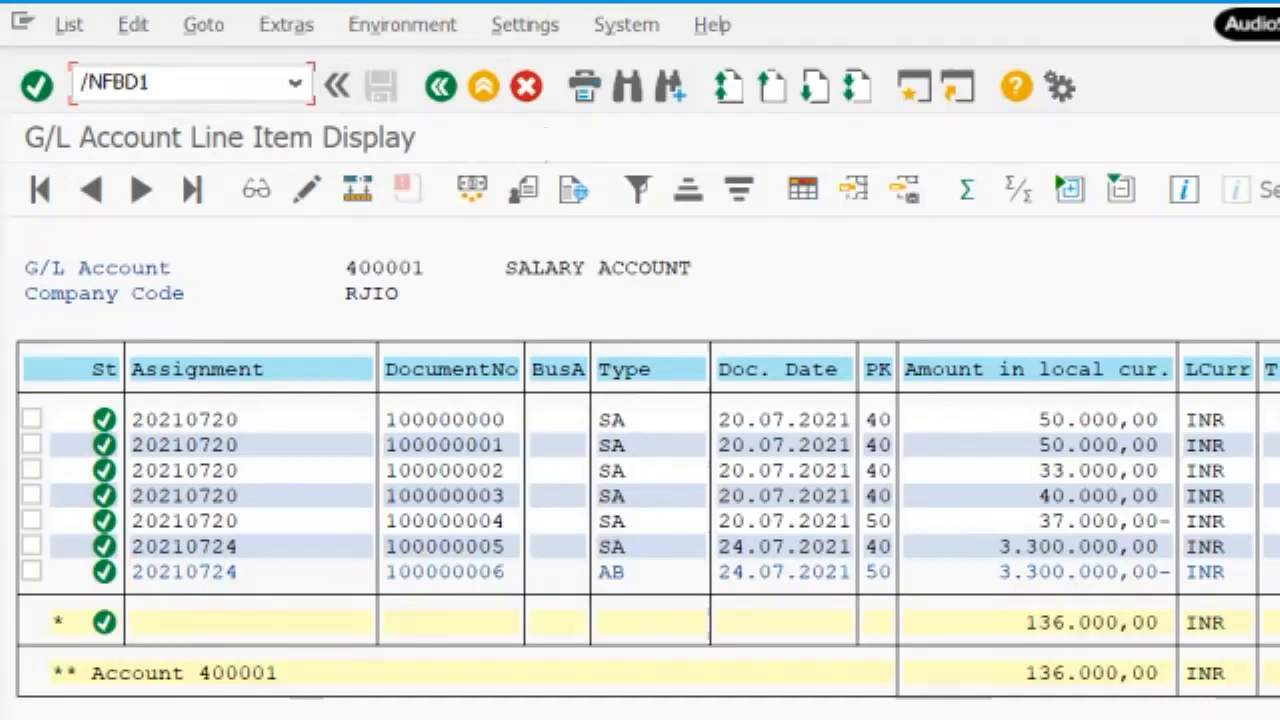
pyautogui.press('Return')
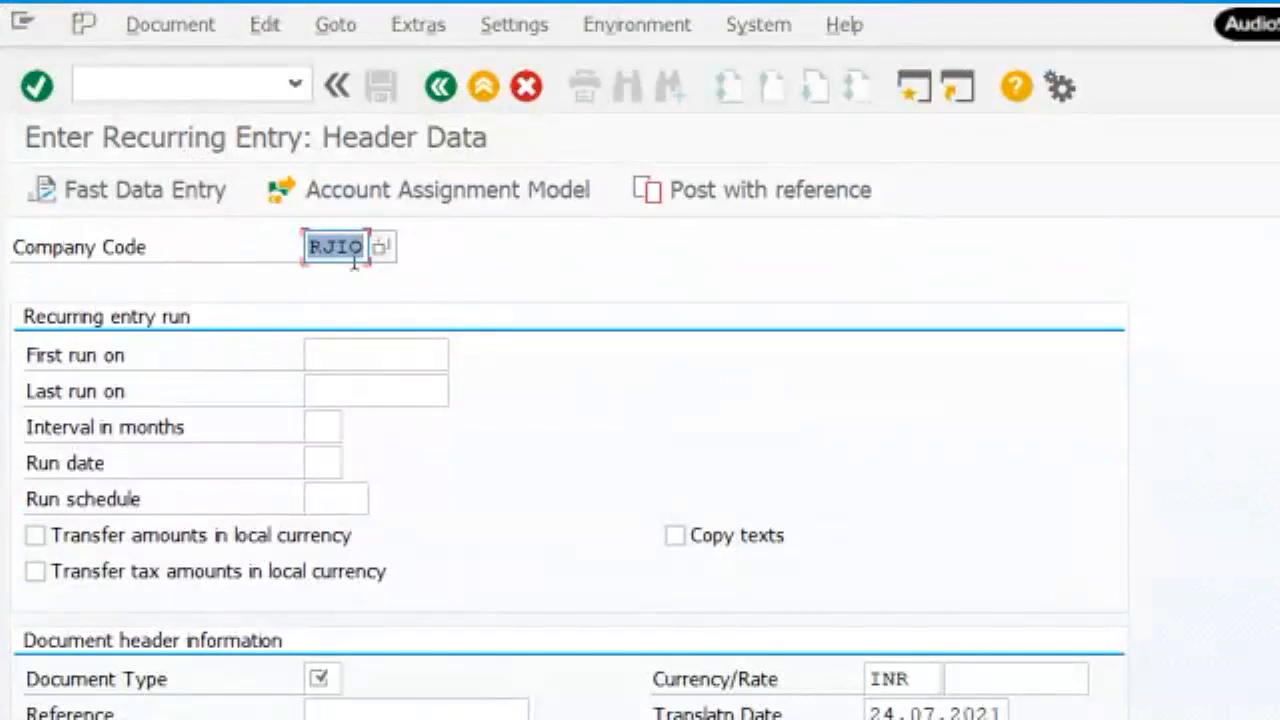
# Set the recurring entry's first run date to 01.07.21 and last run date to 31.3.22.
pyautogui.click(310, 247)
pyautogui.moveTo(310, 247); pyautogui.dragTo(363, 249)
pyautogui.click(316, 352)
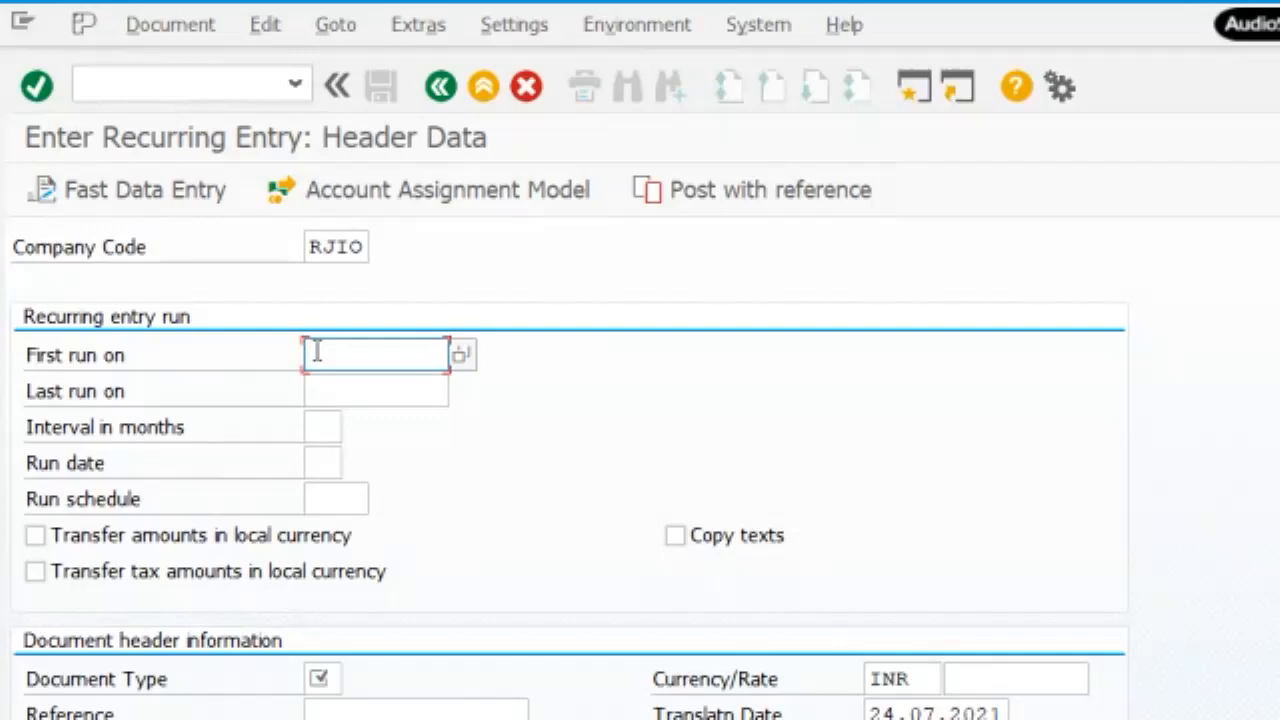
pyautogui.write('01.07.21')
pyautogui.press('Tab')
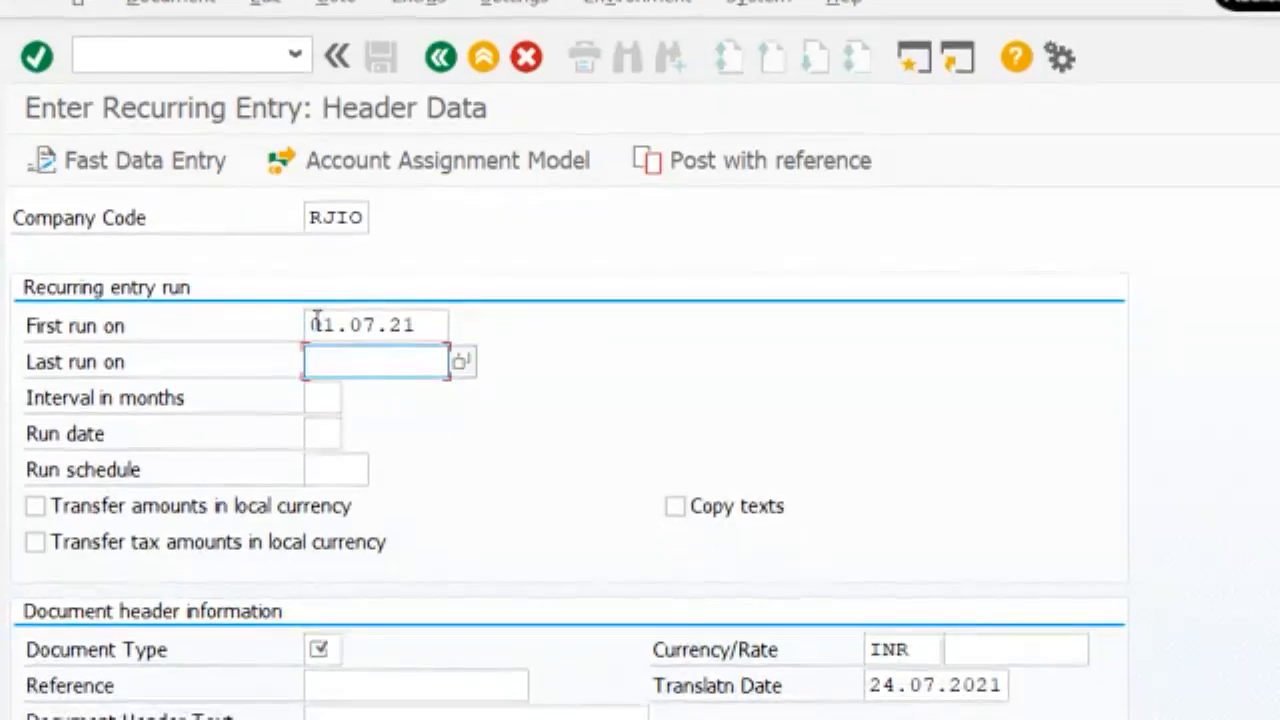
pyautogui.write('31')
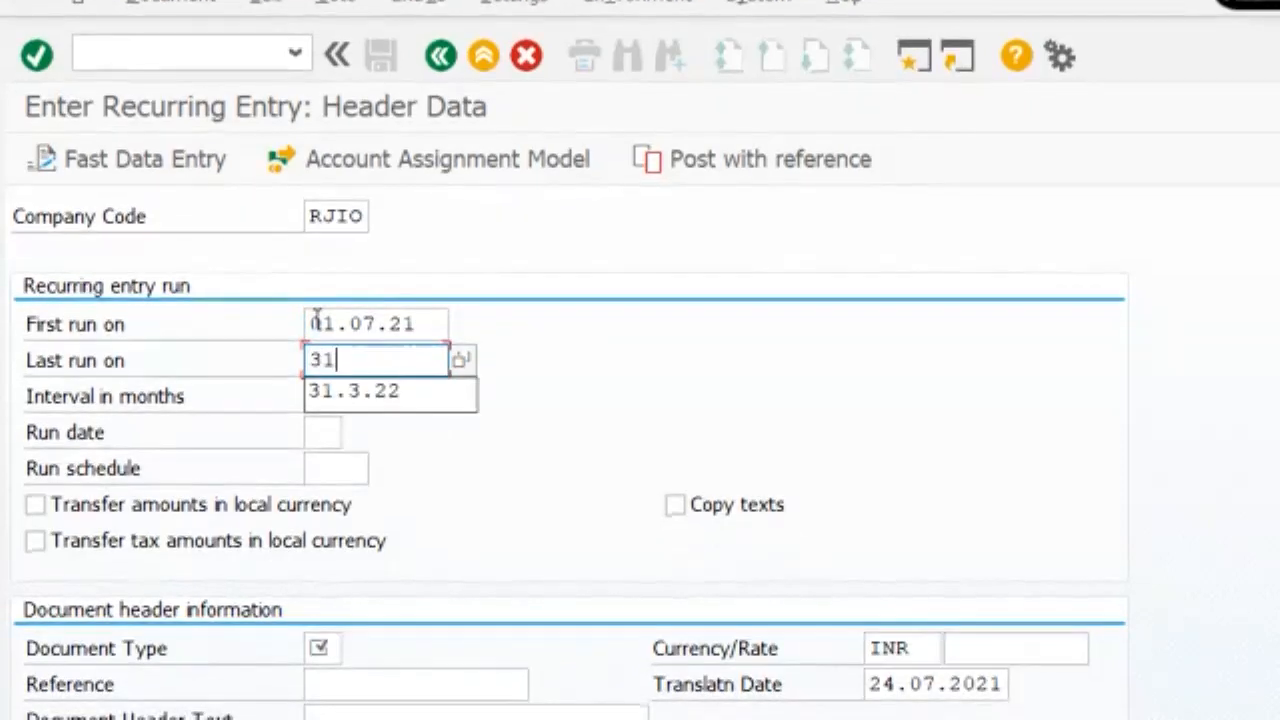
pyautogui.press('Down')
pyautogui.press('Return')
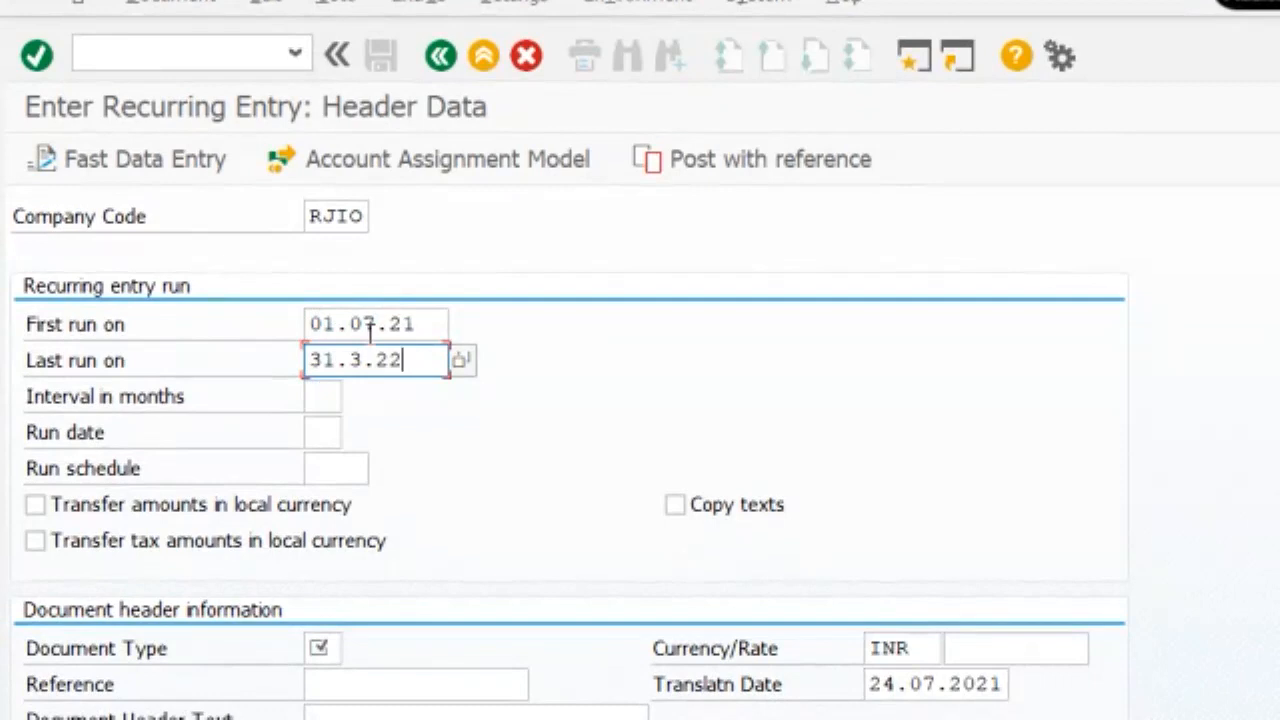
pyautogui.moveTo(417, 360); pyautogui.dragTo(305, 358)
pyautogui.click(422, 366)
# Enter a 1-month interval, run date 3 and document type SA.
pyautogui.click(310, 399)
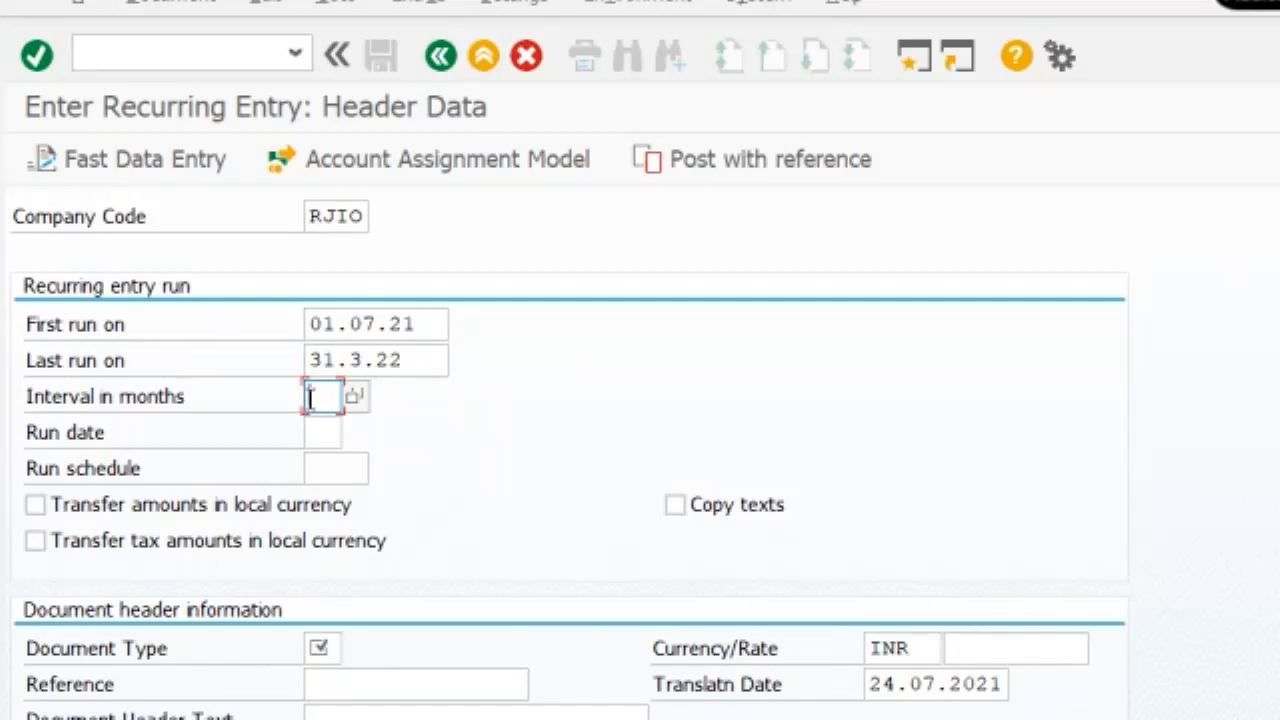
pyautogui.write('1')
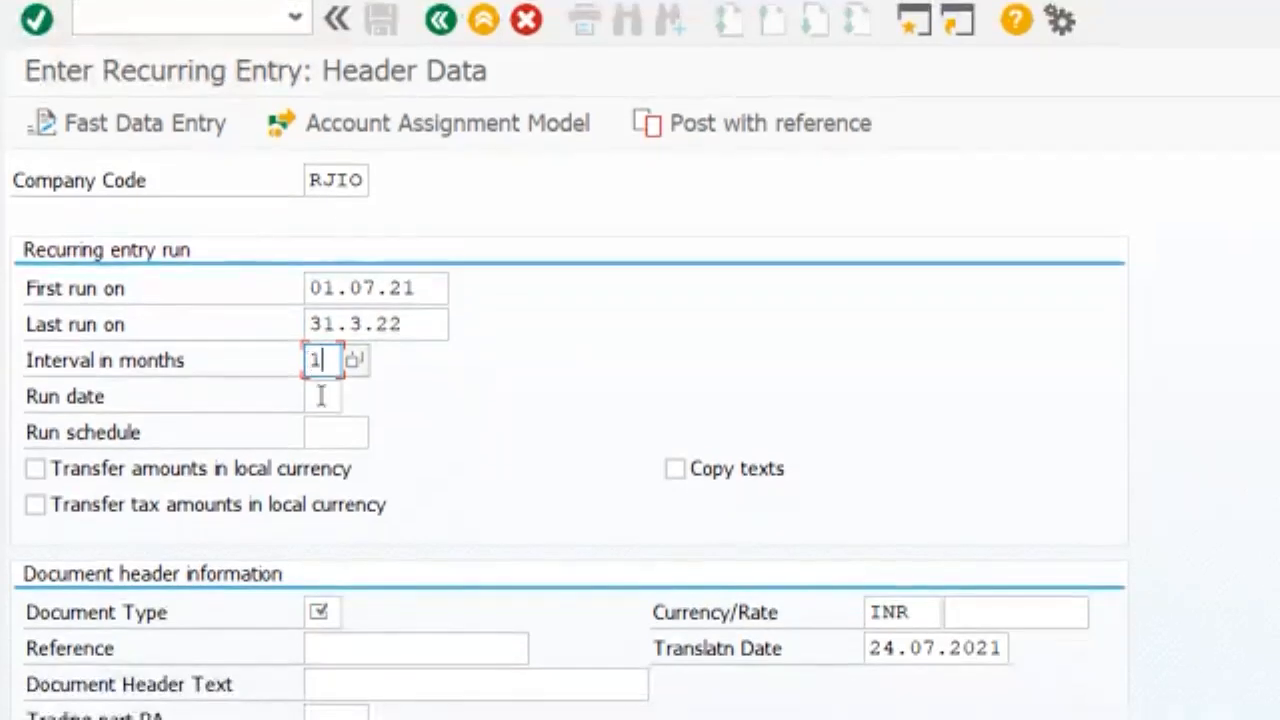
pyautogui.click(324, 399)
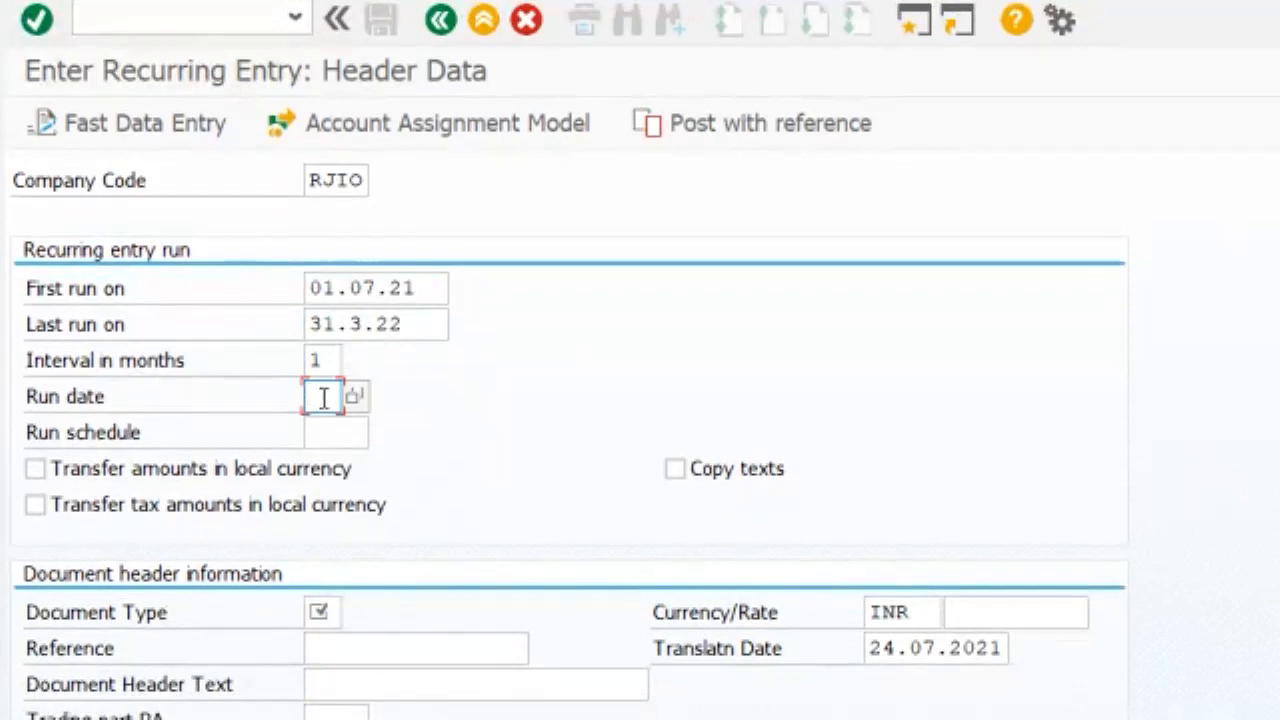
pyautogui.write('3')
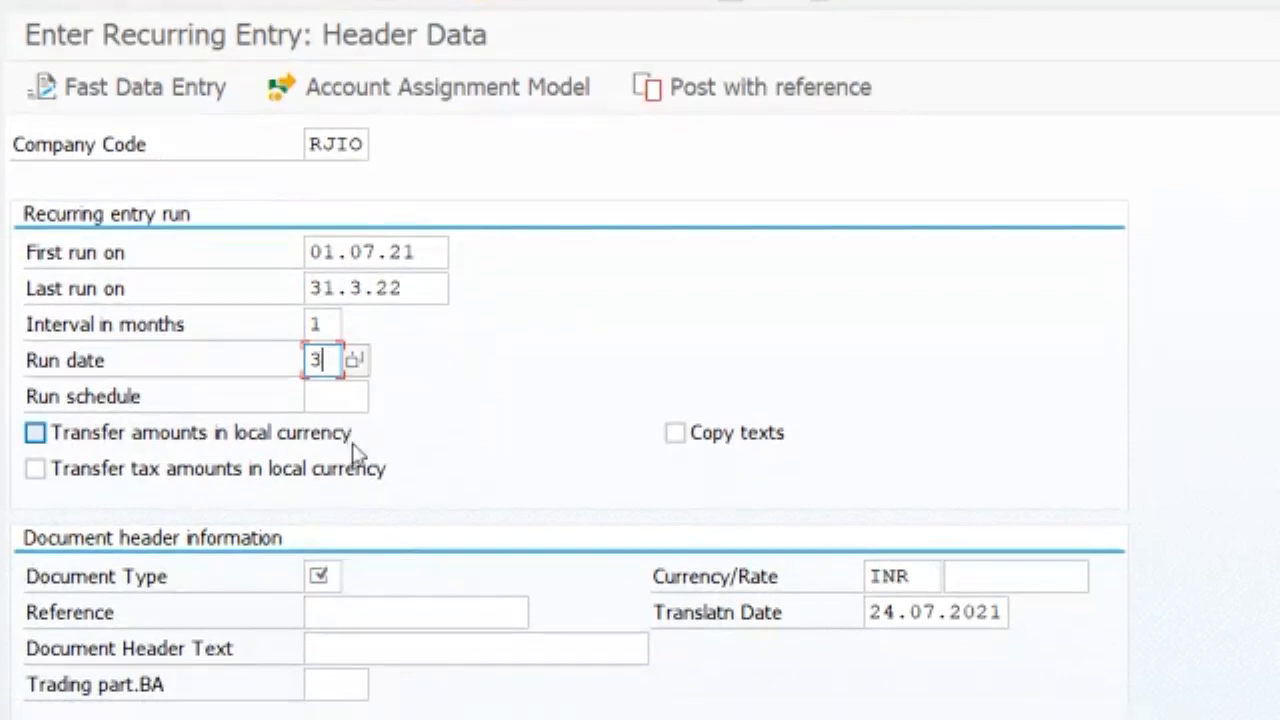
pyautogui.click(325, 574)
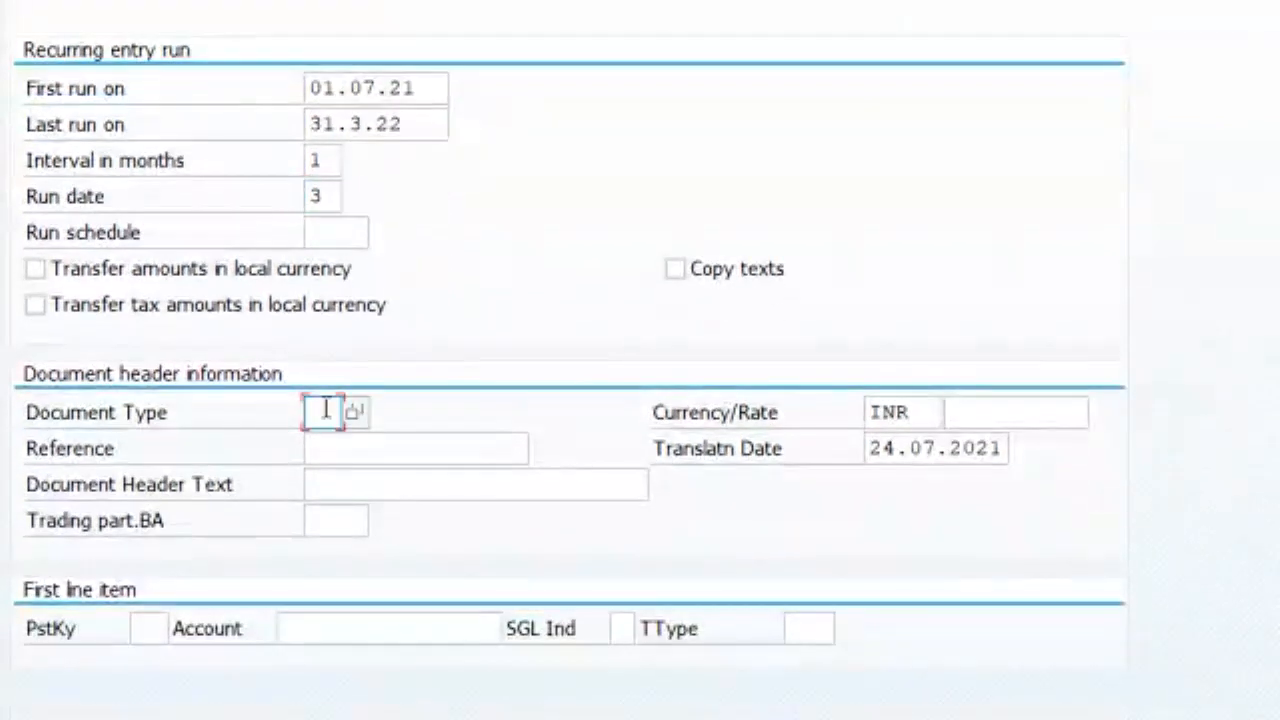
pyautogui.write('SA')
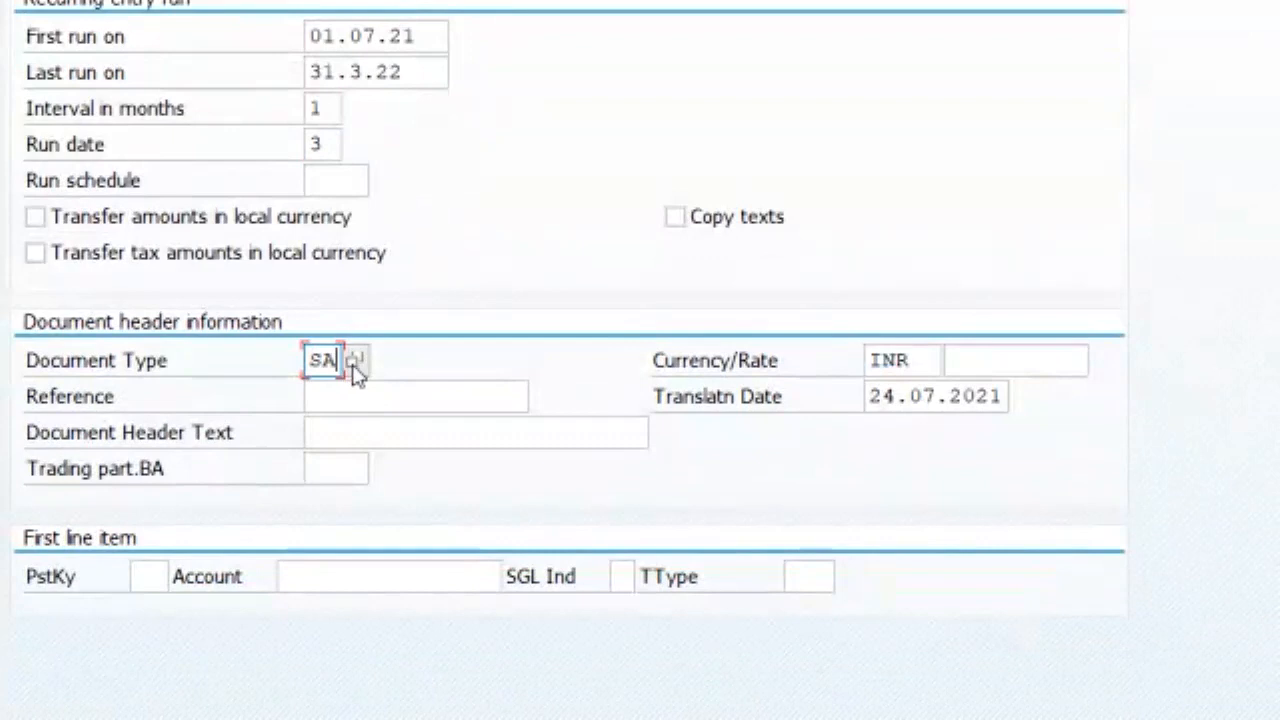
# Pick SA GL Account Document from the full document type list.
pyautogui.click(357, 365)
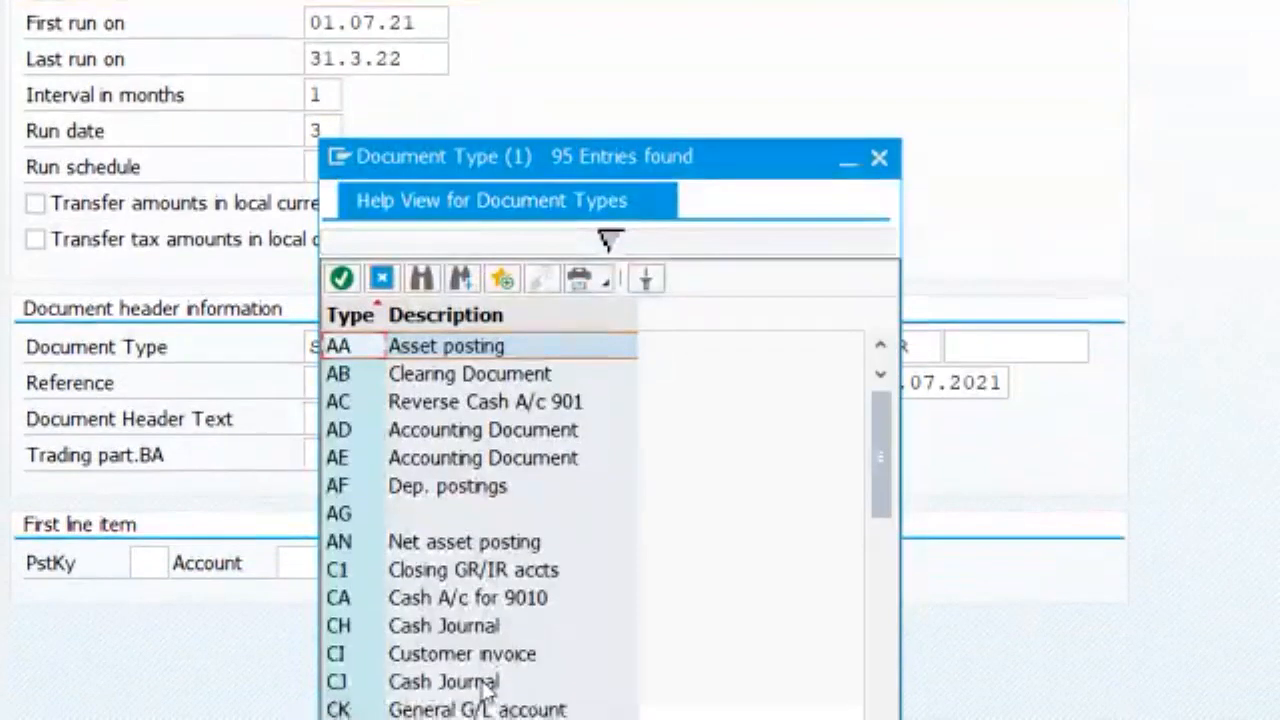
pyautogui.scroll(-8, 395, 475)
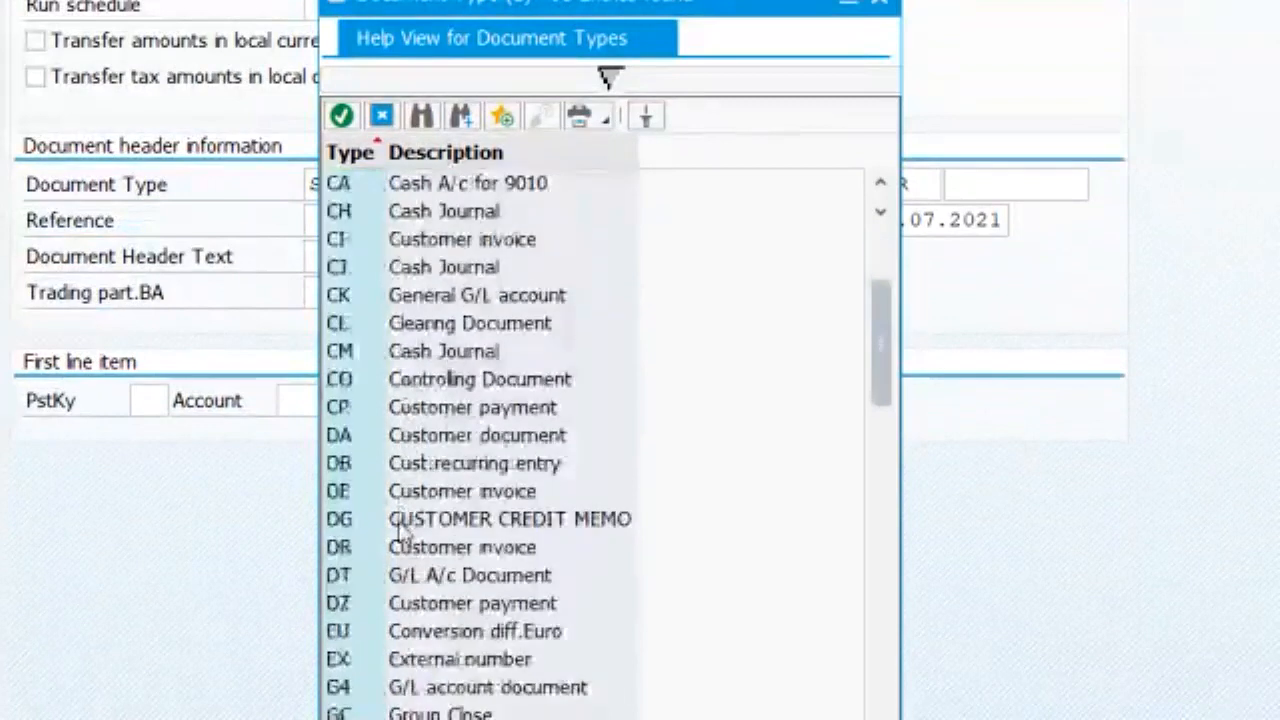
pyautogui.scroll(-1, 383, 480)
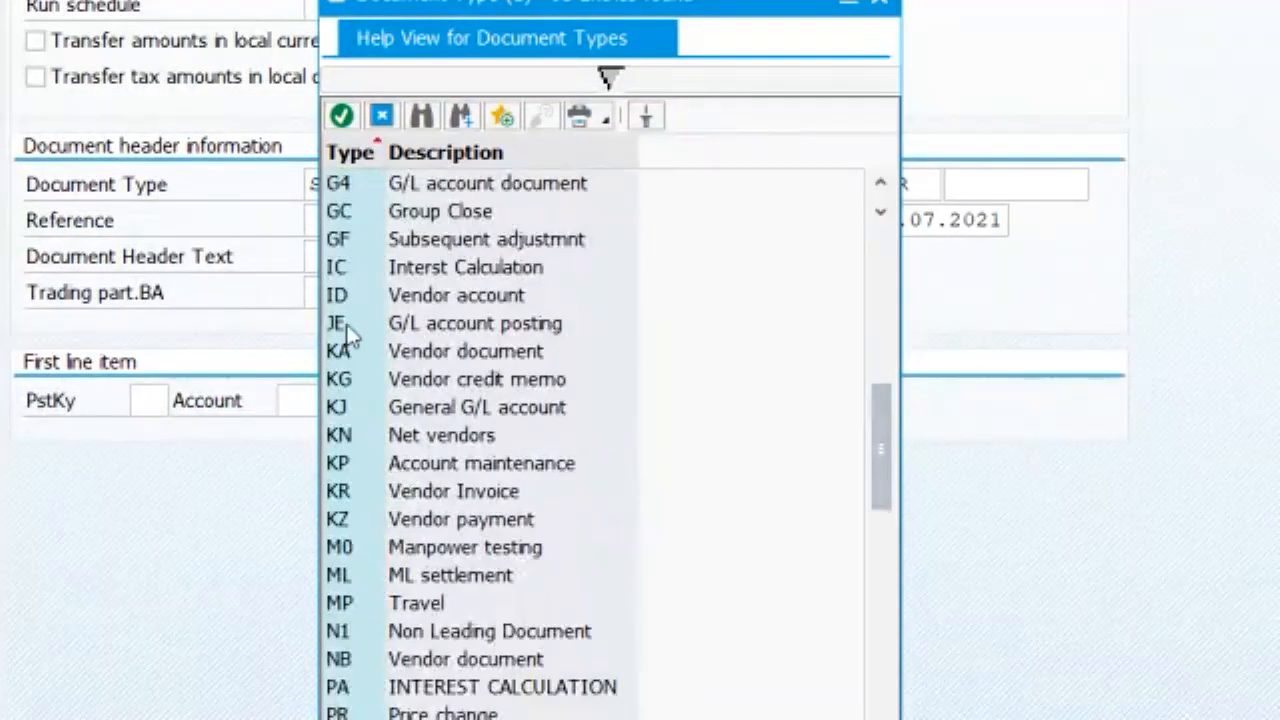
pyautogui.scroll(-1, 468, 525)
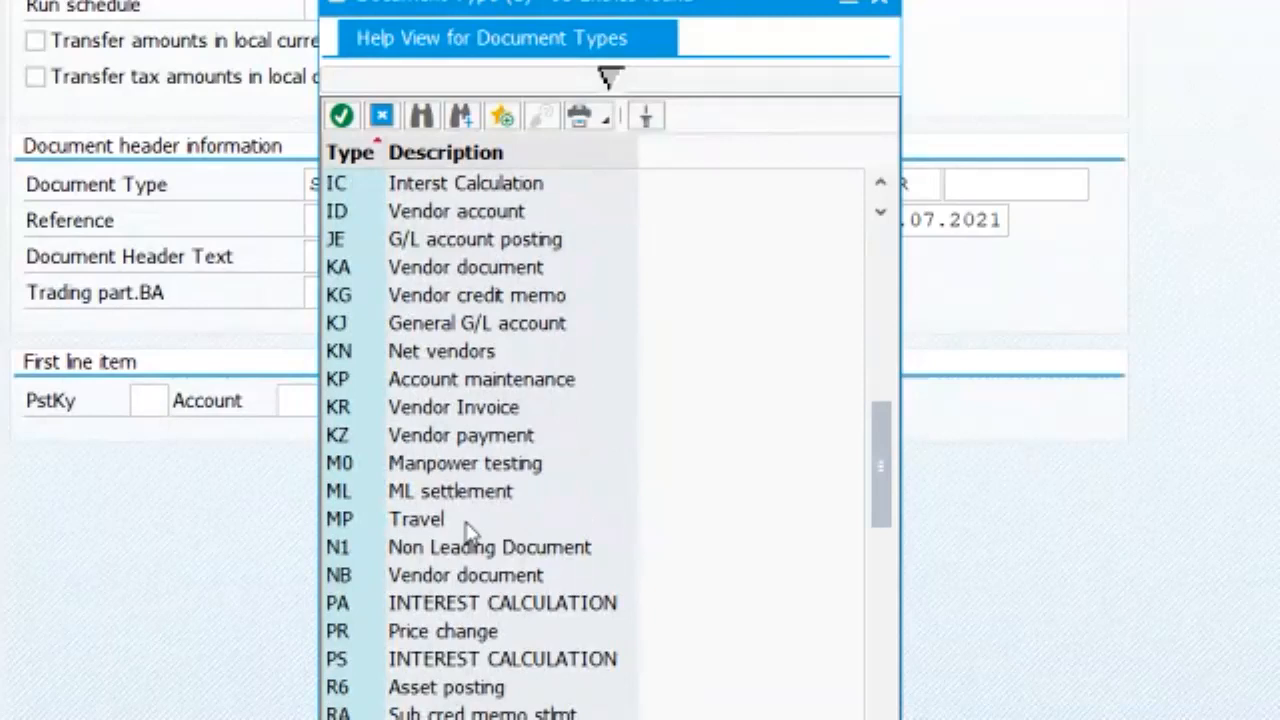
pyautogui.scroll(-1, 466, 514)
pyautogui.scroll(-3, 460, 510)
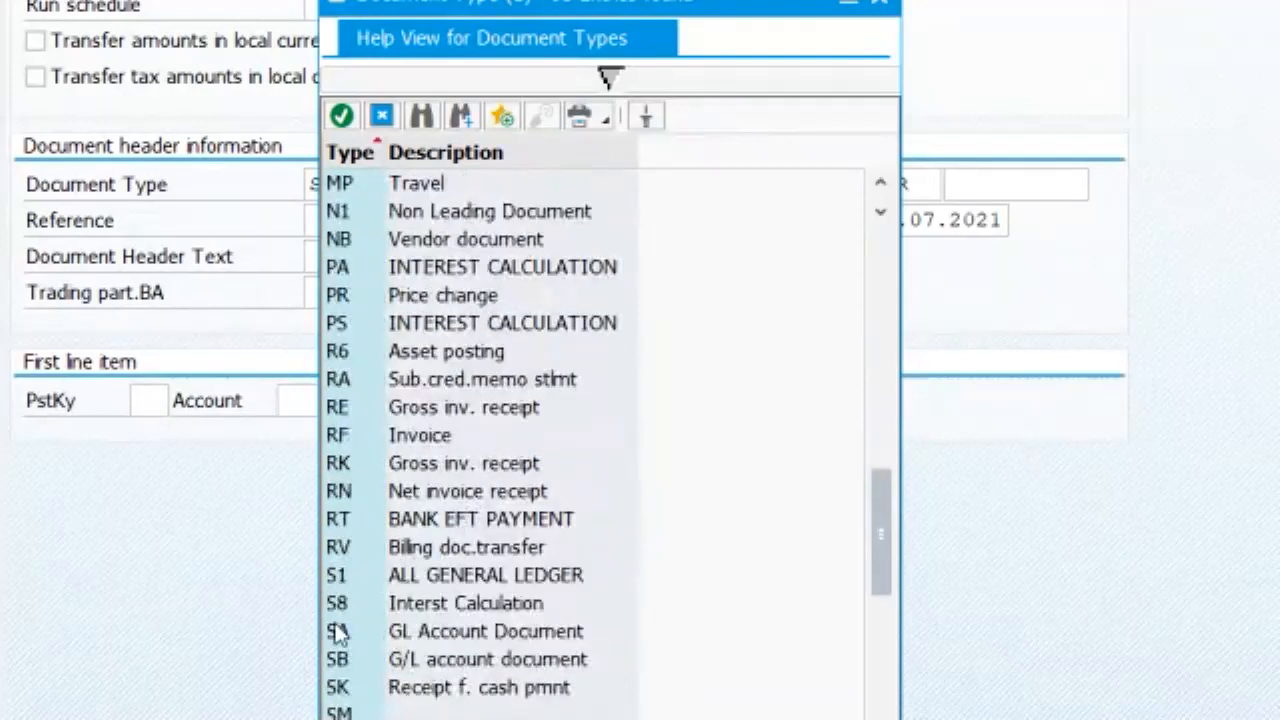
pyautogui.scroll(-1, 430, 550)
pyautogui.click(410, 556)
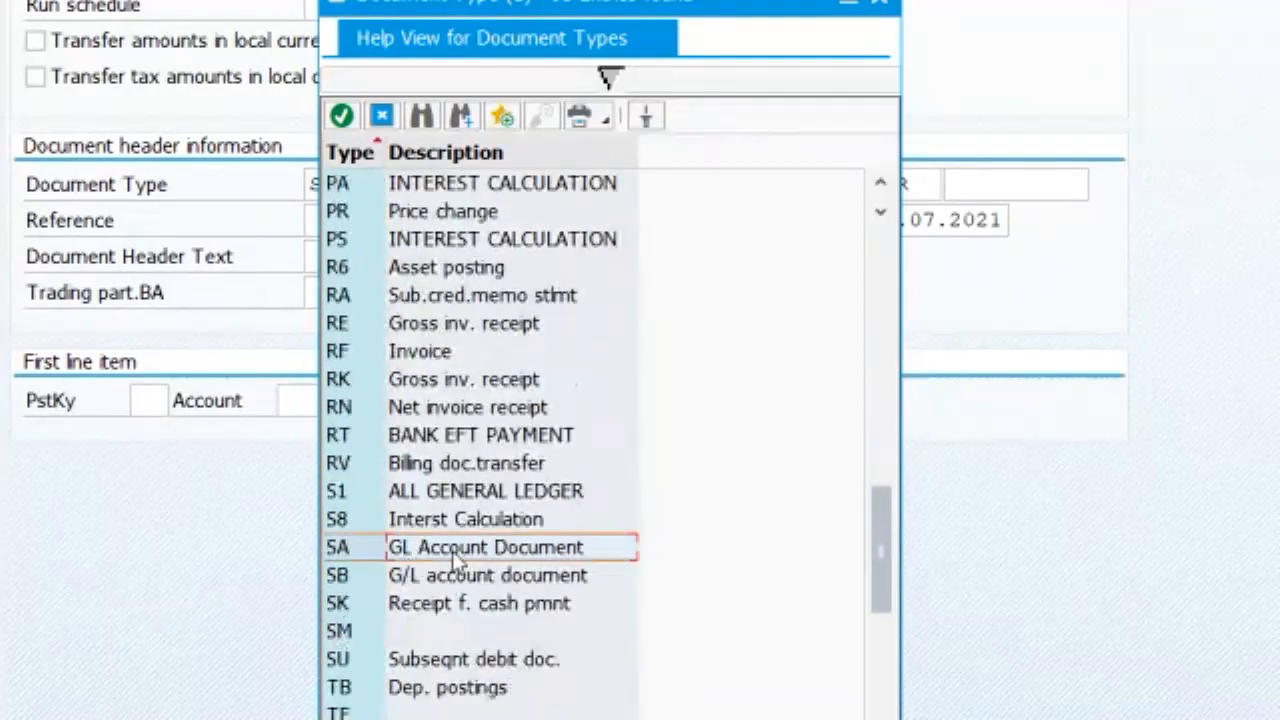
pyautogui.doubleClick(540, 560)
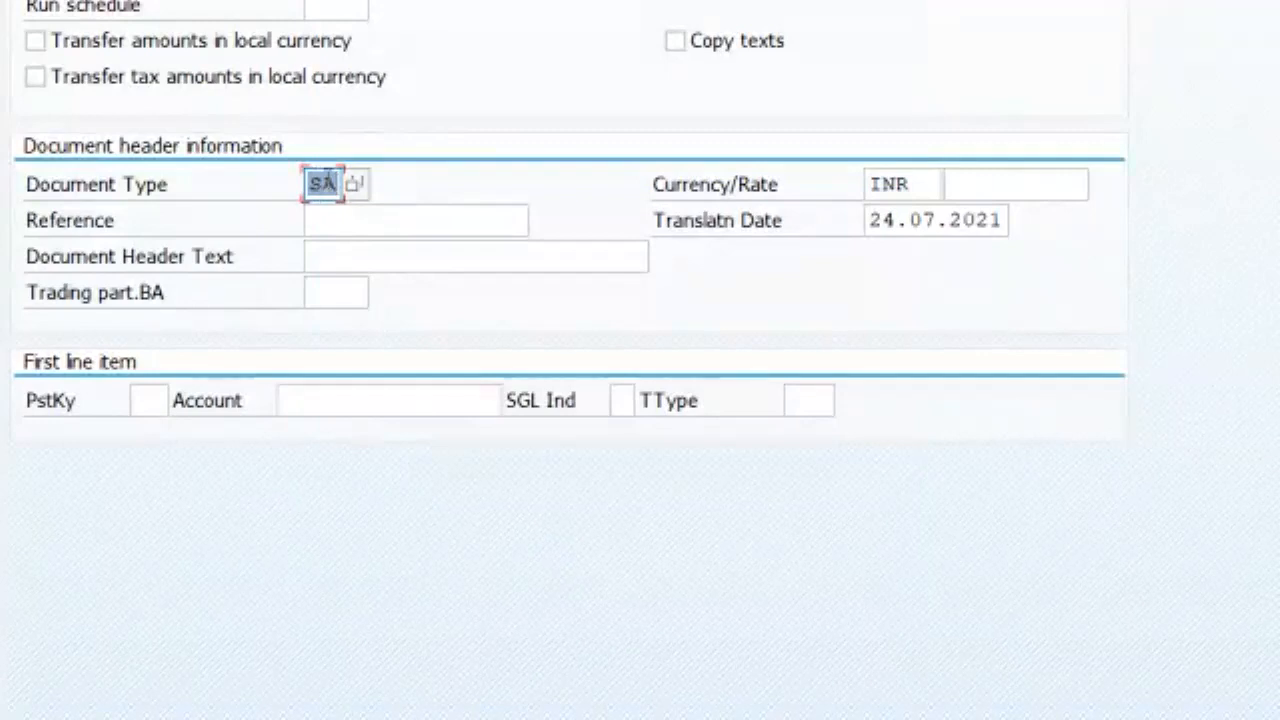
# Enter the document header text RECURRING DOCUMENT.
pyautogui.click(354, 259)
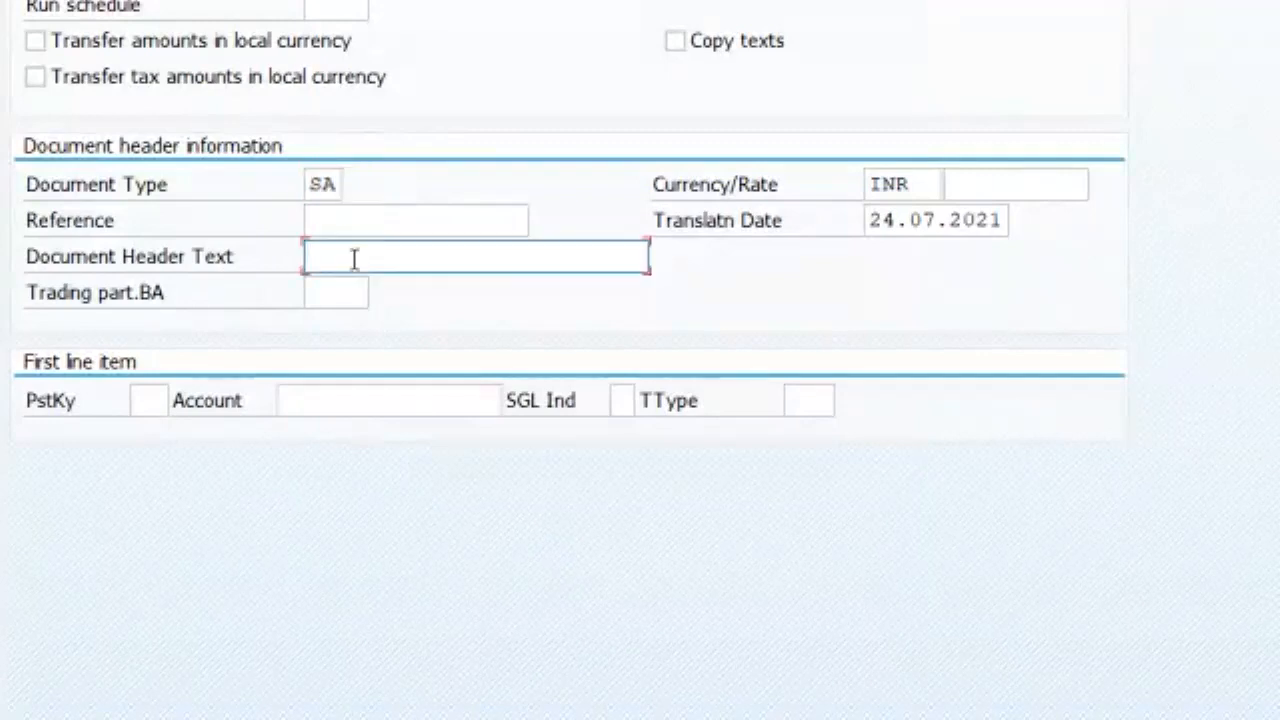
pyautogui.write('RE')
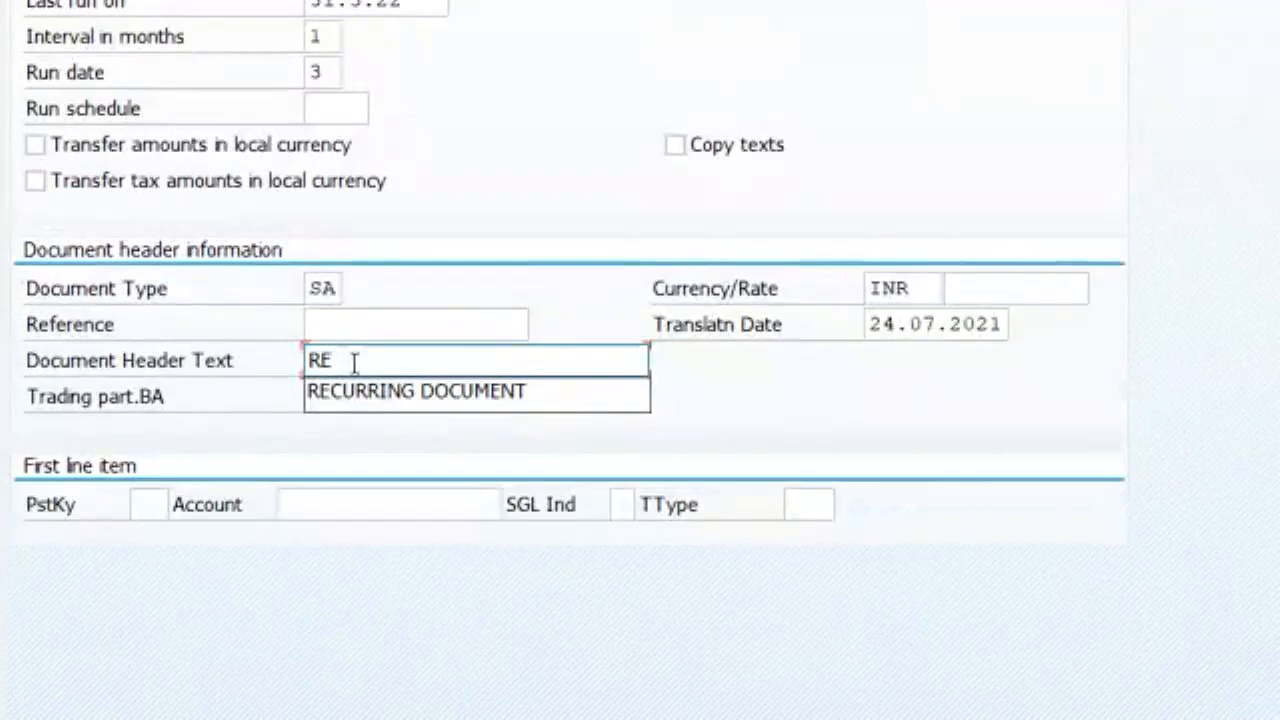
pyautogui.press('Down')
pyautogui.press('Return')
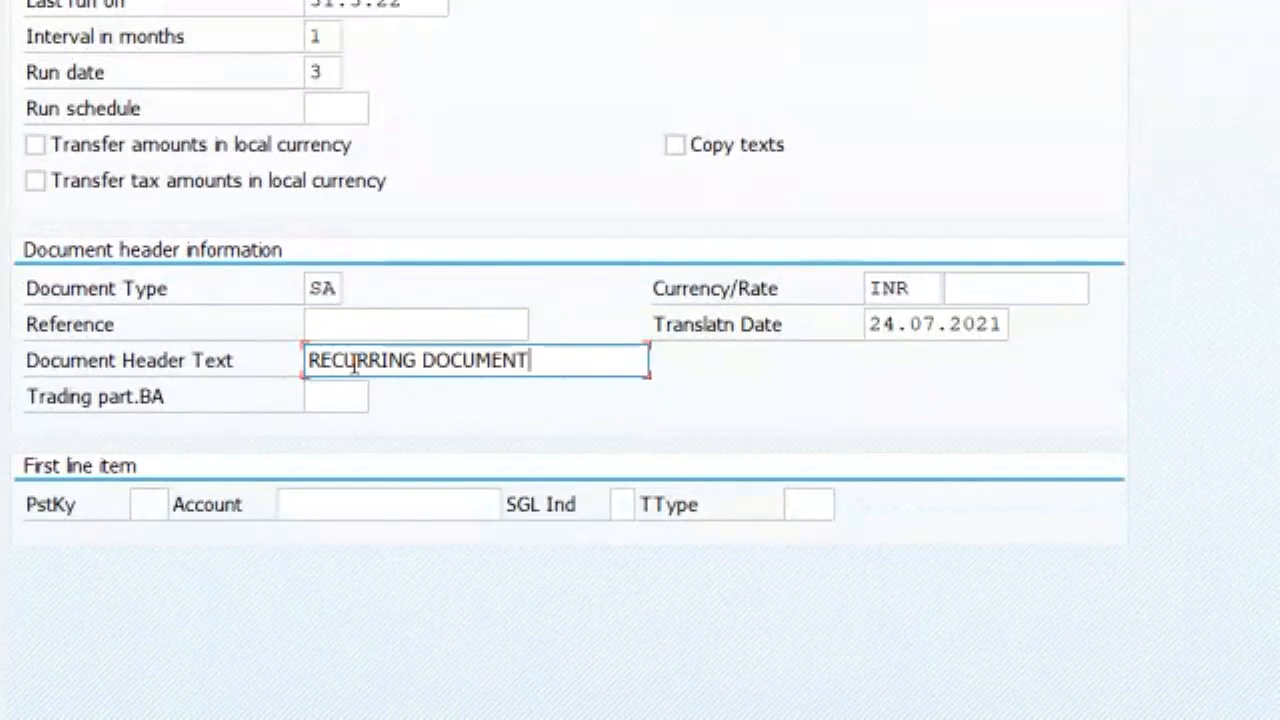
pyautogui.click(150, 505)
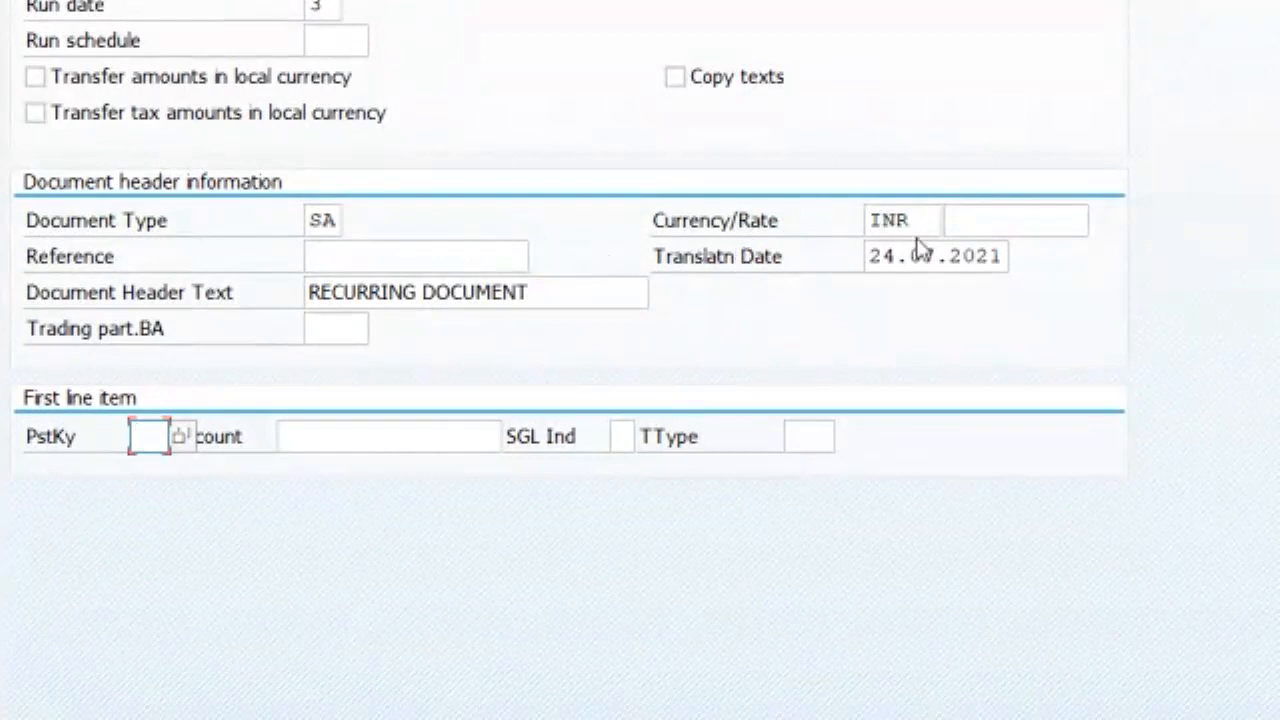
pyautogui.moveTo(869, 256); pyautogui.dragTo(994, 258)
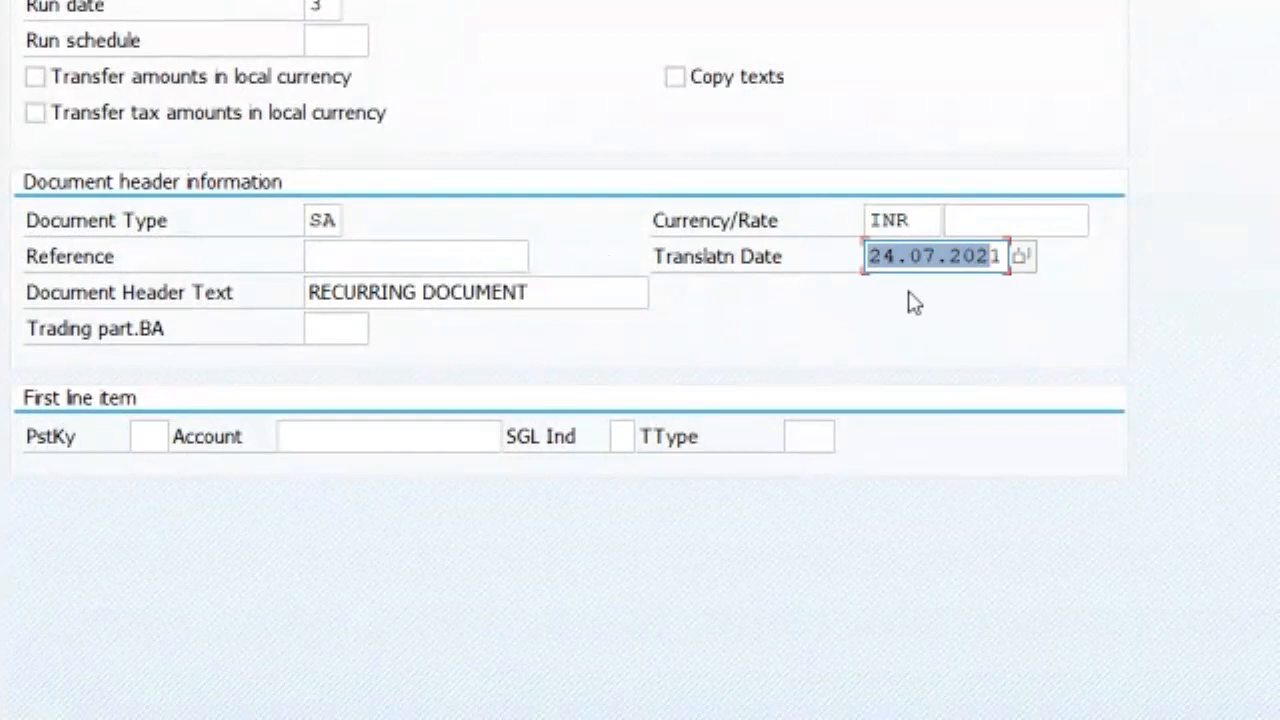
pyautogui.click(558, 287)
pyautogui.moveTo(558, 287); pyautogui.dragTo(318, 288)
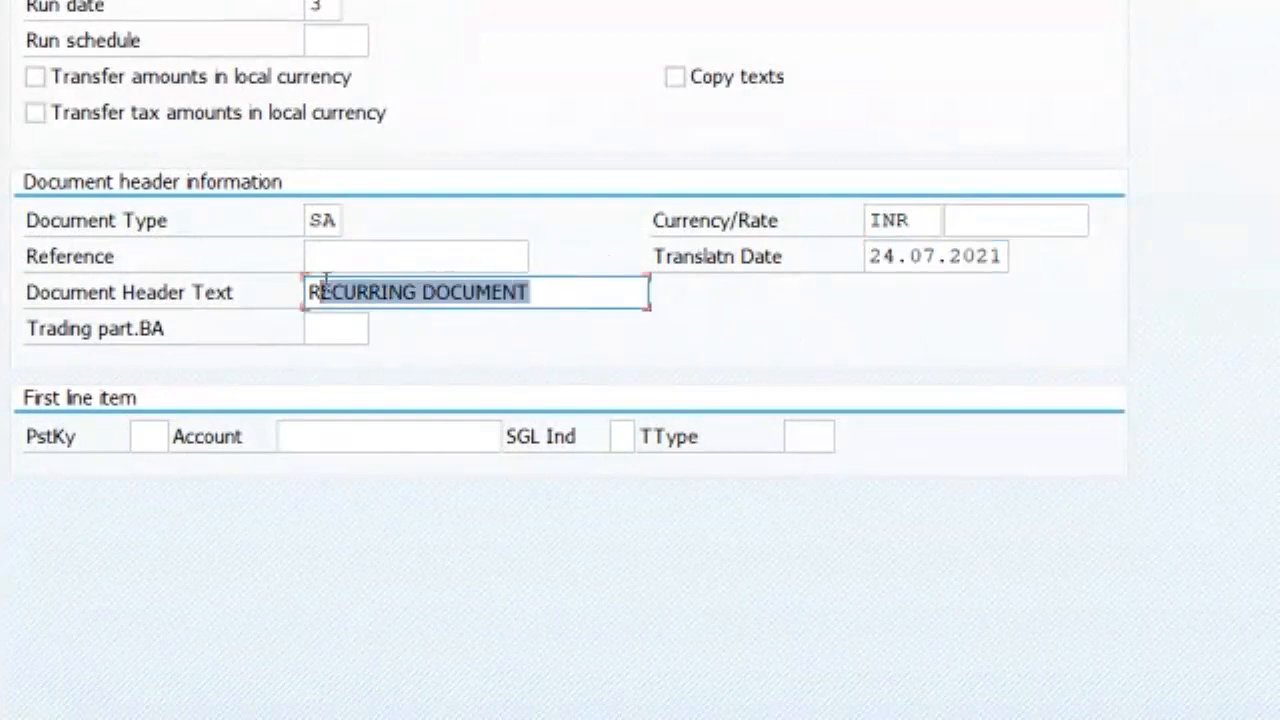
# Start the first line with posting key 40 and salary account 400001, found by searching *.
pyautogui.click(152, 436)
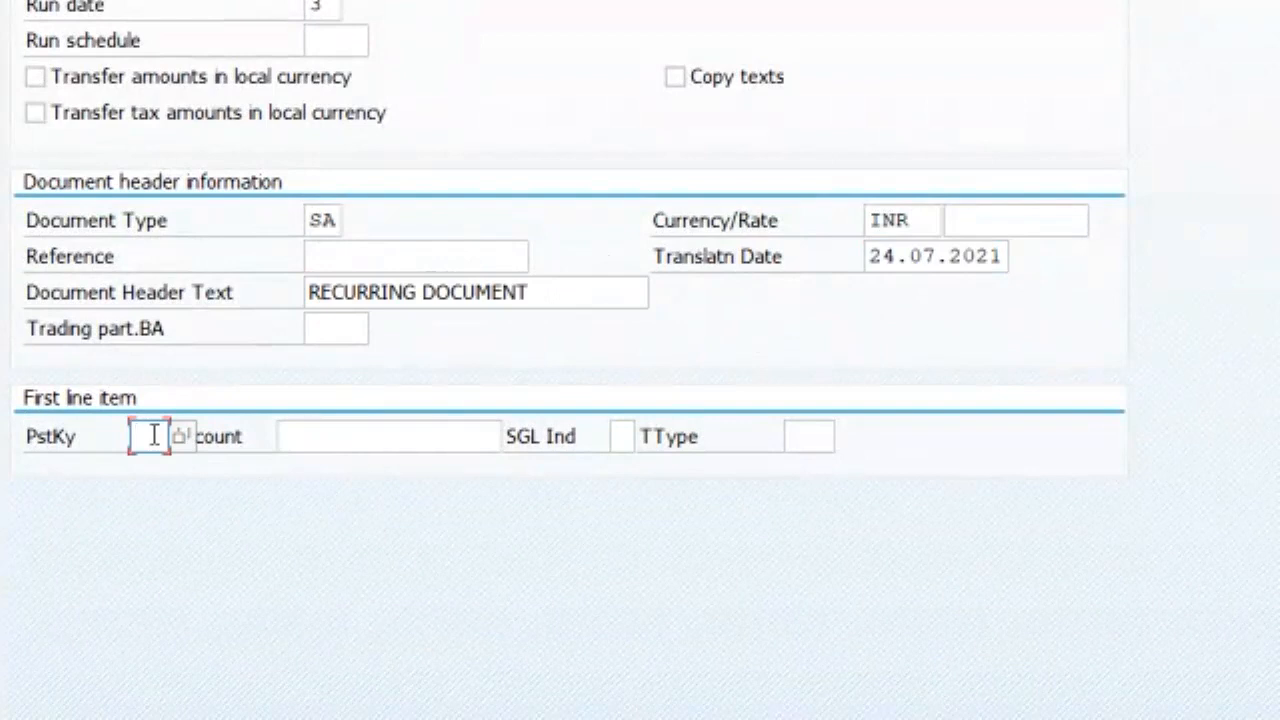
pyautogui.write('40')
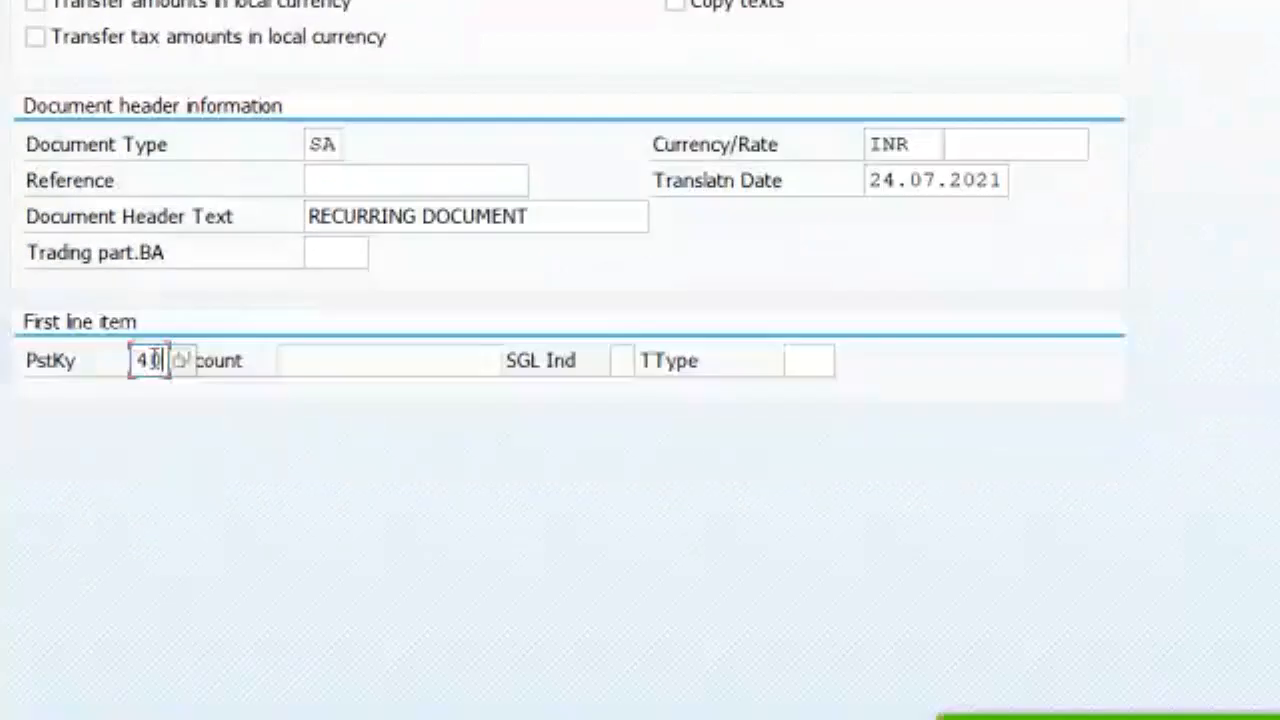
pyautogui.press('Tab')
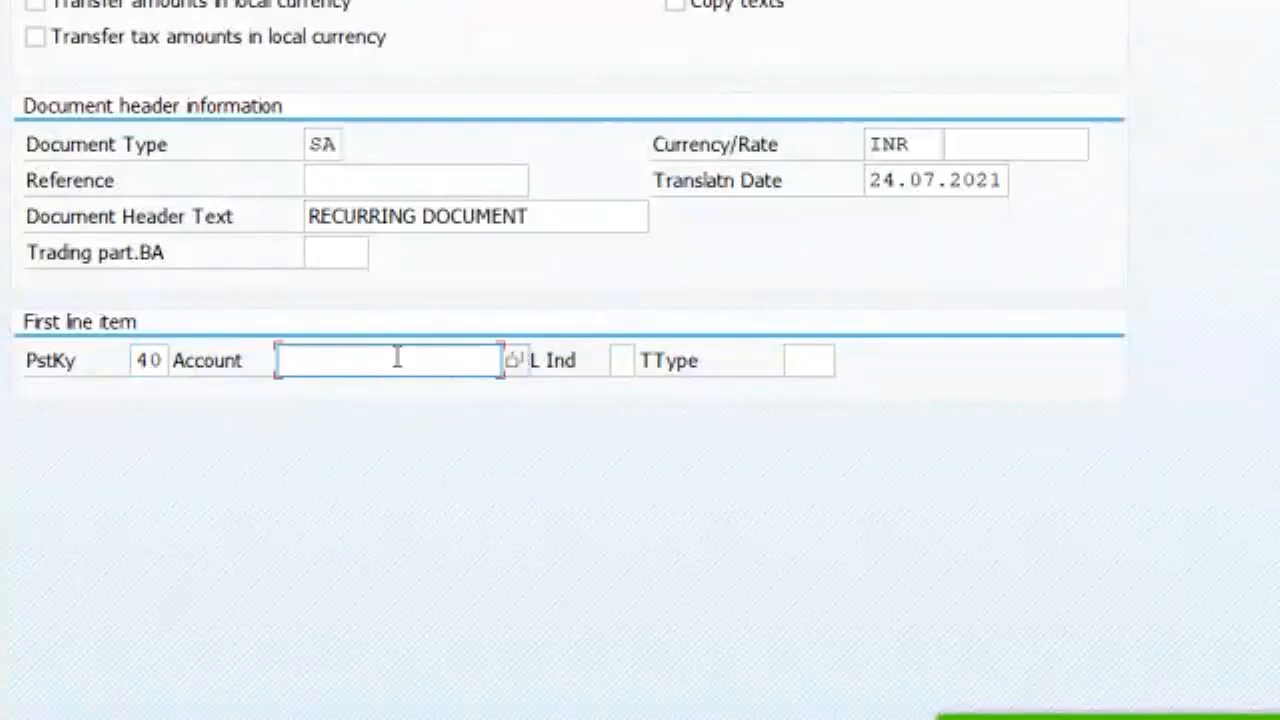
pyautogui.click(514, 368)
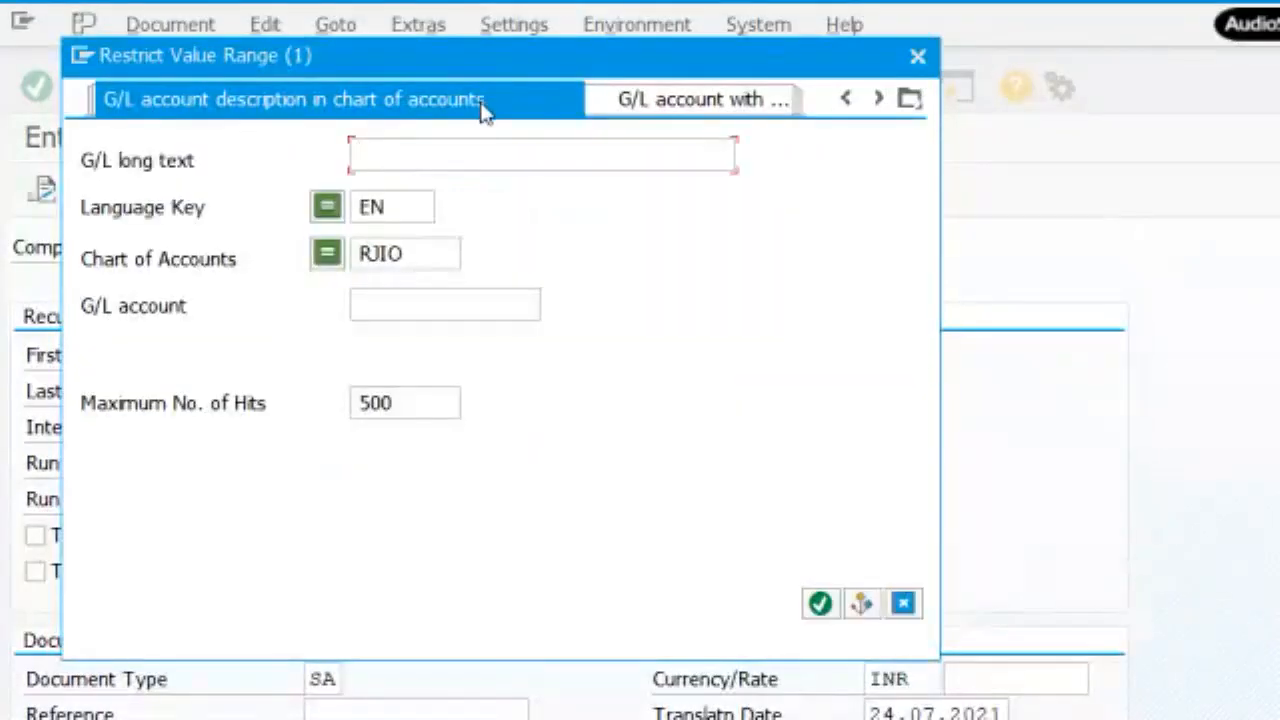
pyautogui.write('*')
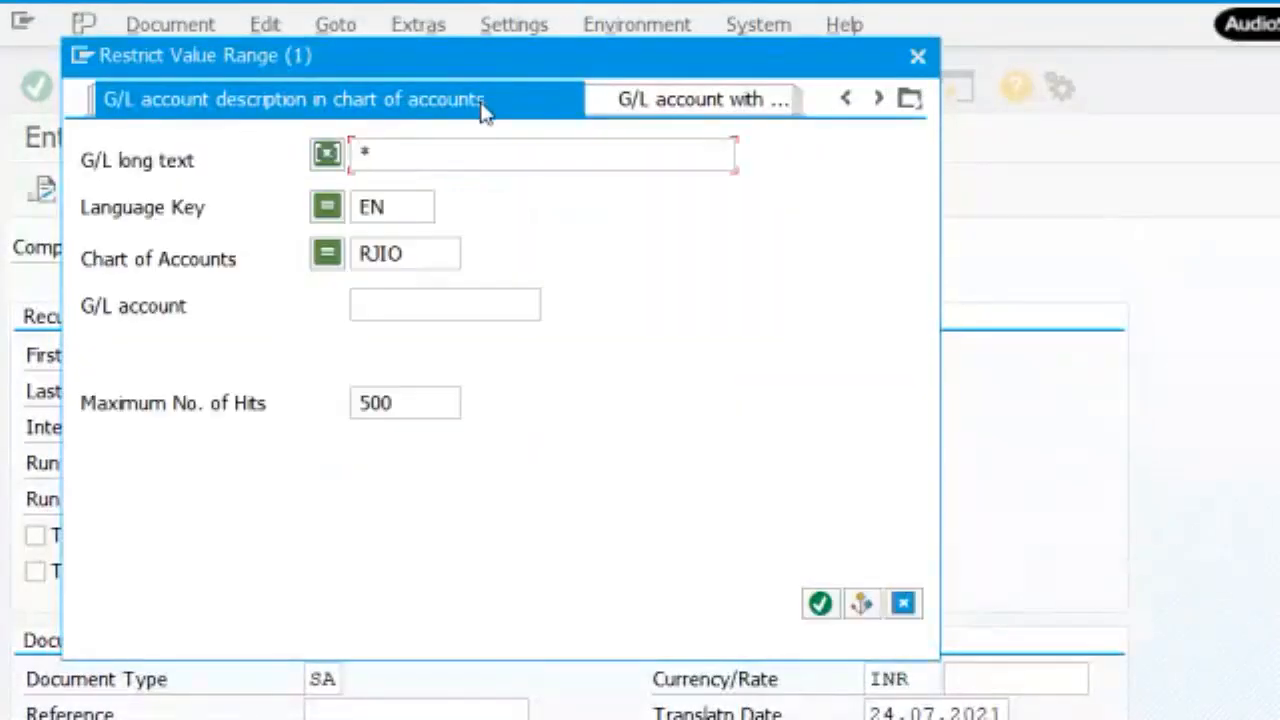
pyautogui.press('Return')
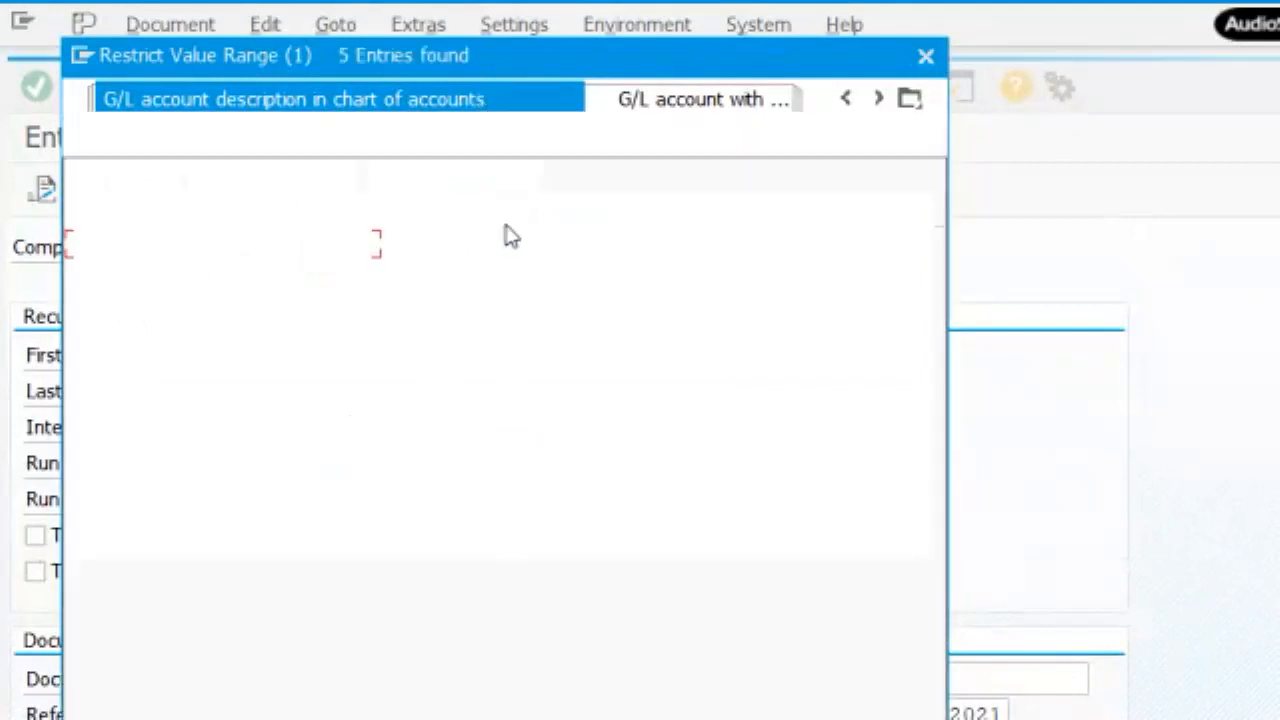
pyautogui.doubleClick(141, 300)
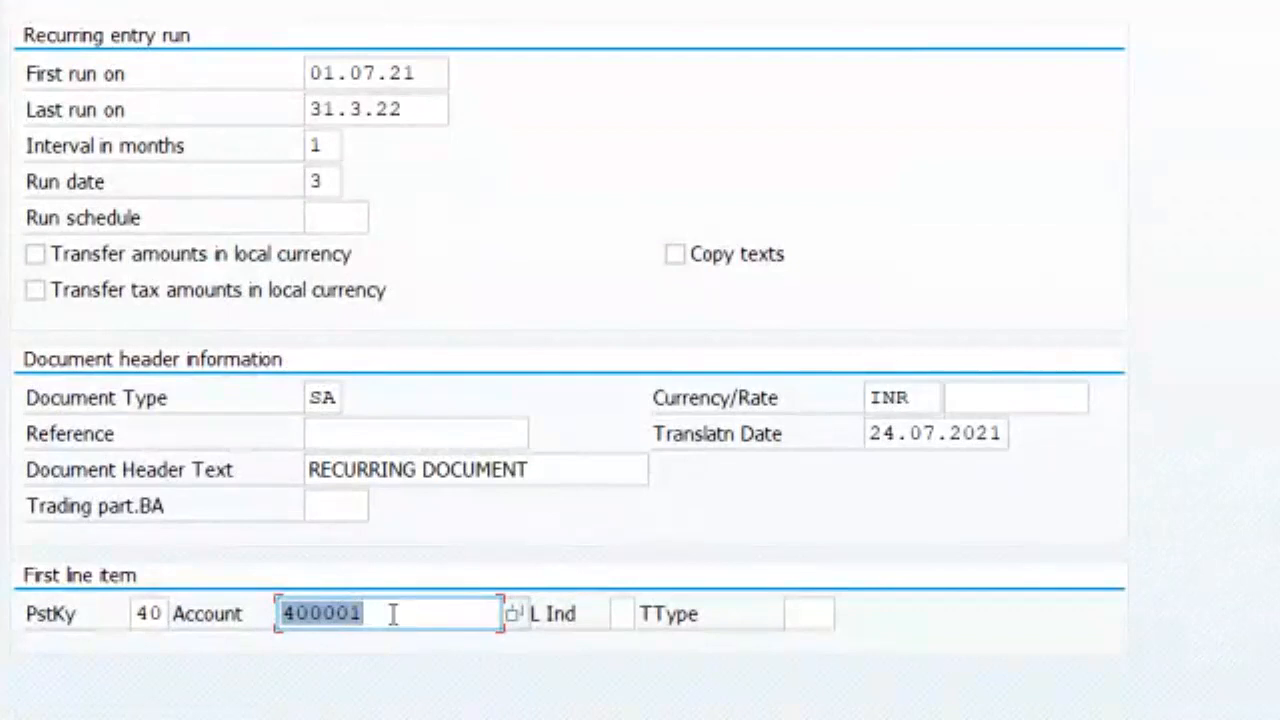
pyautogui.click(393, 614)
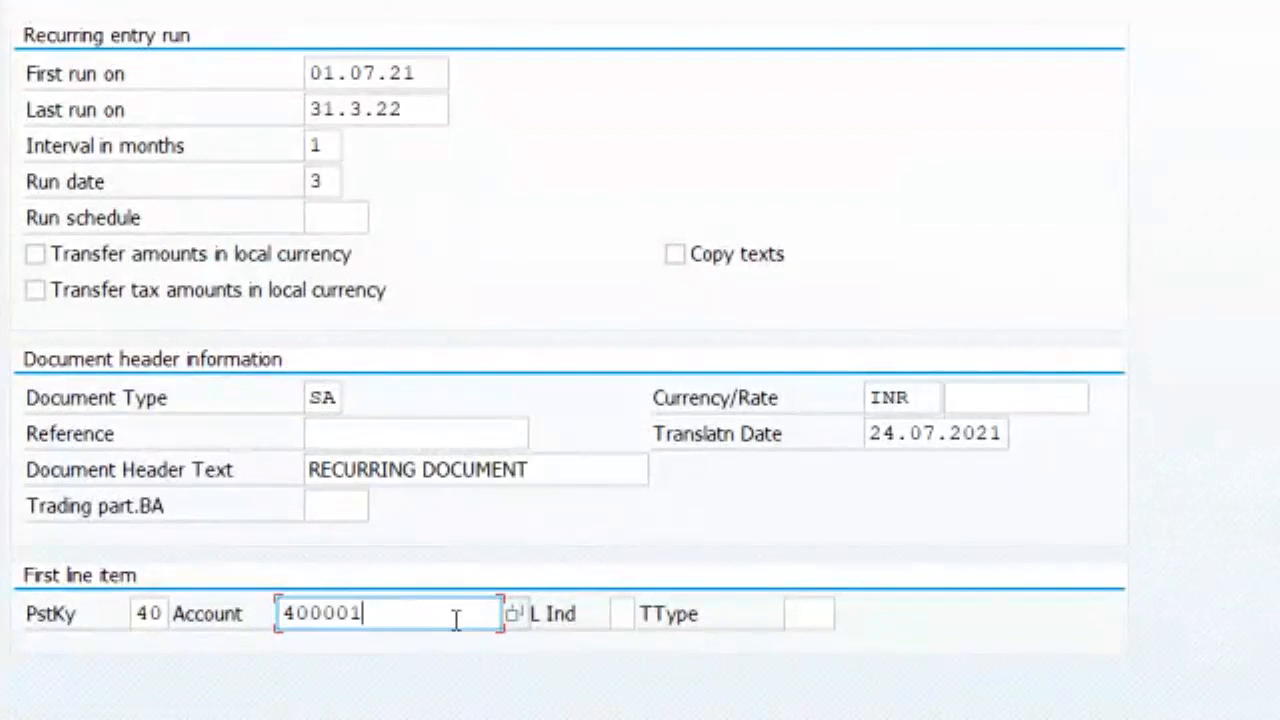
# Give the salary debit line amount 4300000 and text BEING SALARY PAID.
pyautogui.press('Return')
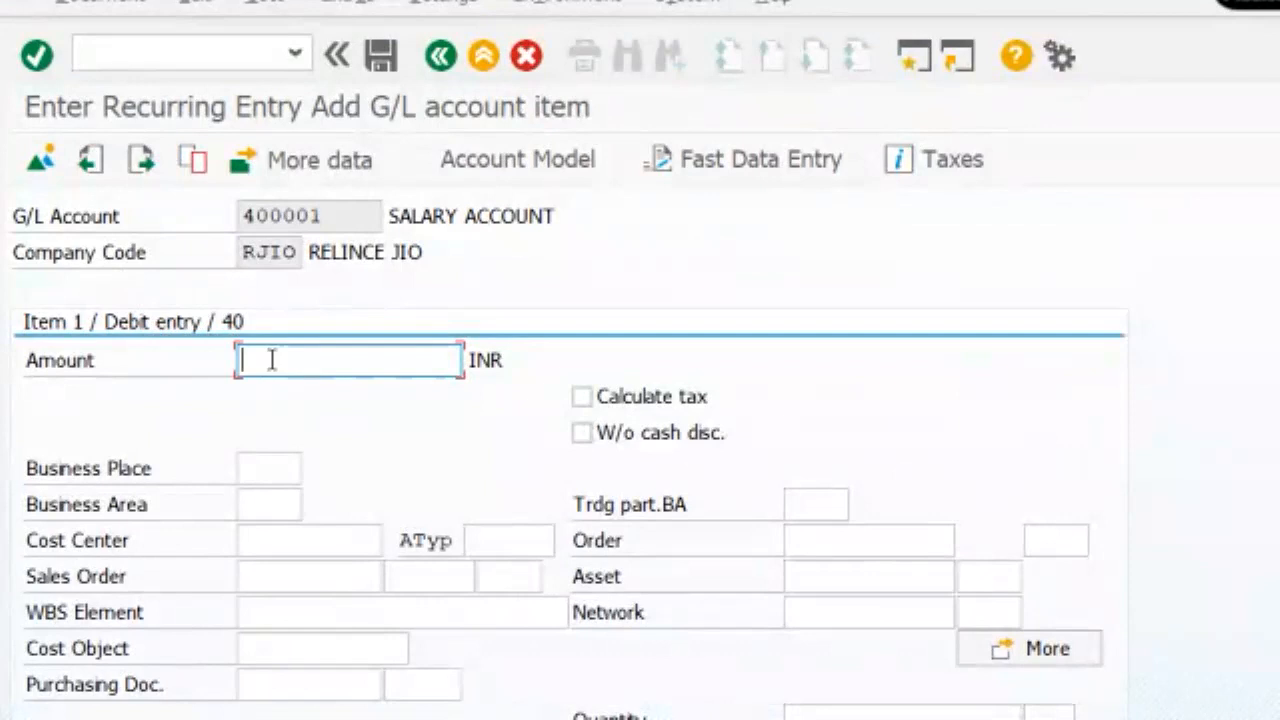
pyautogui.write('4300000')
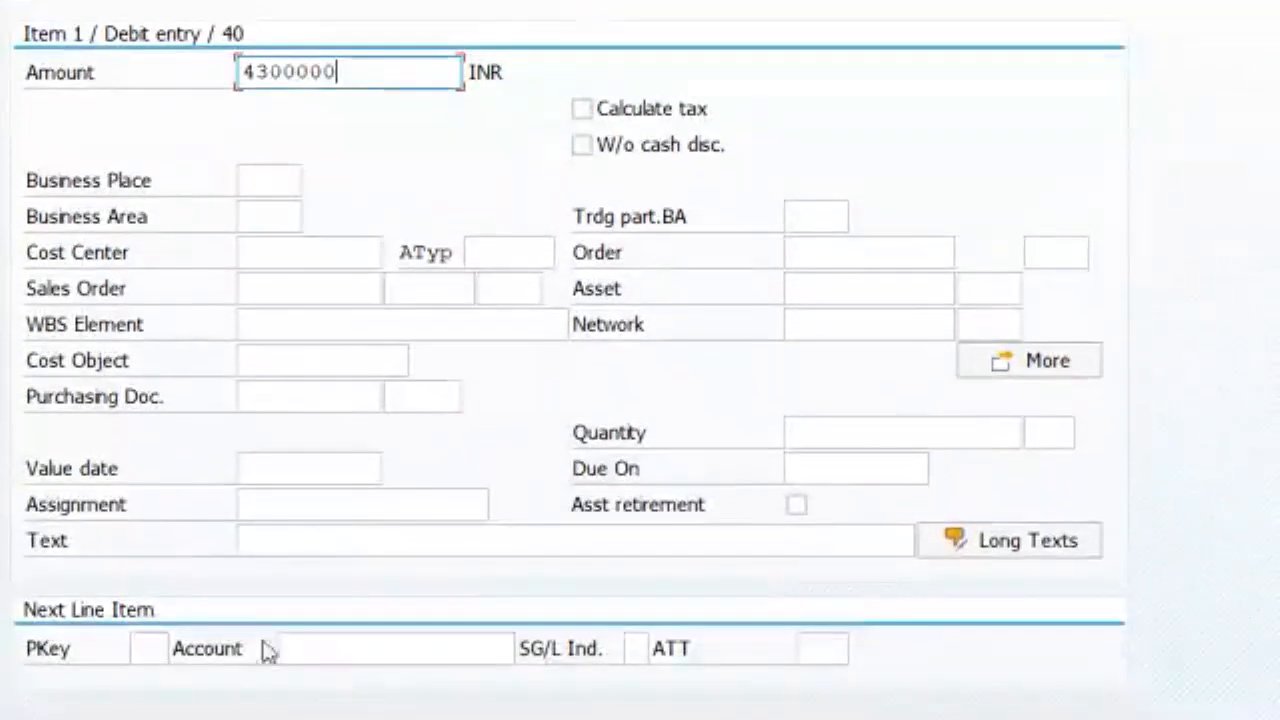
pyautogui.click(266, 574)
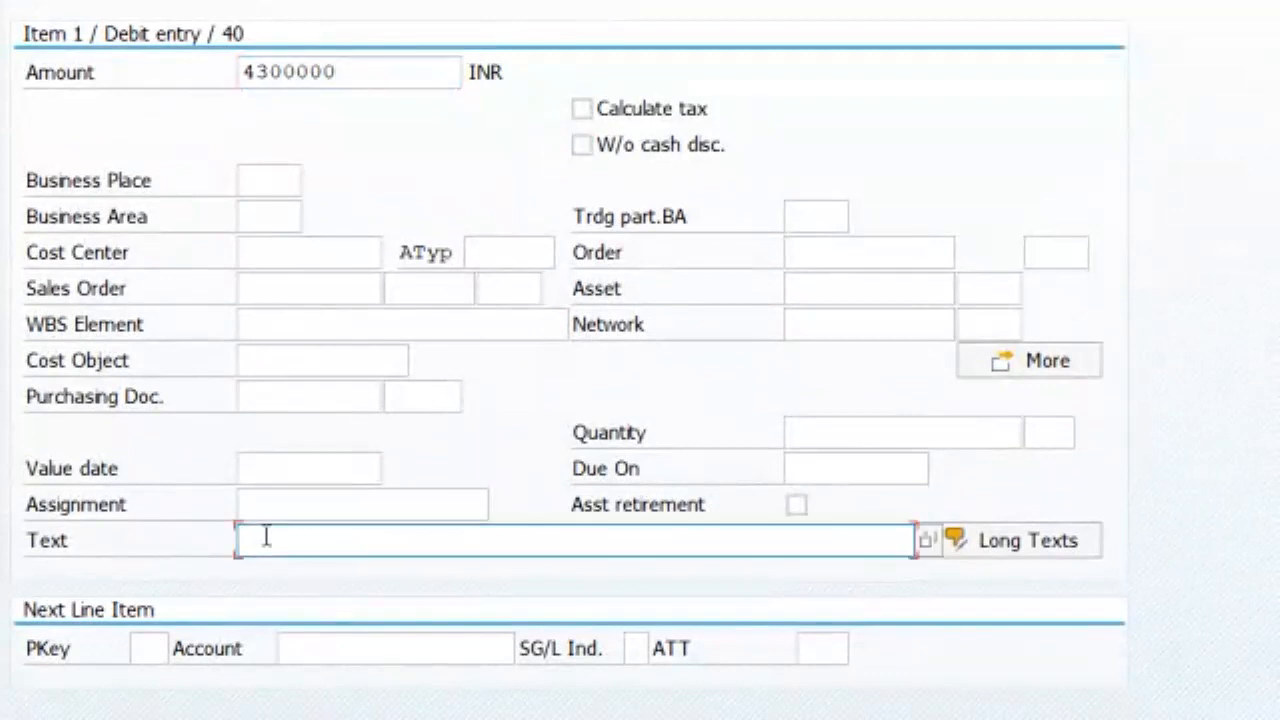
pyautogui.write('N')
pyautogui.write('BEING')
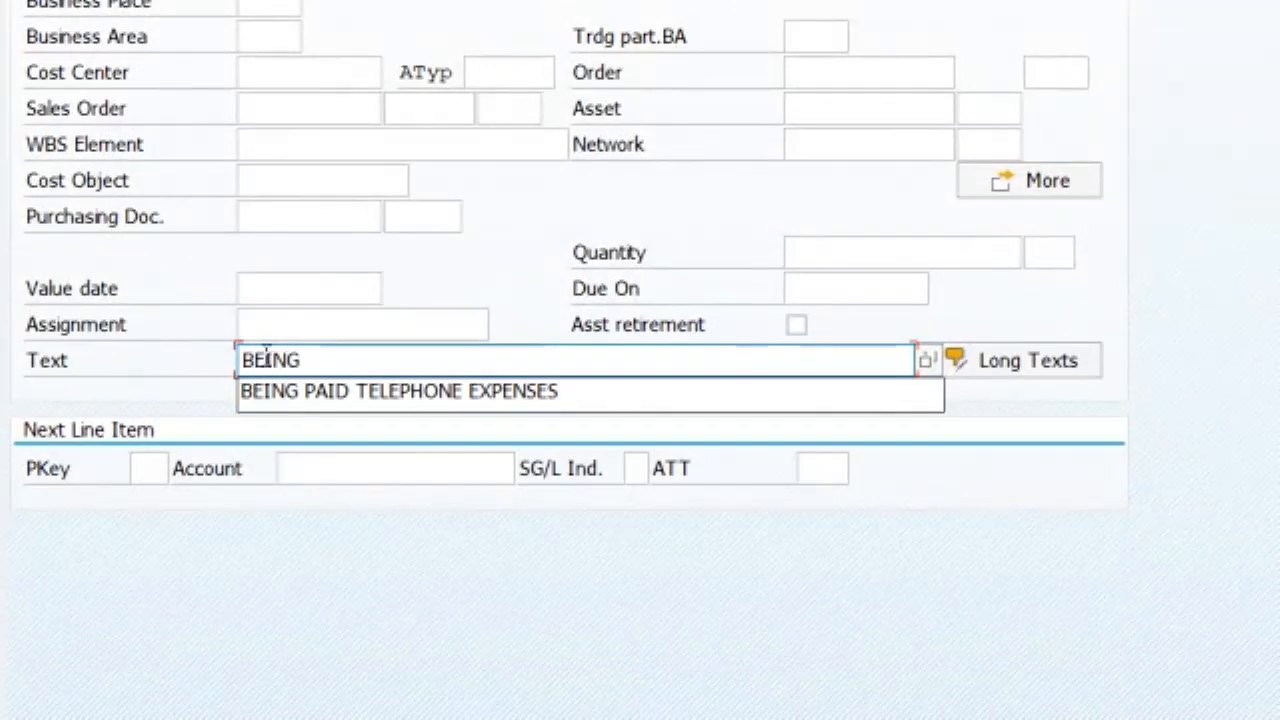
pyautogui.write(' SALARY')
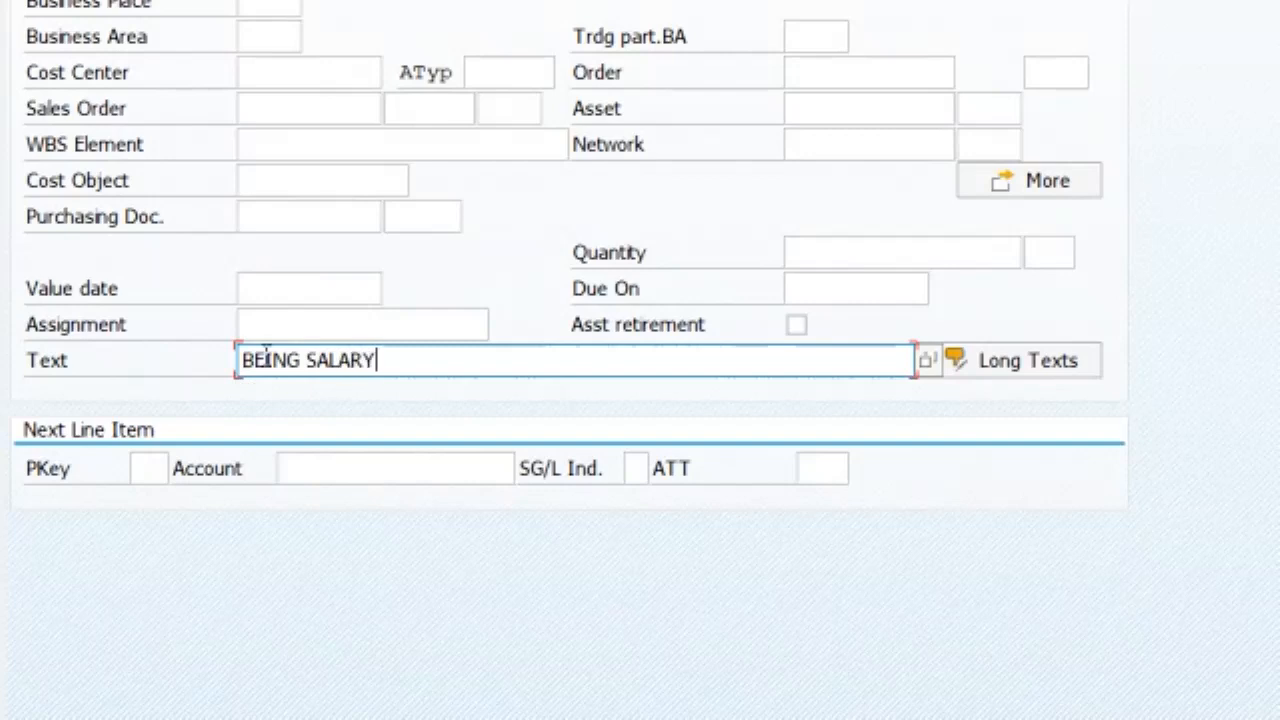
pyautogui.write(' PAID')
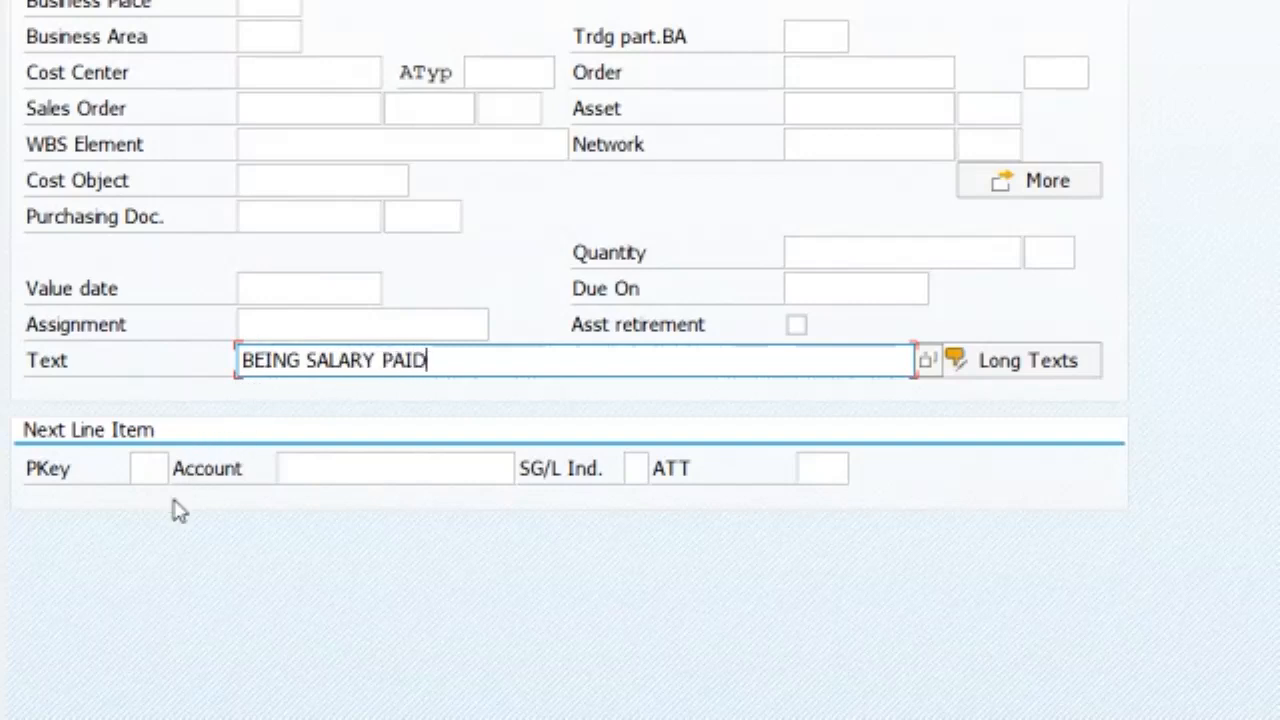
# Enter posting key 50 for the next line item.
pyautogui.click(148, 470)
pyautogui.write('50')
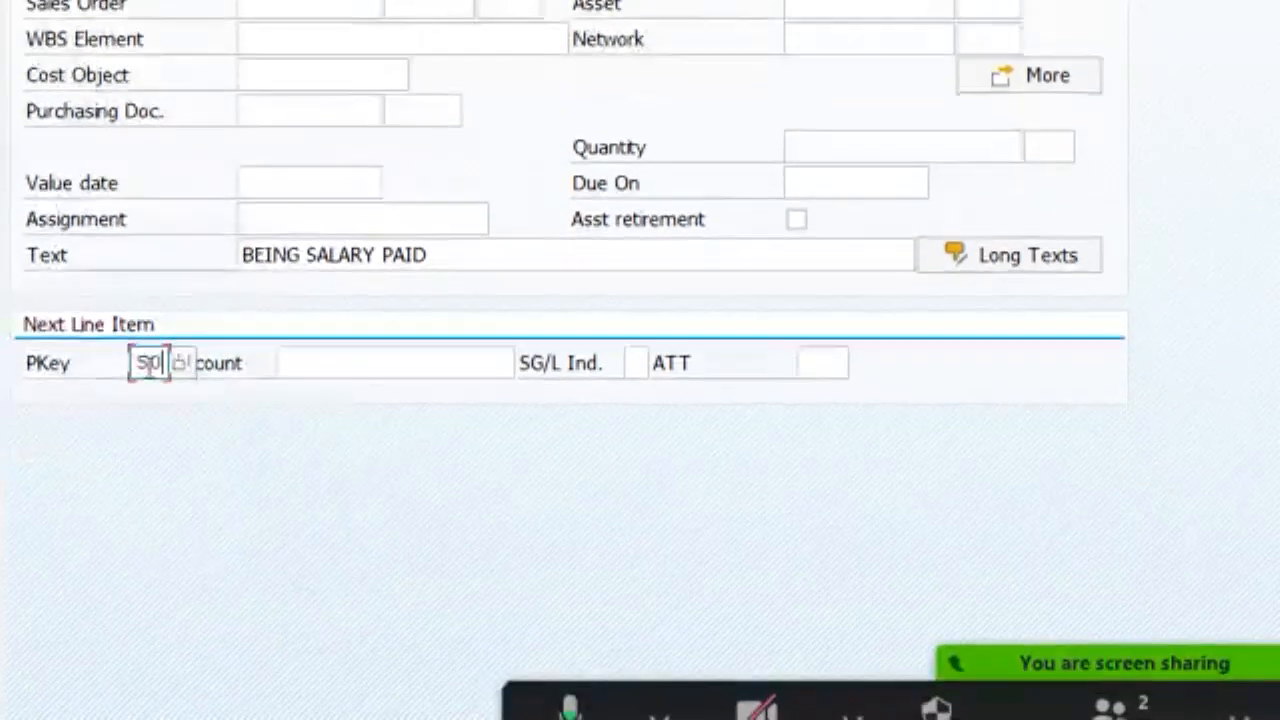
pyautogui.press('Tab')
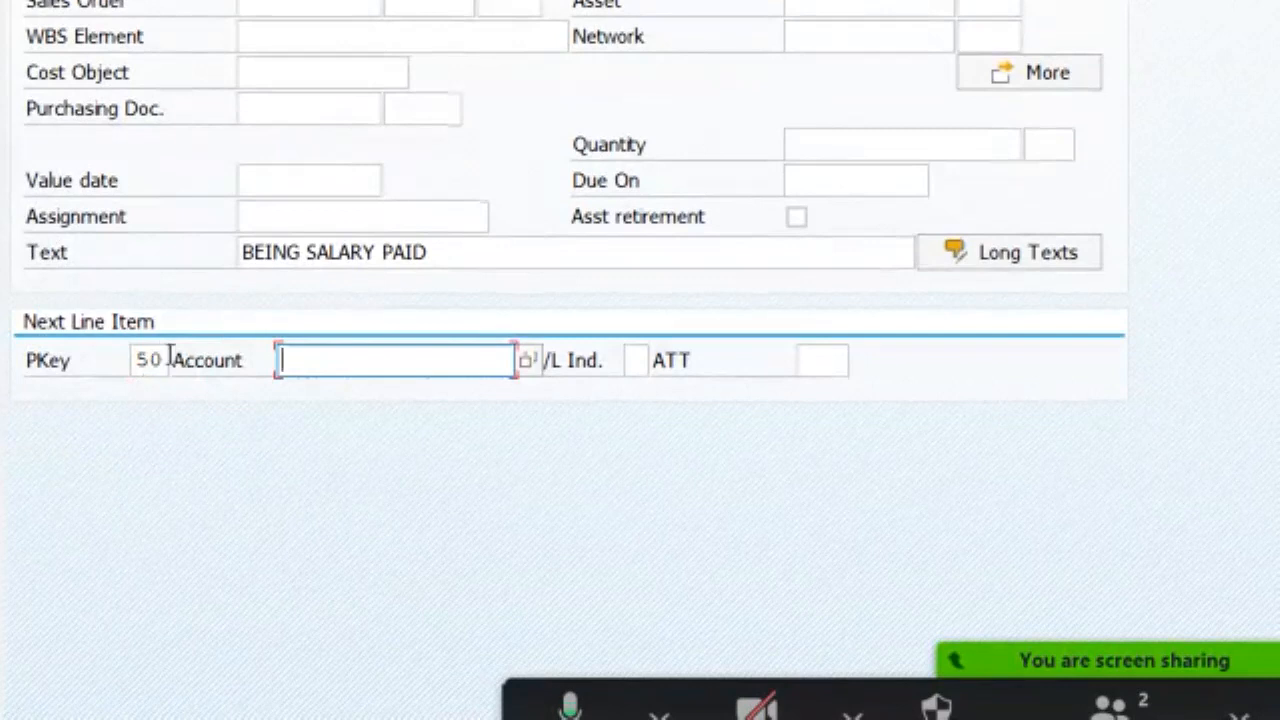
pyautogui.click(138, 361)
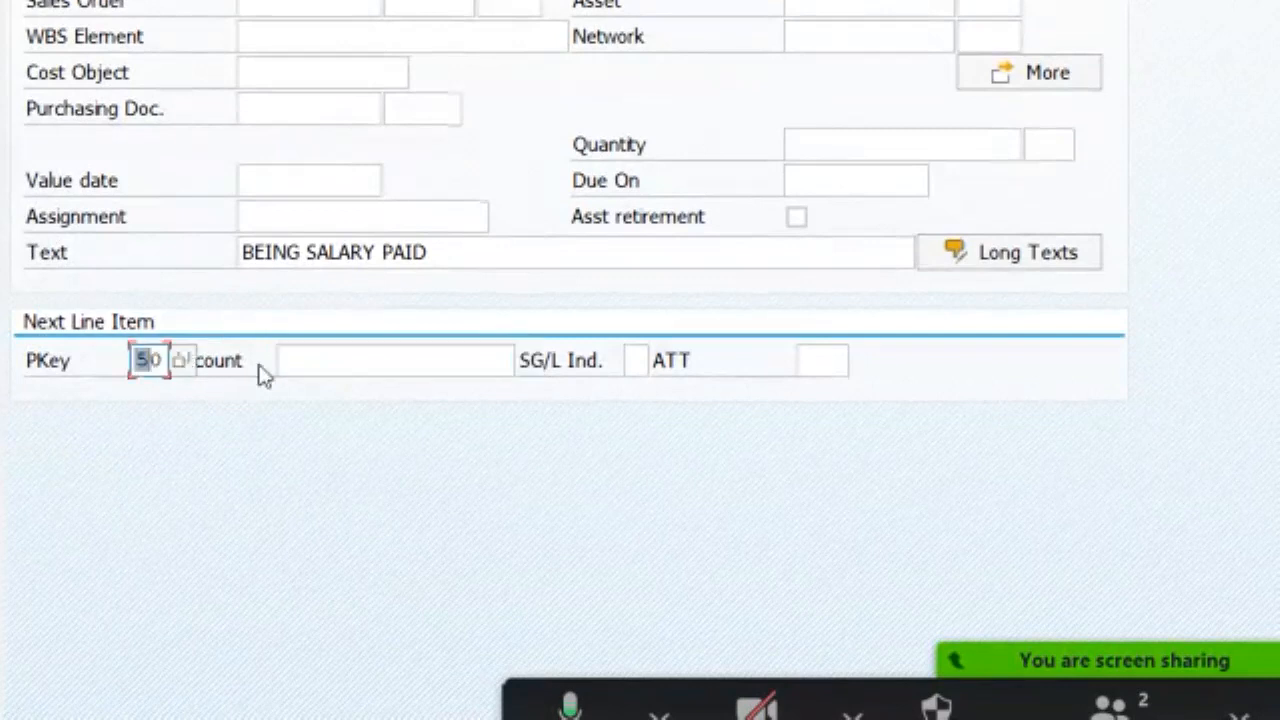
# Choose State Bank of India account 100002 for the second line and open its item details.
pyautogui.click(328, 354)
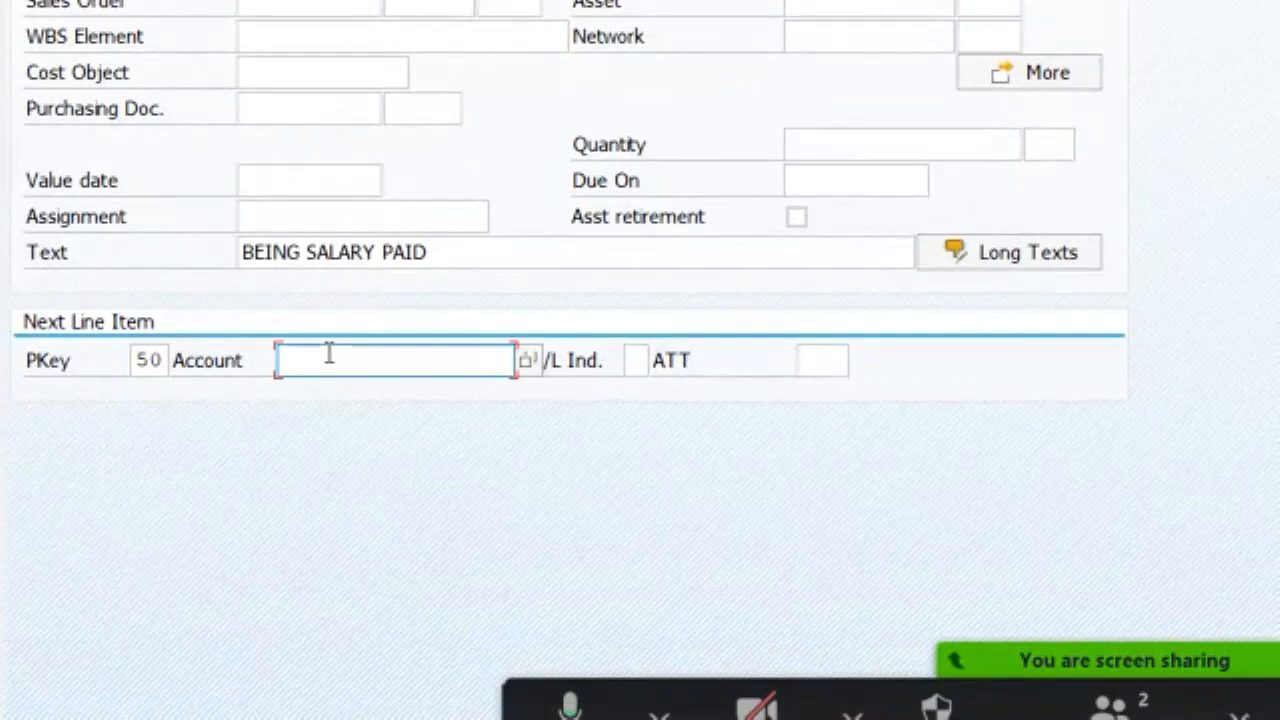
pyautogui.click(527, 365)
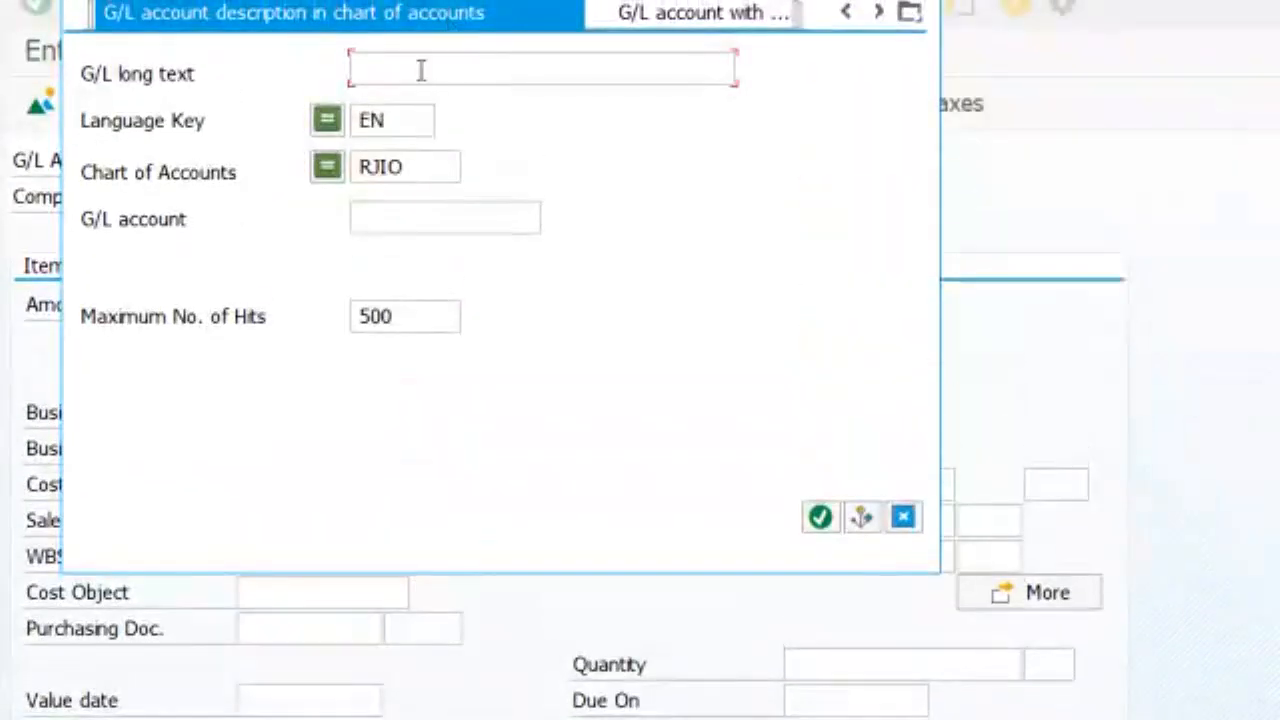
pyautogui.write('*')
pyautogui.press('Return')
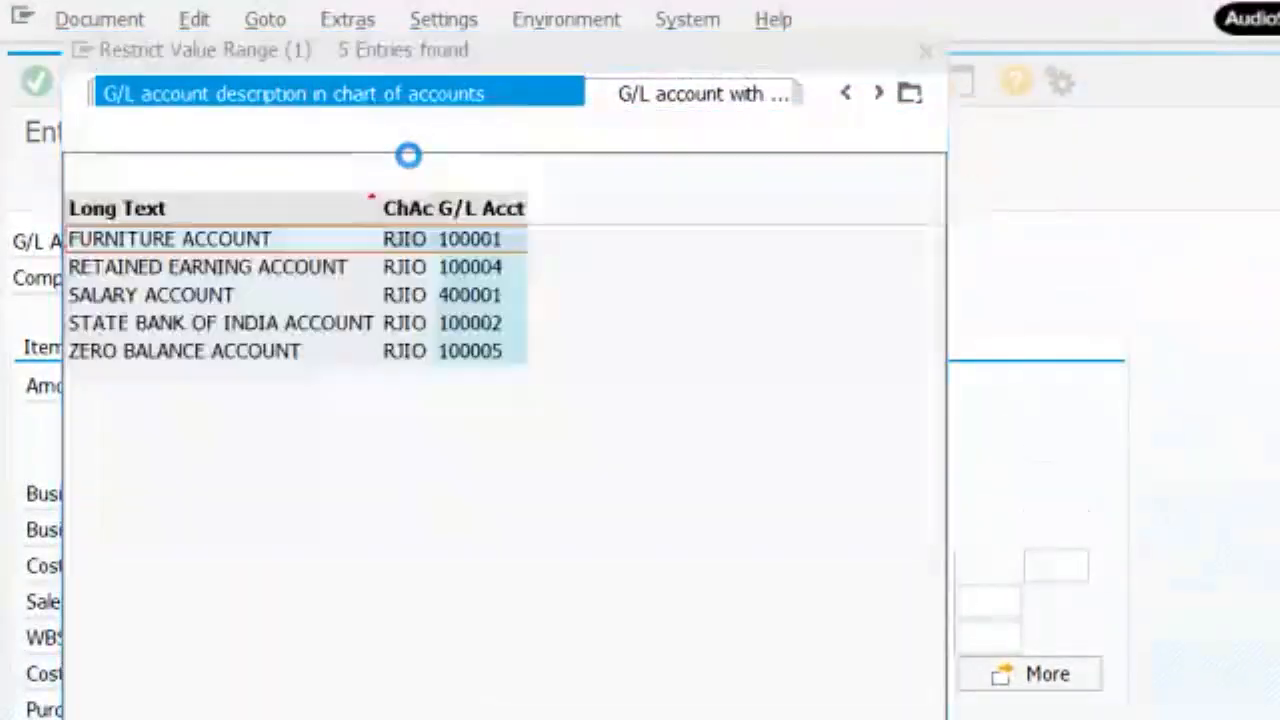
pyautogui.doubleClick(150, 325)
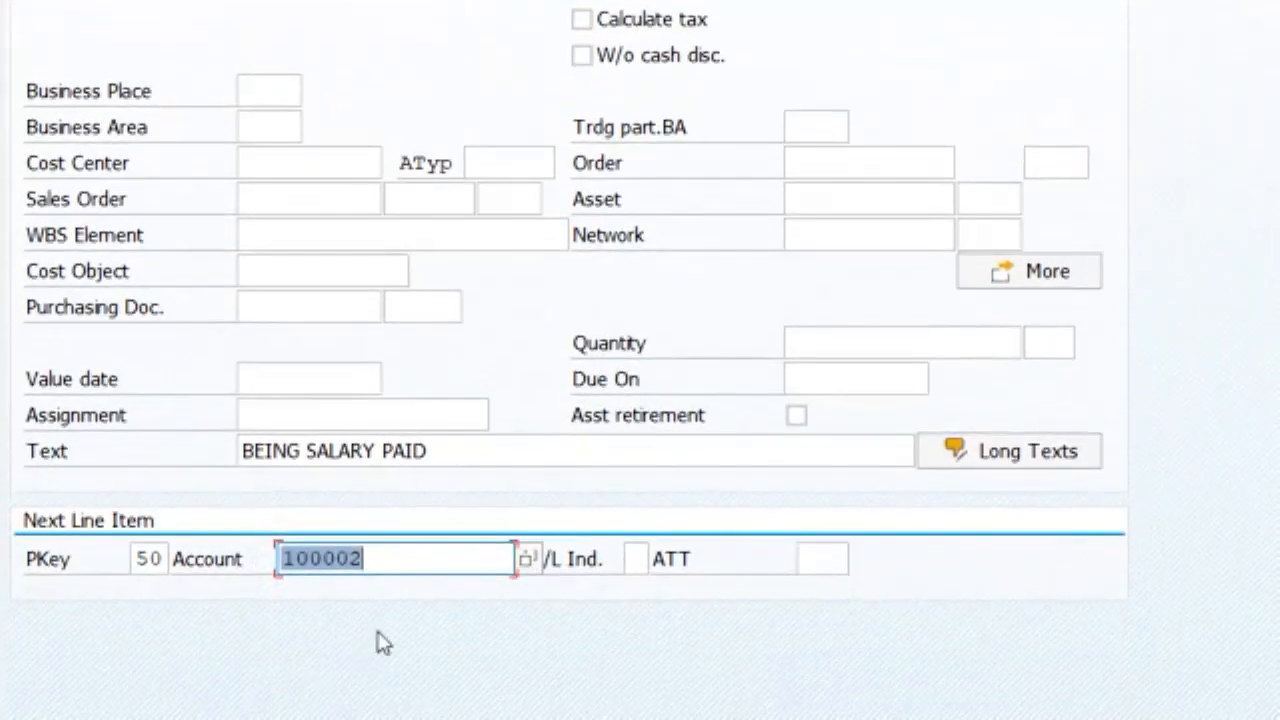
pyautogui.press('Return')
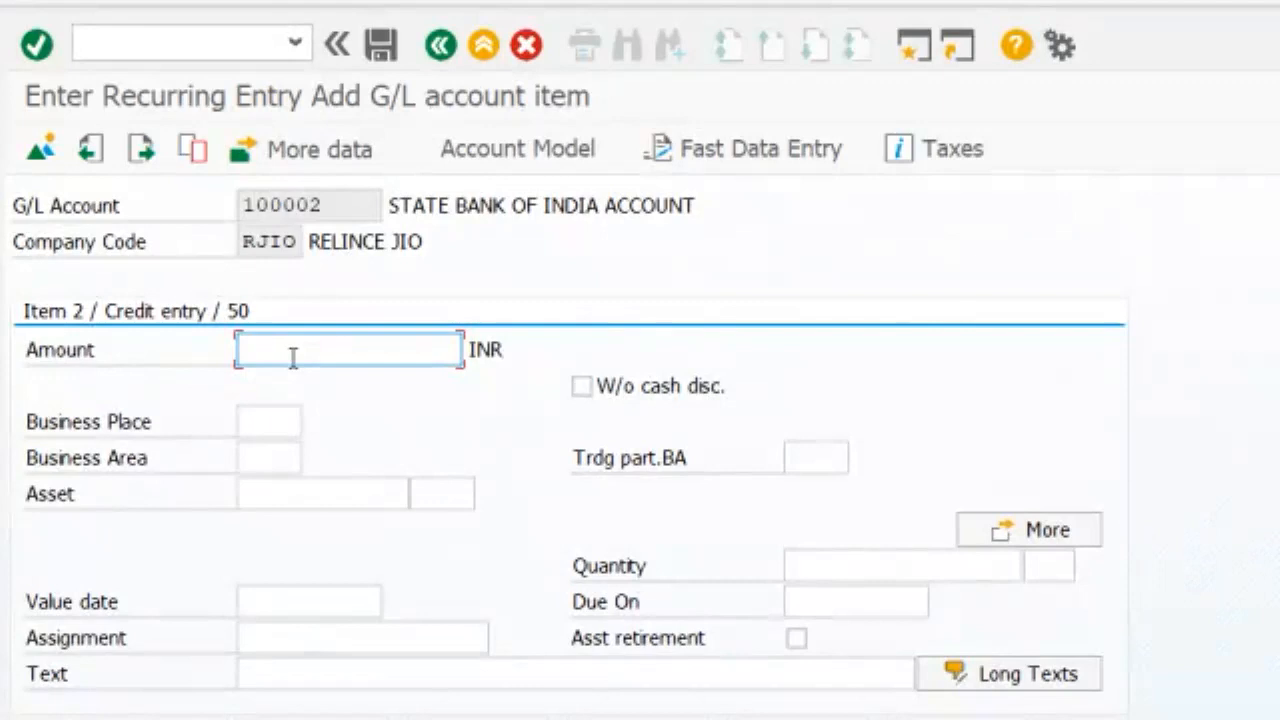
# Copy amount 4,300,000 and text BEING SALARY PAID into the bank line using * and +, then save.
pyautogui.write('*')
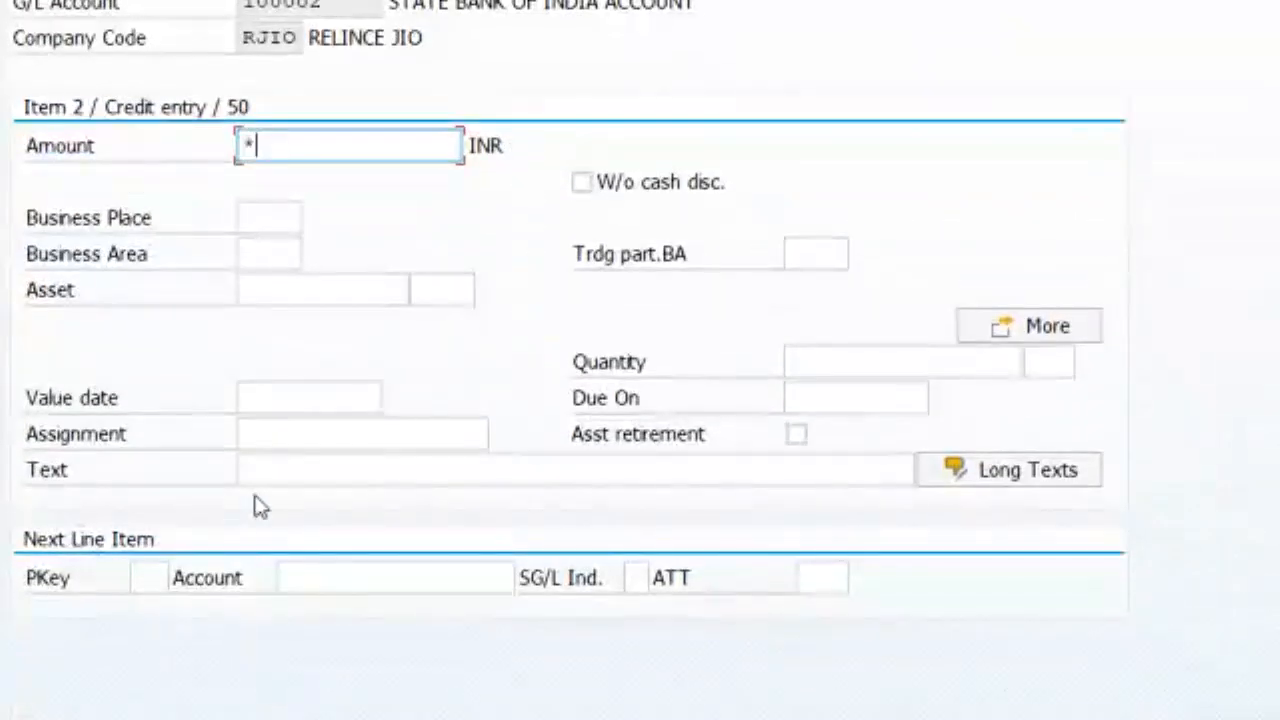
pyautogui.click(272, 473)
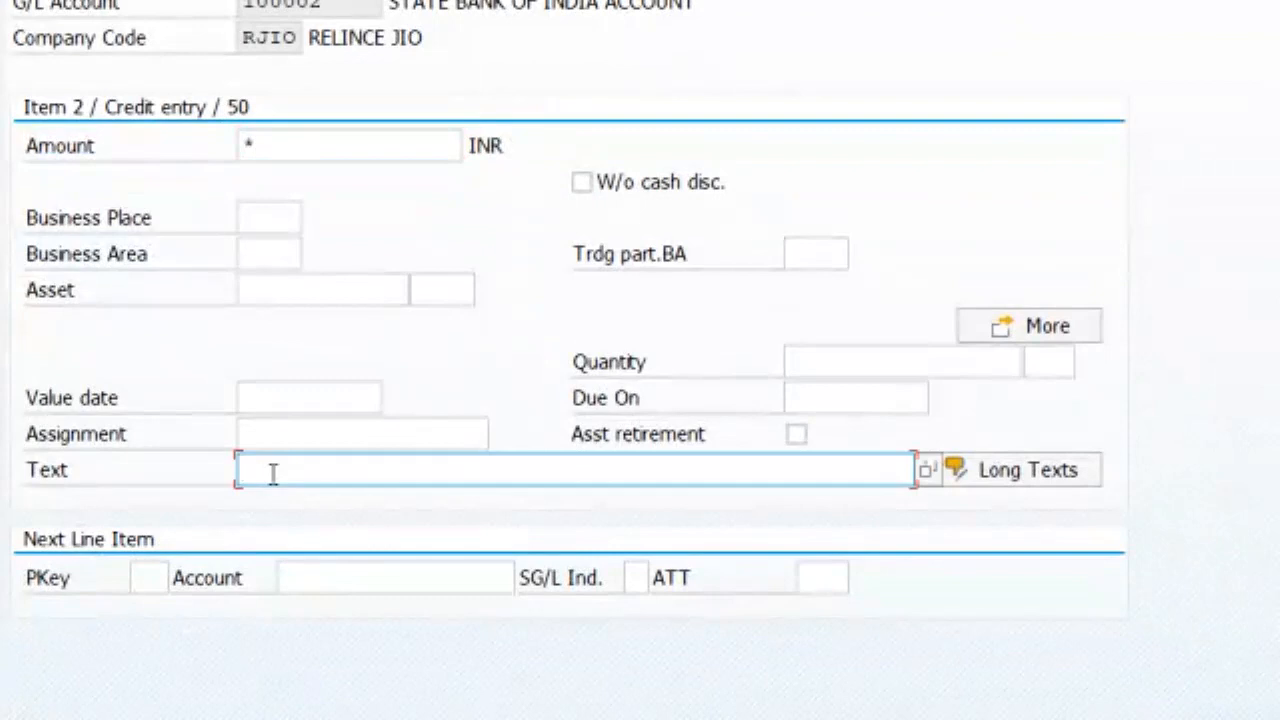
pyautogui.write('+')
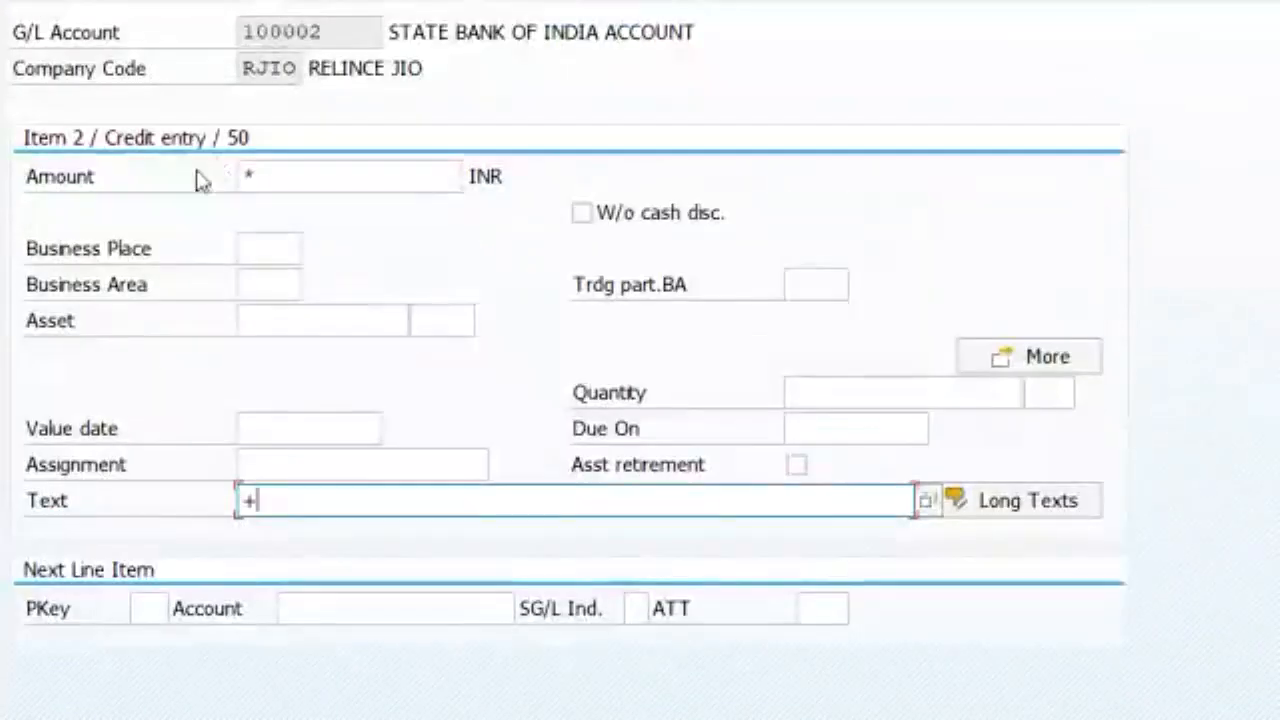
pyautogui.click(244, 43)
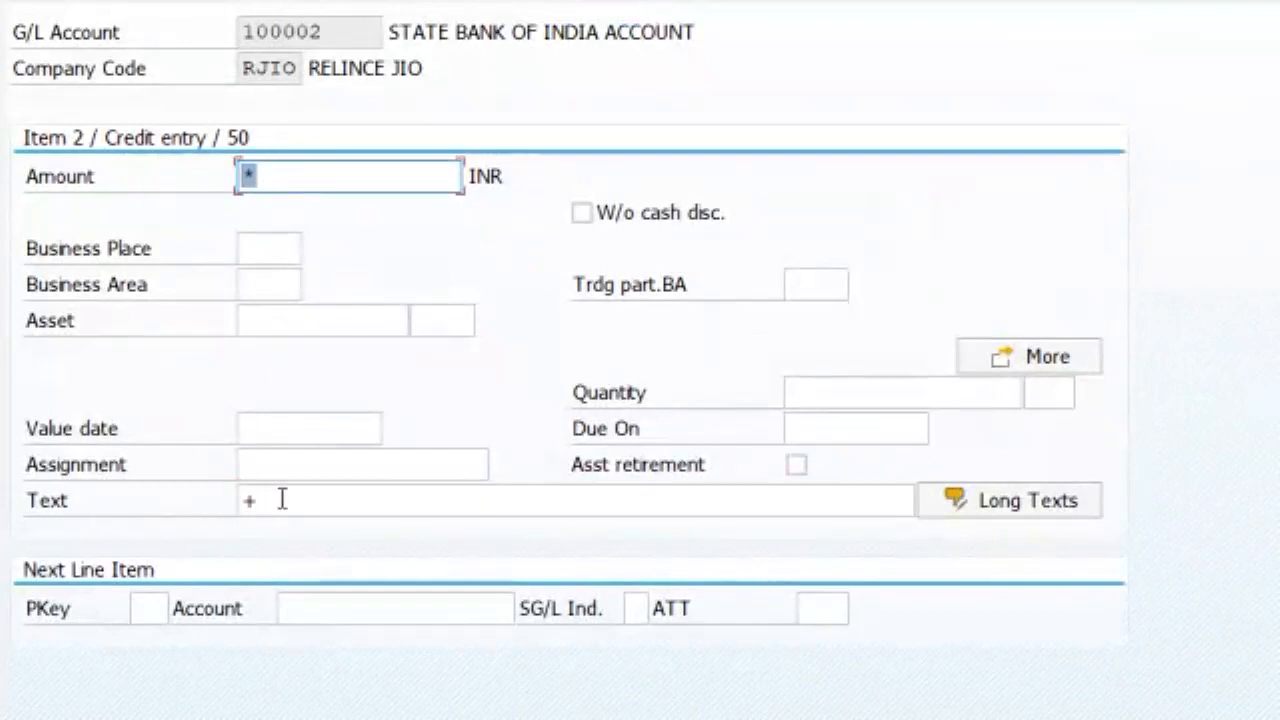
pyautogui.click(281, 498)
pyautogui.click(310, 500)
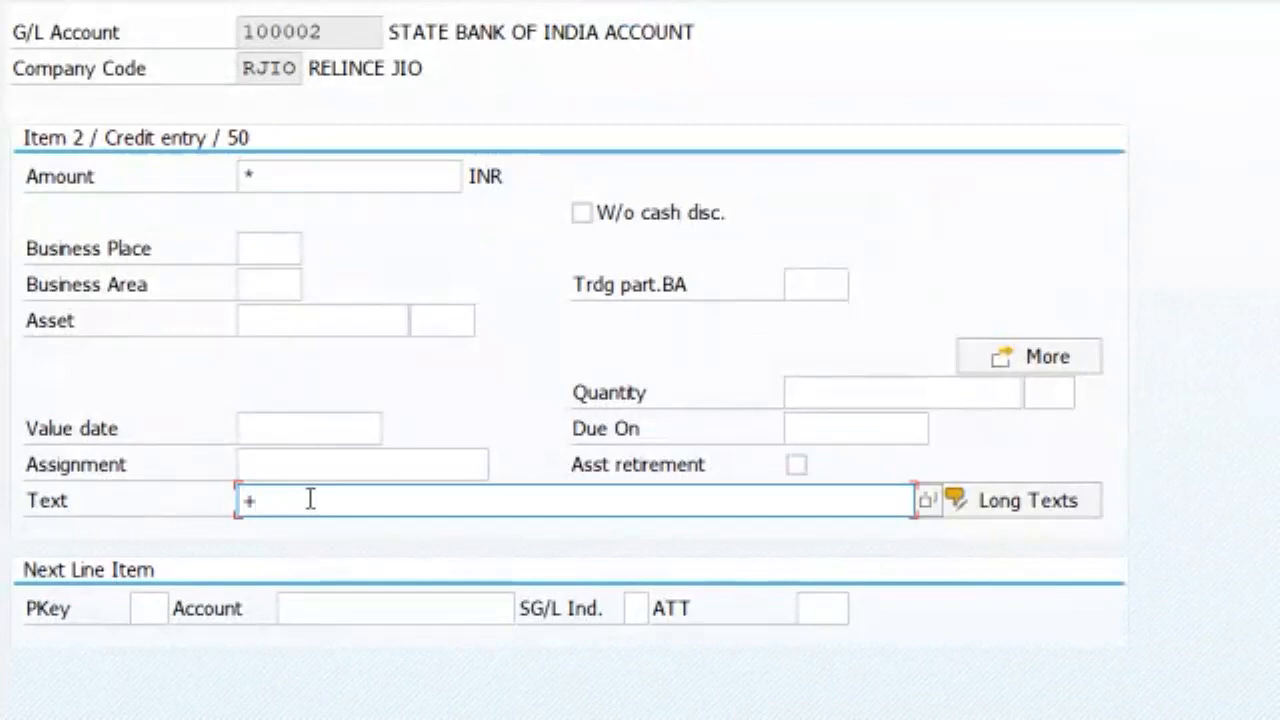
pyautogui.press('Return')
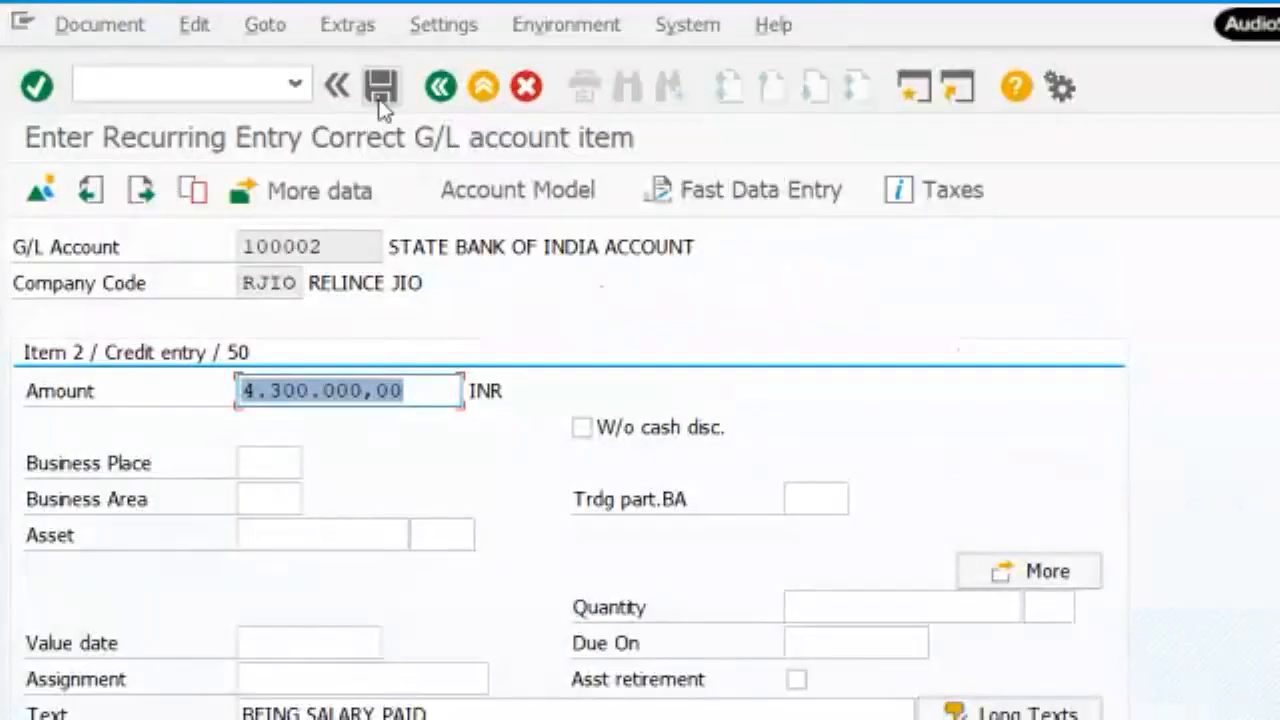
pyautogui.click(380, 87)
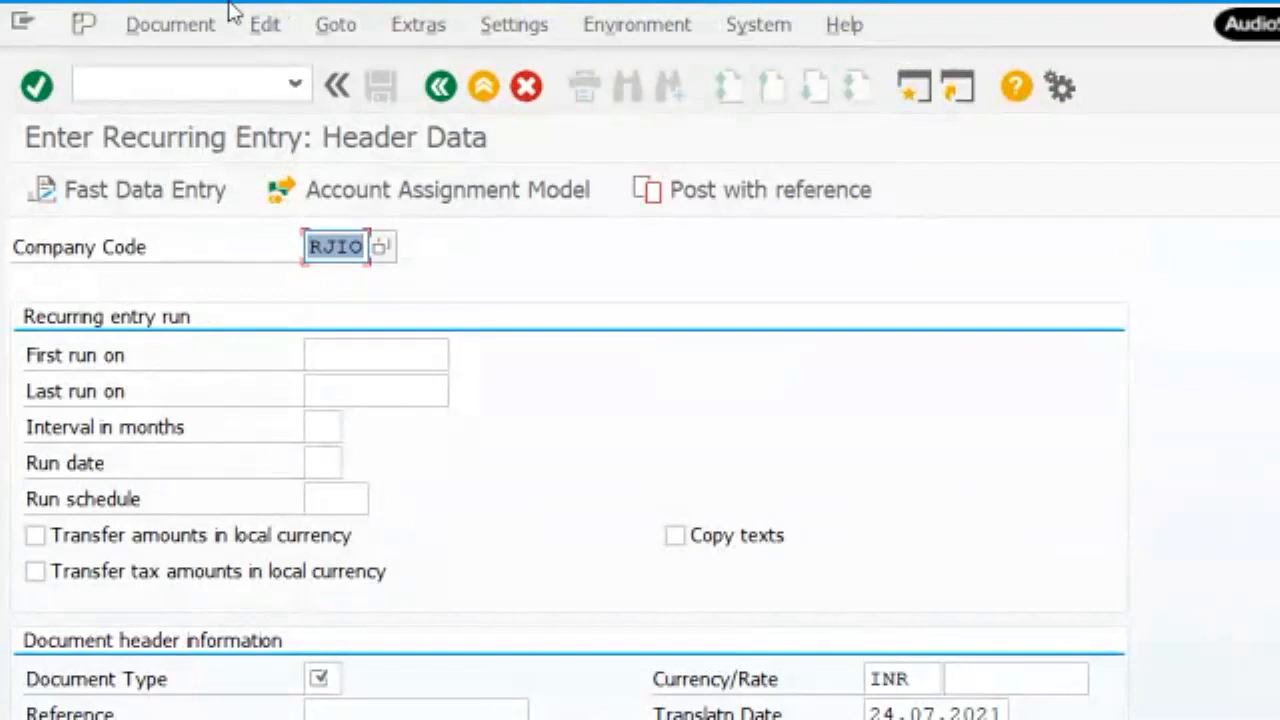
pyautogui.click(168, 86)
pyautogui.write('/')
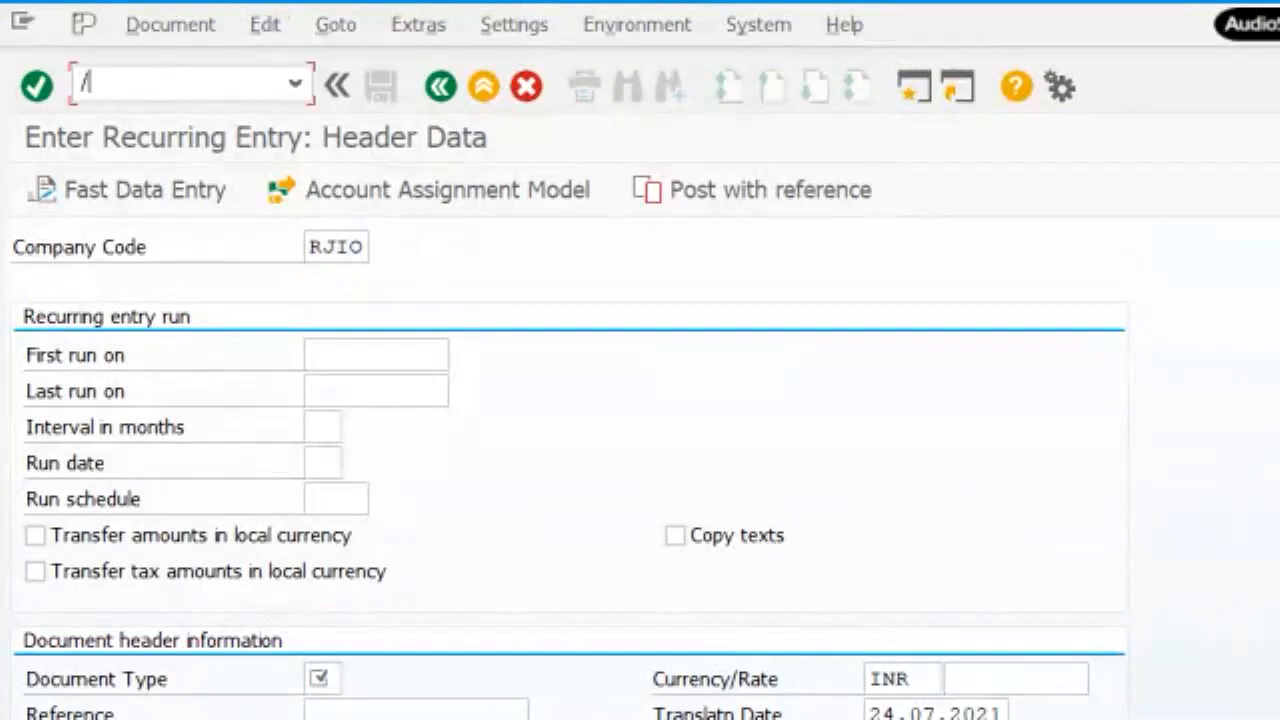
pyautogui.write('NF.15')
pyautogui.press('Return')
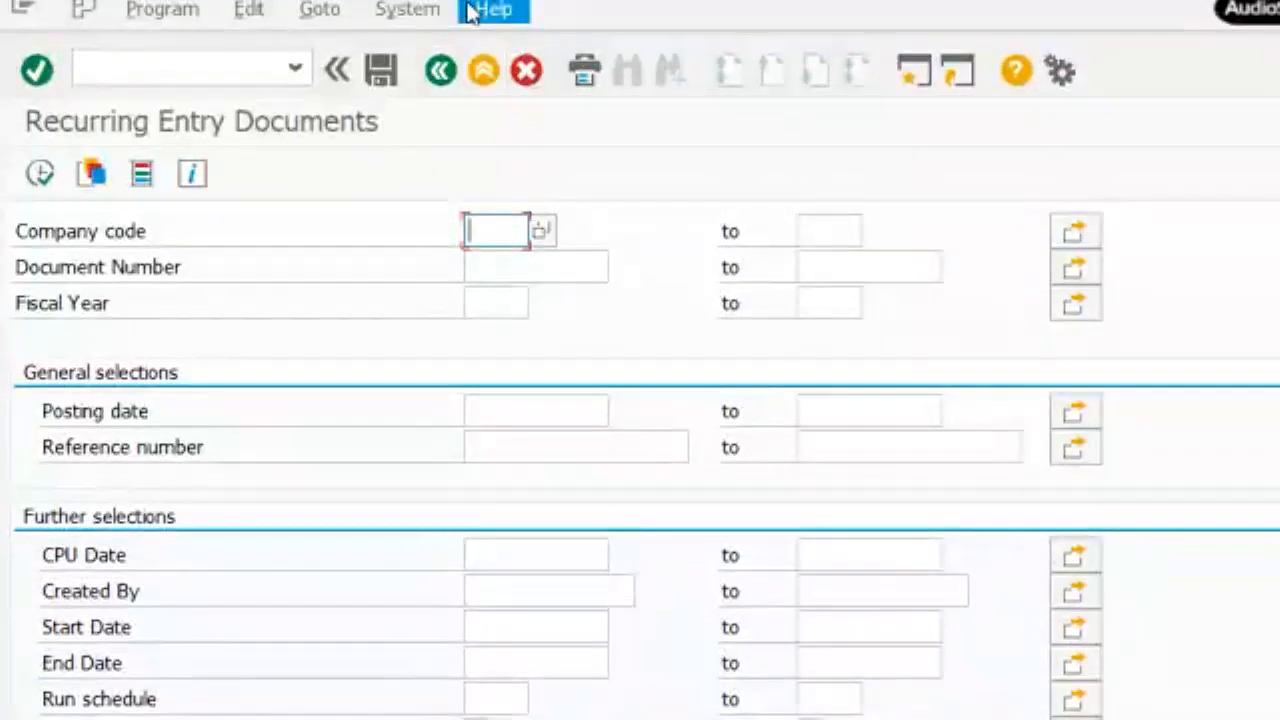
pyautogui.write('RJIO')
pyautogui.press('Tab')
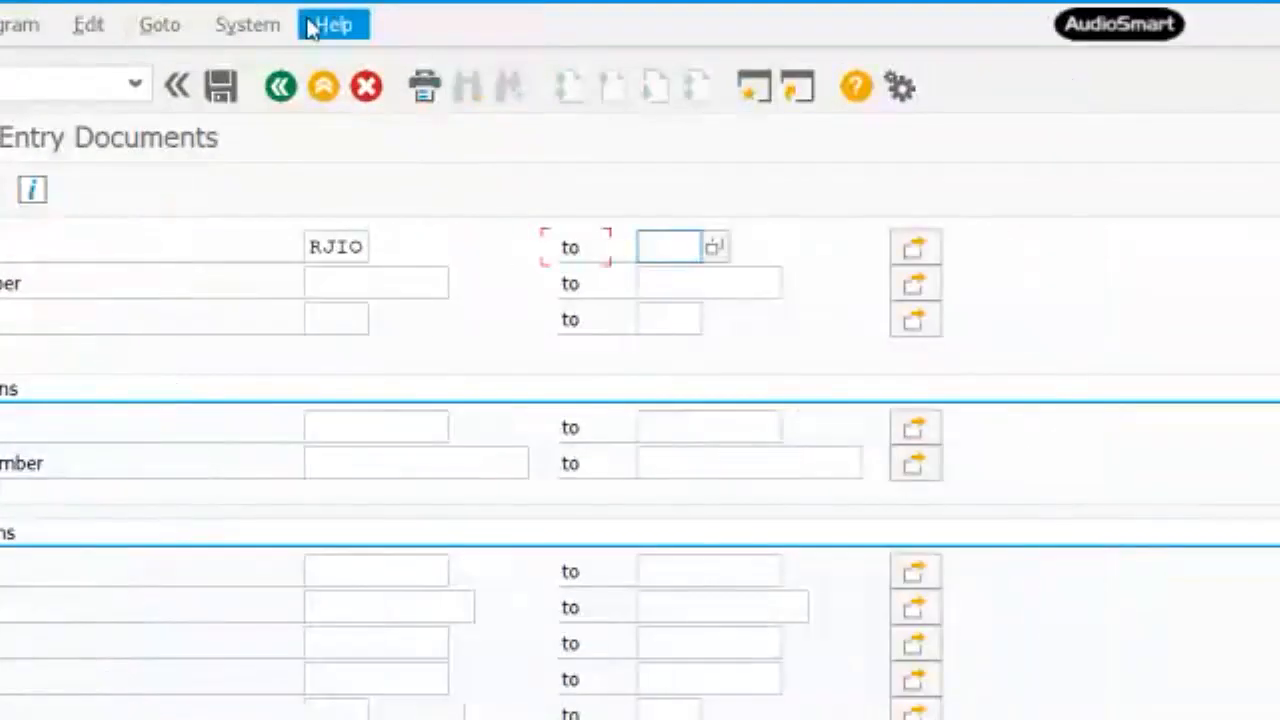
pyautogui.click(509, 287)
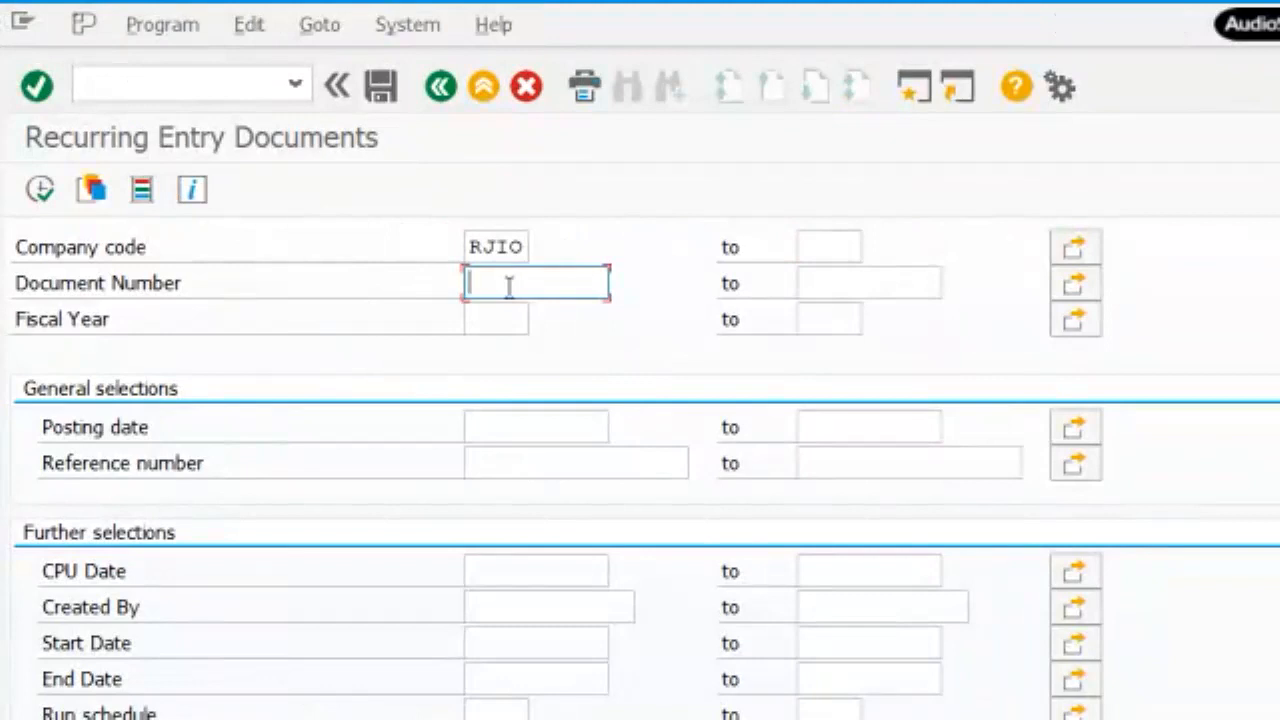
pyautogui.write('9')
pyautogui.press('Down')
pyautogui.press('Down')
pyautogui.press('Down')
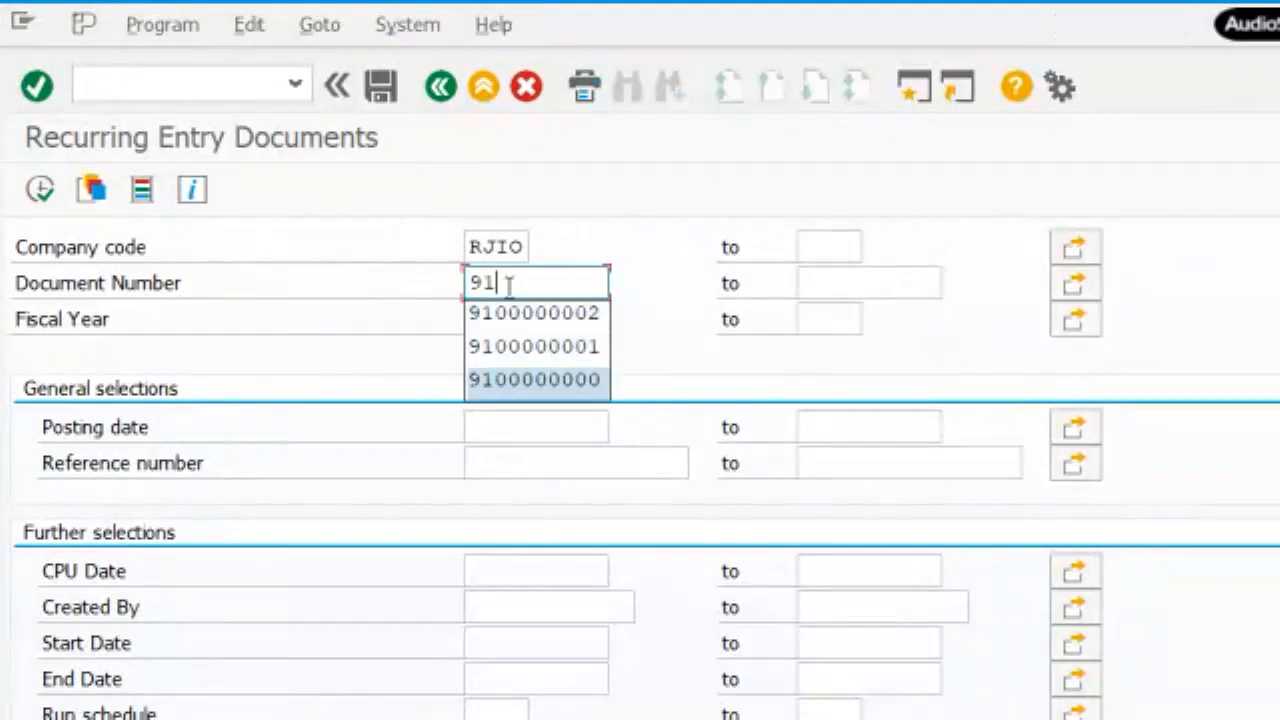
pyautogui.press('Return')
pyautogui.click(497, 319)
pyautogui.write('2021')
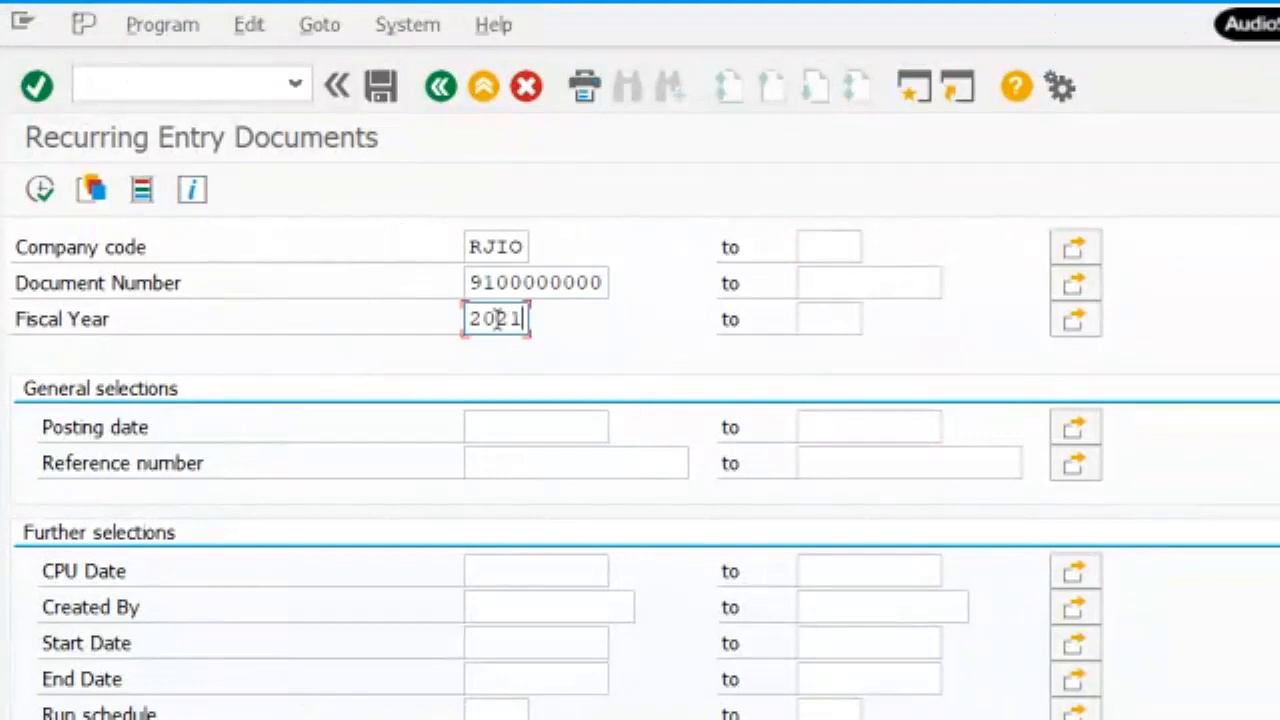
pyautogui.click(48, 191)
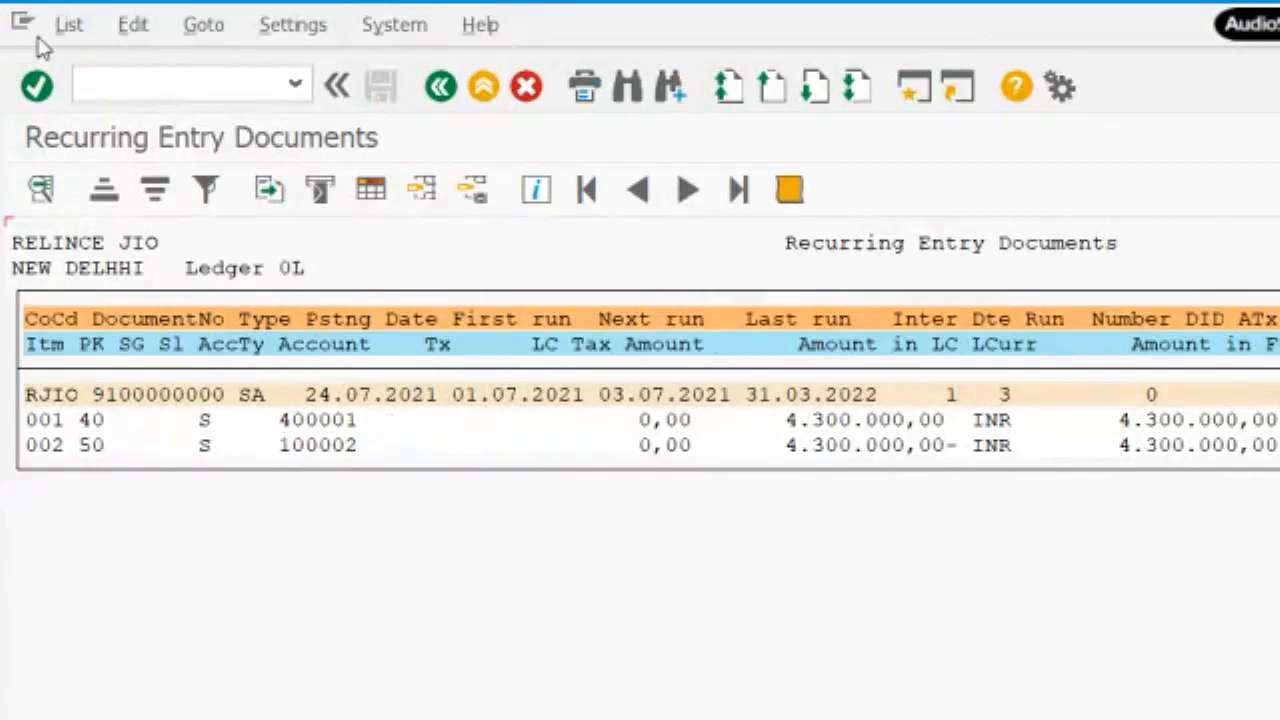
# Start transaction F.14 to create posting documents from recurring documents.
pyautogui.click(145, 73)
pyautogui.write('/NF.14')
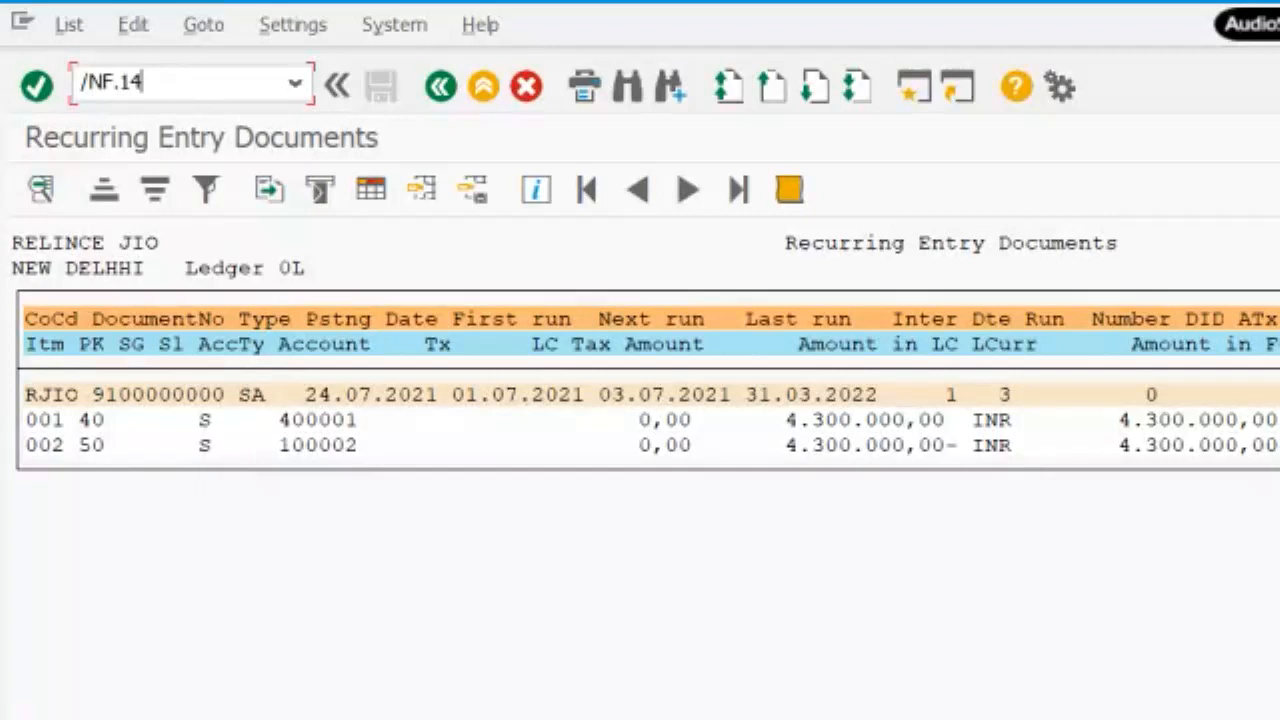
pyautogui.press('BackSpace')
pyautogui.write('5')
pyautogui.press('BackSpace')
pyautogui.write('4')
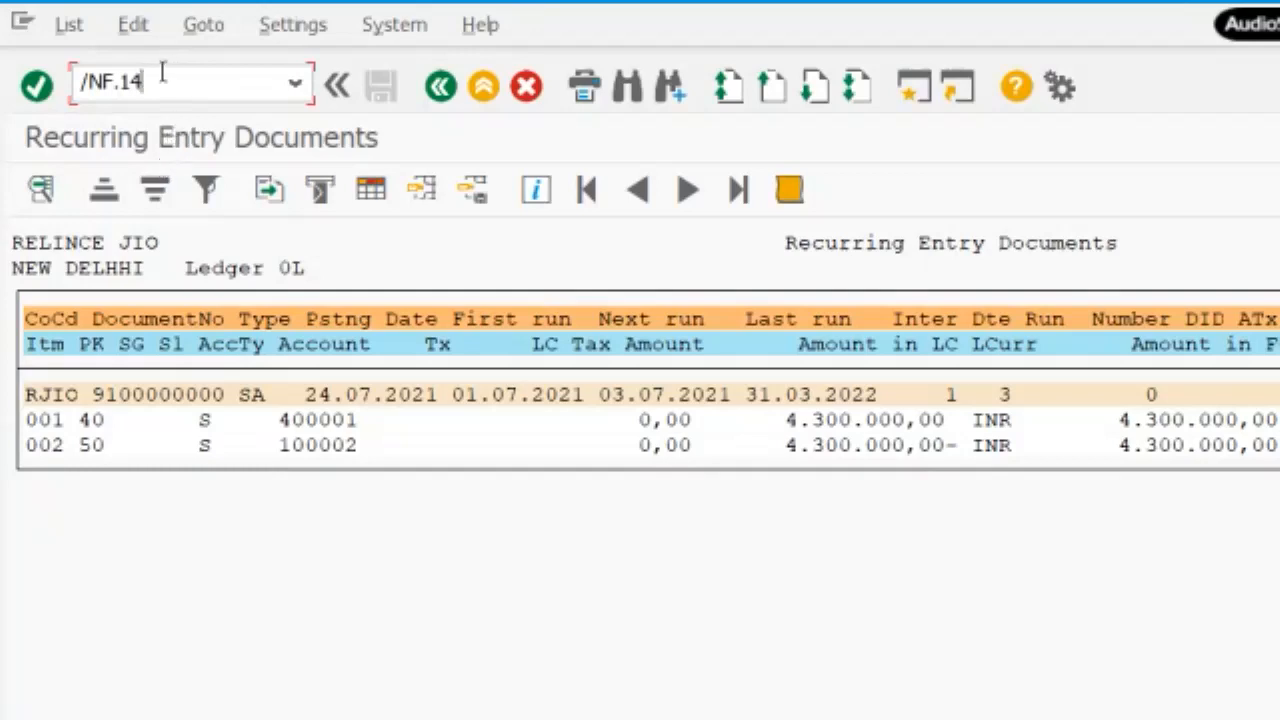
pyautogui.press('Return')
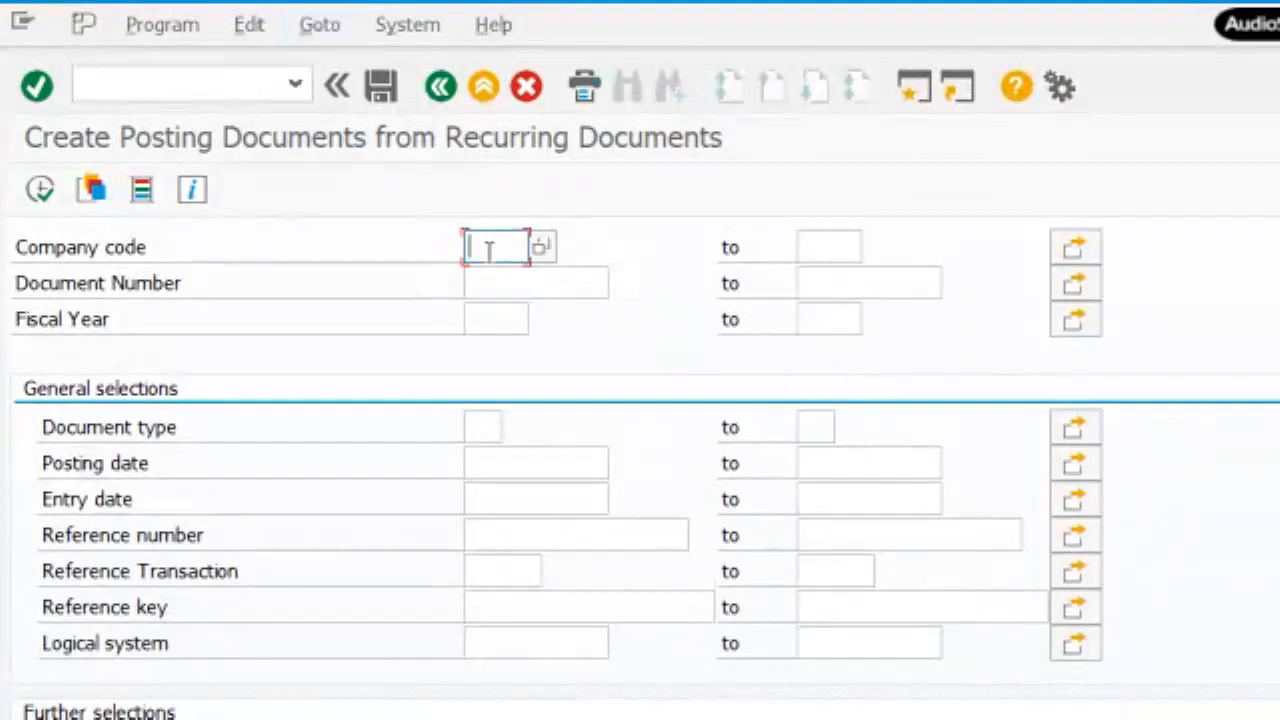
pyautogui.write('R')
pyautogui.press('Tab')
pyautogui.click(534, 285)
pyautogui.write('91')
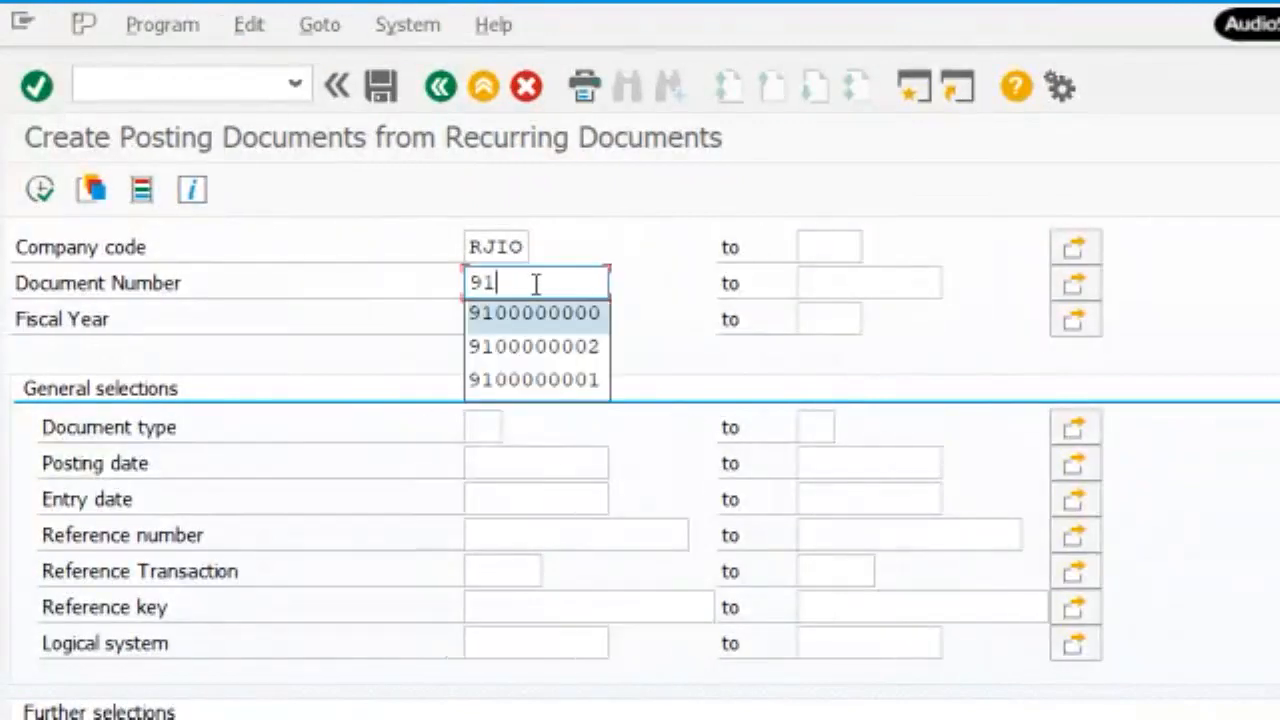
pyautogui.press('Return')
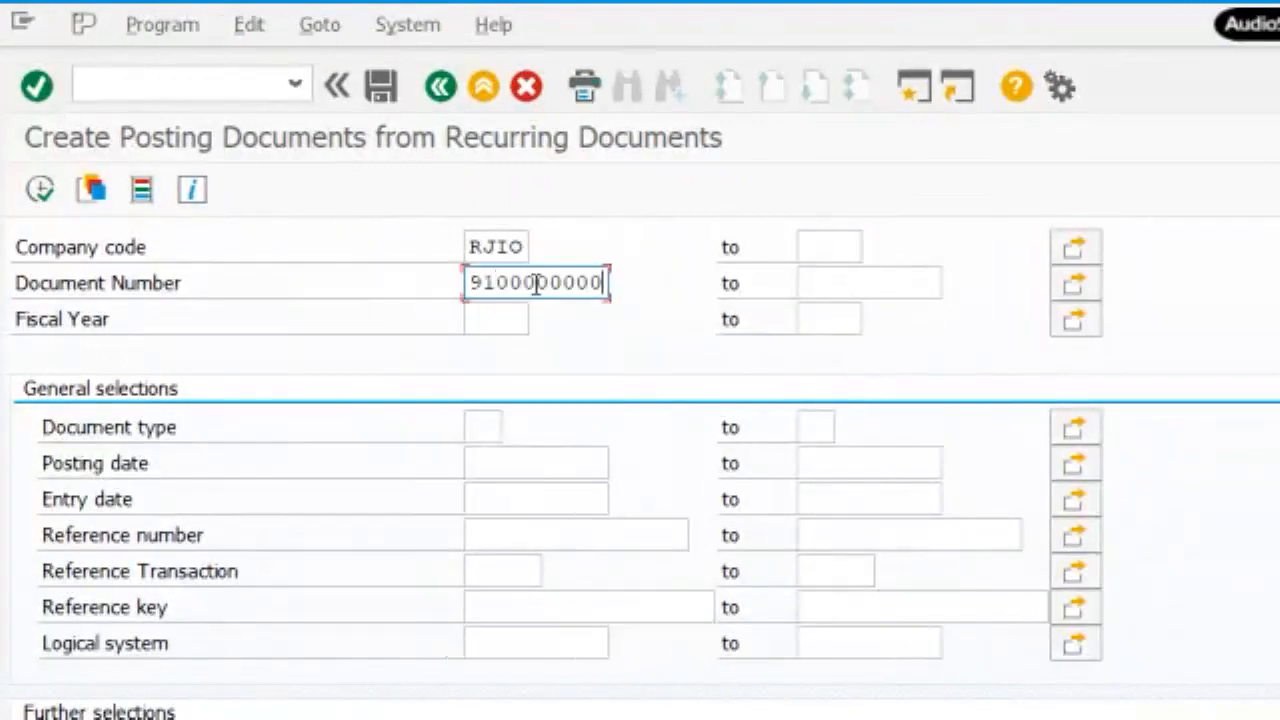
pyautogui.click(508, 318)
pyautogui.write('2021')
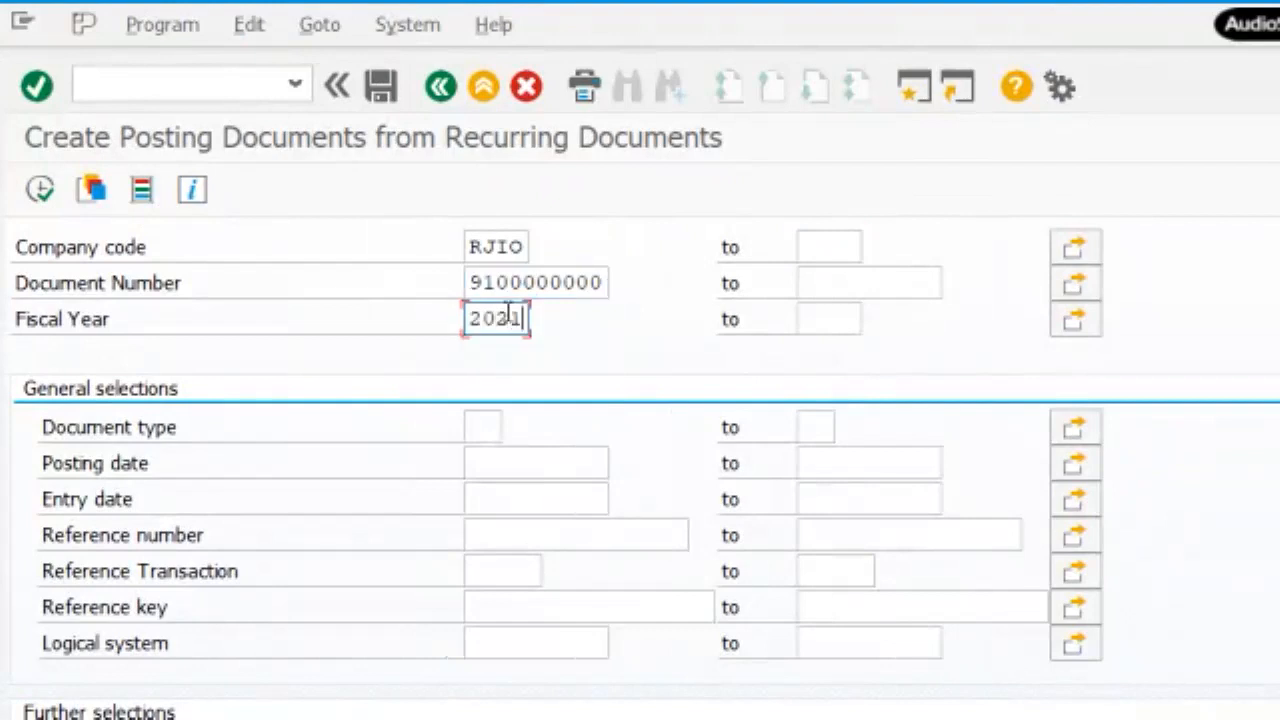
pyautogui.click(475, 429)
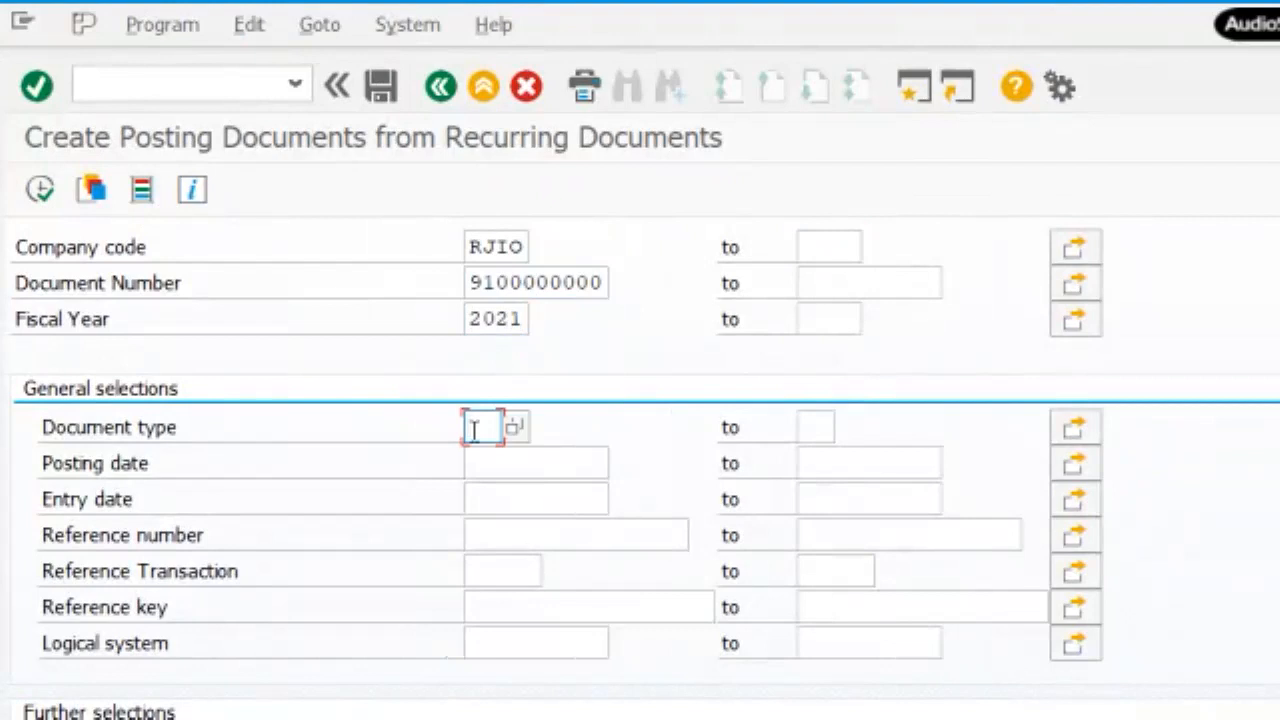
pyautogui.write('SA')
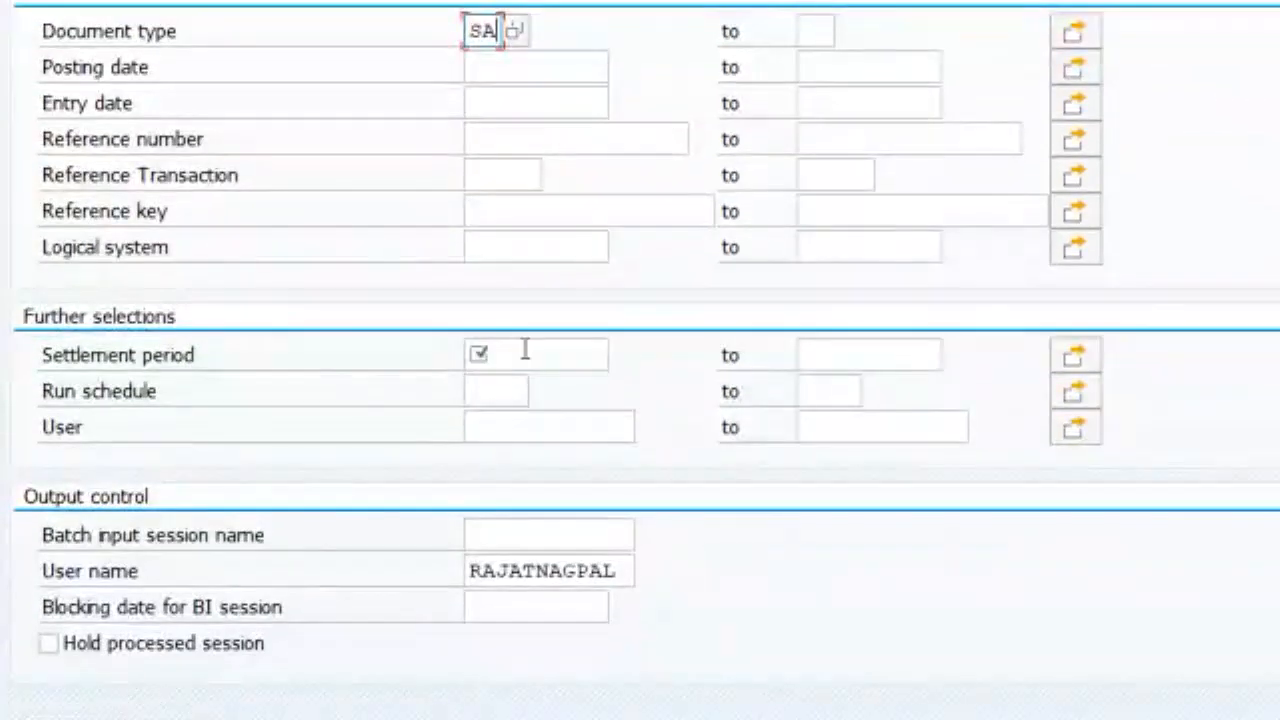
# Set the settlement period from 01.04.21 to 31.03.22.
pyautogui.click(525, 348)
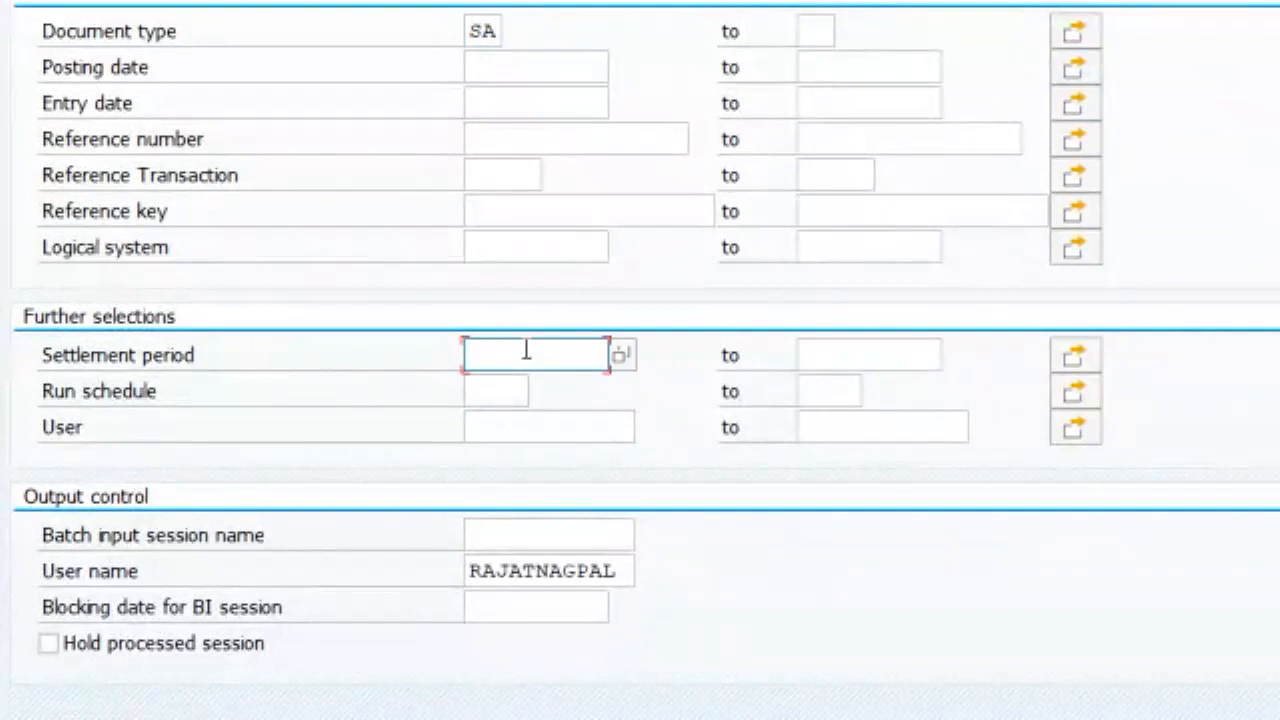
pyautogui.write('0')
pyautogui.press('Down')
pyautogui.press('Return')
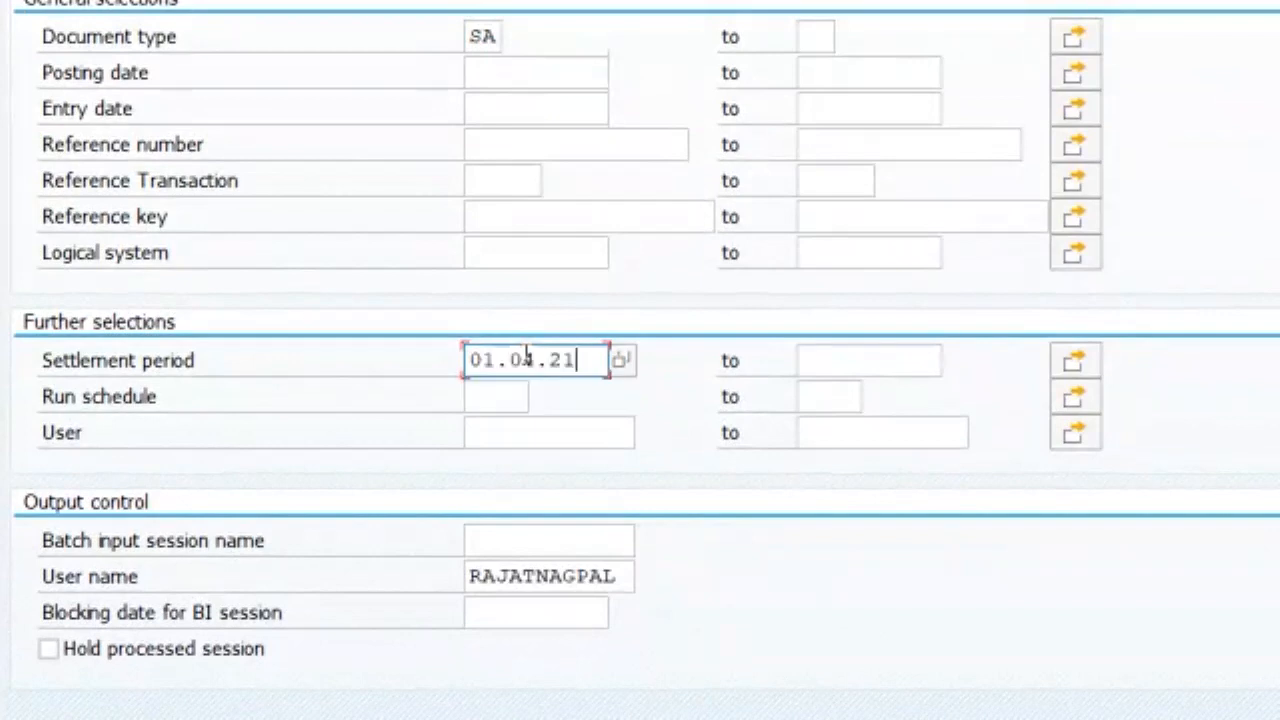
pyautogui.press('Tab')
pyautogui.write('31')
pyautogui.press('Down')
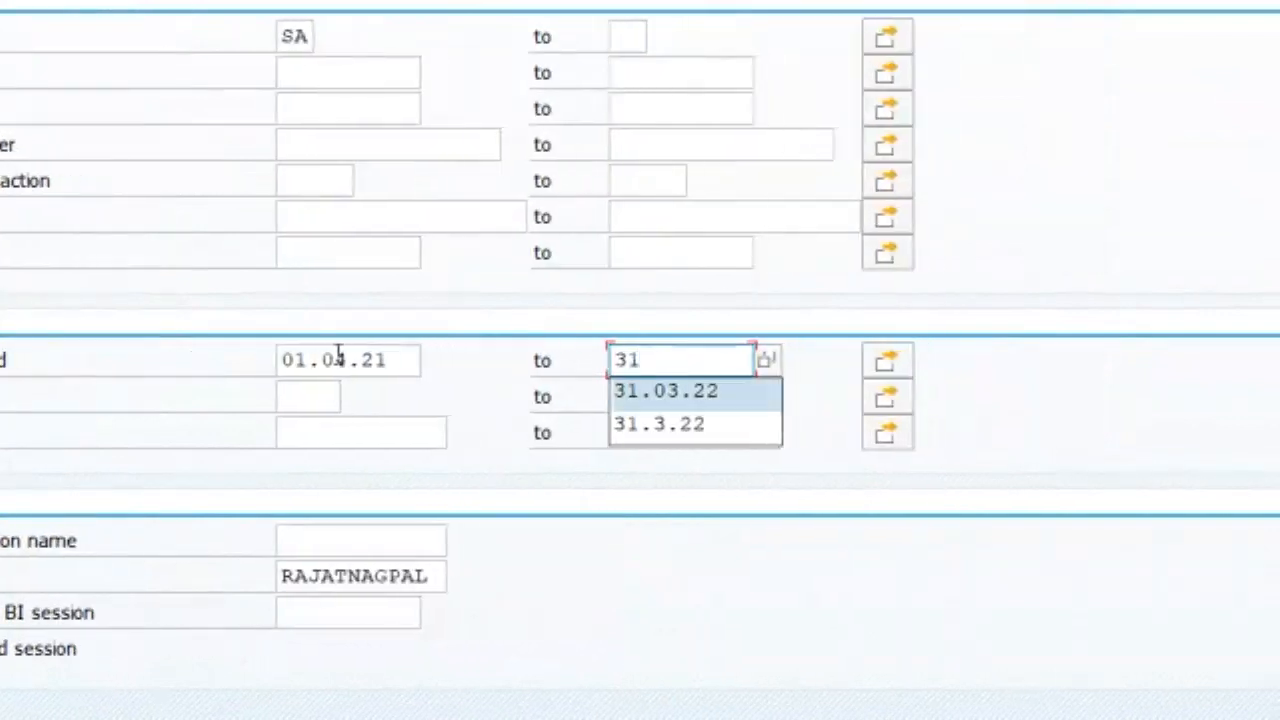
pyautogui.press('Return')
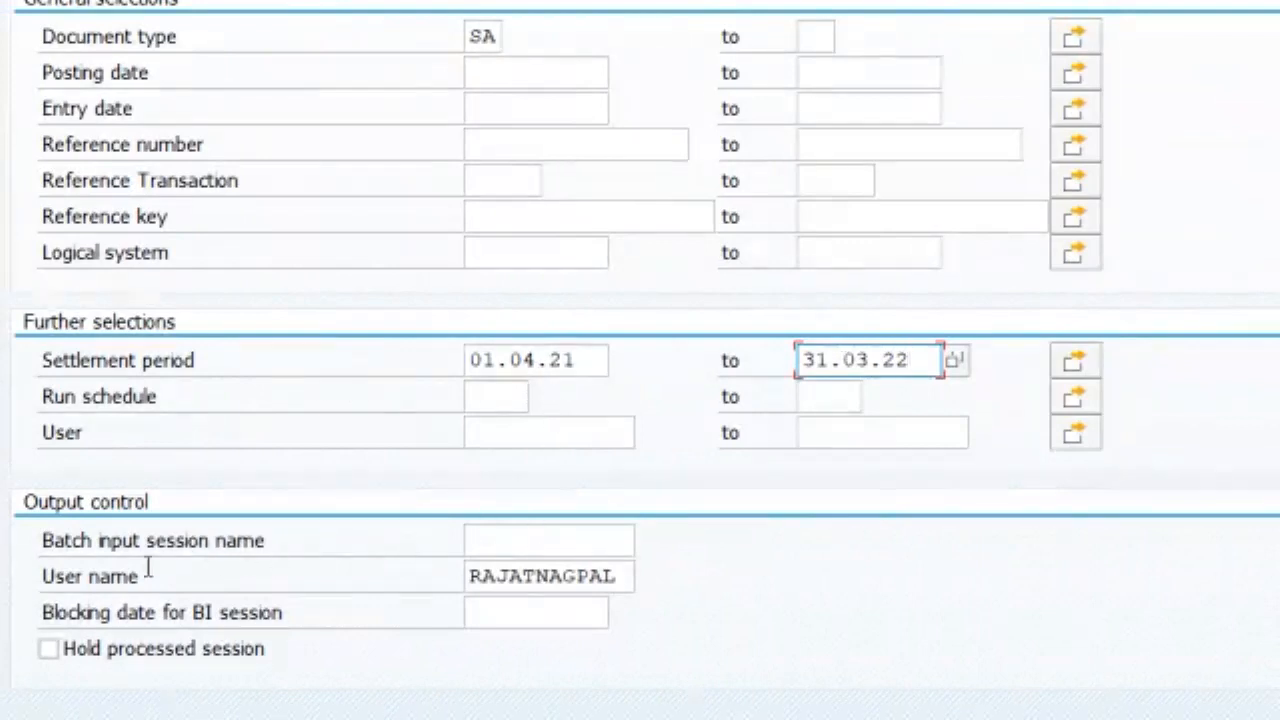
# Name the batch input session and execute the F.14 run.
pyautogui.moveTo(96, 540); pyautogui.dragTo(248, 540)
pyautogui.click(534, 540)
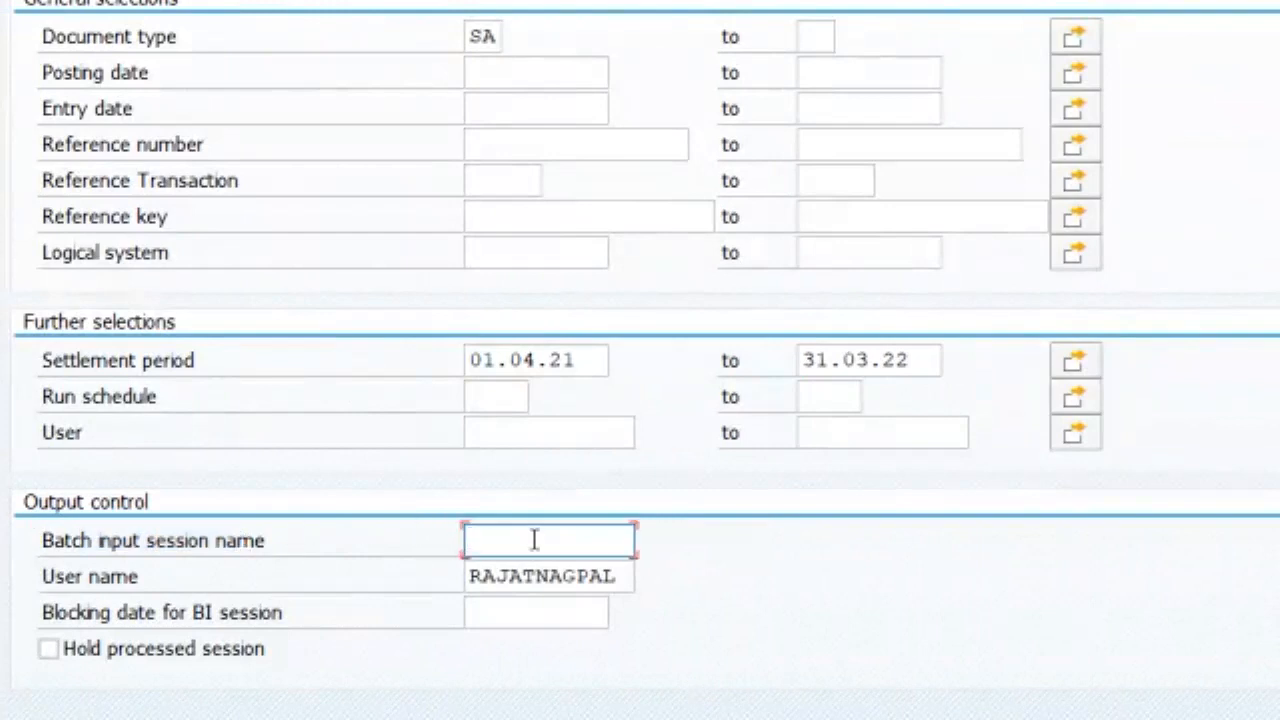
pyautogui.write('RAJAT')
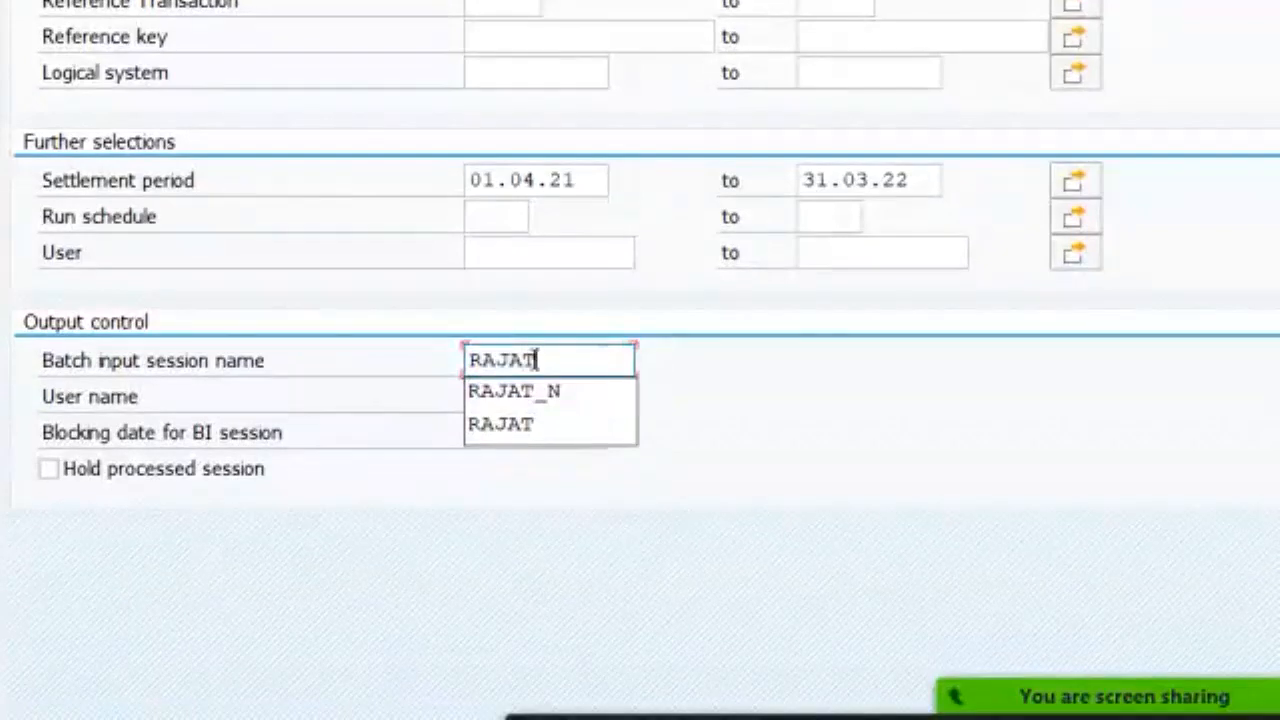
pyautogui.write('_')
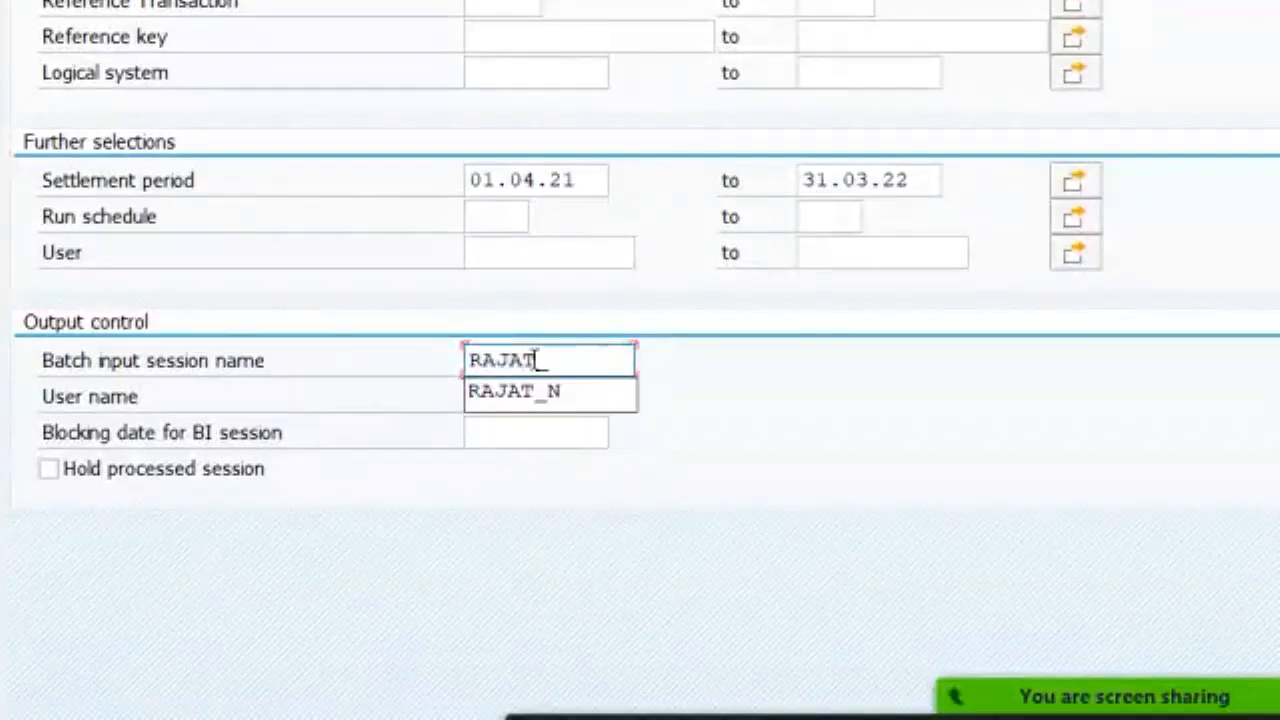
pyautogui.write('ANIL')
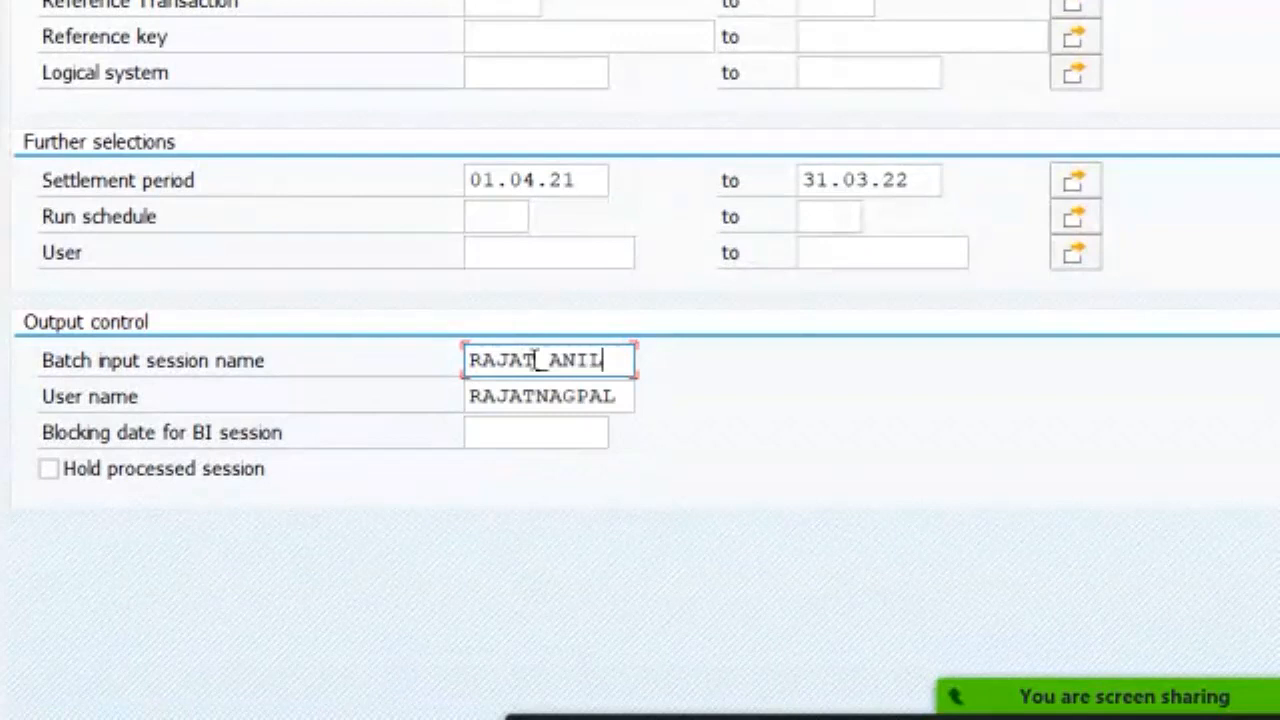
pyautogui.press('F8')
pyautogui.scroll(3, 632, 51)
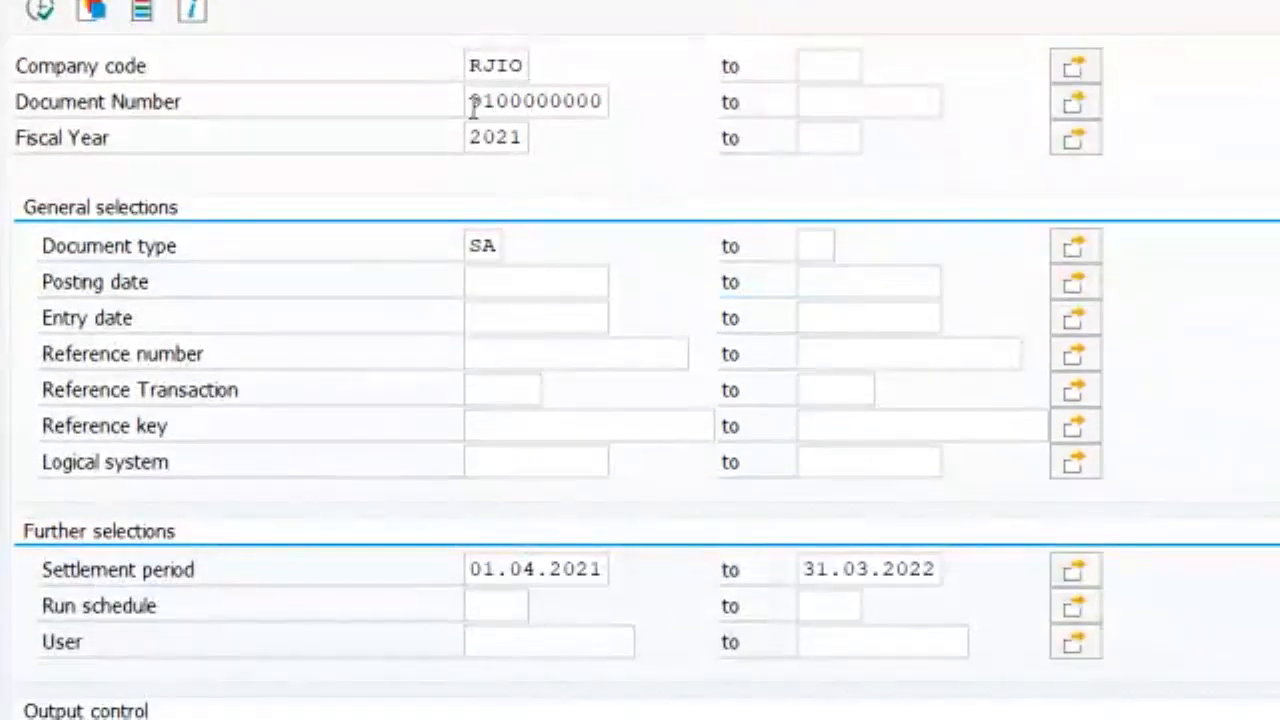
pyautogui.moveTo(468, 104); pyautogui.dragTo(590, 101)
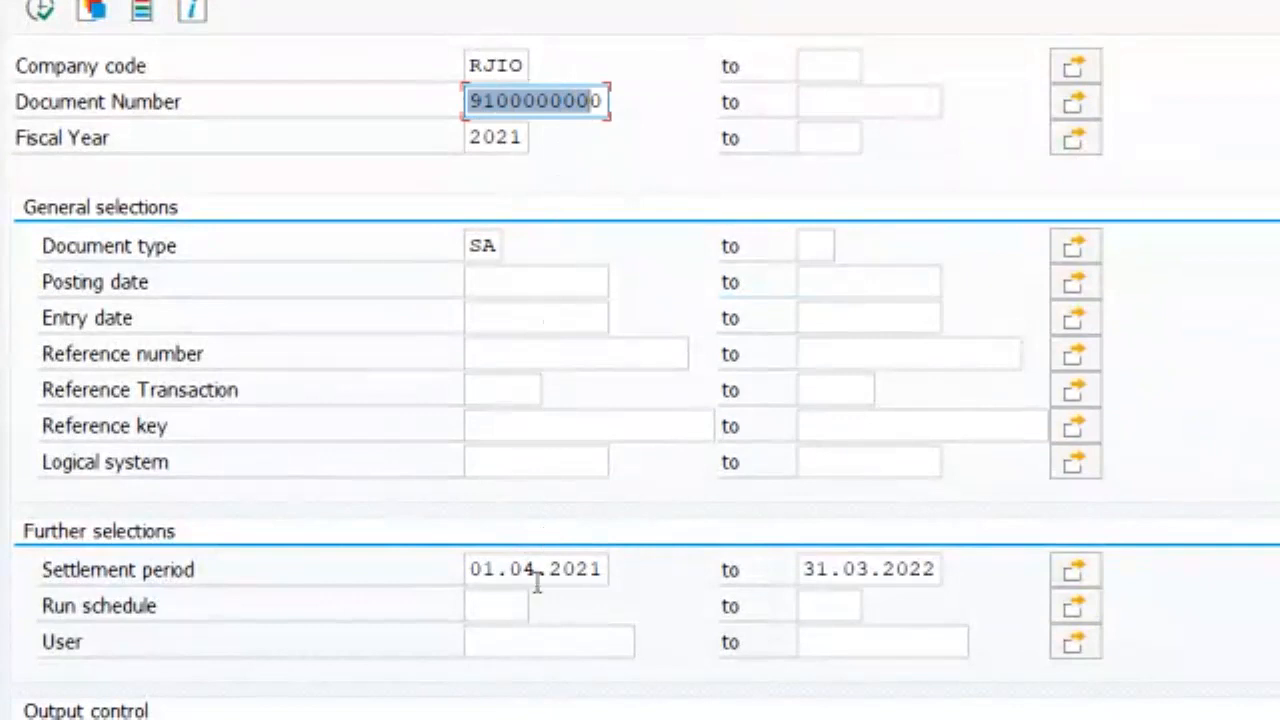
pyautogui.scroll(-5, 534, 571)
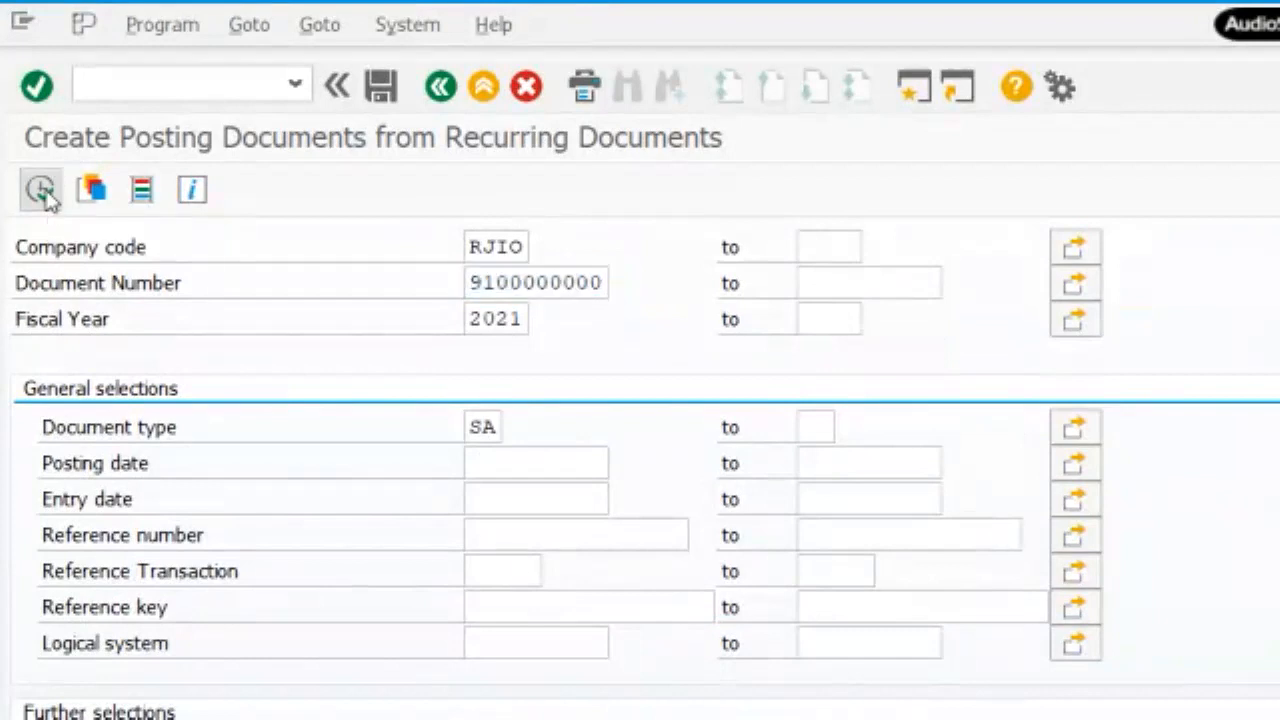
pyautogui.click(45, 197)
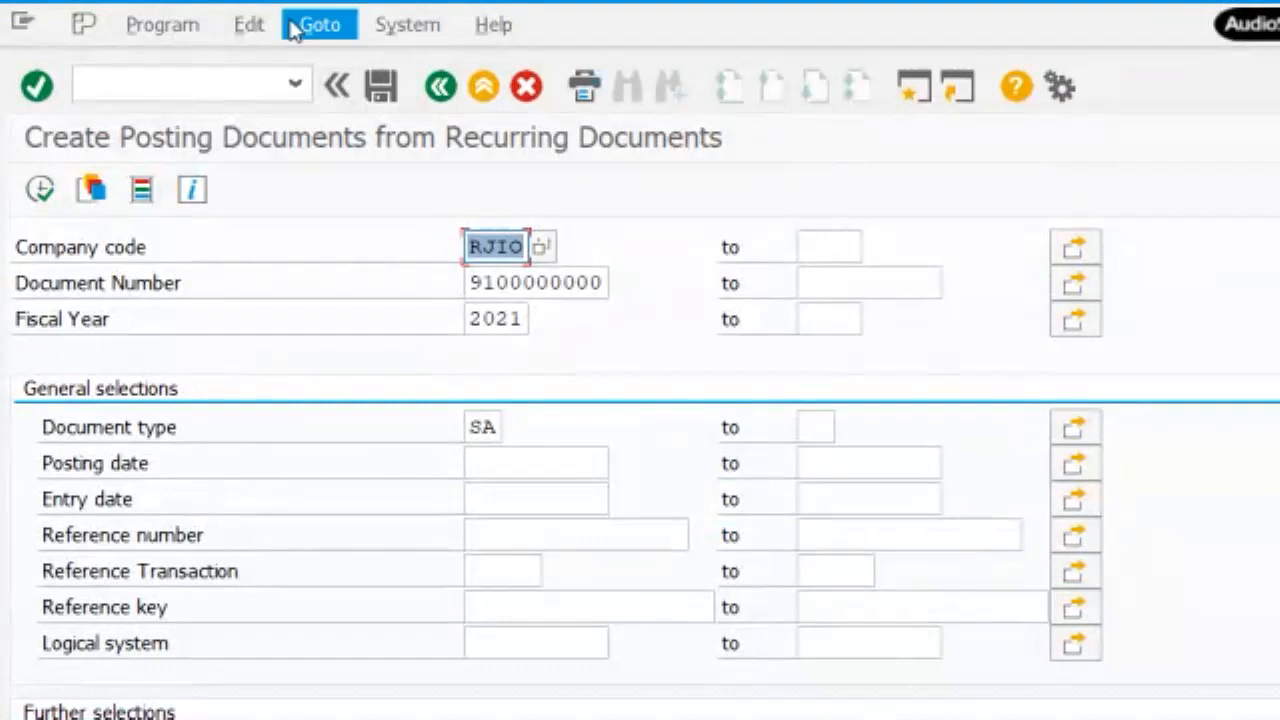
pyautogui.click(405, 27)
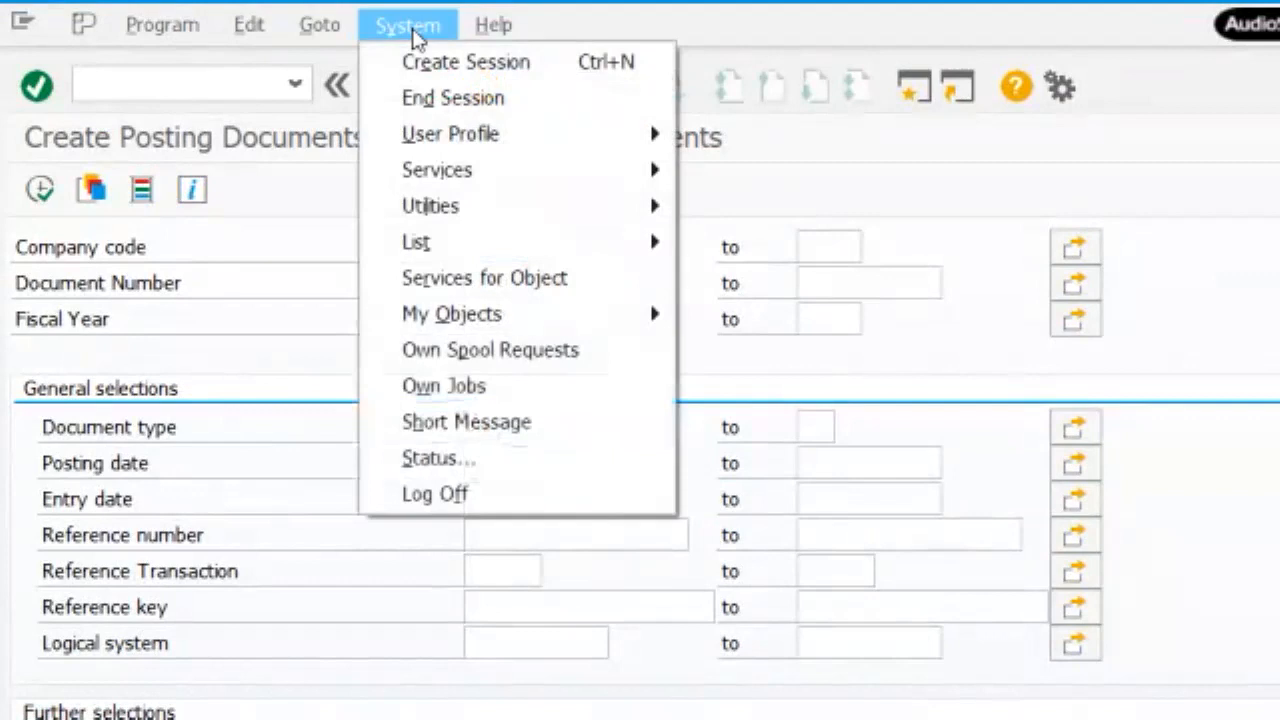
# Open the Batch Input Session Overview (SM35) through System > Services > Batch Input > Sessions.
pyautogui.moveTo(457, 251)
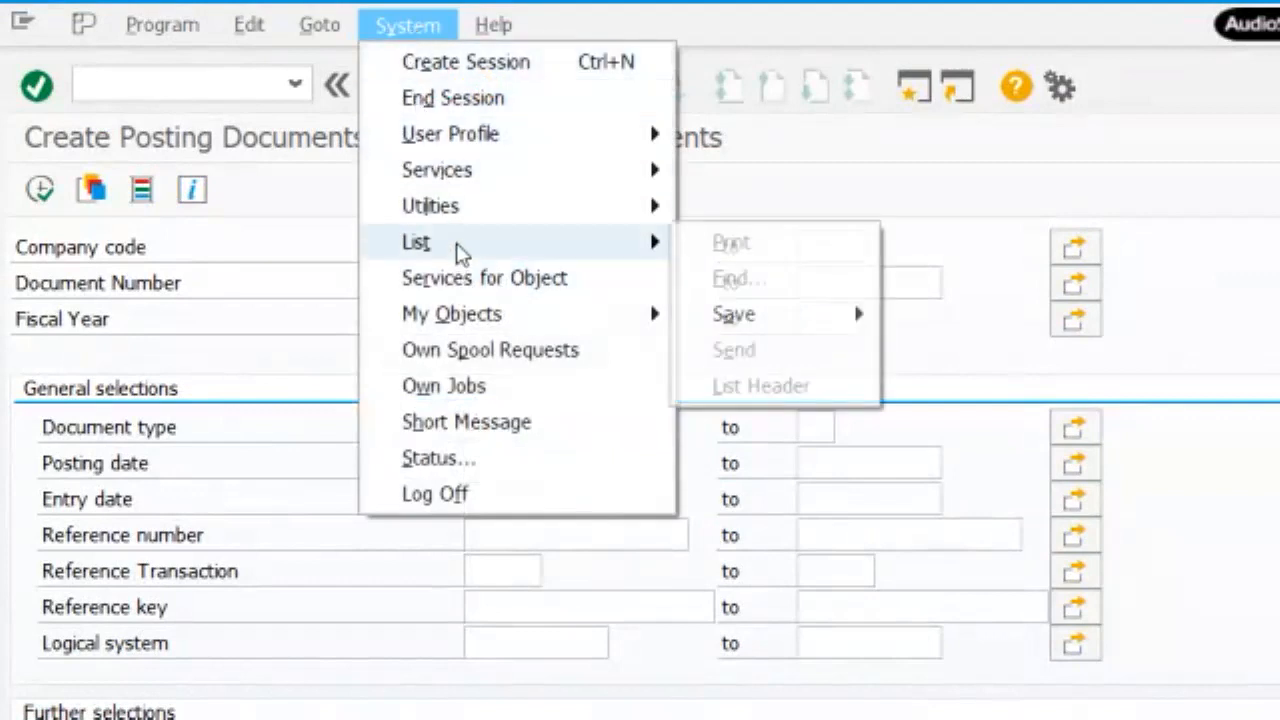
pyautogui.moveTo(474, 177)
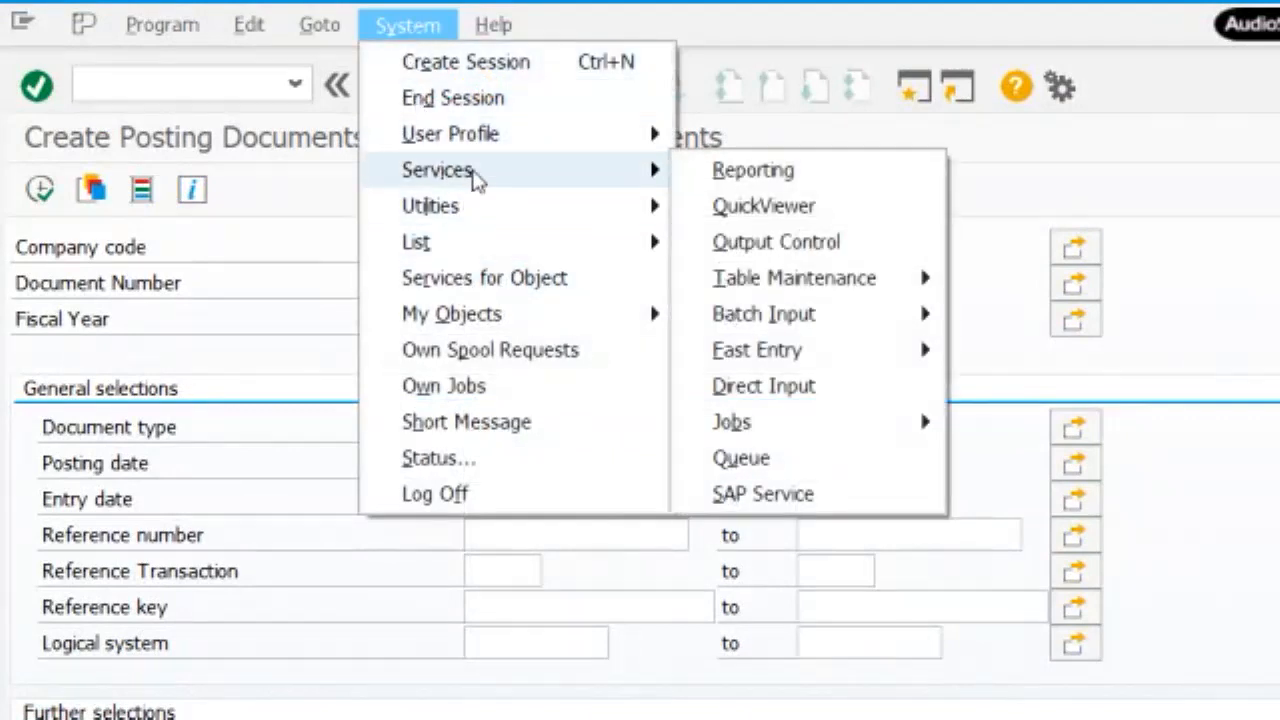
pyautogui.moveTo(808, 335)
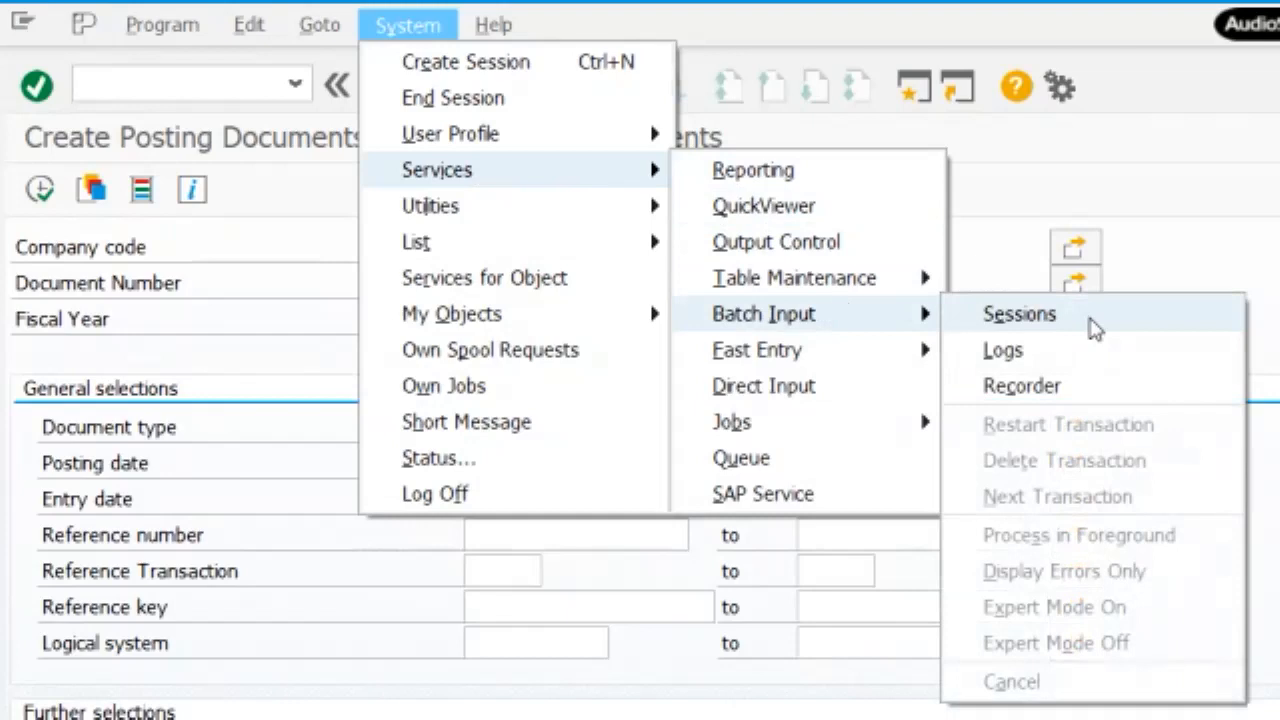
pyautogui.click(1092, 318)
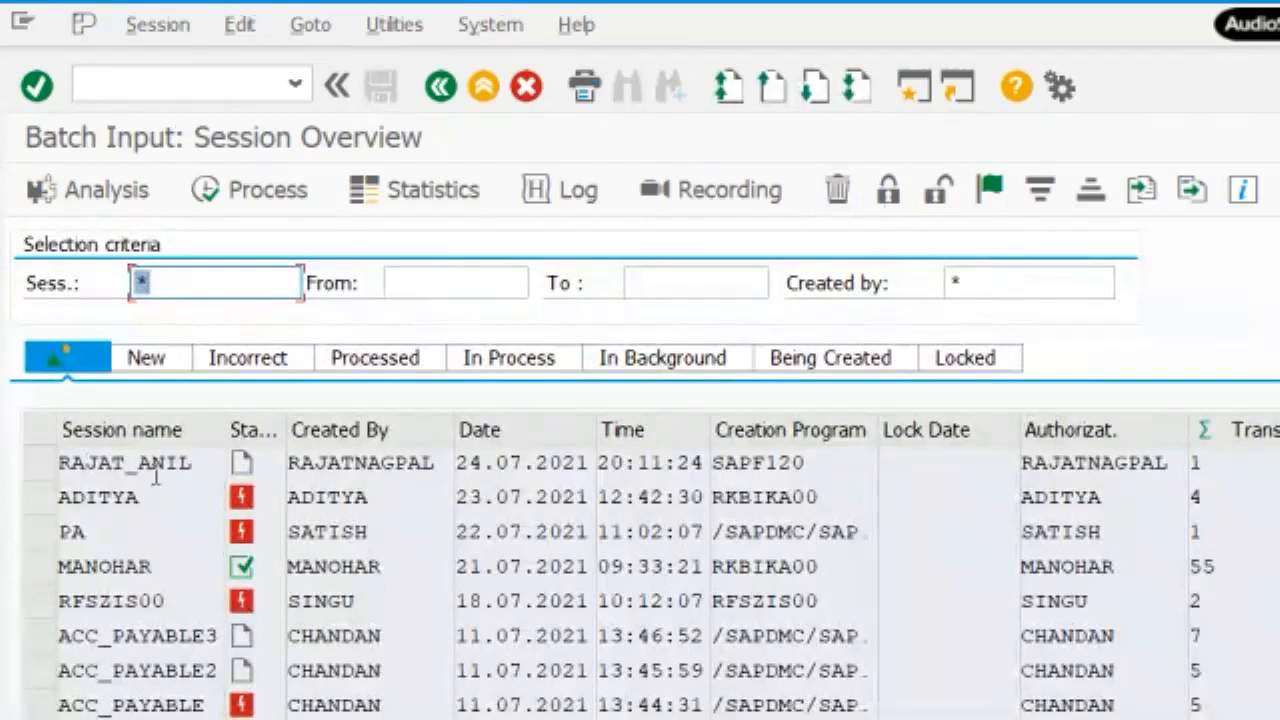
# Select the 24.07.2021 session created by SAPF120, which has 1 transaction and 5 screens.
pyautogui.moveTo(76, 460); pyautogui.dragTo(195, 462)
pyautogui.click(38, 472)
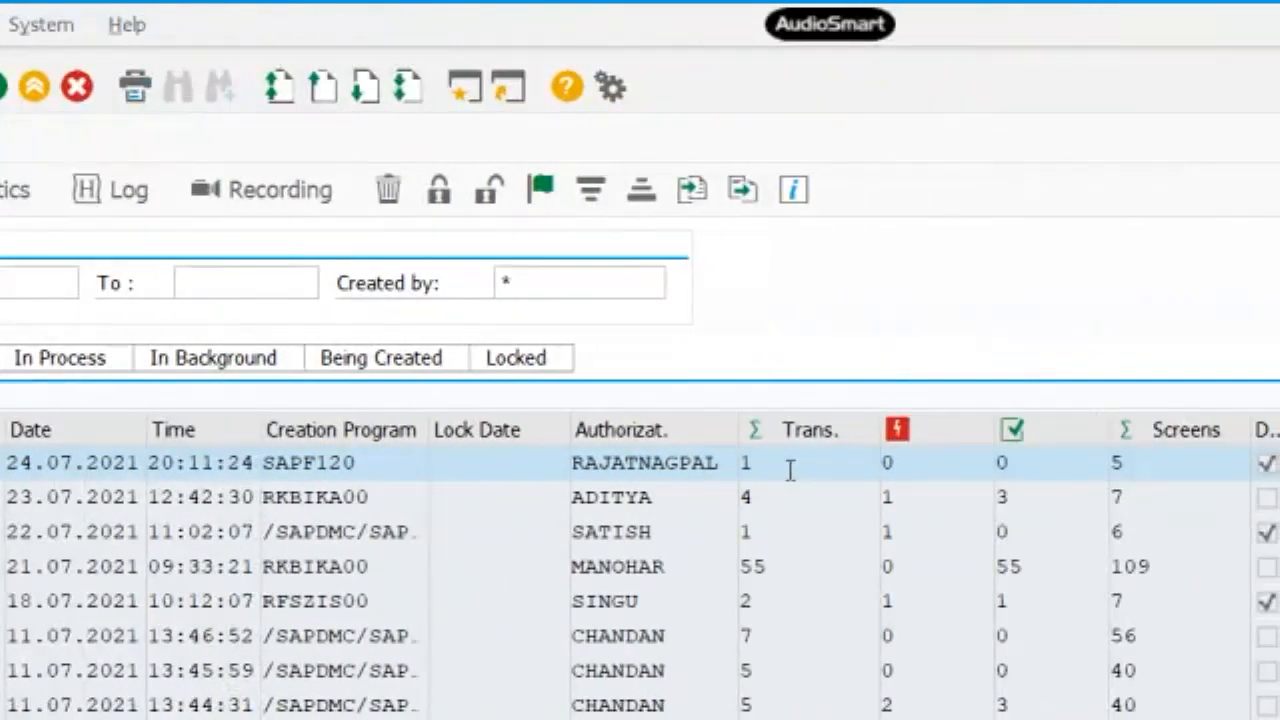
pyautogui.click(745, 466)
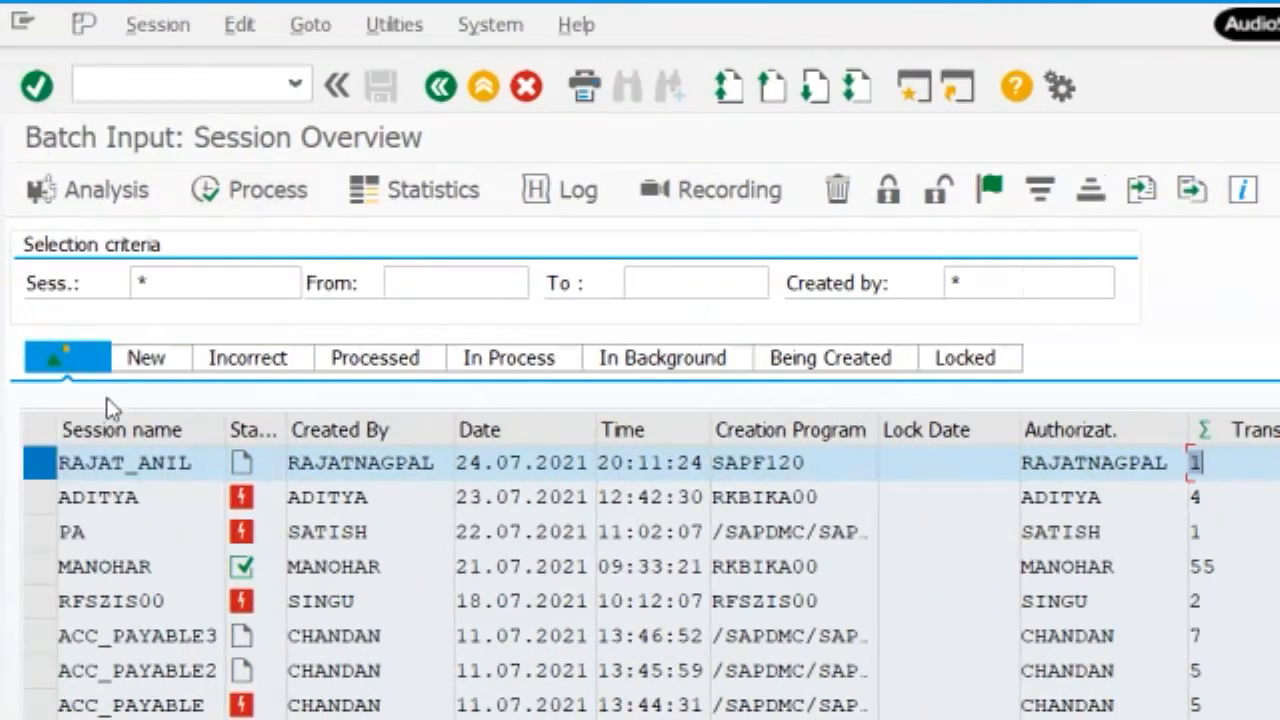
pyautogui.click(46, 468)
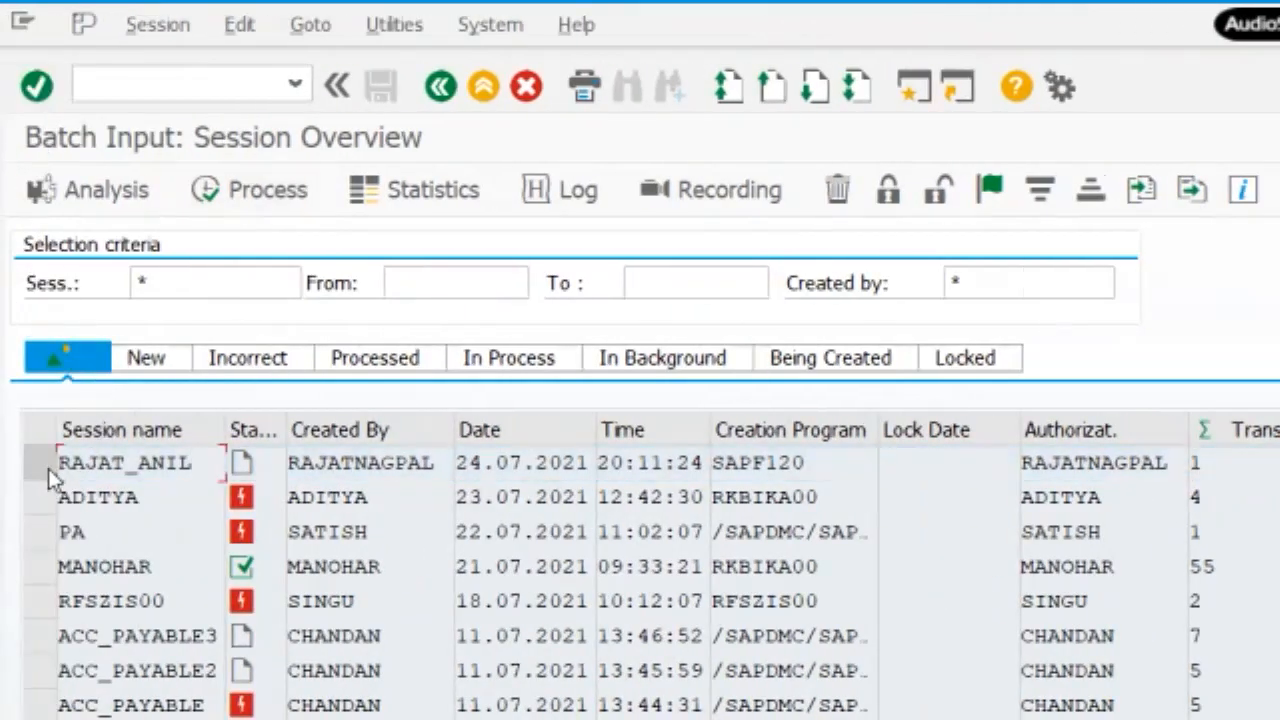
pyautogui.click(47, 467)
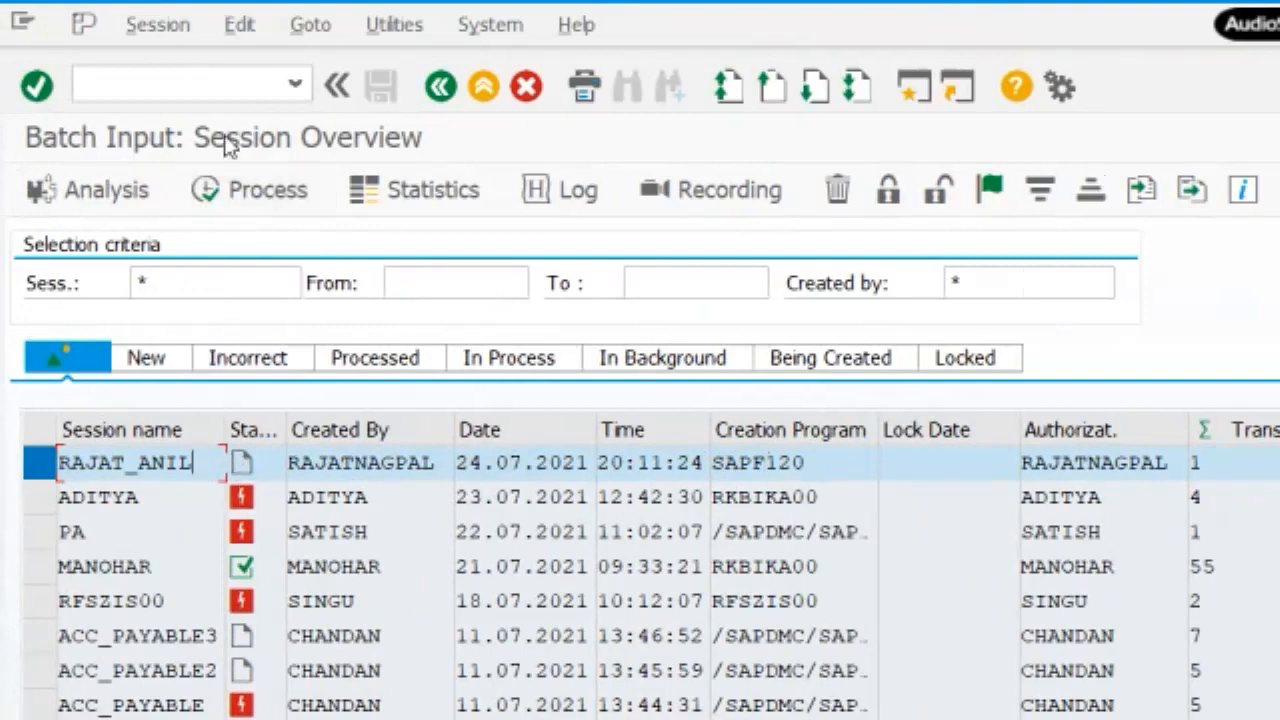
# Process the selected session RAJAT_ANIL in 'Display errors only' mode.
pyautogui.click(243, 190)
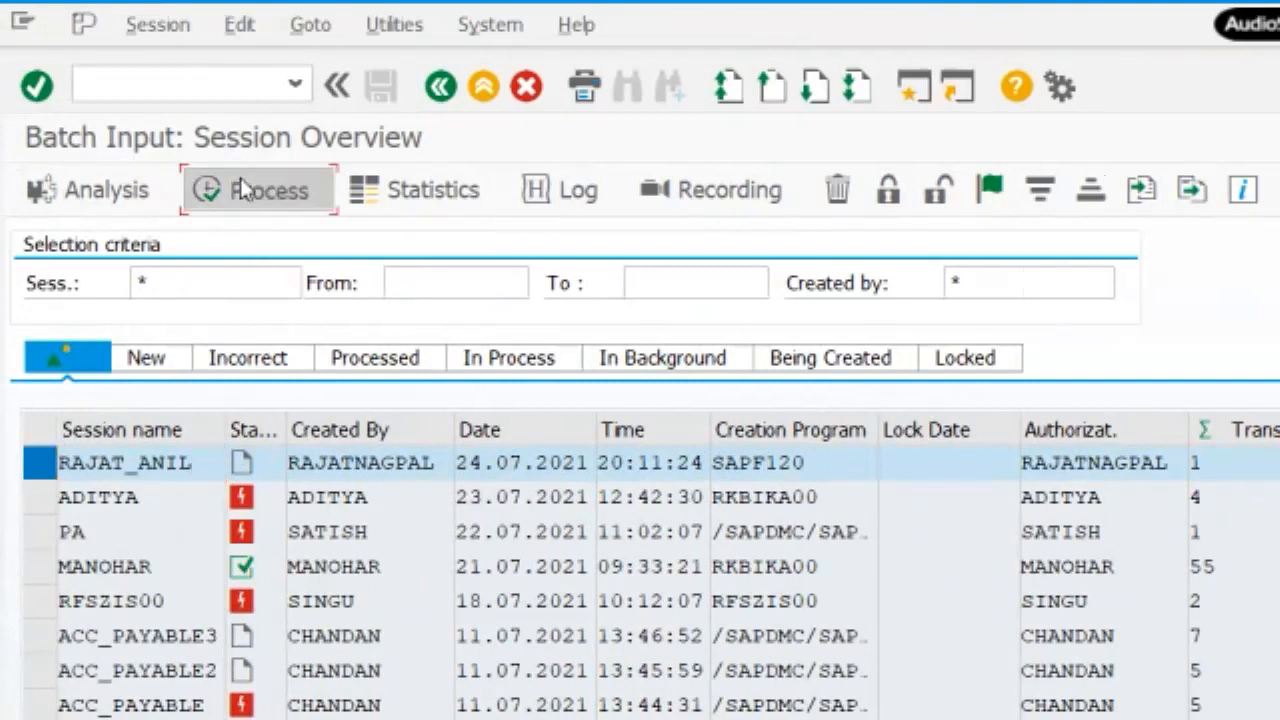
pyautogui.moveTo(303, 400); pyautogui.dragTo(363, 251)
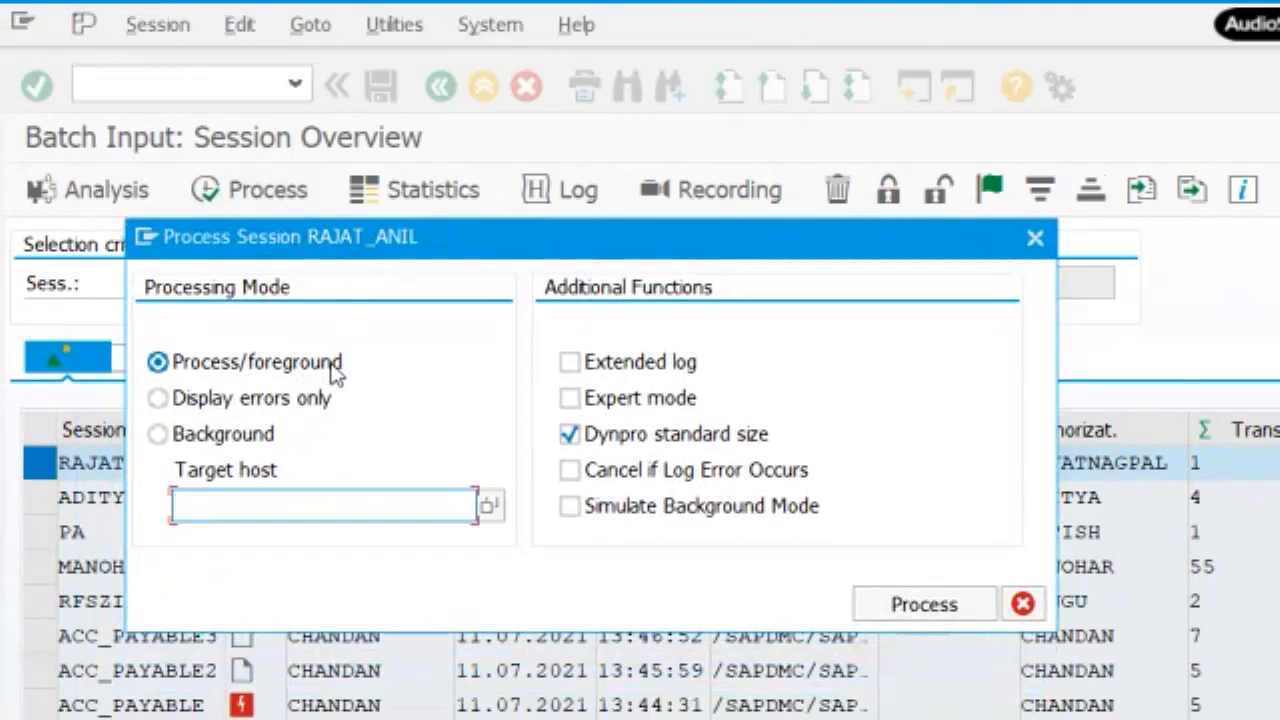
pyautogui.click(227, 410)
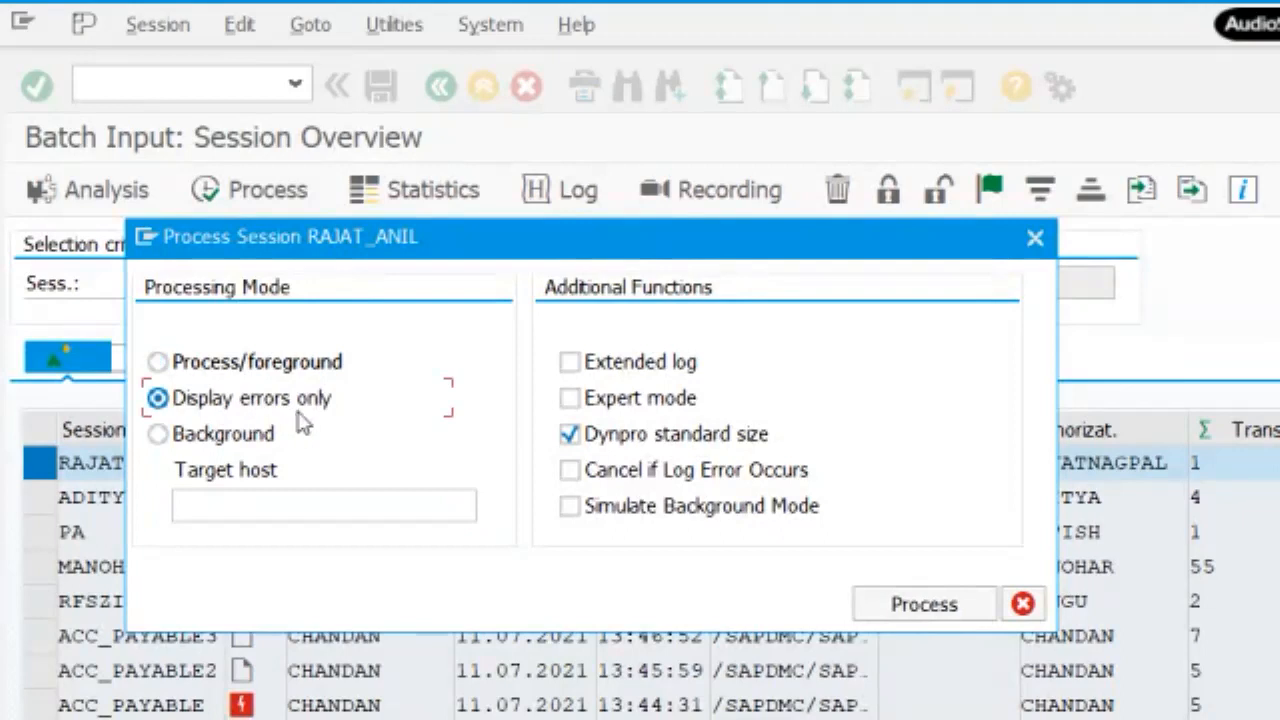
pyautogui.click(910, 608)
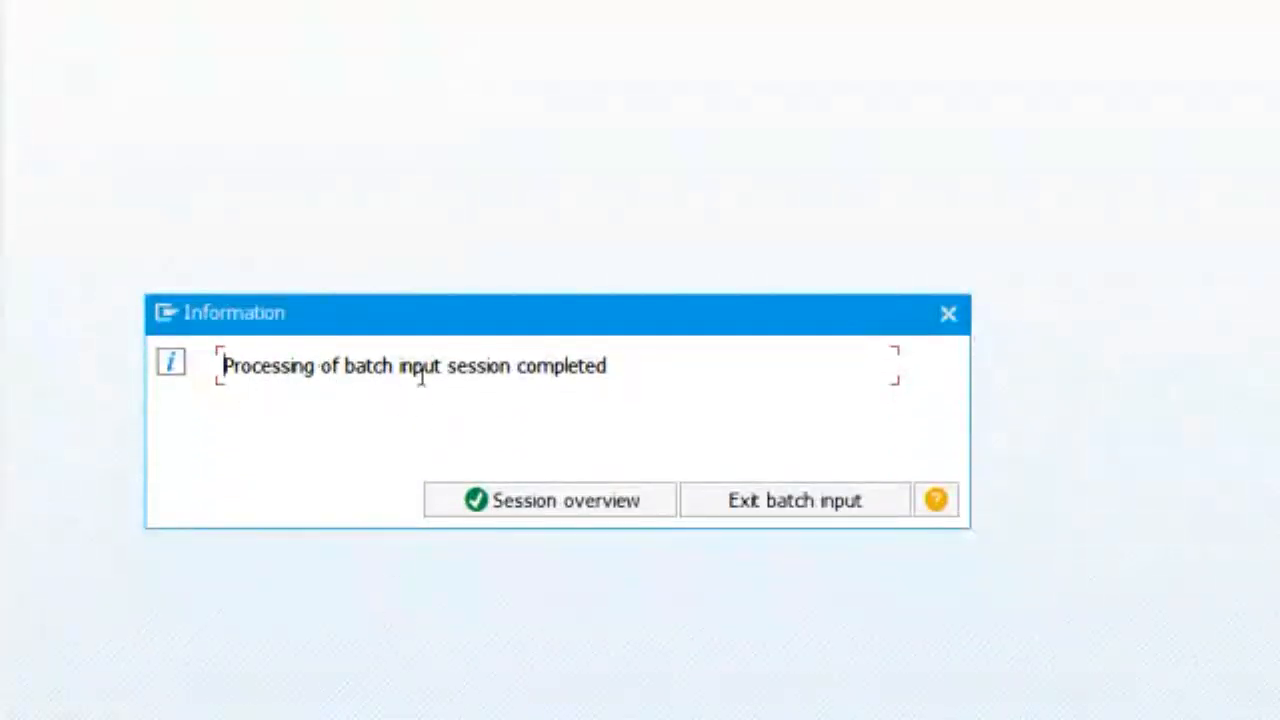
# Return to the session overview and browse the list of processed sessions.
pyautogui.click(540, 520)
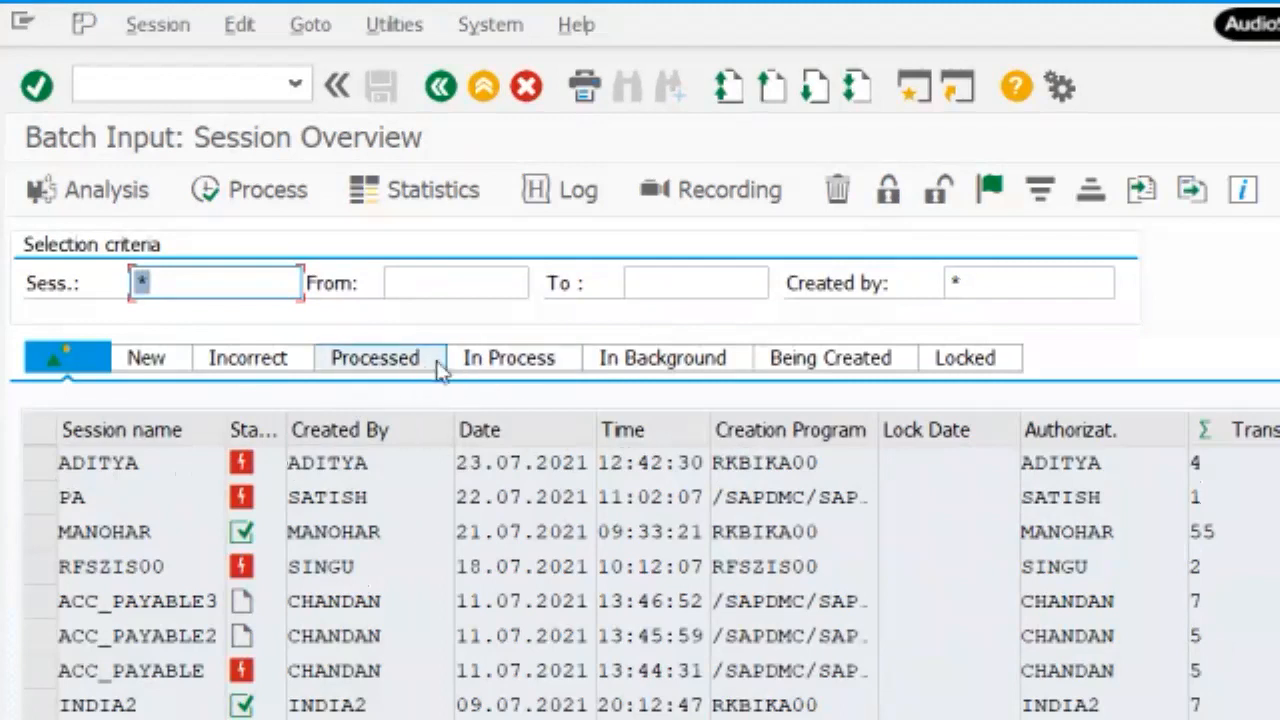
pyautogui.click(400, 366)
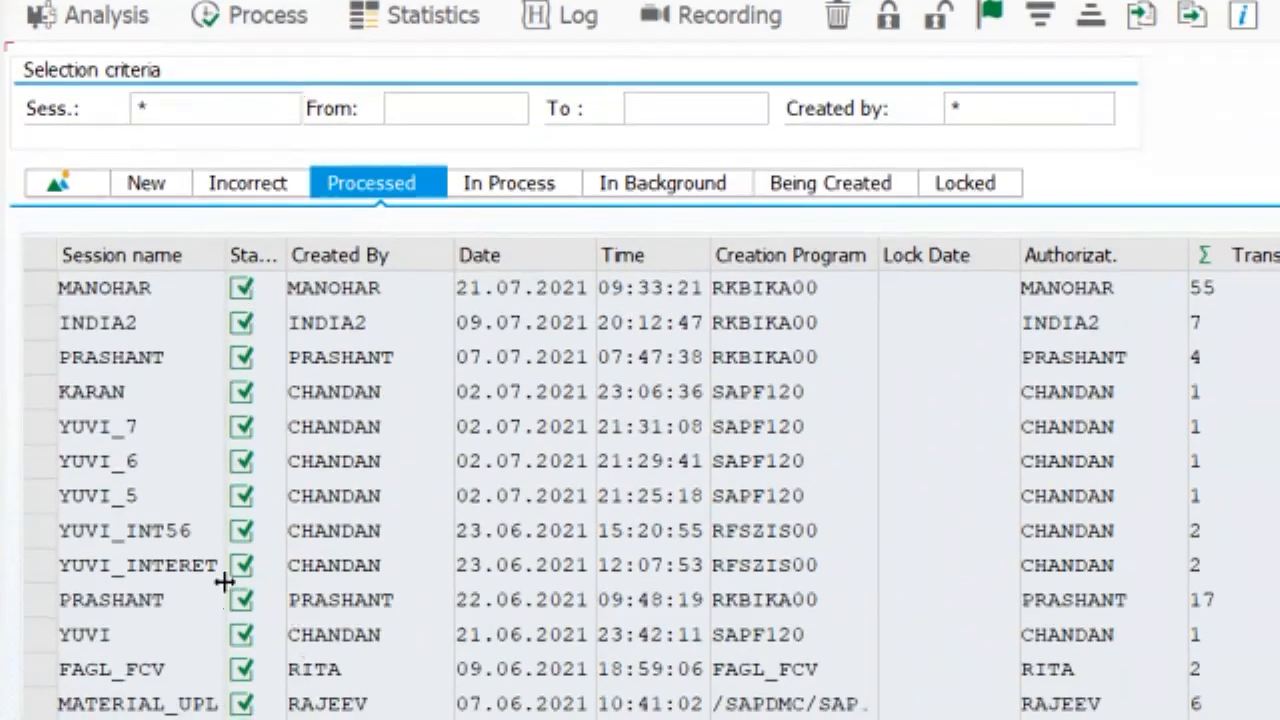
pyautogui.scroll(-3, 232, 560)
pyautogui.scroll(-1, 226, 540)
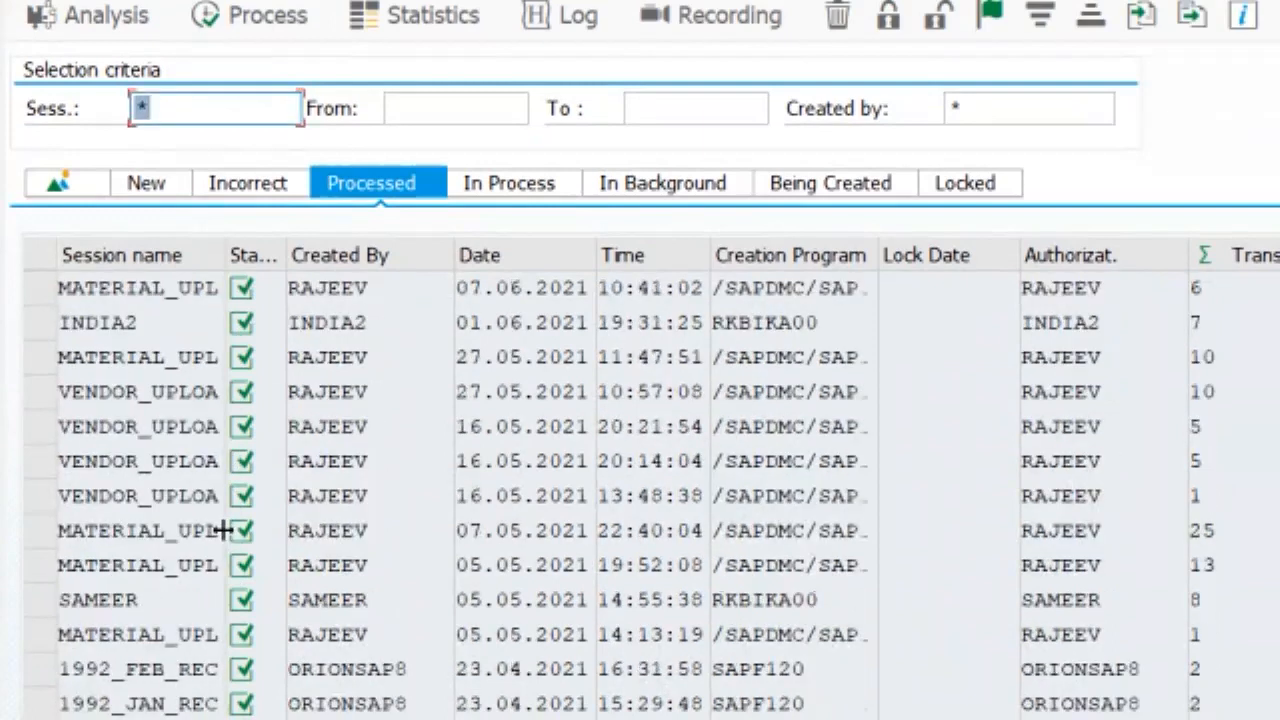
pyautogui.scroll(-4, 224, 530)
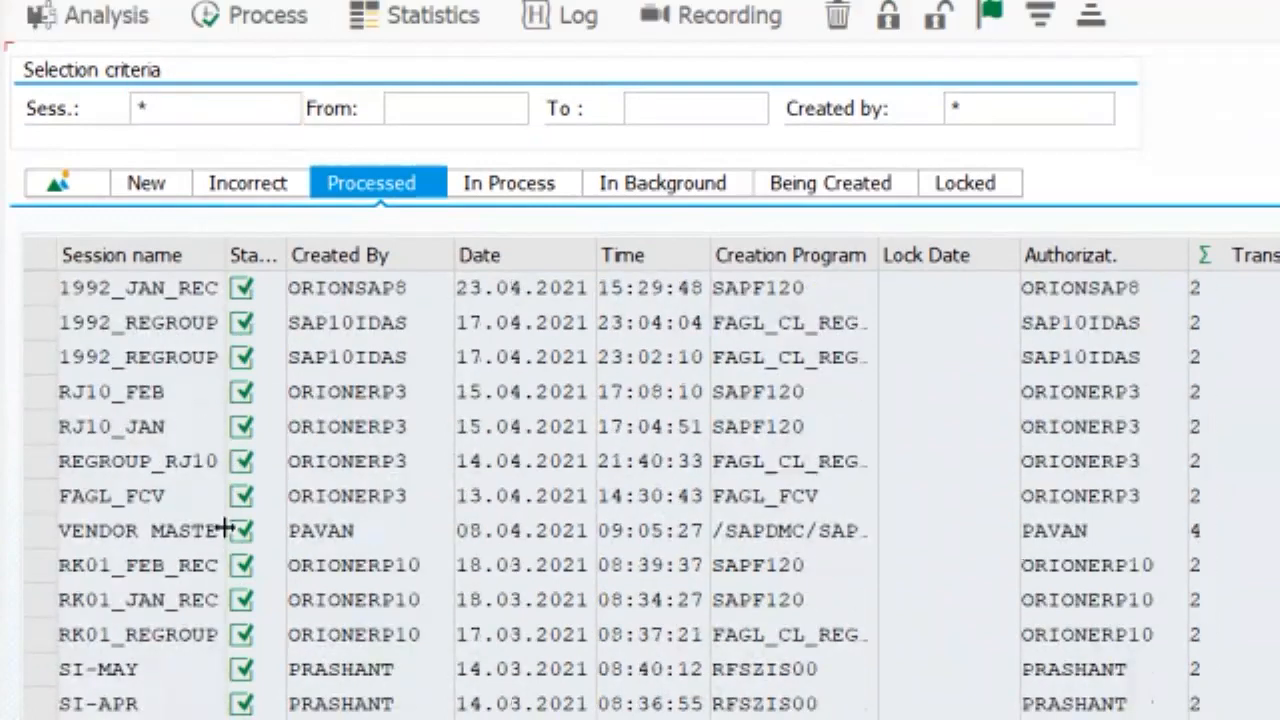
pyautogui.scroll(-2, 226, 530)
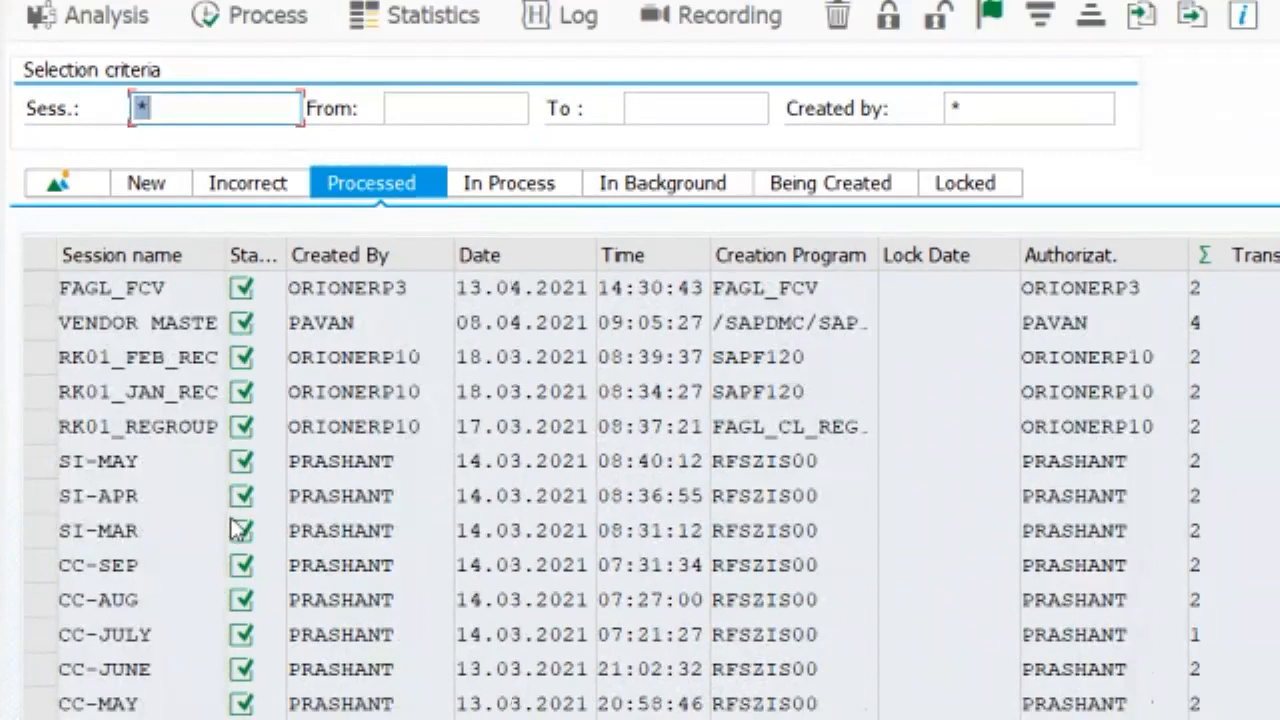
pyautogui.scroll(2, 233, 530)
pyautogui.scroll(-1, 235, 523)
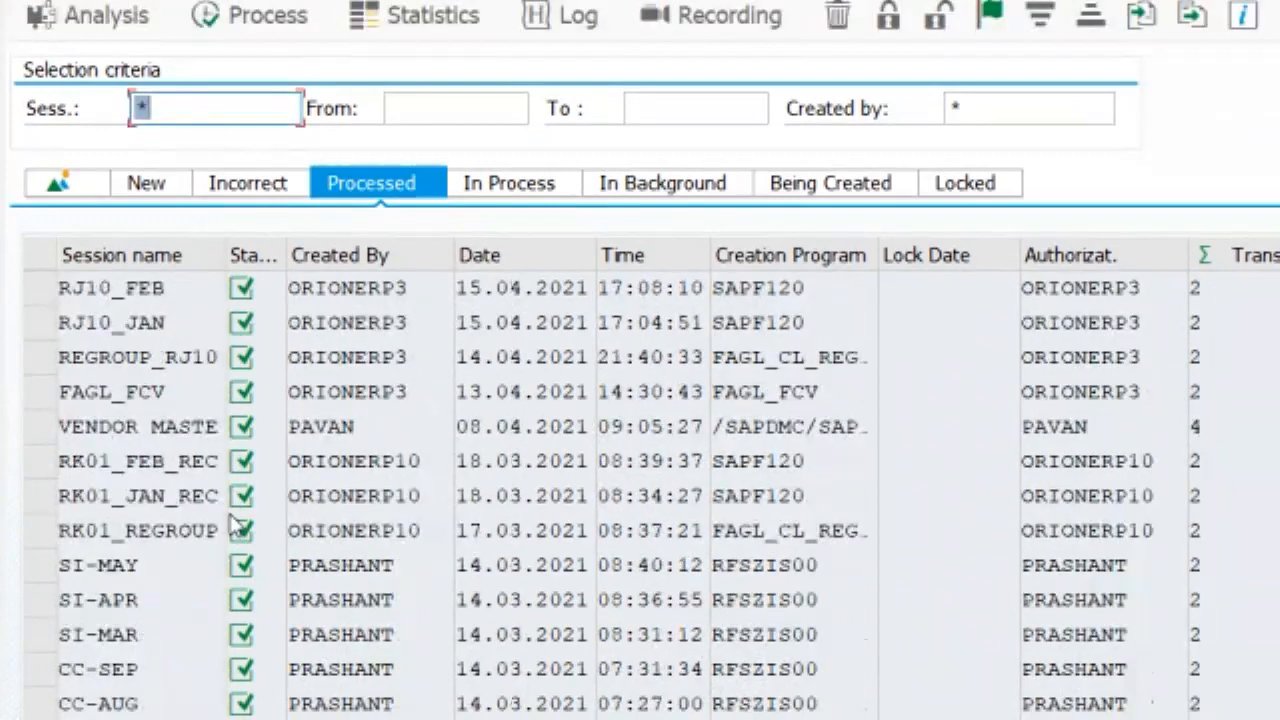
pyautogui.scroll(-1, 236, 527)
pyautogui.scroll(-1, 250, 530)
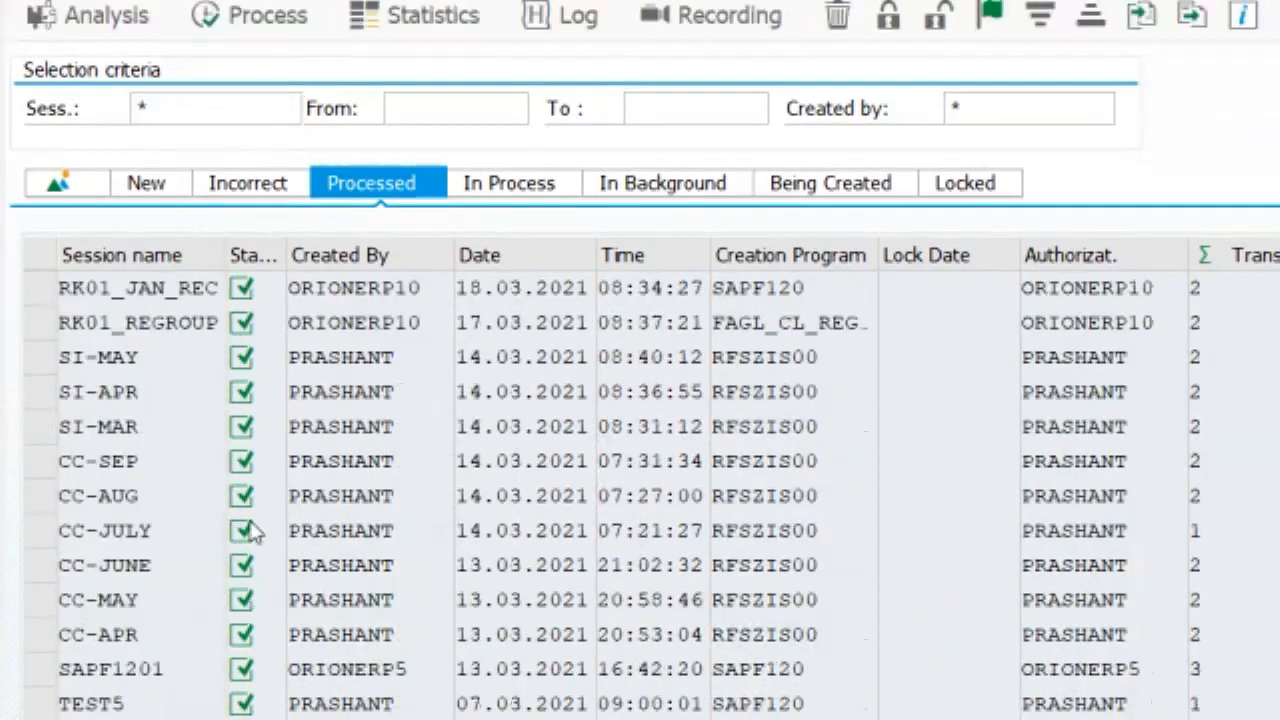
pyautogui.scroll(-6, 378, 640)
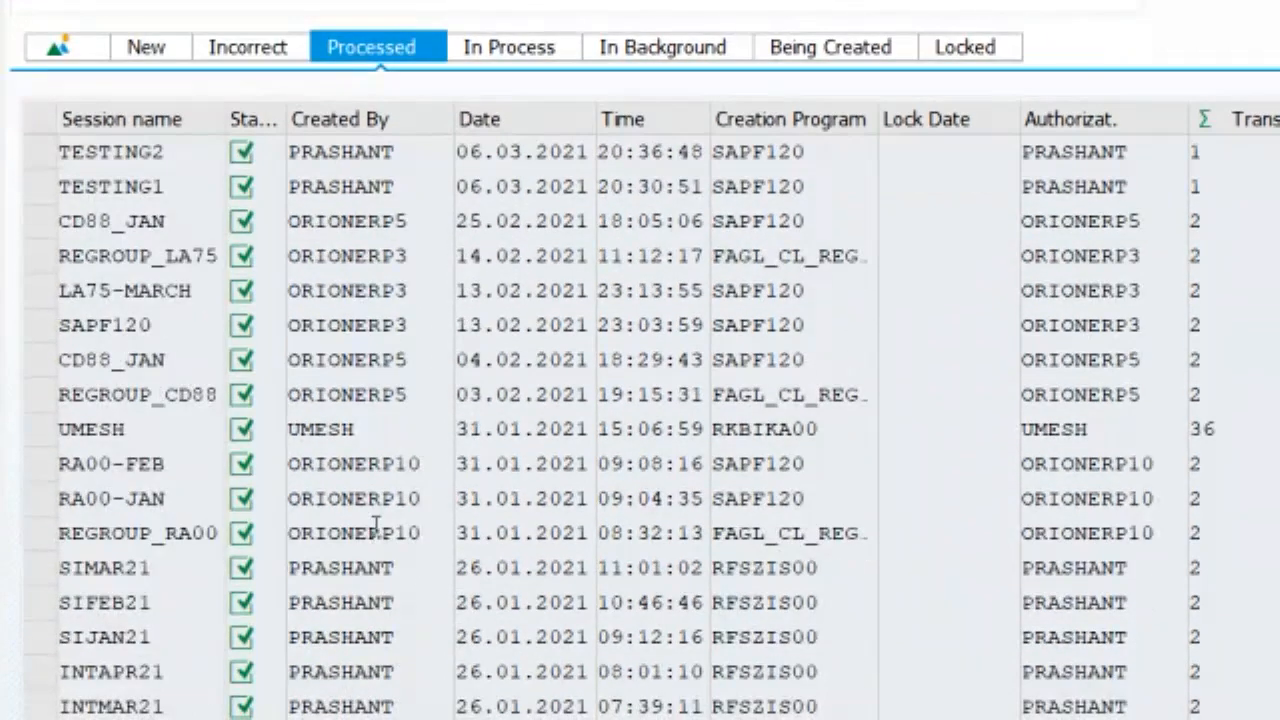
pyautogui.scroll(-1, 378, 525)
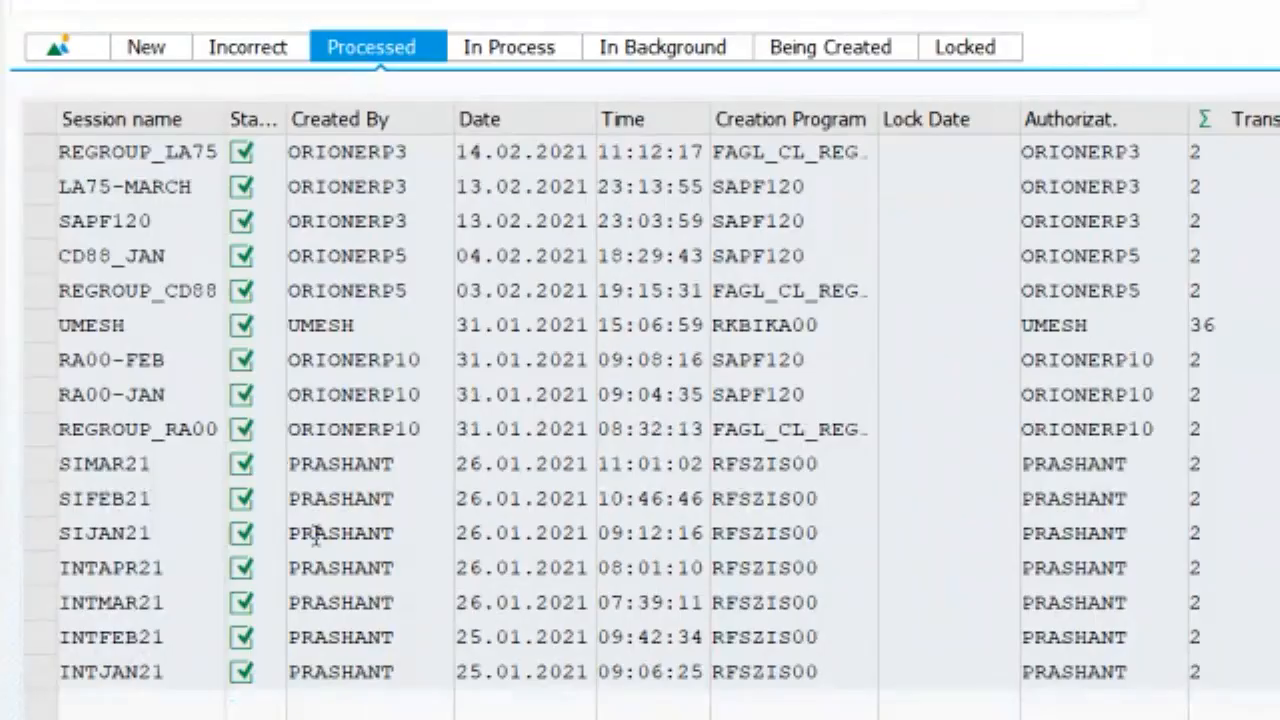
pyautogui.scroll(1, 300, 545)
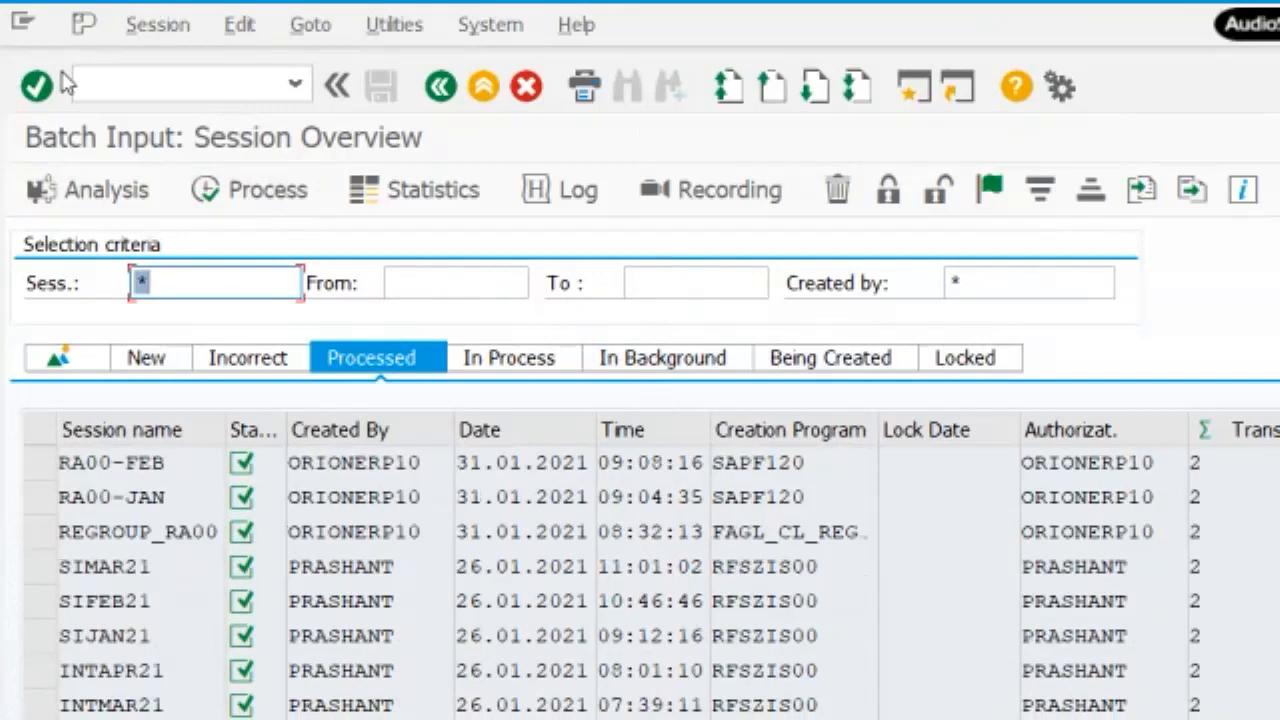
# Open FBL3N for account 400001 in company code RJIO with All items selected.
pyautogui.click(129, 84)
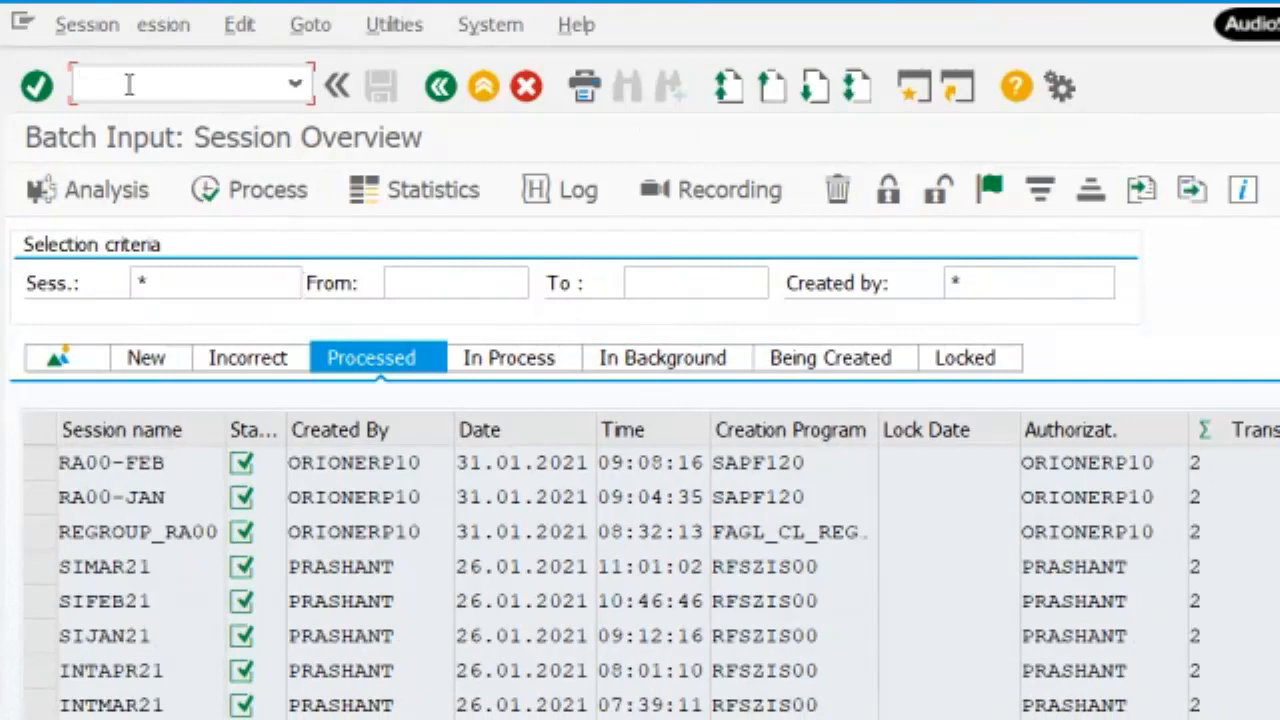
pyautogui.write('/')
pyautogui.write('NFBL3N')
pyautogui.press('Return')
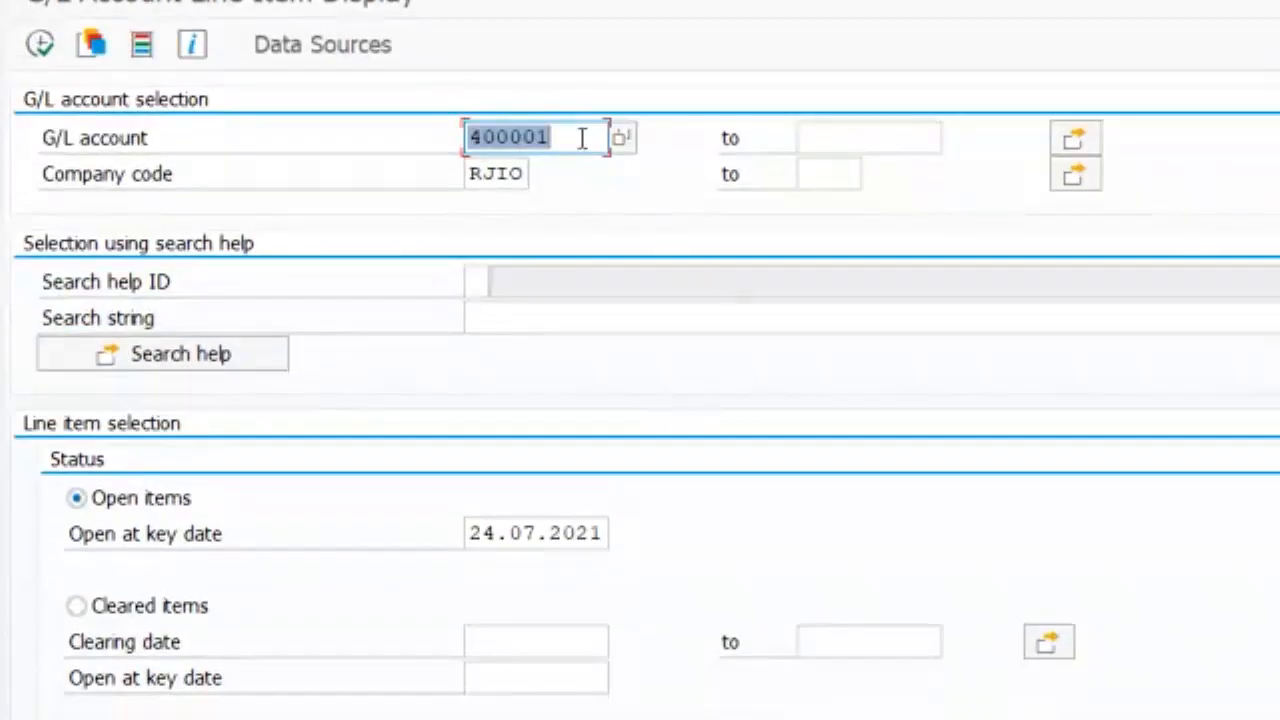
pyautogui.click(100, 540)
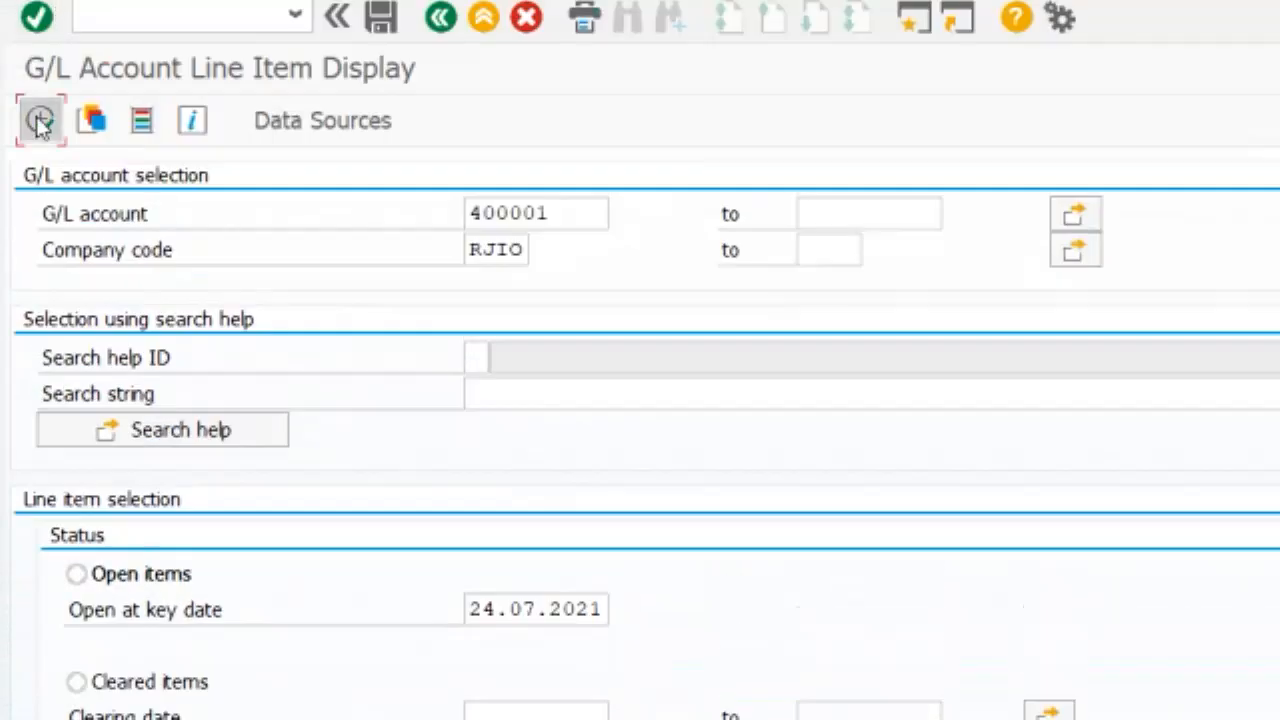
# List all line items of account 400001, totalling 4.436.000,00 INR, then enter /NF-01.
pyautogui.click(40, 120)
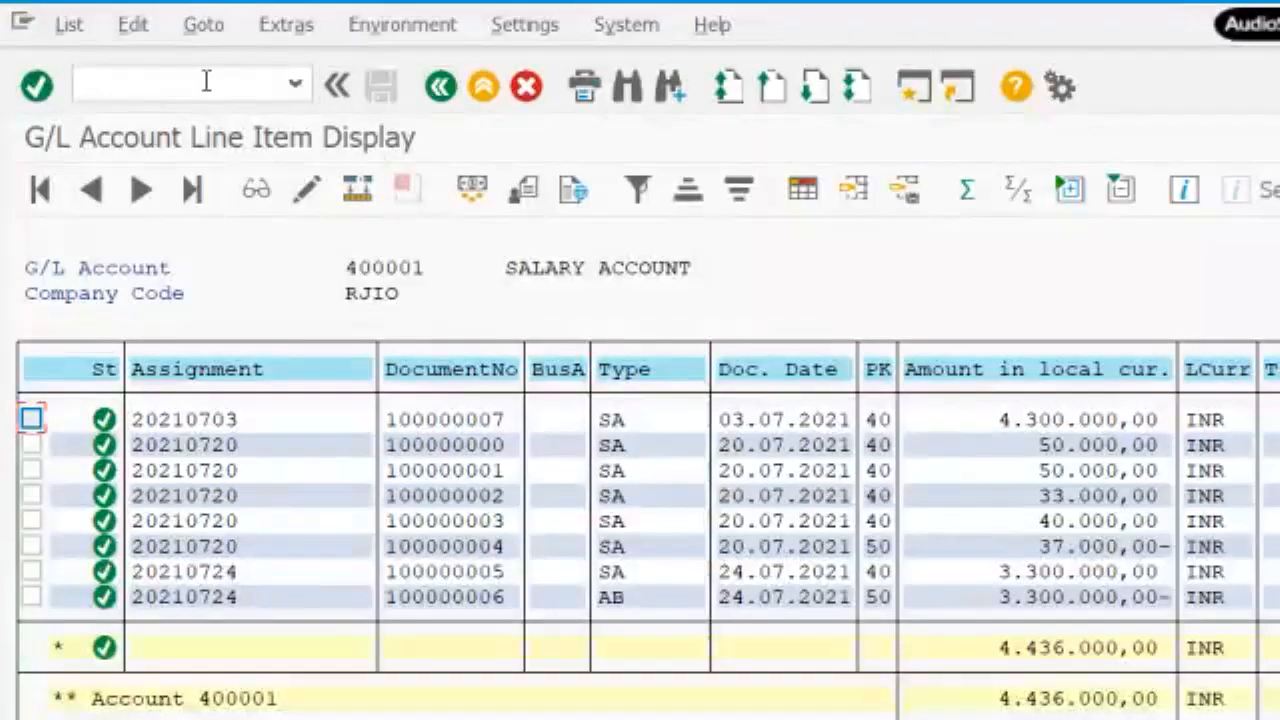
pyautogui.click(205, 81)
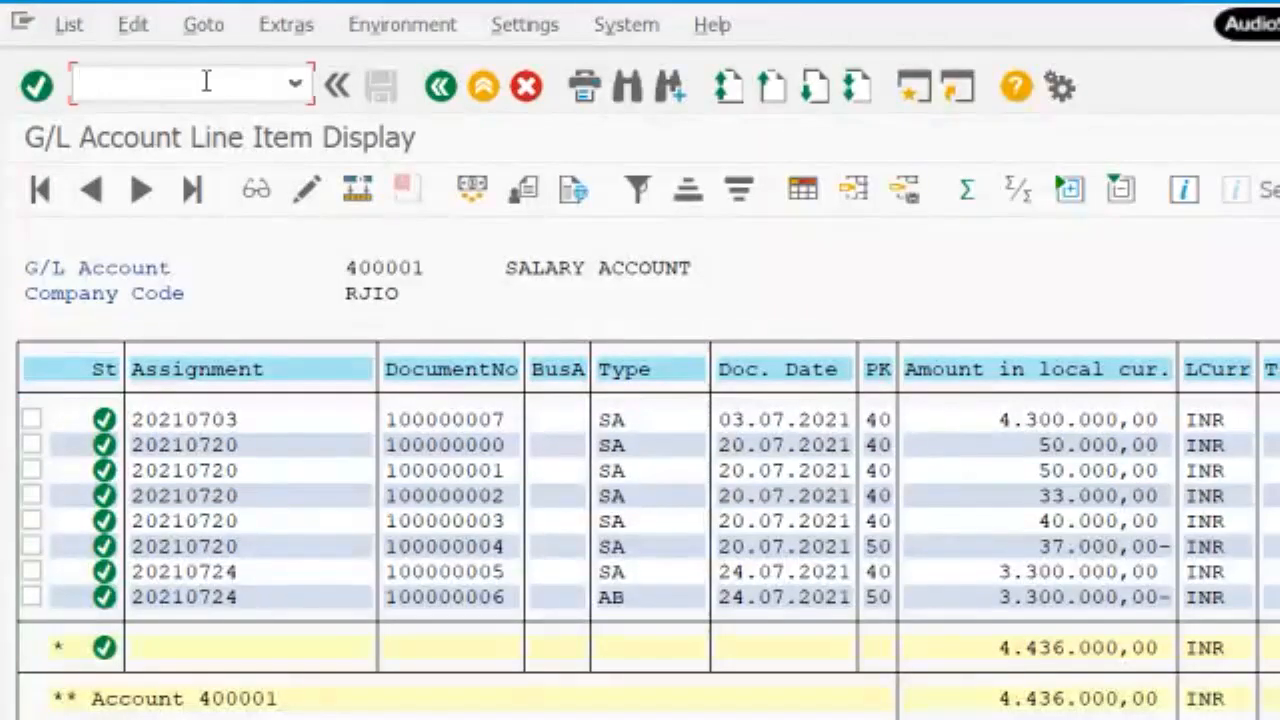
pyautogui.write('/NF-01')
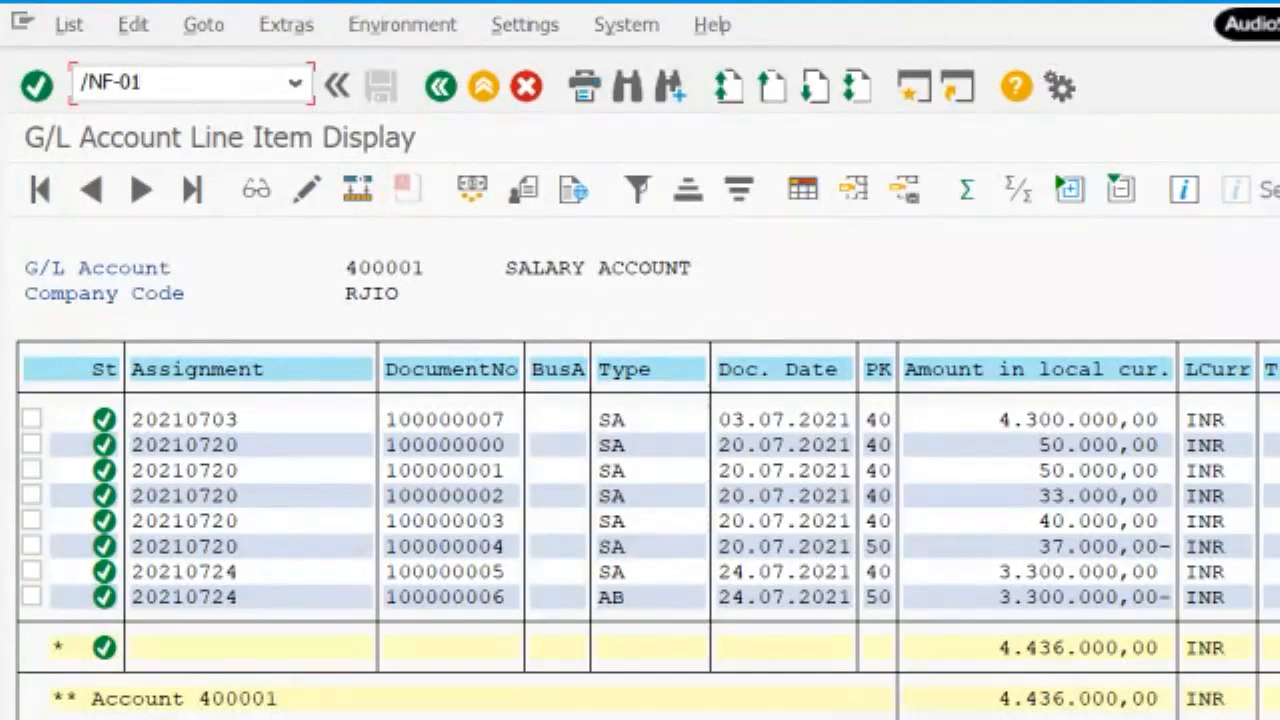
# Start a sample document with type AB, period 4 and header text 'SAMPLE DOCS'.
pyautogui.press('Return')
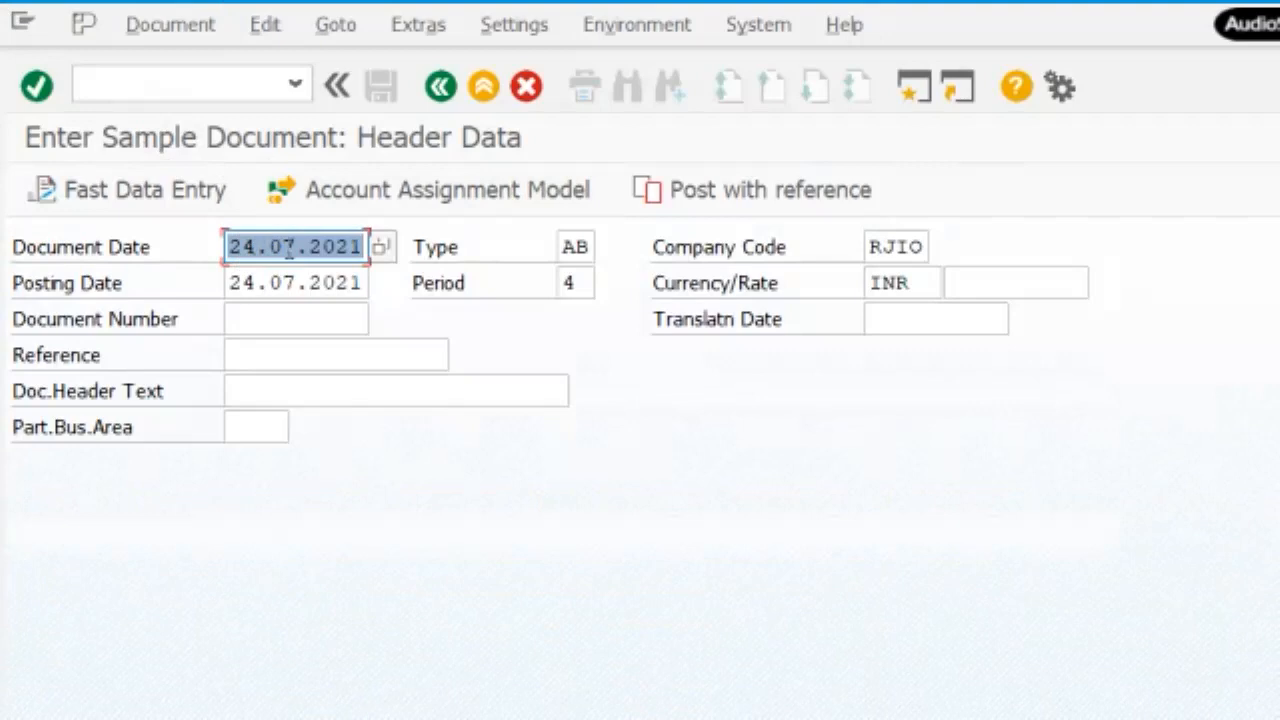
pyautogui.click(577, 247)
pyautogui.click(604, 250)
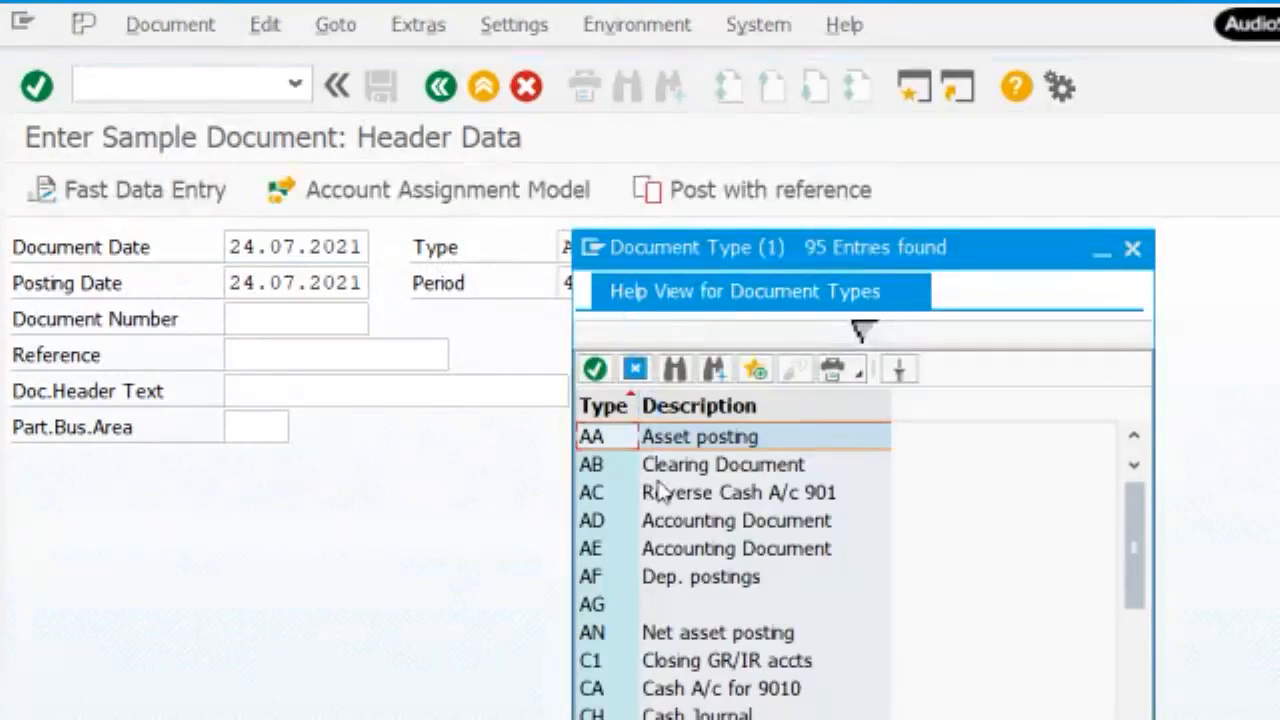
pyautogui.click(673, 476)
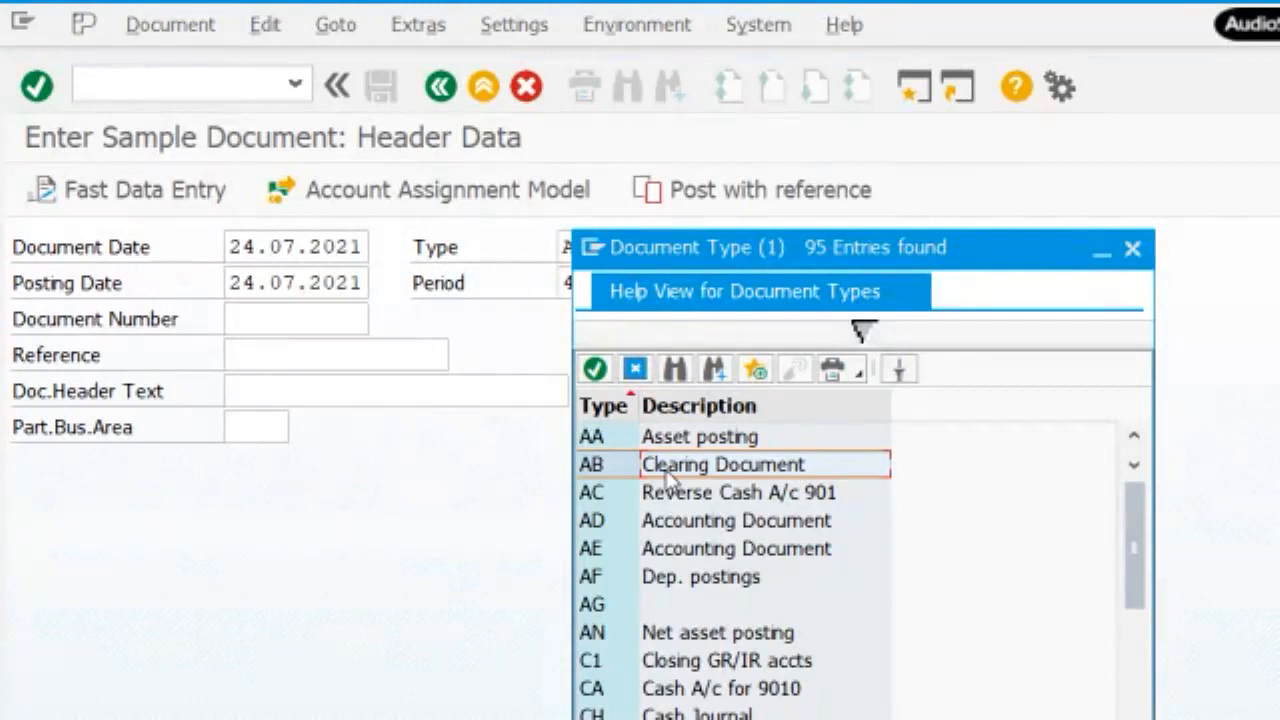
pyautogui.doubleClick(668, 480)
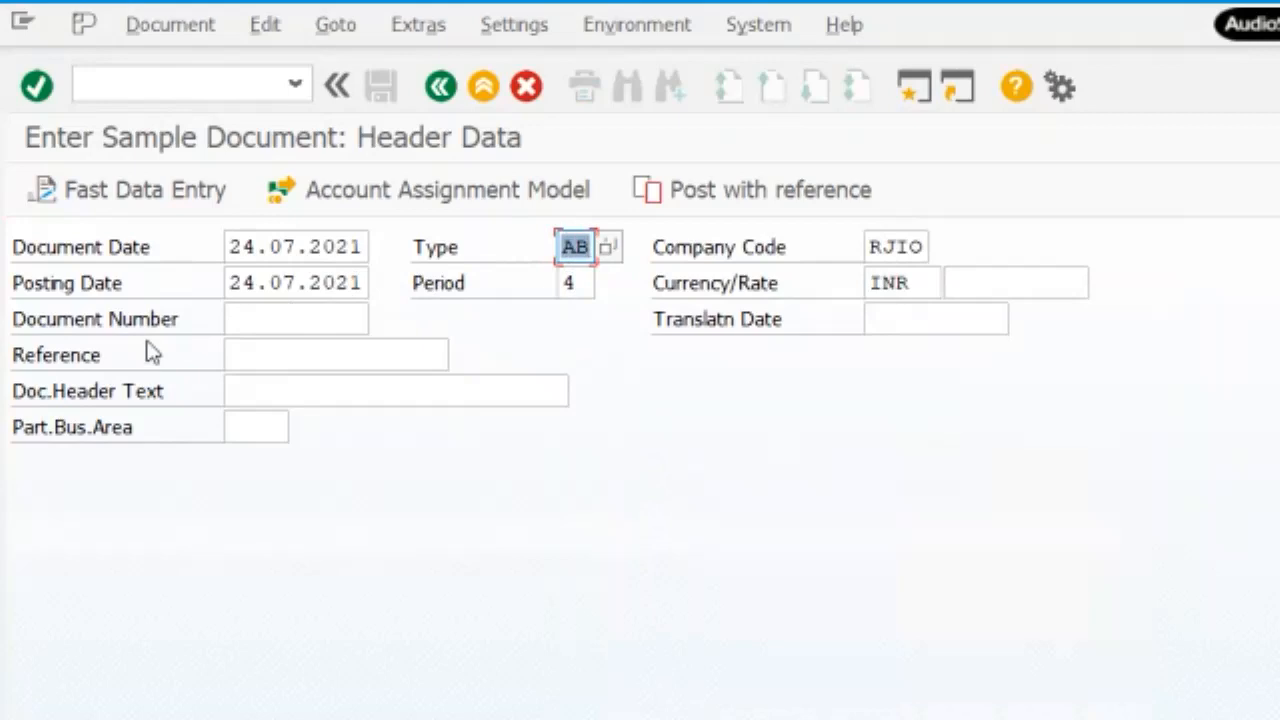
pyautogui.click(568, 285)
pyautogui.doubleClick(568, 285)
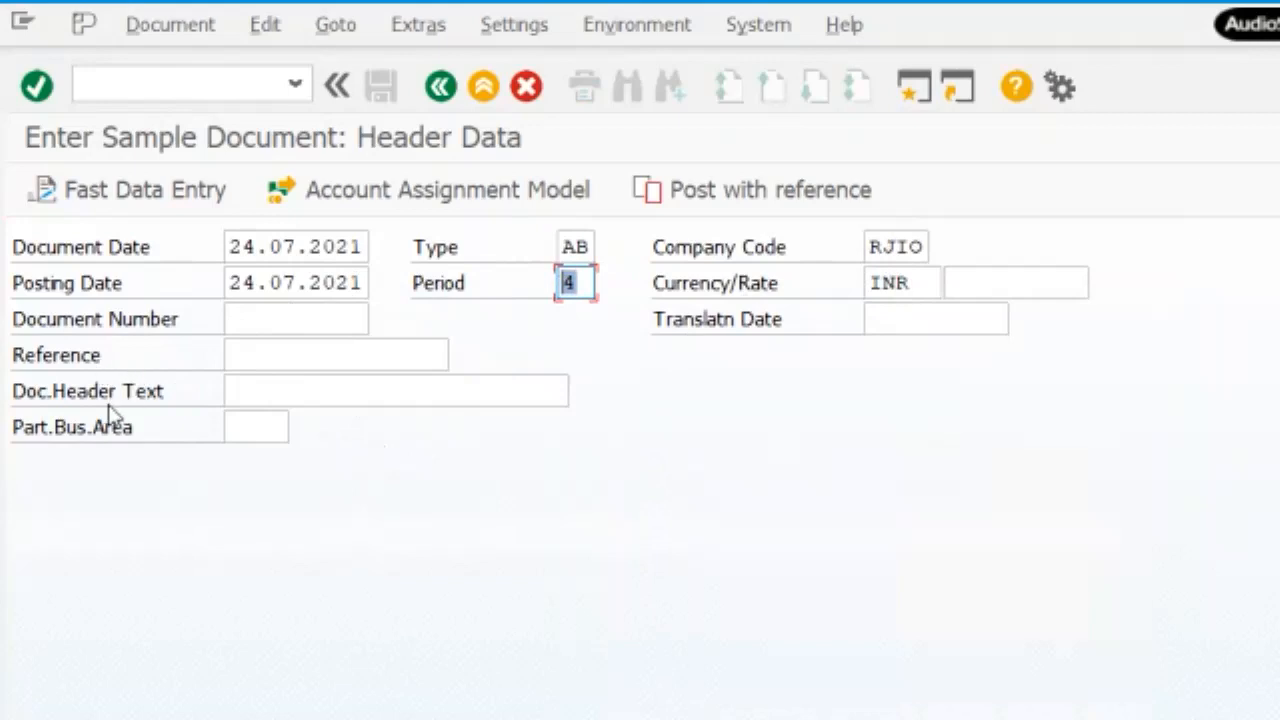
pyautogui.click(285, 388)
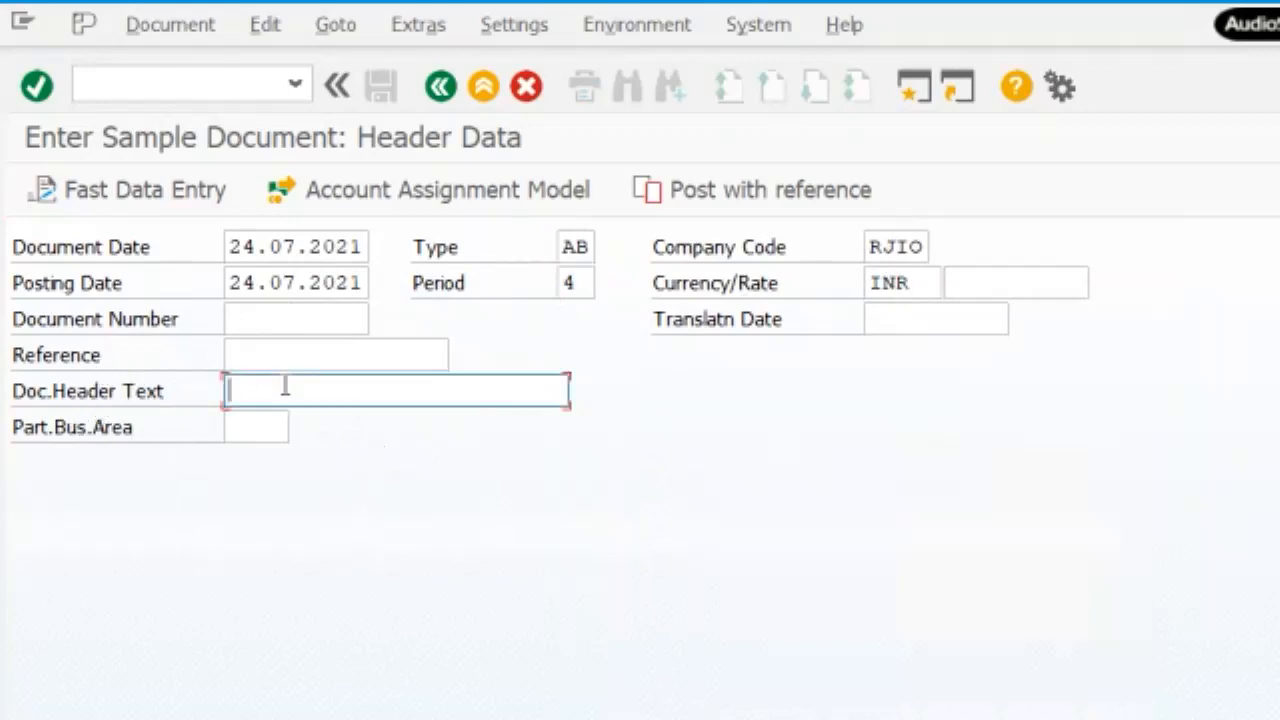
pyautogui.write('SAMPLE')
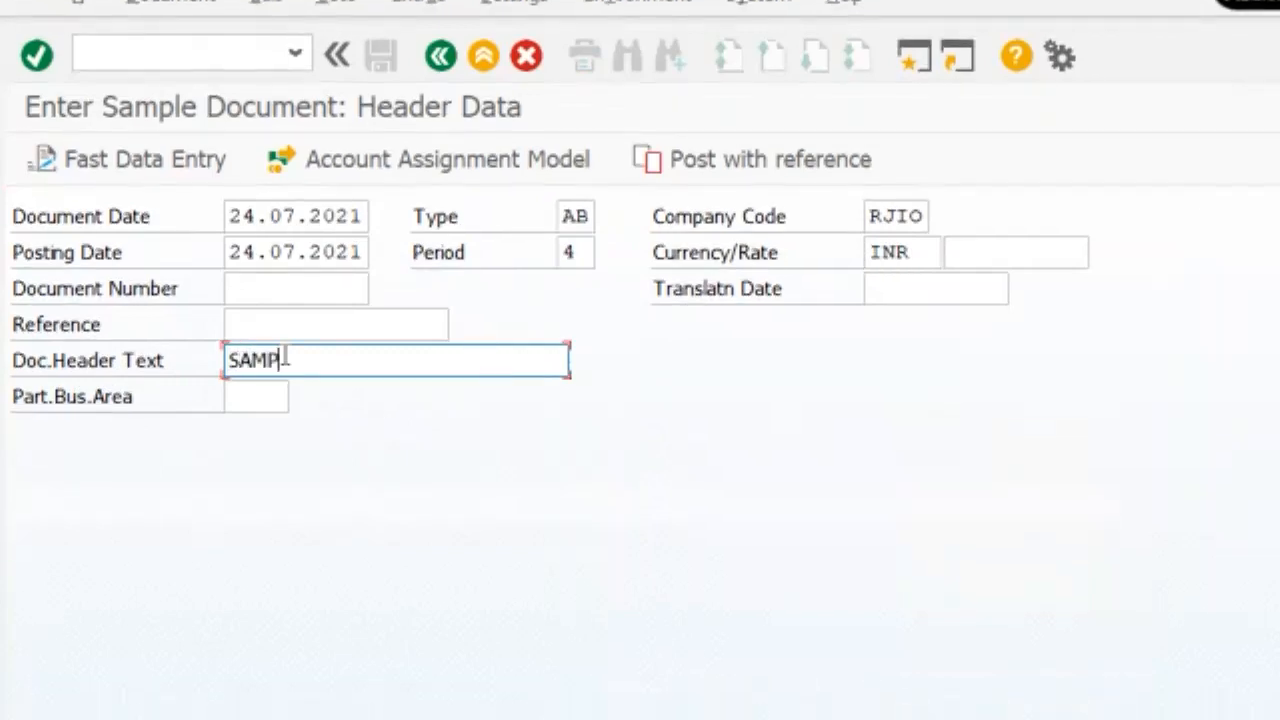
pyautogui.write(' DOCS')
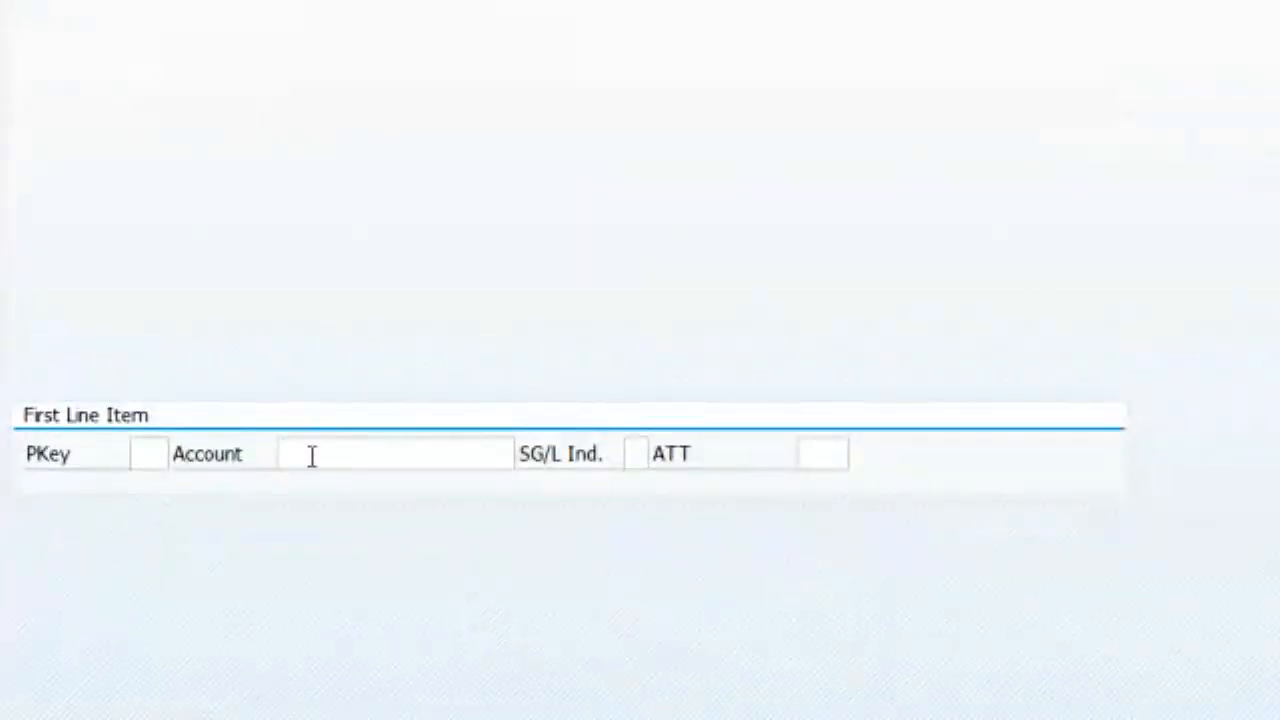
# Enter posting key 40 with salary account 400001 on the first line.
pyautogui.click(153, 449)
pyautogui.write('5')
pyautogui.press('BackSpace')
pyautogui.write('40')
pyautogui.press('Tab')
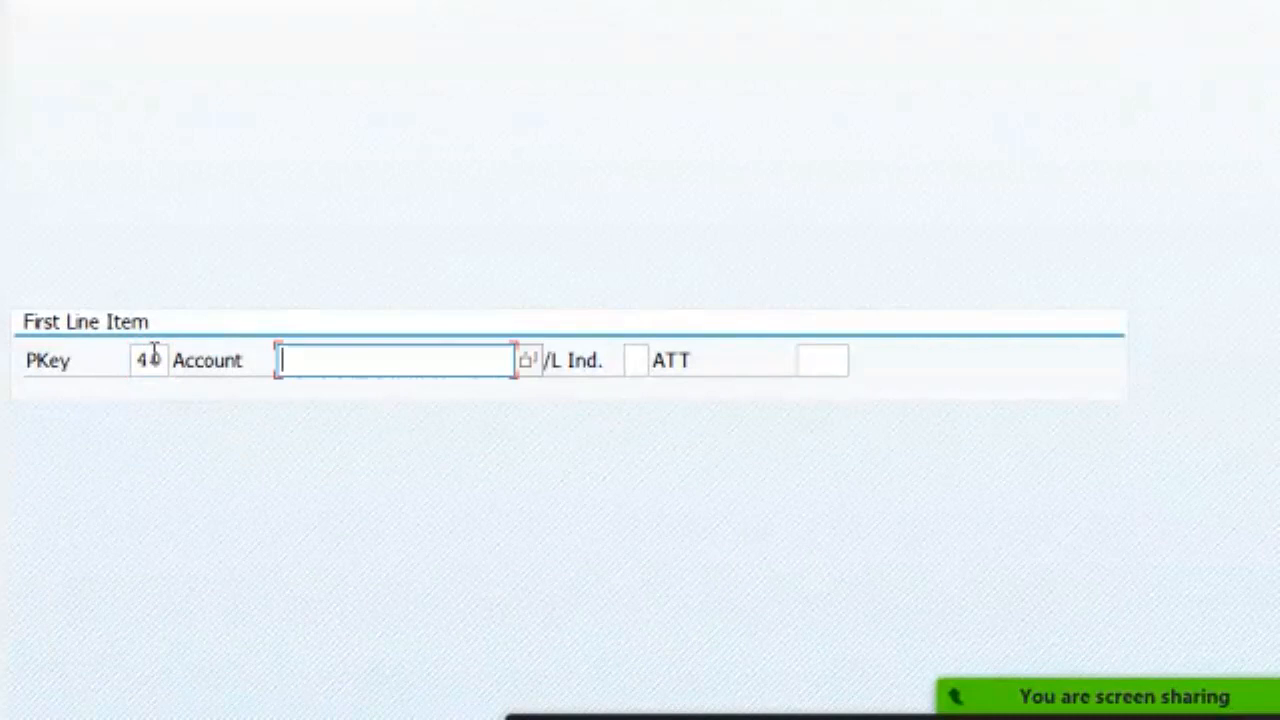
pyautogui.write('4')
pyautogui.press('Down')
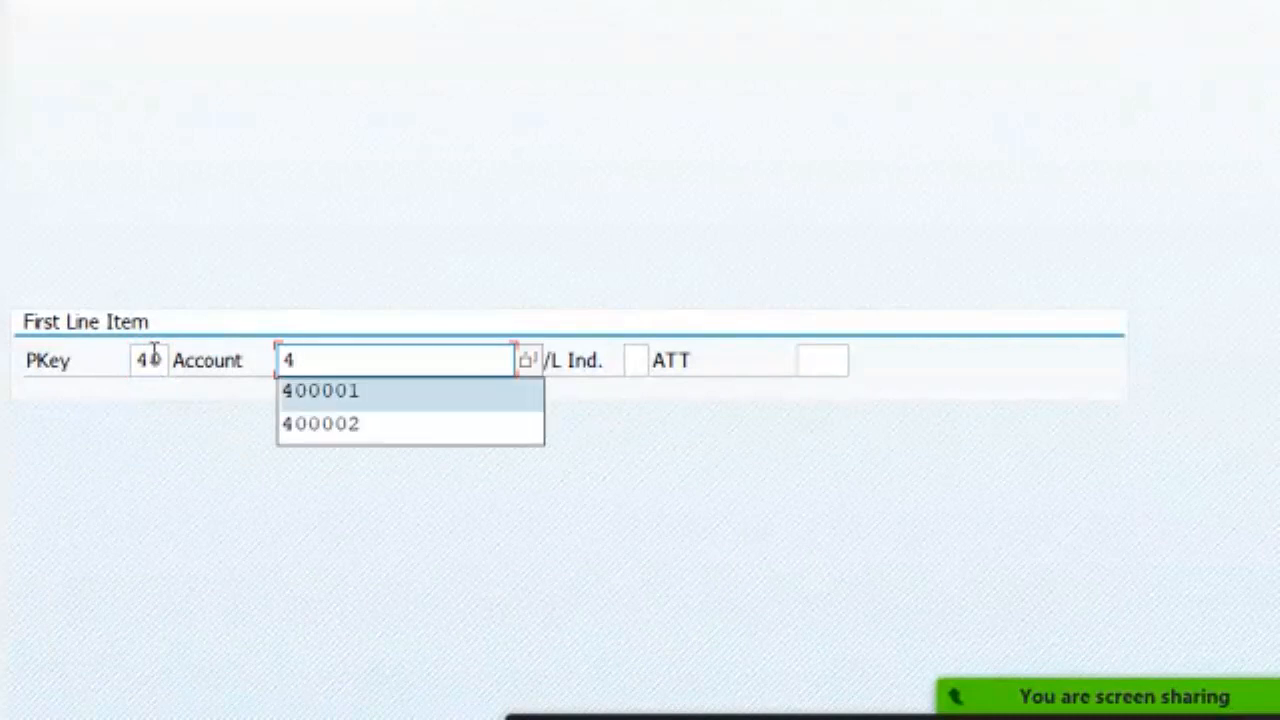
pyautogui.press('Return')
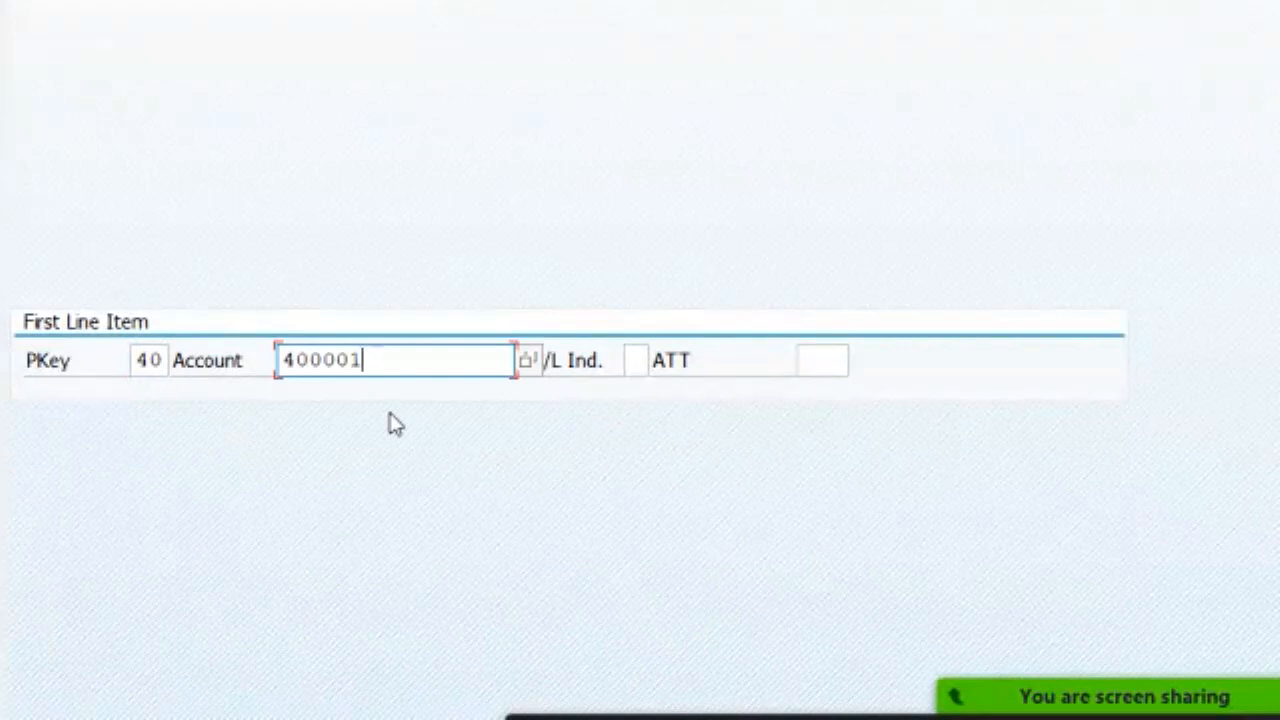
# Set the salary line amount to 53000 INR with text 'BEING SALARY PAID'.
pyautogui.press('Return')
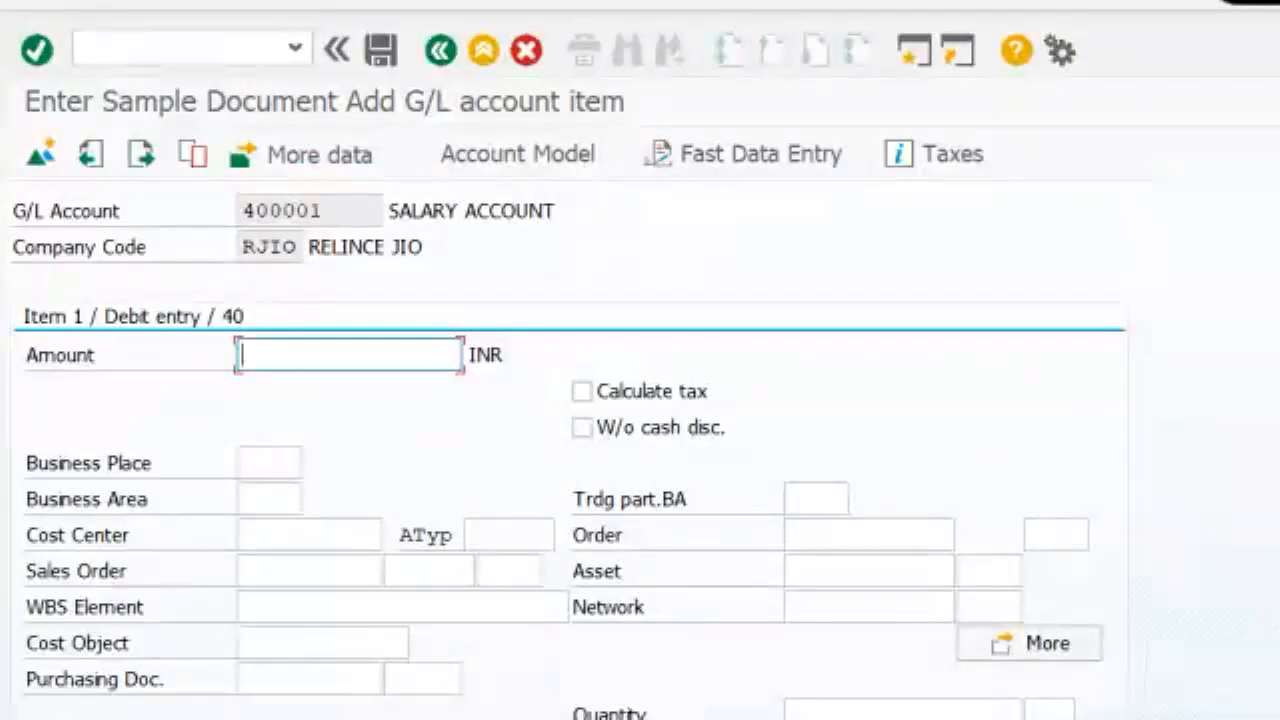
pyautogui.write('53000')
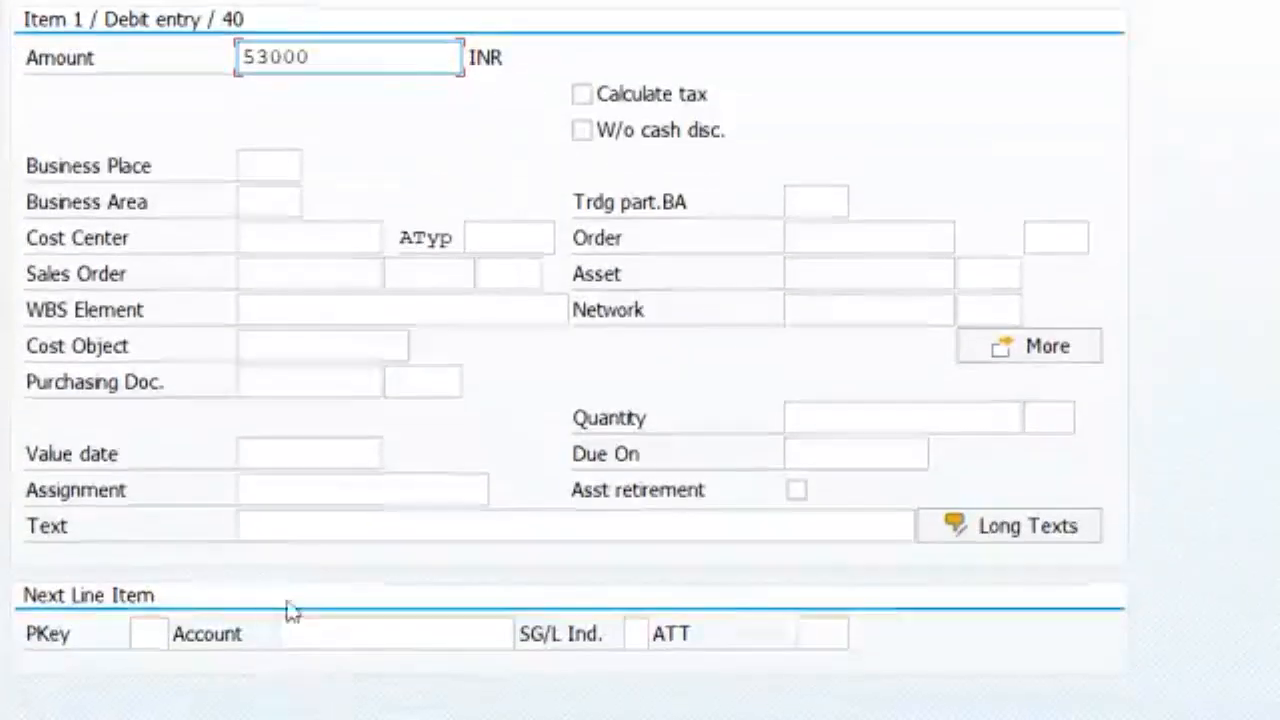
pyautogui.click(297, 525)
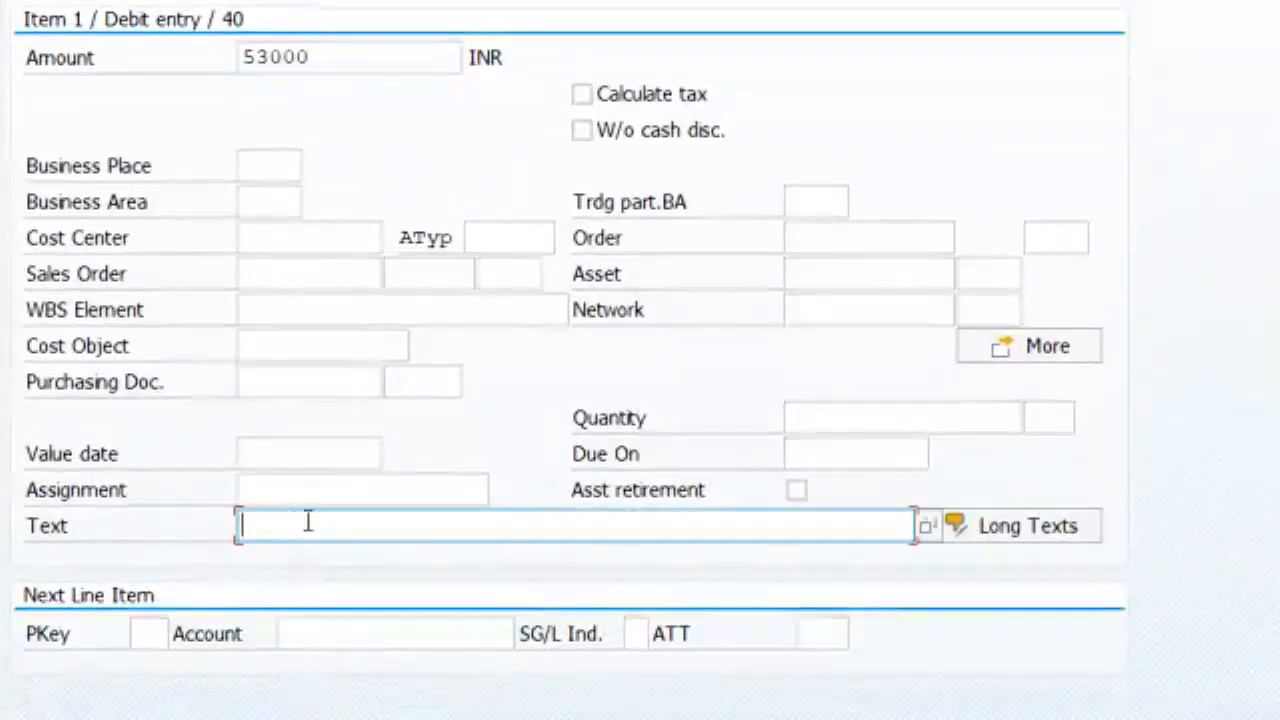
pyautogui.write('B')
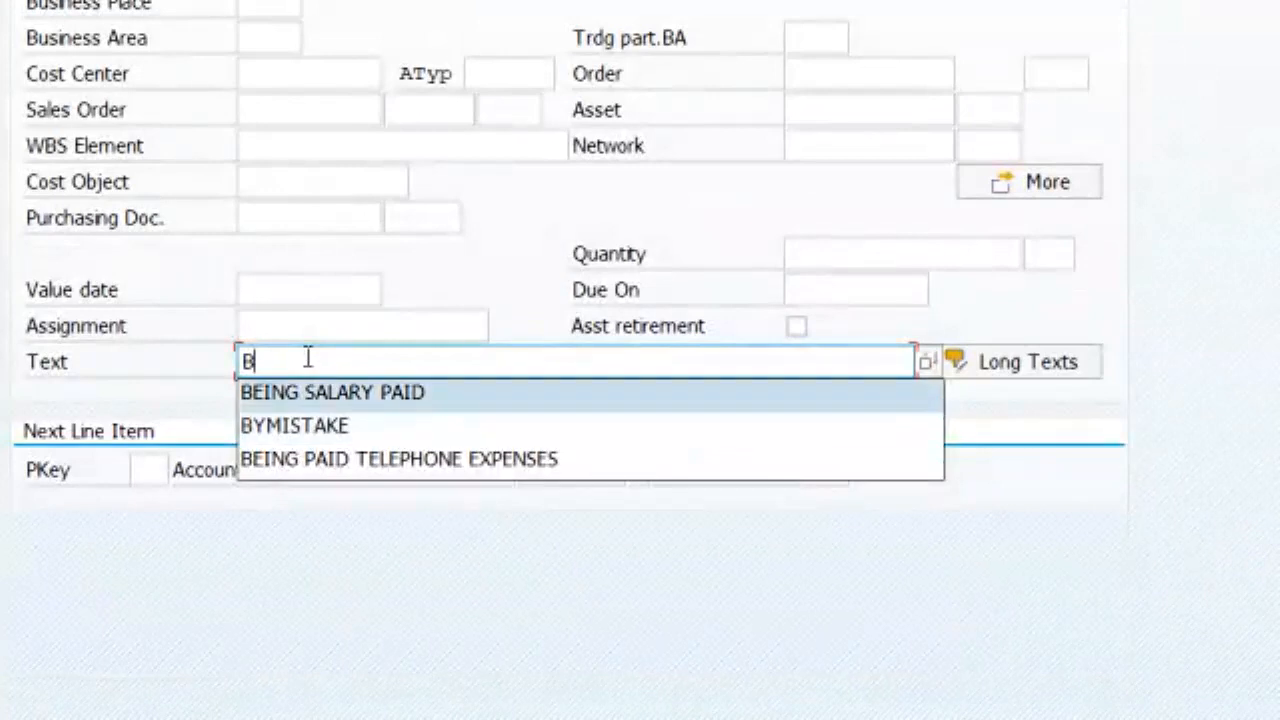
pyautogui.press('Return')
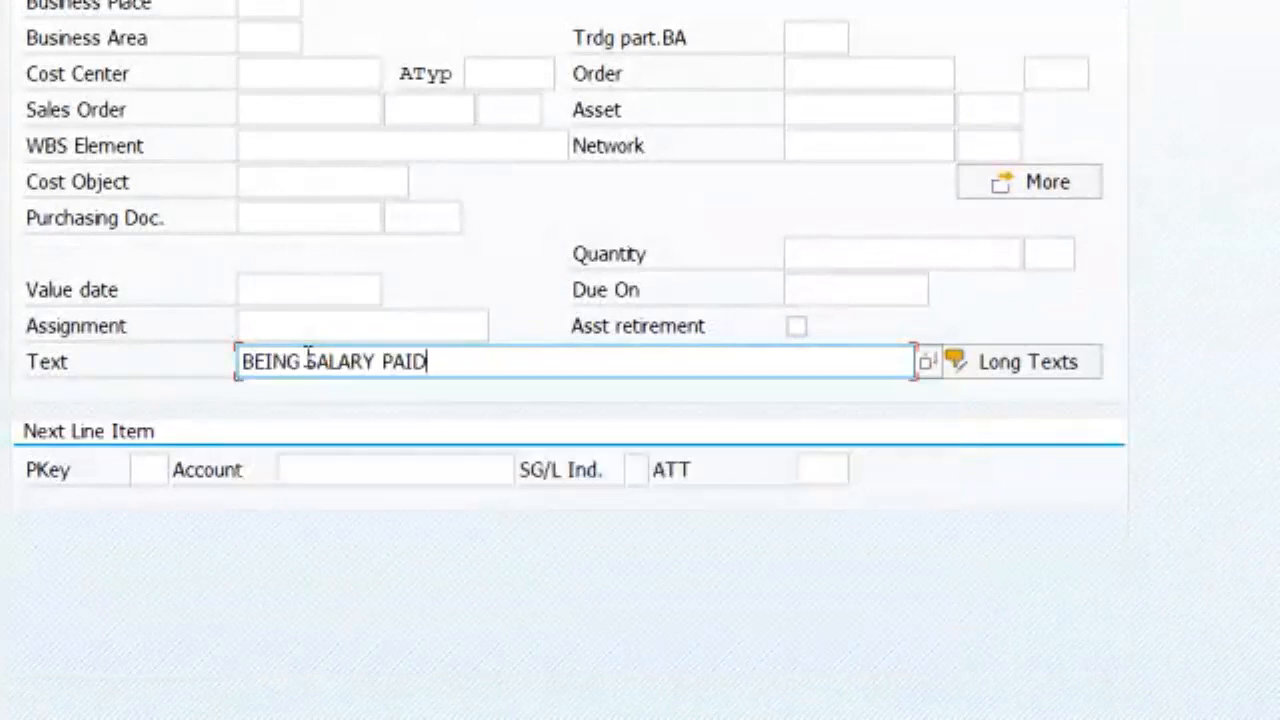
# Enter a key 50 credit line for State Bank of India account 100002, correcting the invalid 100003.
pyautogui.click(150, 468)
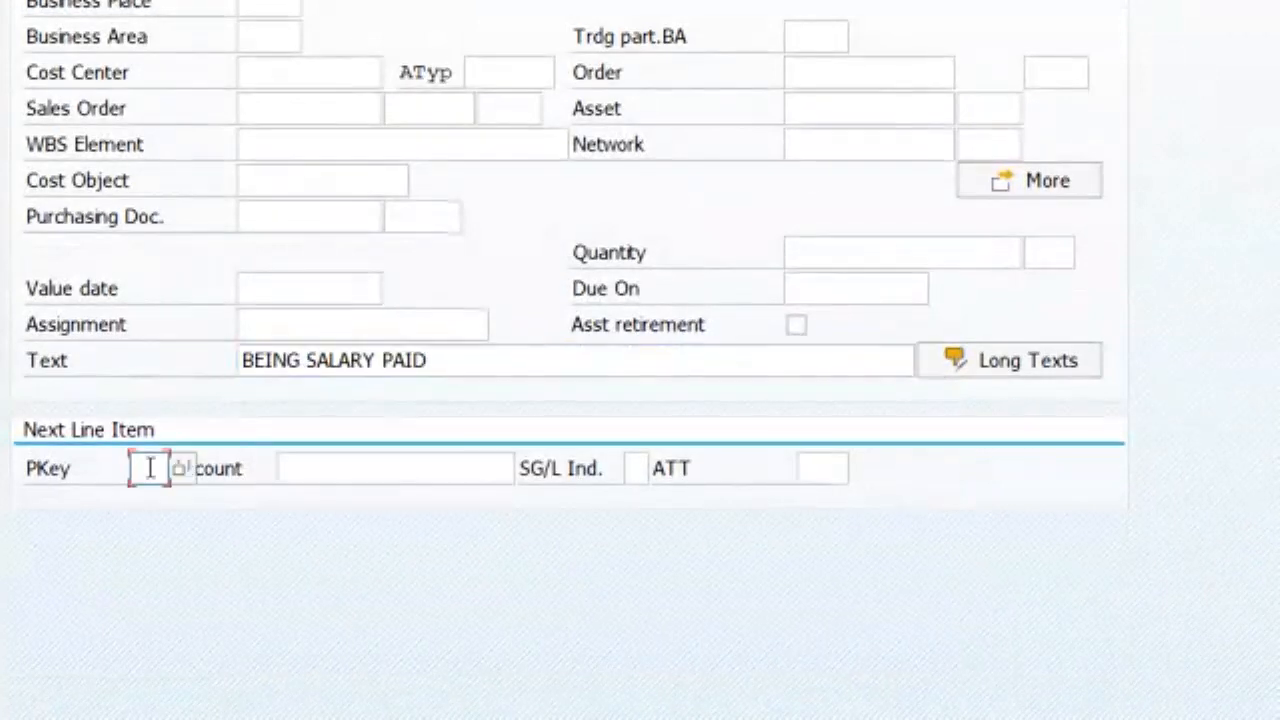
pyautogui.write('50')
pyautogui.press('Tab')
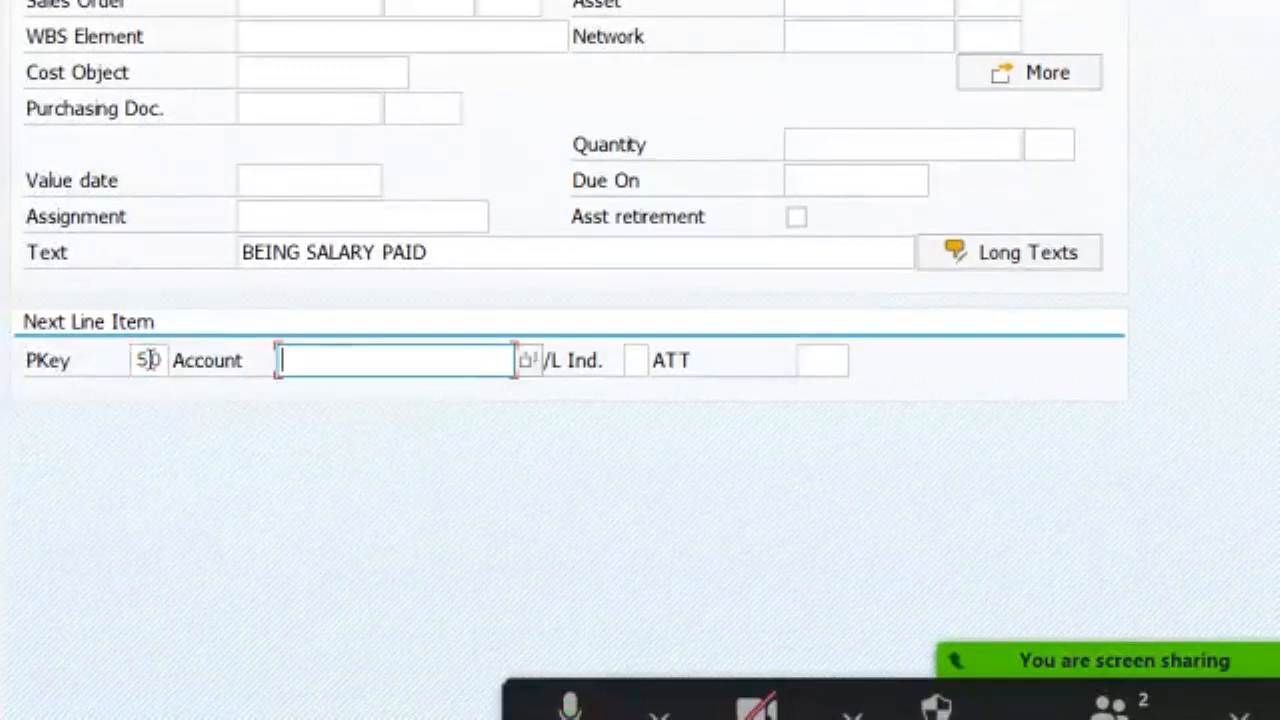
pyautogui.write('1')
pyautogui.press('Down')
pyautogui.press('Down')
pyautogui.press('Return')
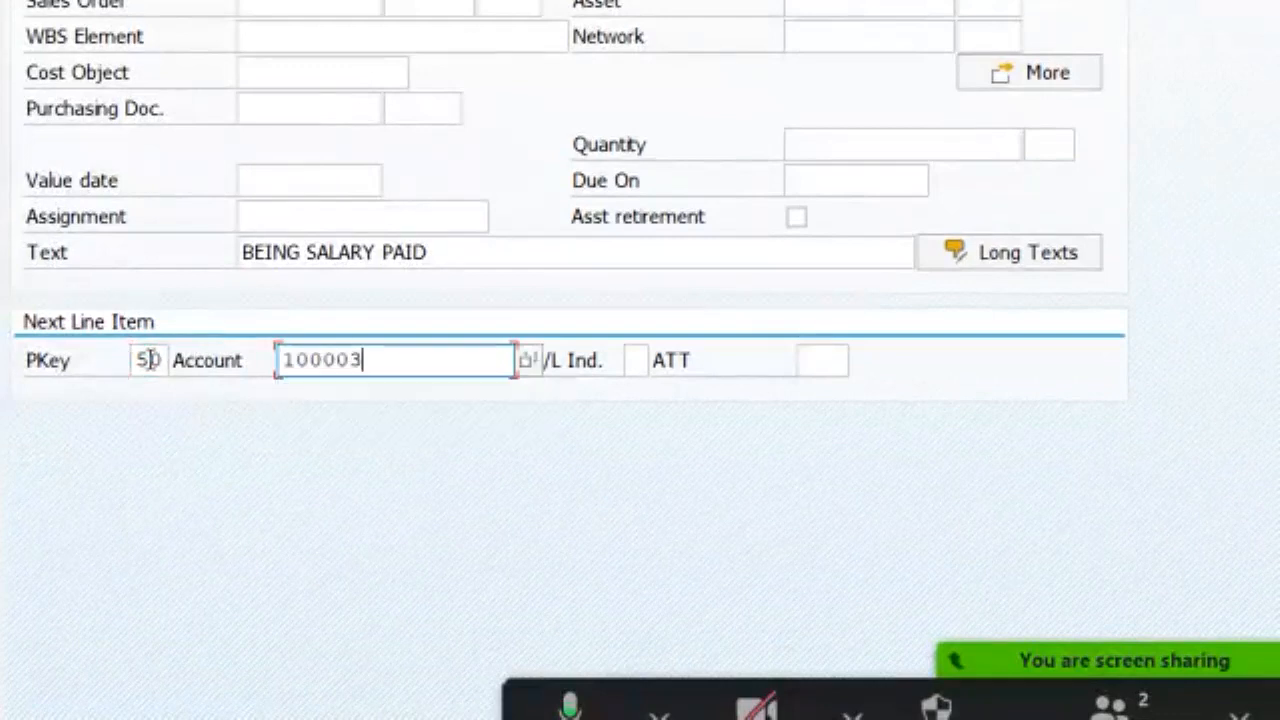
pyautogui.moveTo(400, 360); pyautogui.dragTo(297, 362)
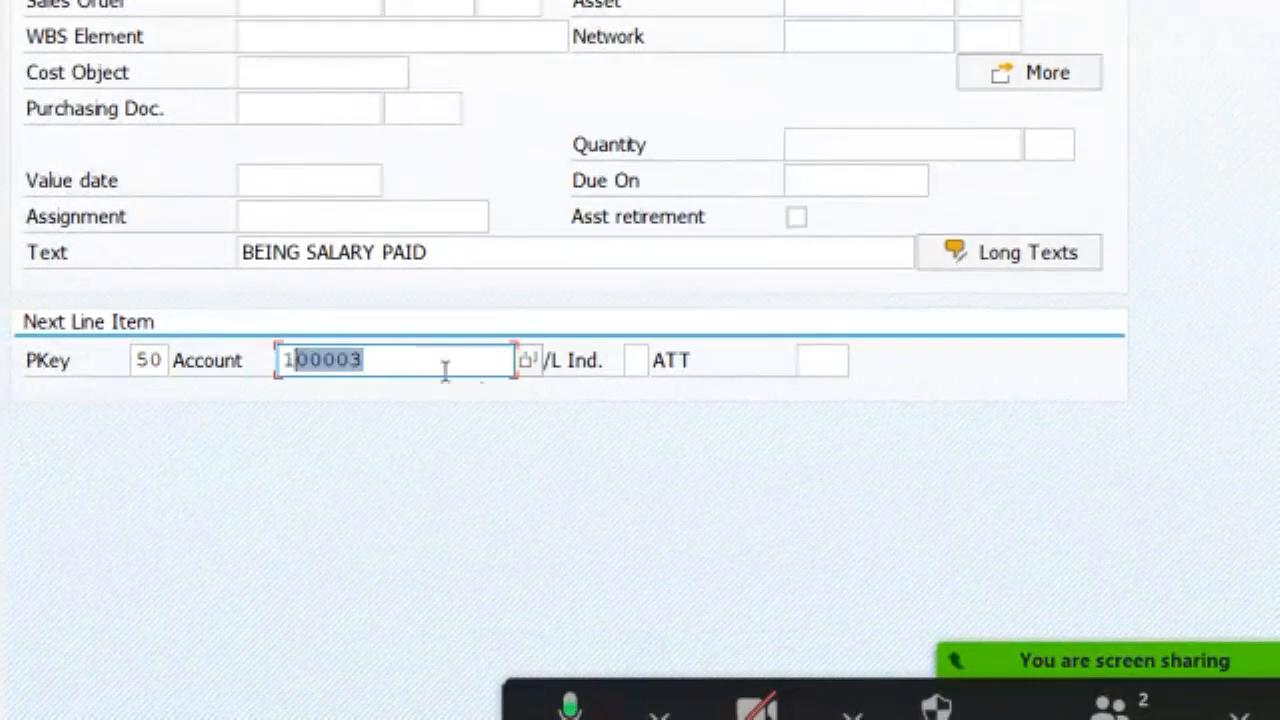
pyautogui.press('Return')
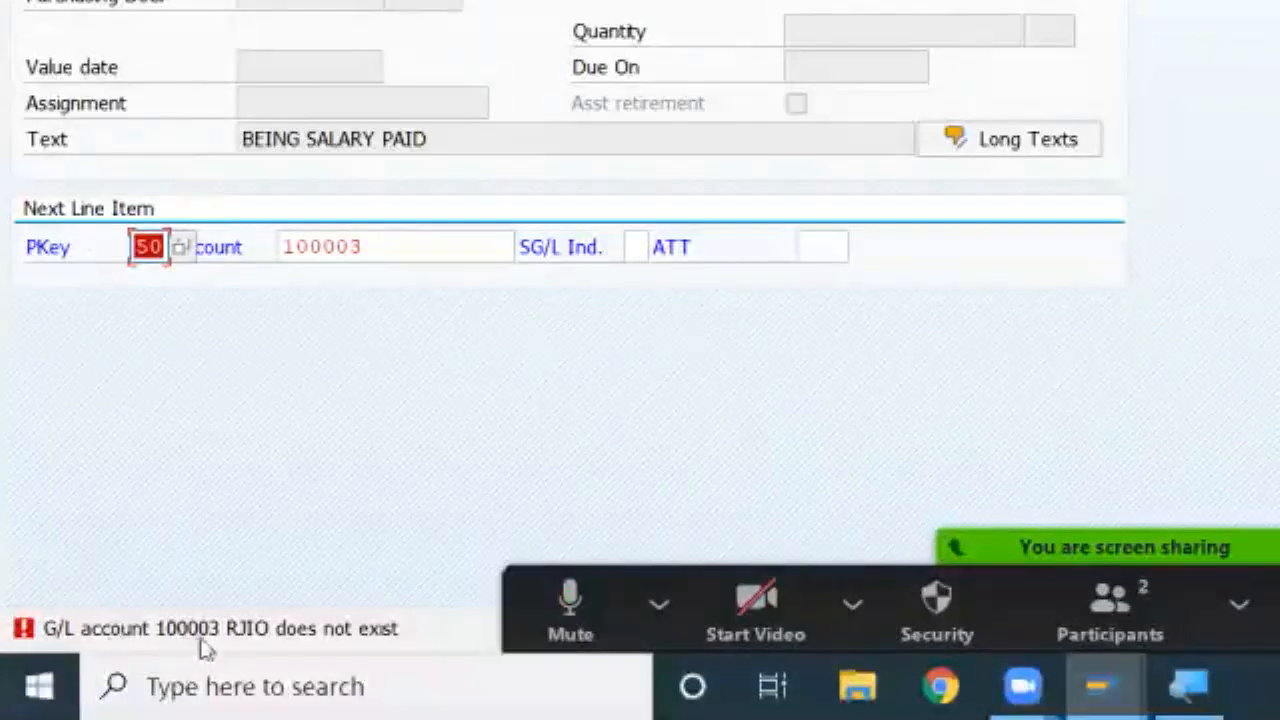
pyautogui.click(390, 246)
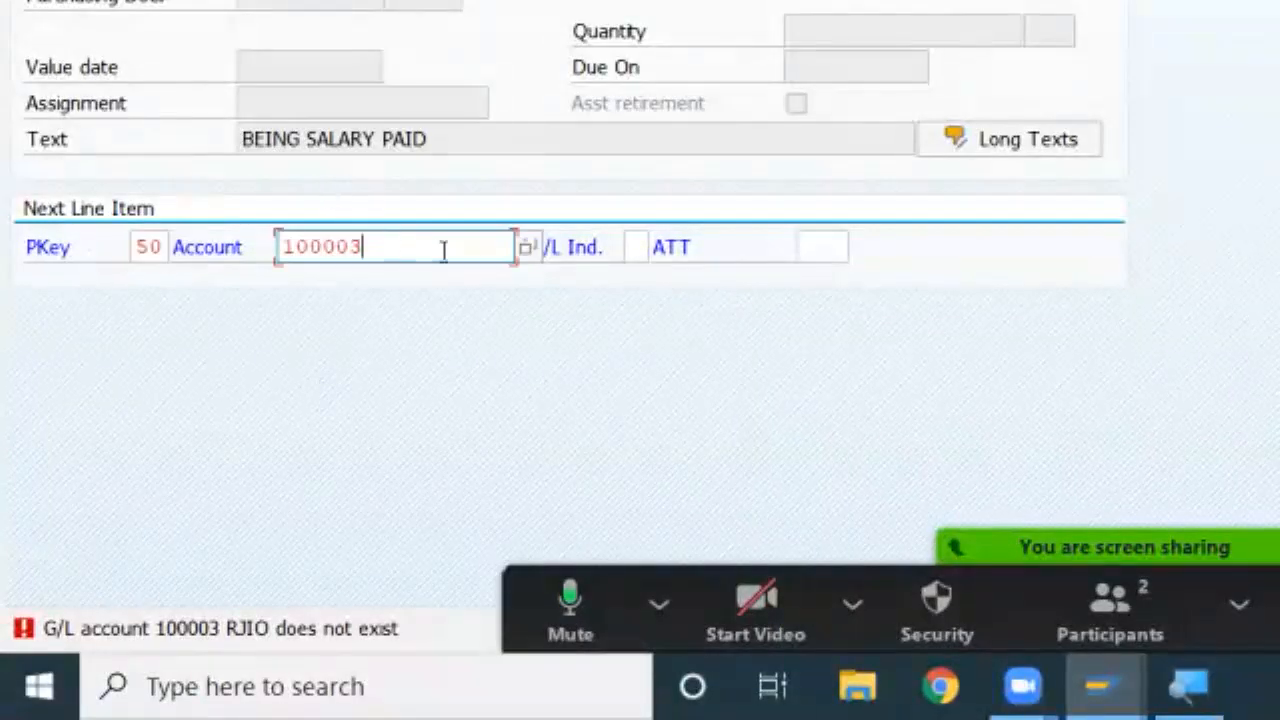
pyautogui.press('BackSpace')
pyautogui.write('2')
pyautogui.press('Return')
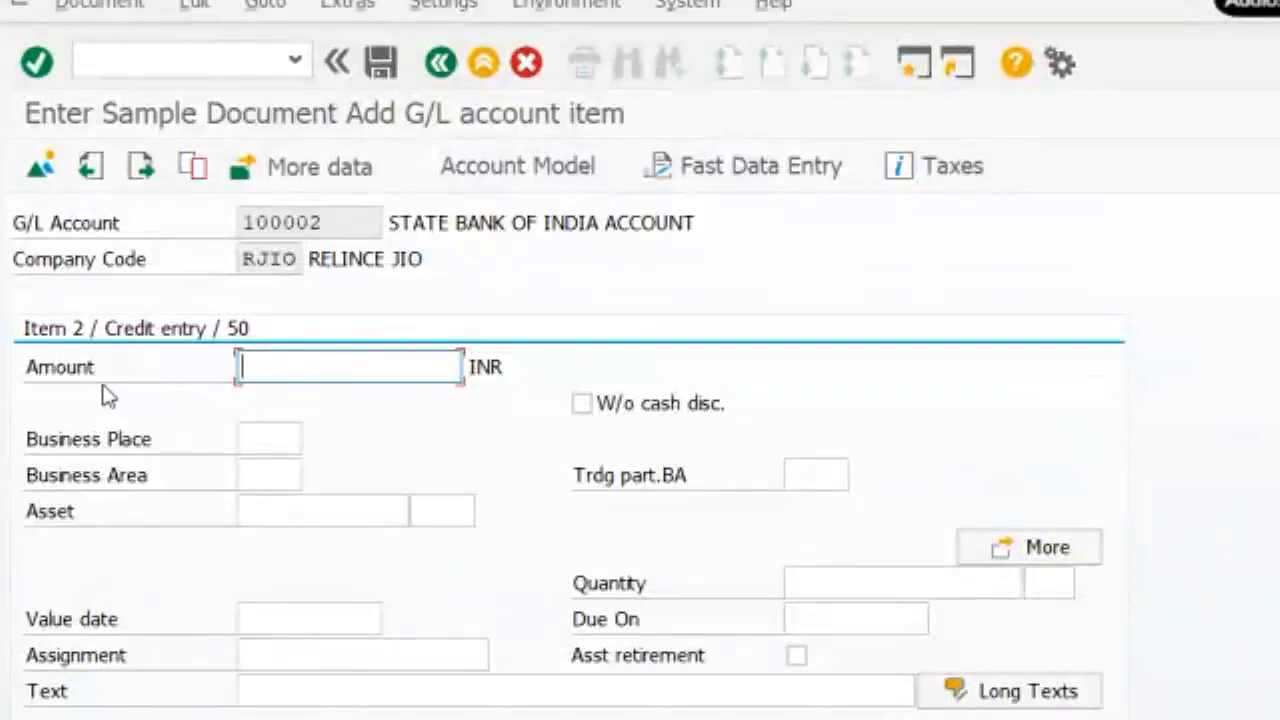
# Use * and + to copy the balancing 53.000,00 INR amount and text BEING SALARY PAID into the SBI line.
pyautogui.write('*')
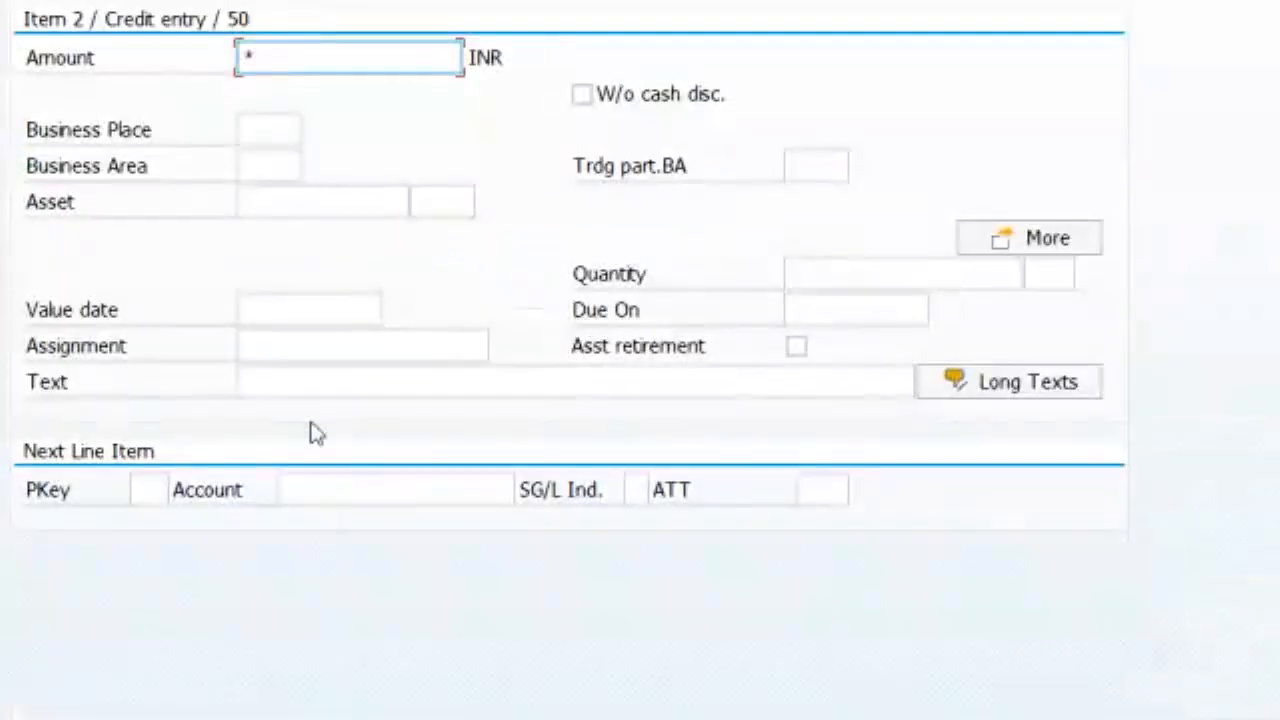
pyautogui.click(312, 373)
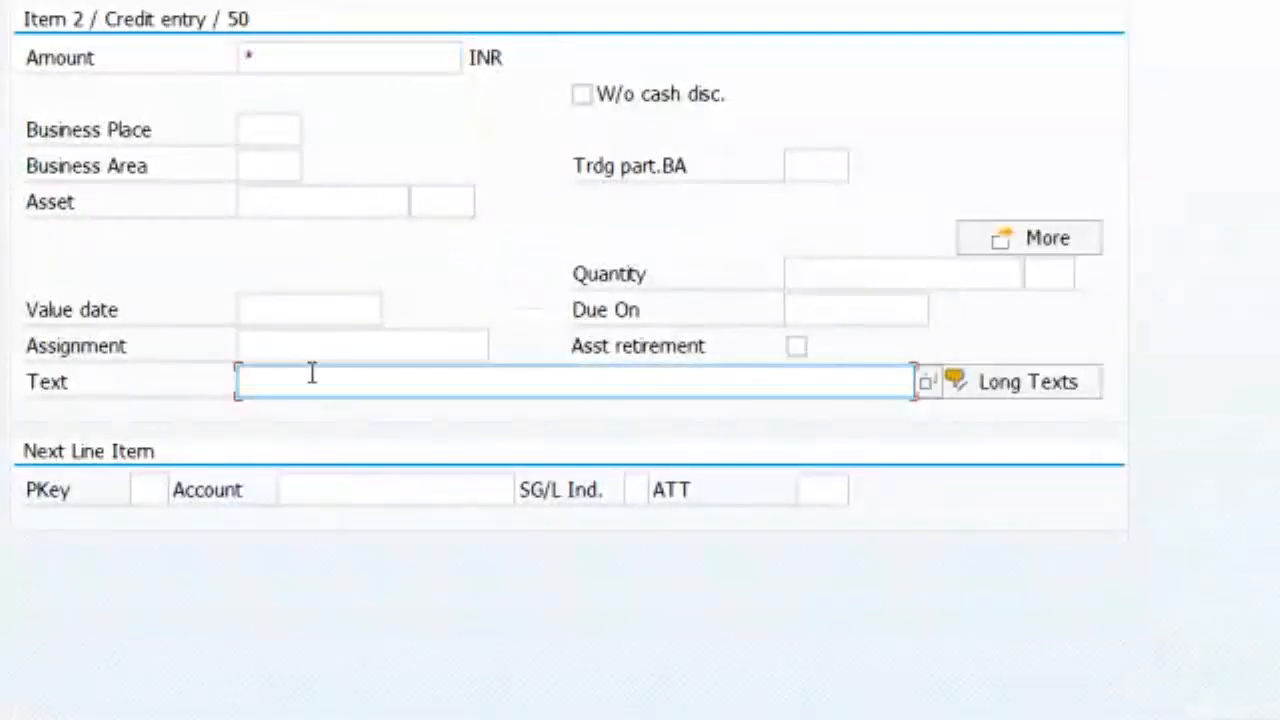
pyautogui.write('+')
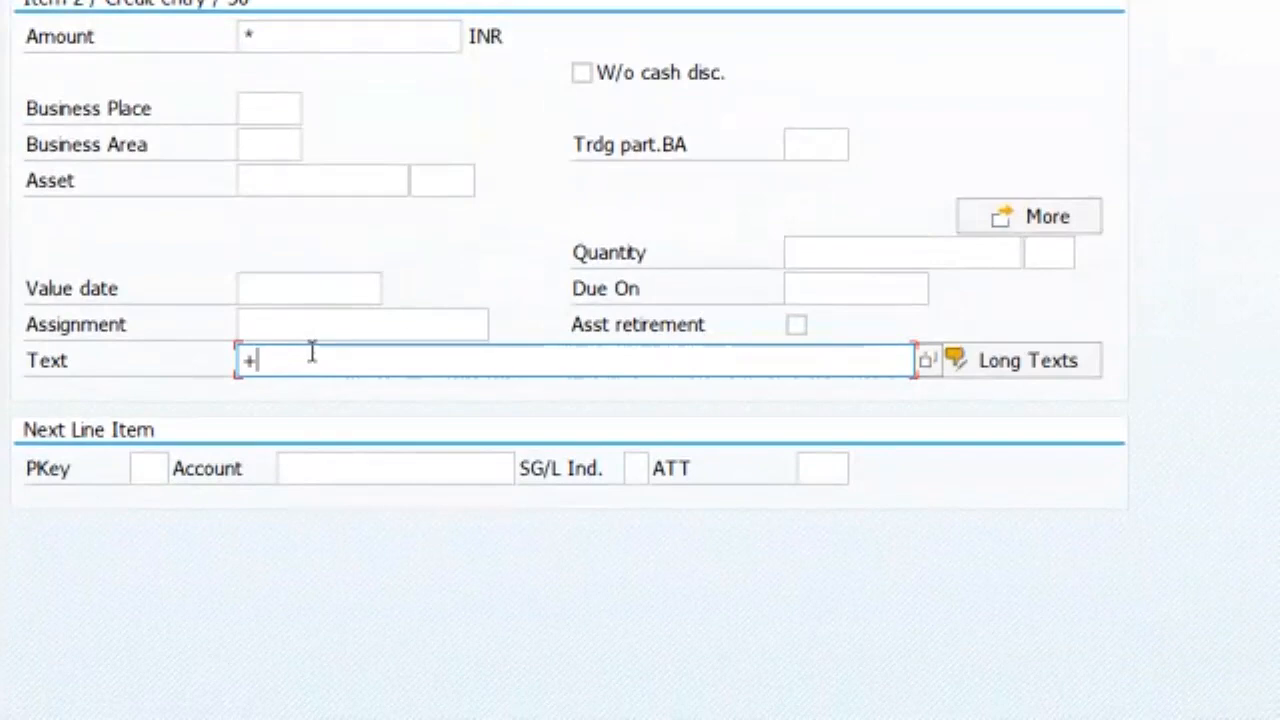
pyautogui.press('Return')
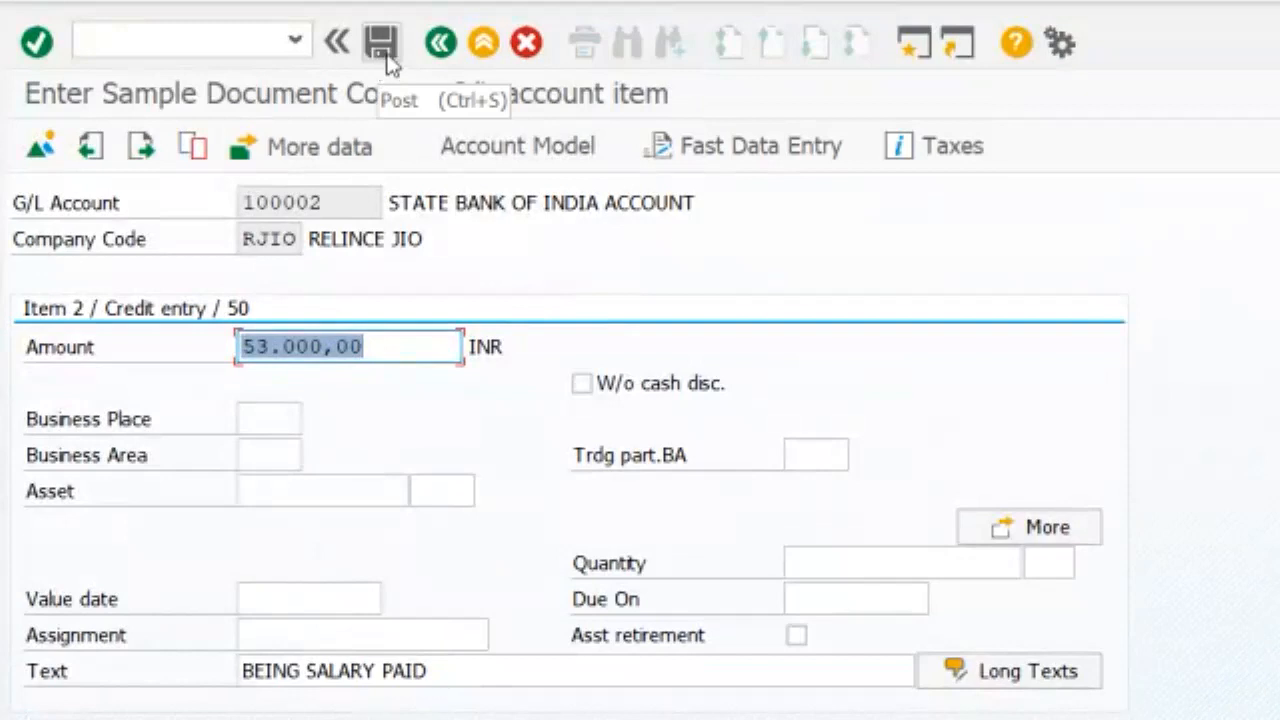
pyautogui.click(386, 61)
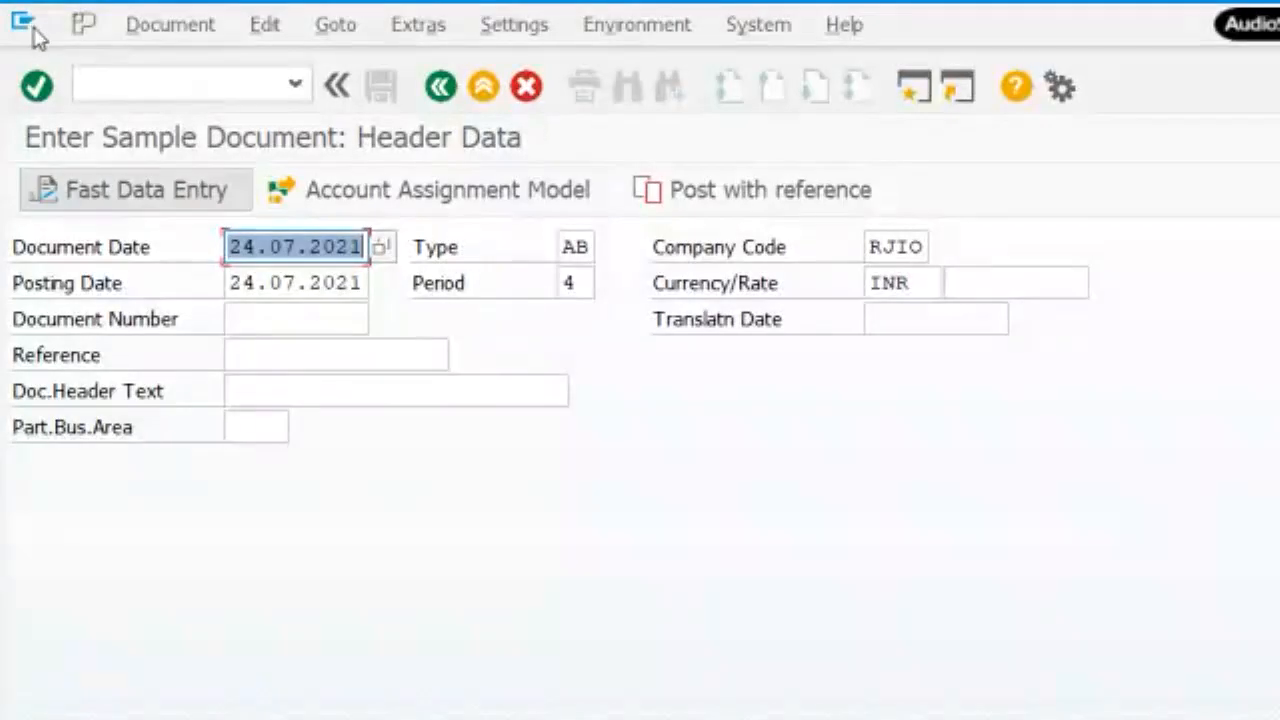
pyautogui.click(122, 30)
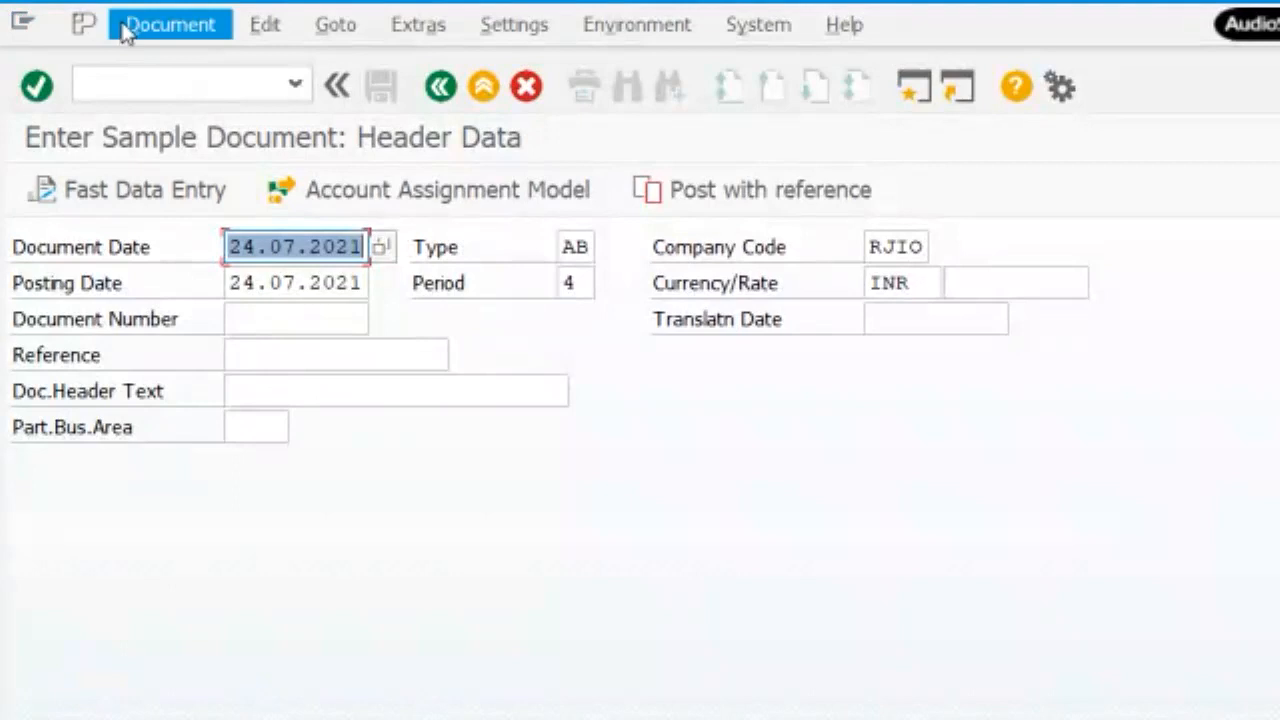
pyautogui.click(124, 30)
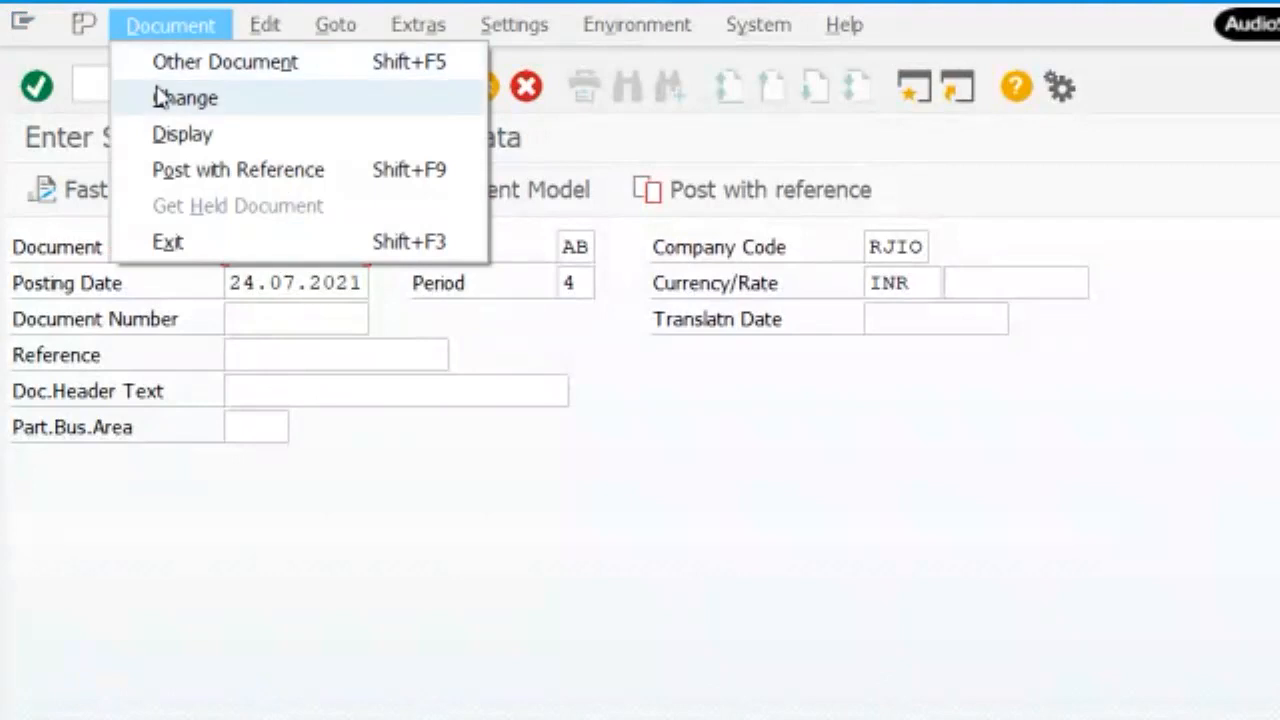
pyautogui.click(180, 140)
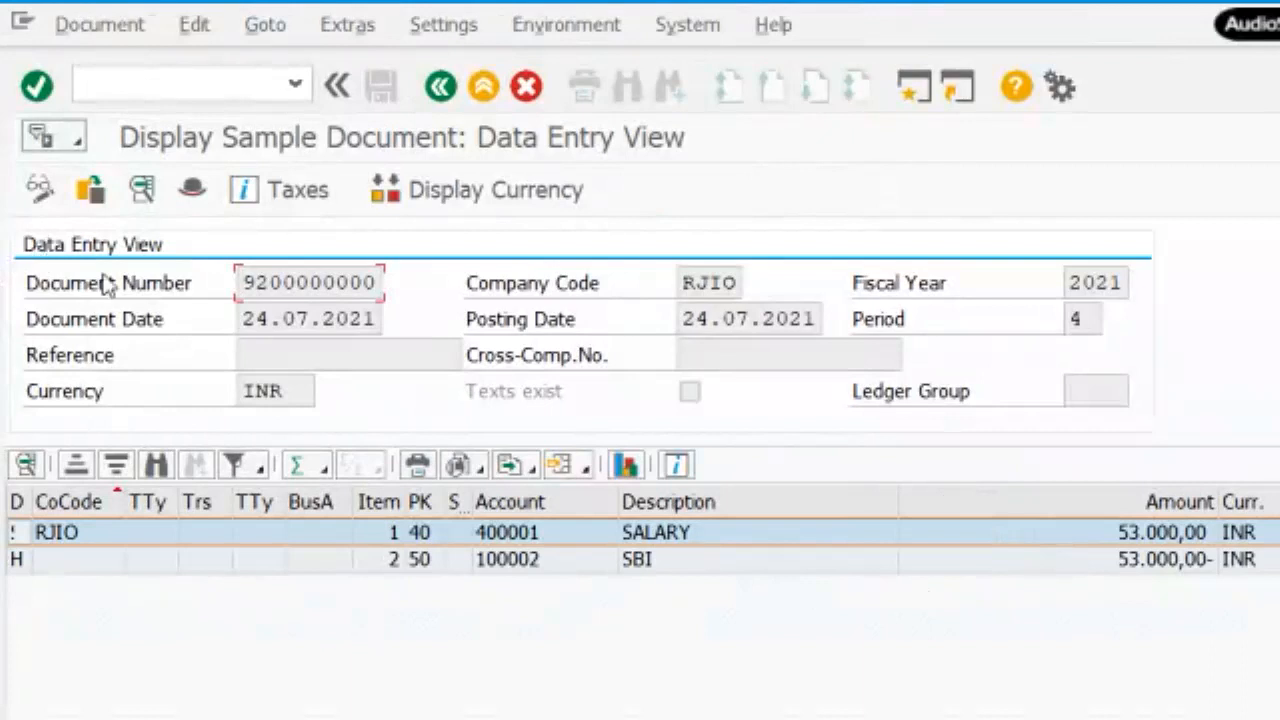
pyautogui.click(116, 77)
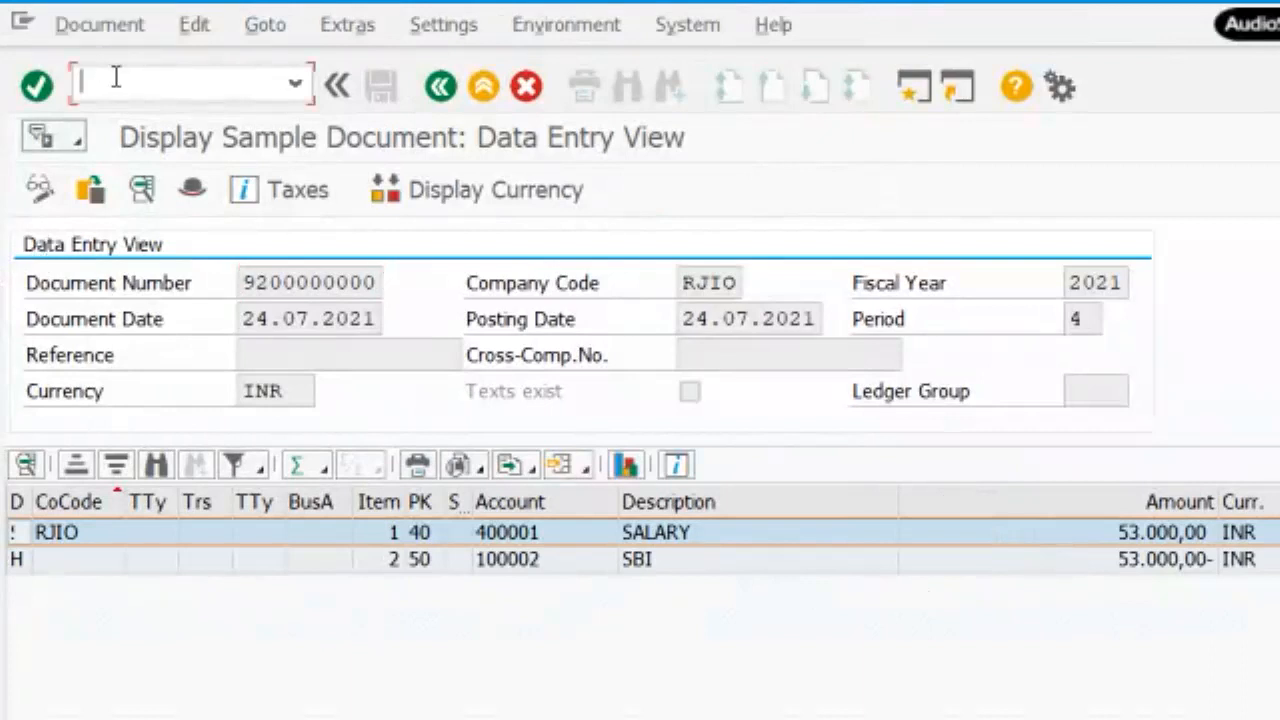
pyautogui.write('/NFBM2')
pyautogui.press('Return')
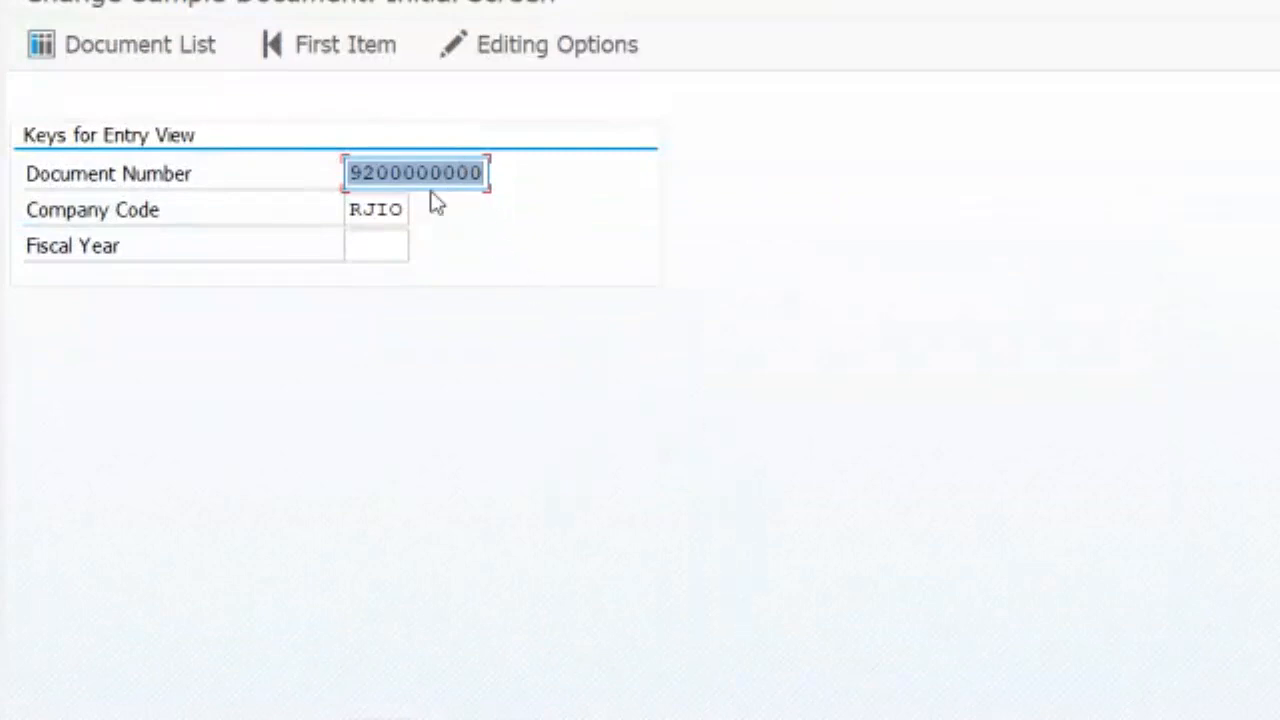
pyautogui.click(362, 240)
pyautogui.write('2021')
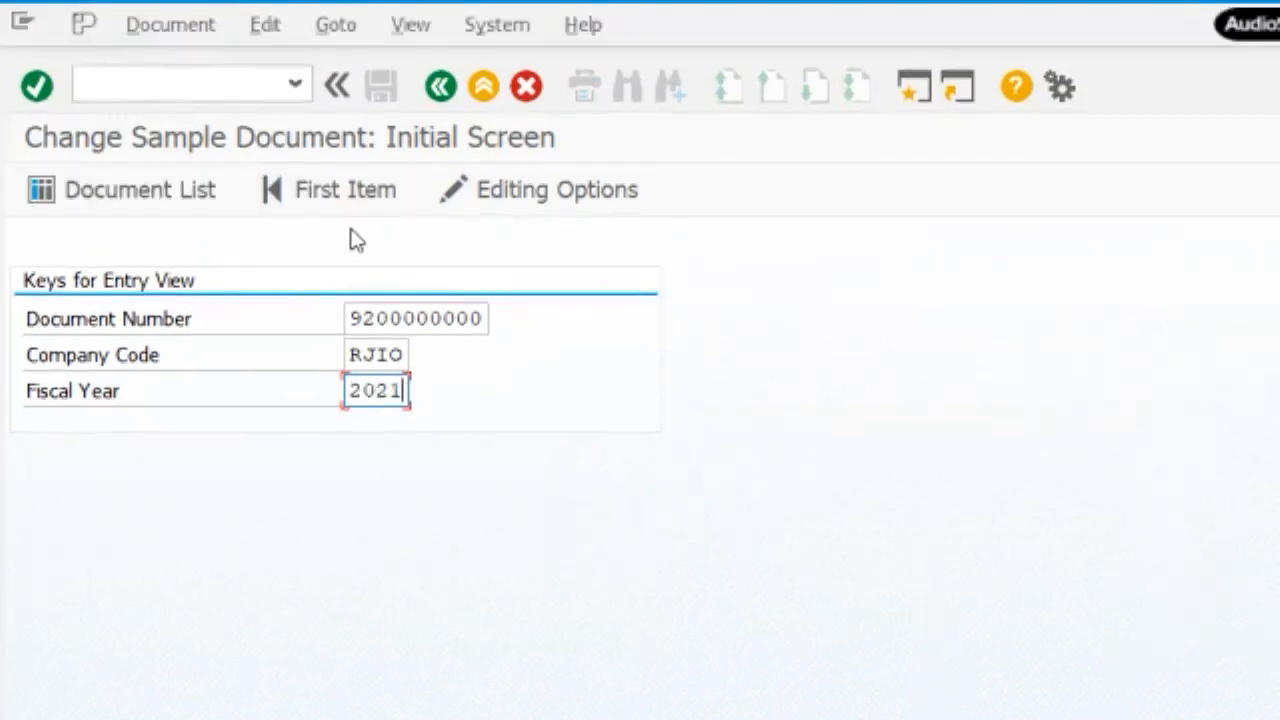
pyautogui.press('Return')
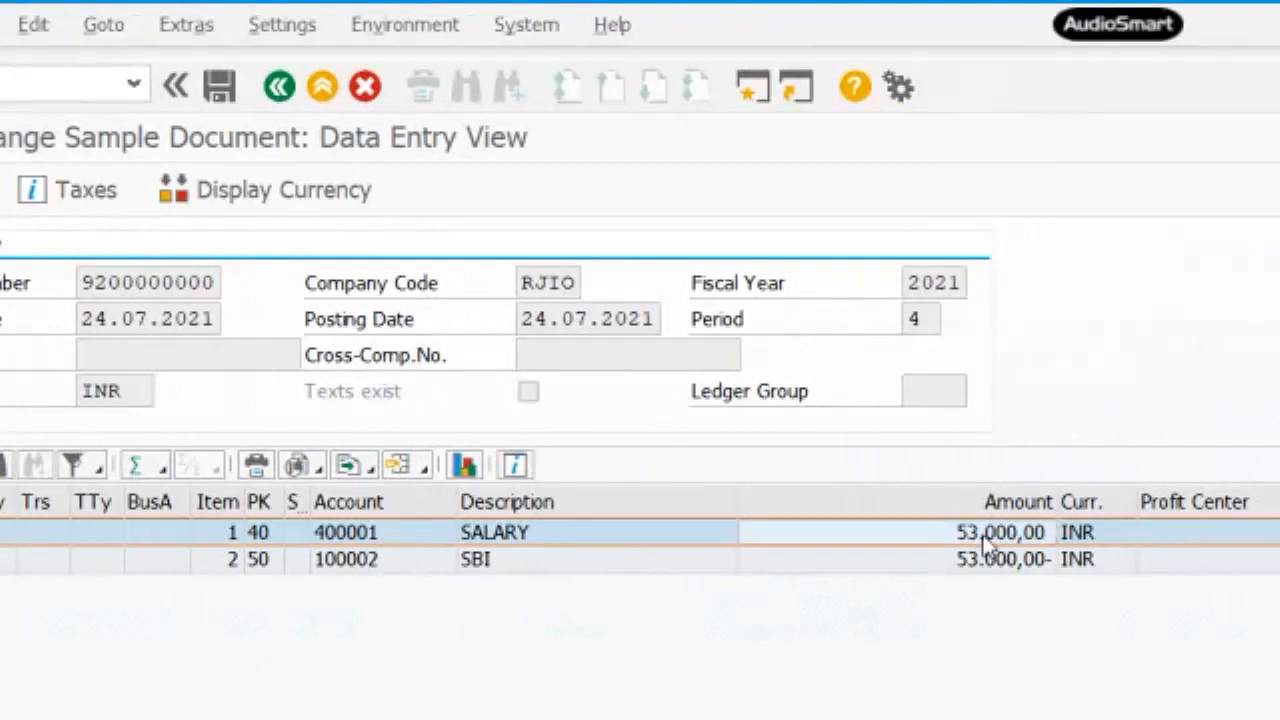
# Overwrite the amount in the SALARY (400001) and SBI (100002) line items with 56000.
pyautogui.doubleClick(988, 538)
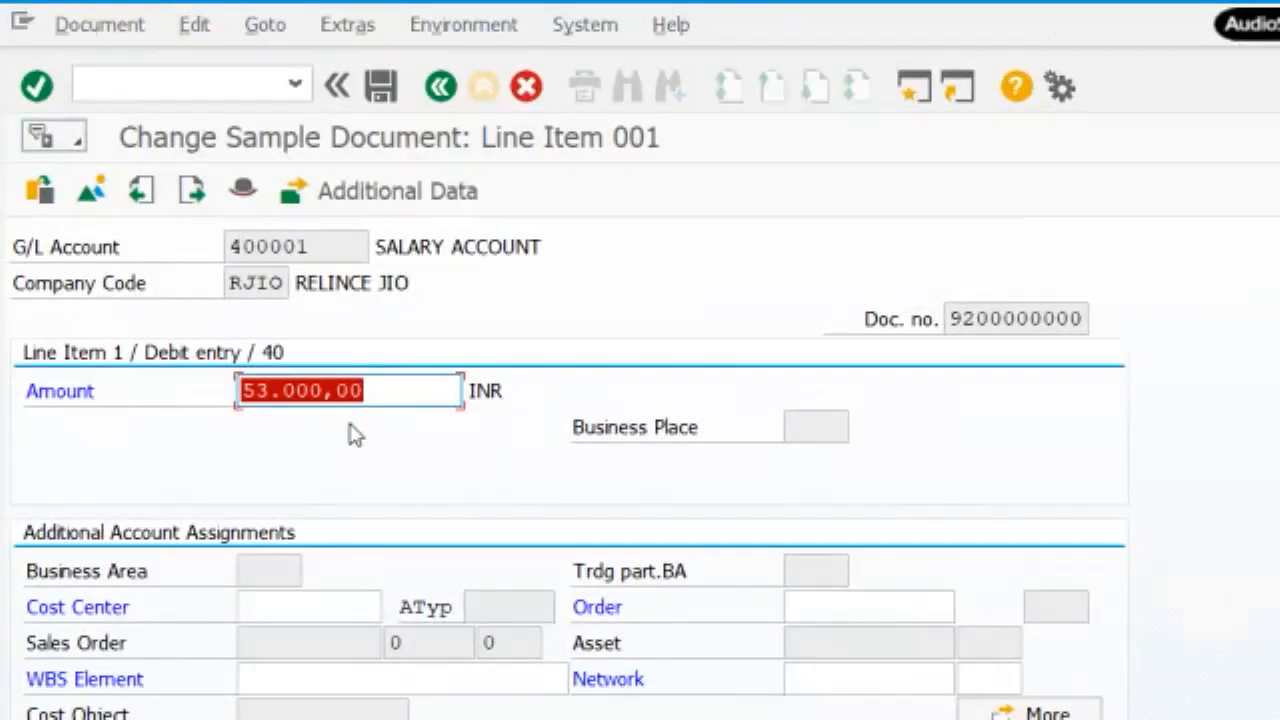
pyautogui.write('560000')
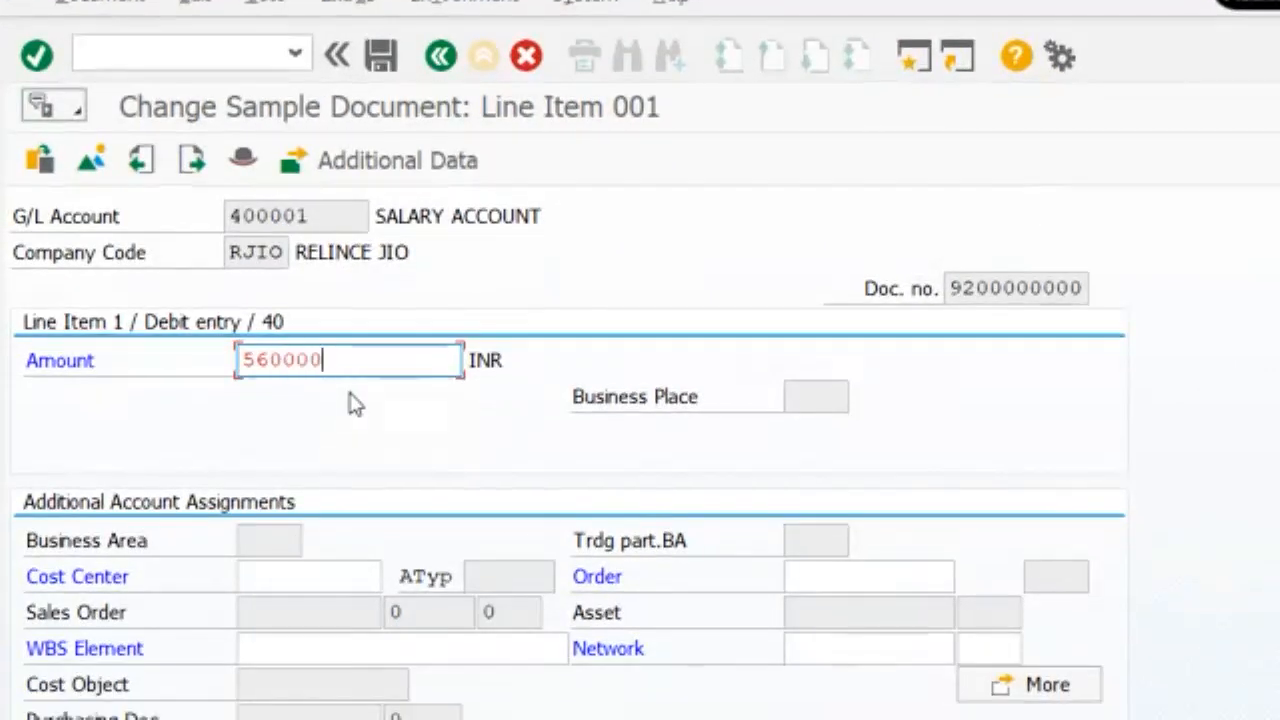
pyautogui.press('BackSpace')
pyautogui.click(440, 57)
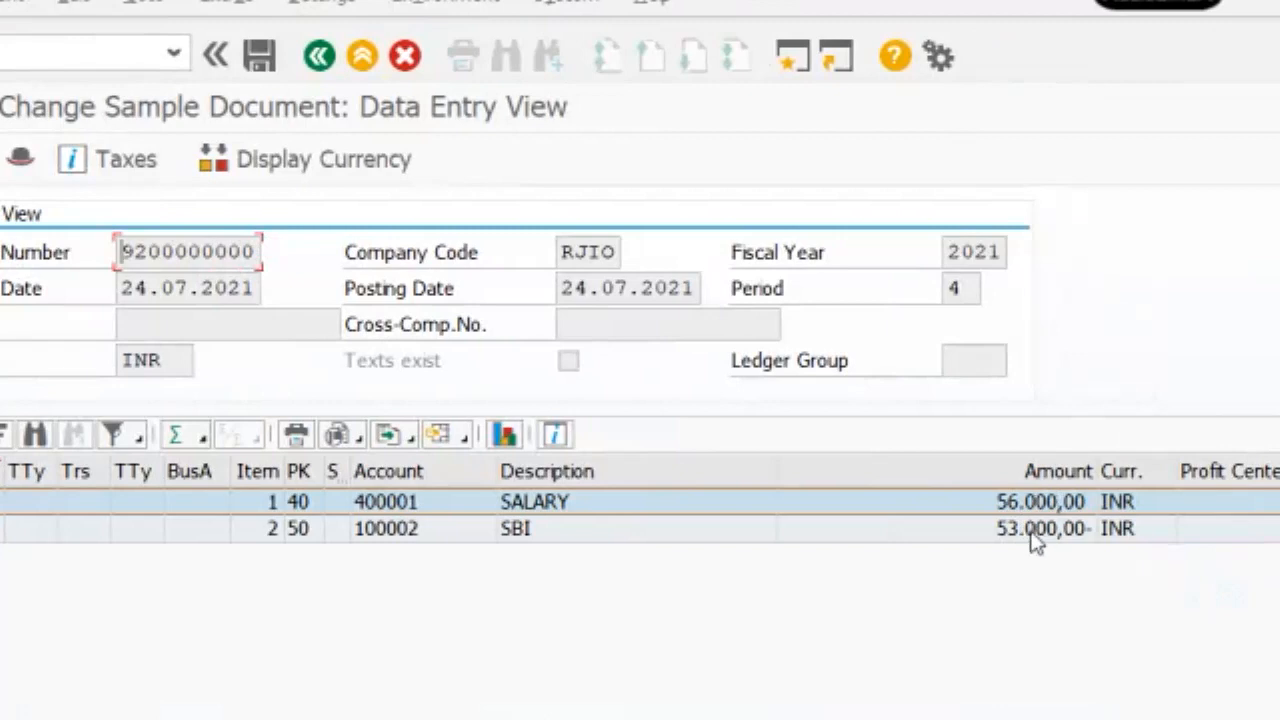
pyautogui.doubleClick(1040, 530)
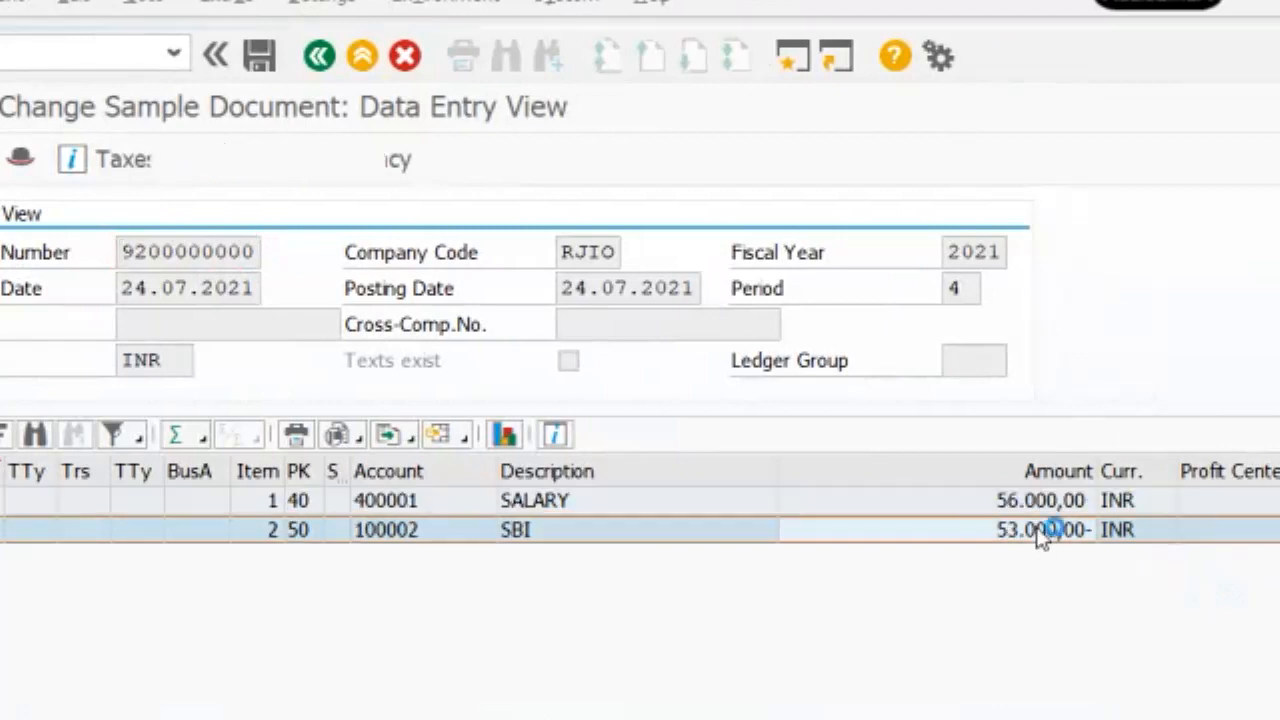
pyautogui.write('56000')
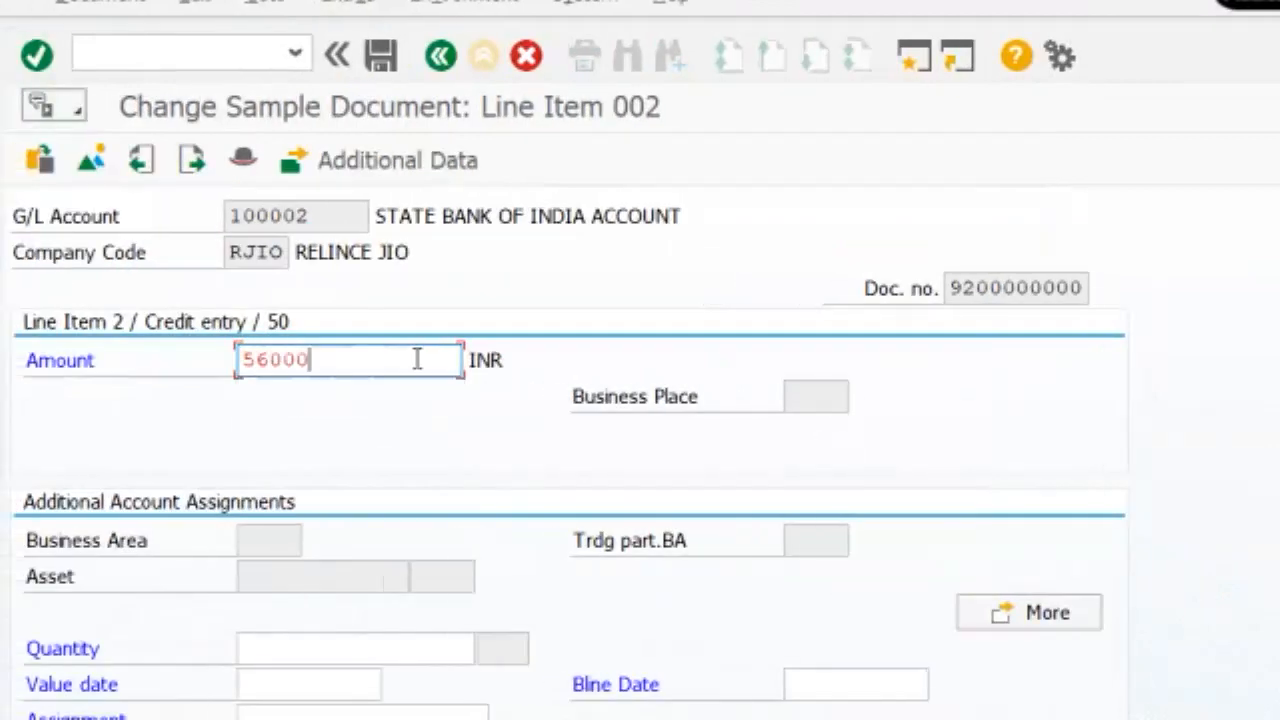
pyautogui.click(440, 86)
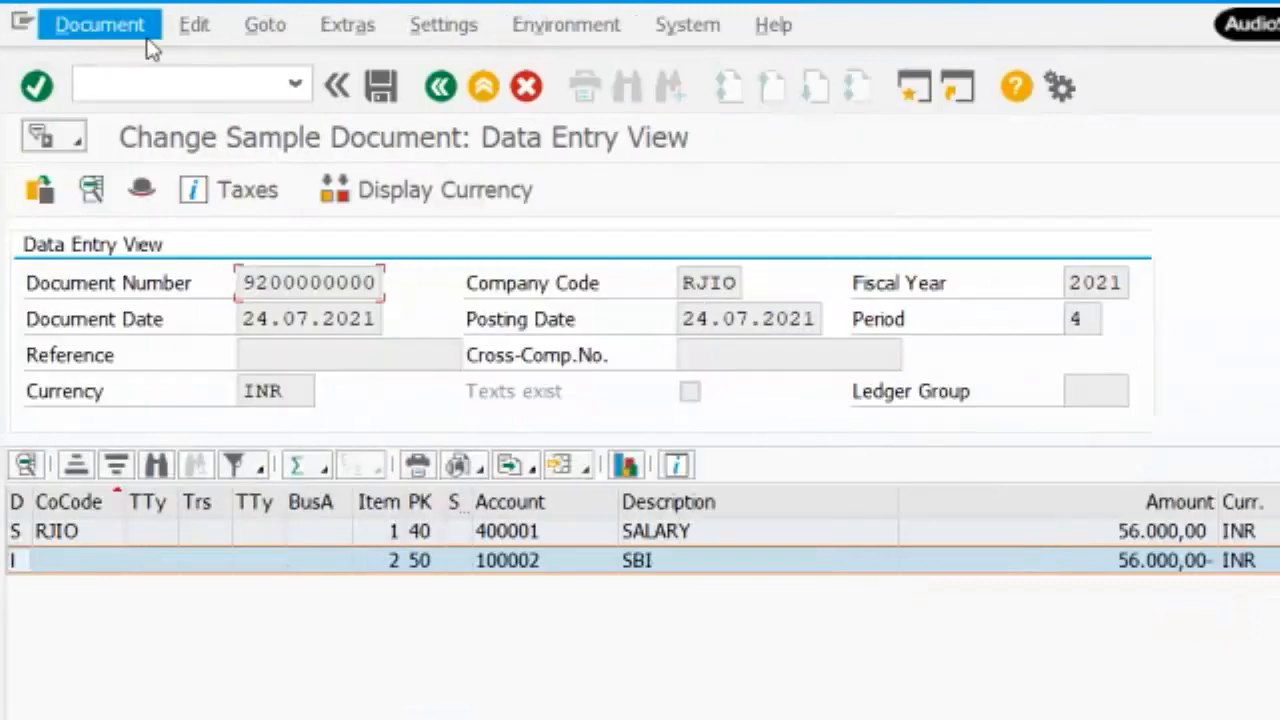
# Save the 56,000 INR changes, then list sample documents for document number * and fiscal year 2021.
pyautogui.click(390, 104)
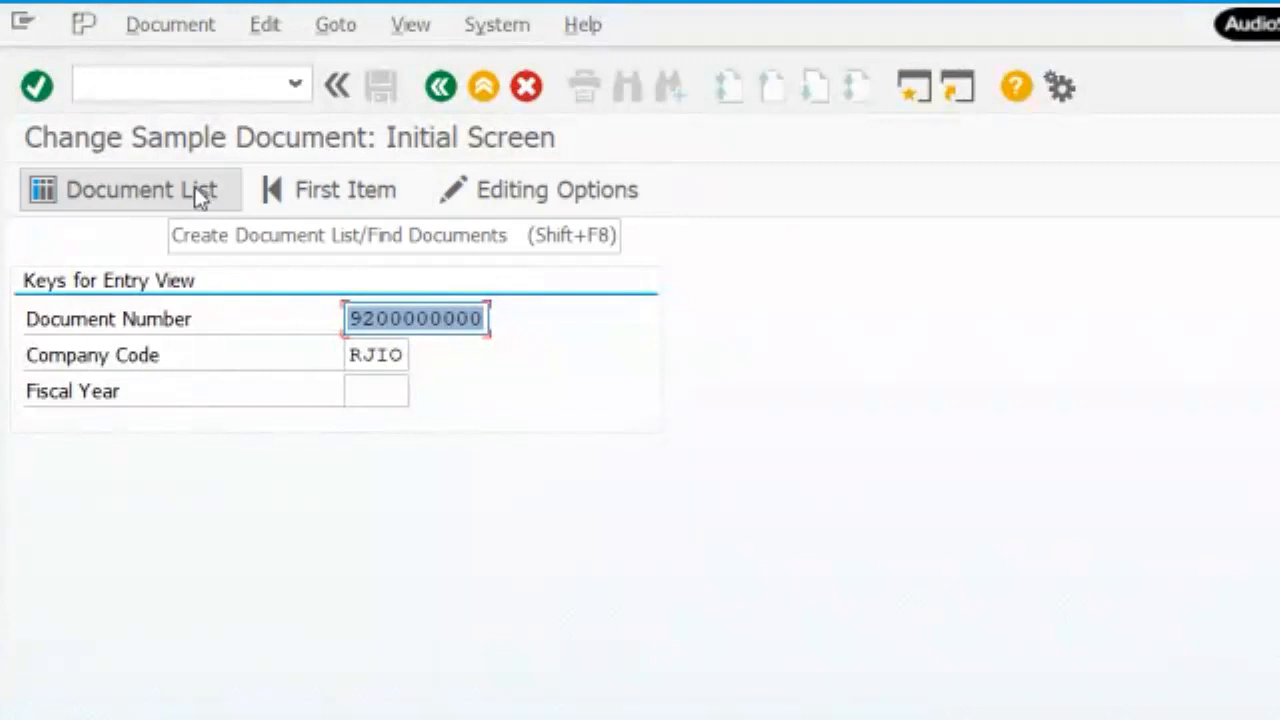
pyautogui.click(178, 200)
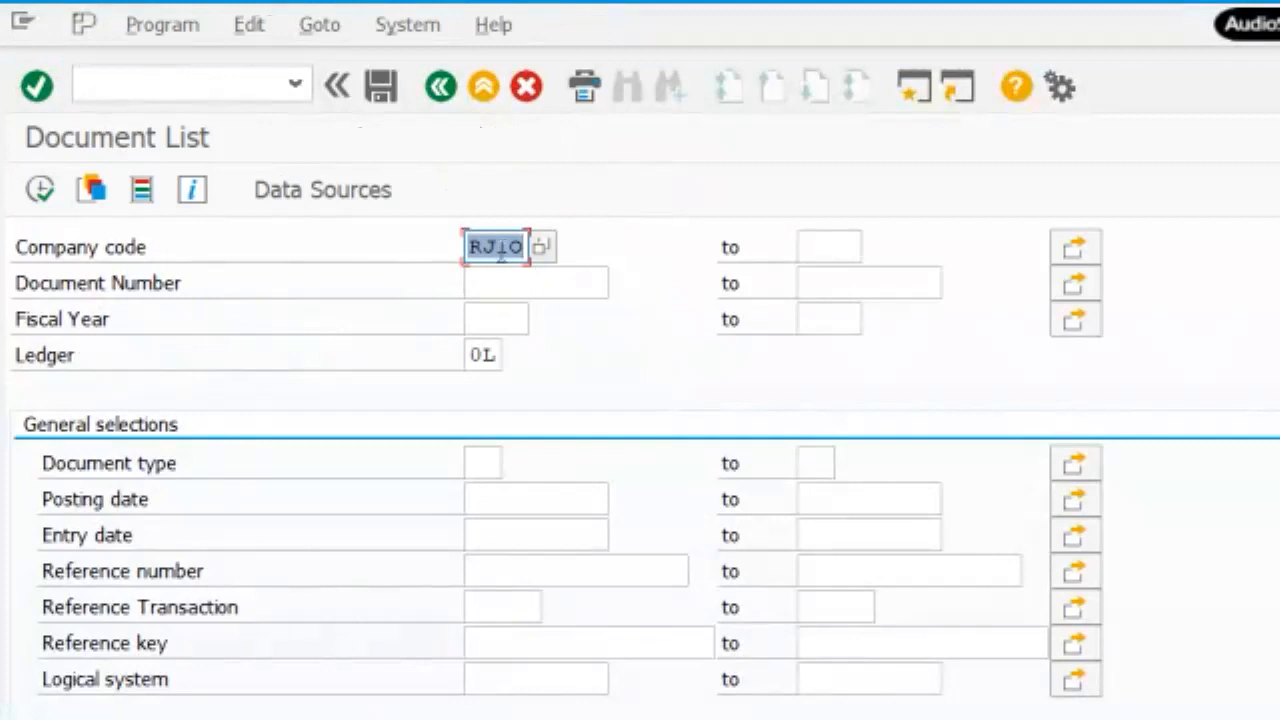
pyautogui.click(487, 284)
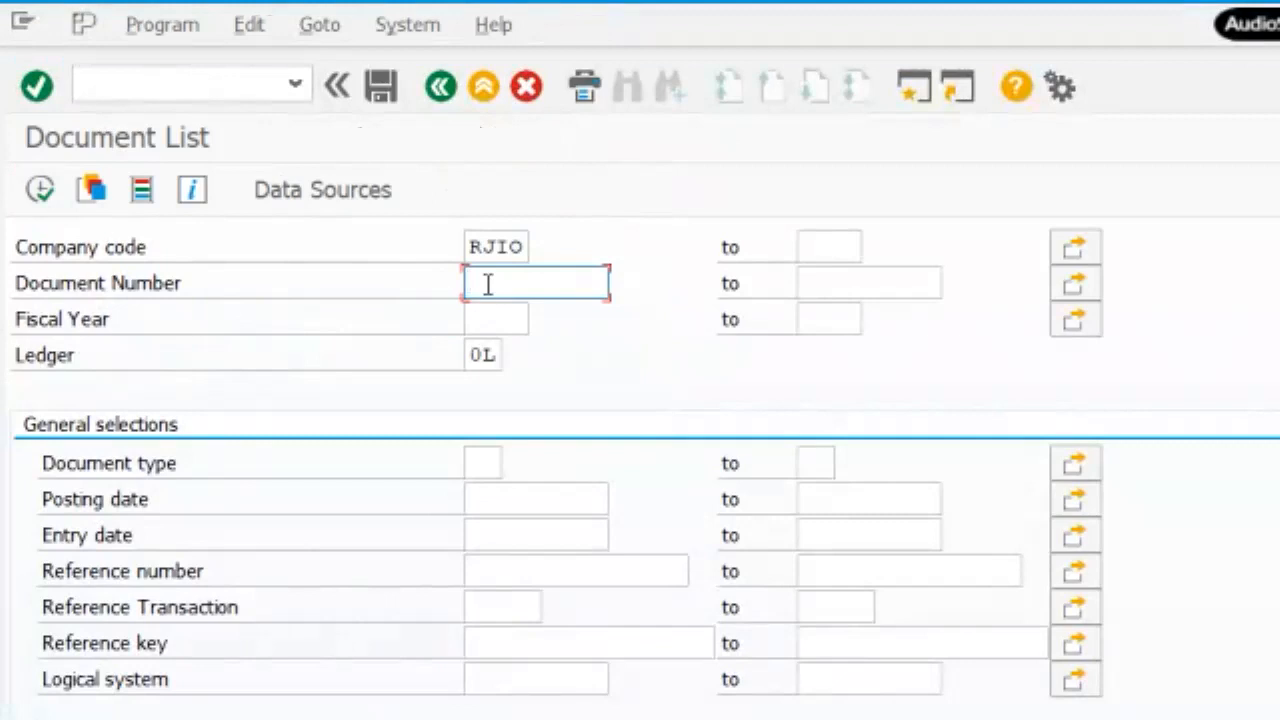
pyautogui.press('Tab')
pyautogui.press('Tab')
pyautogui.press('Tab')
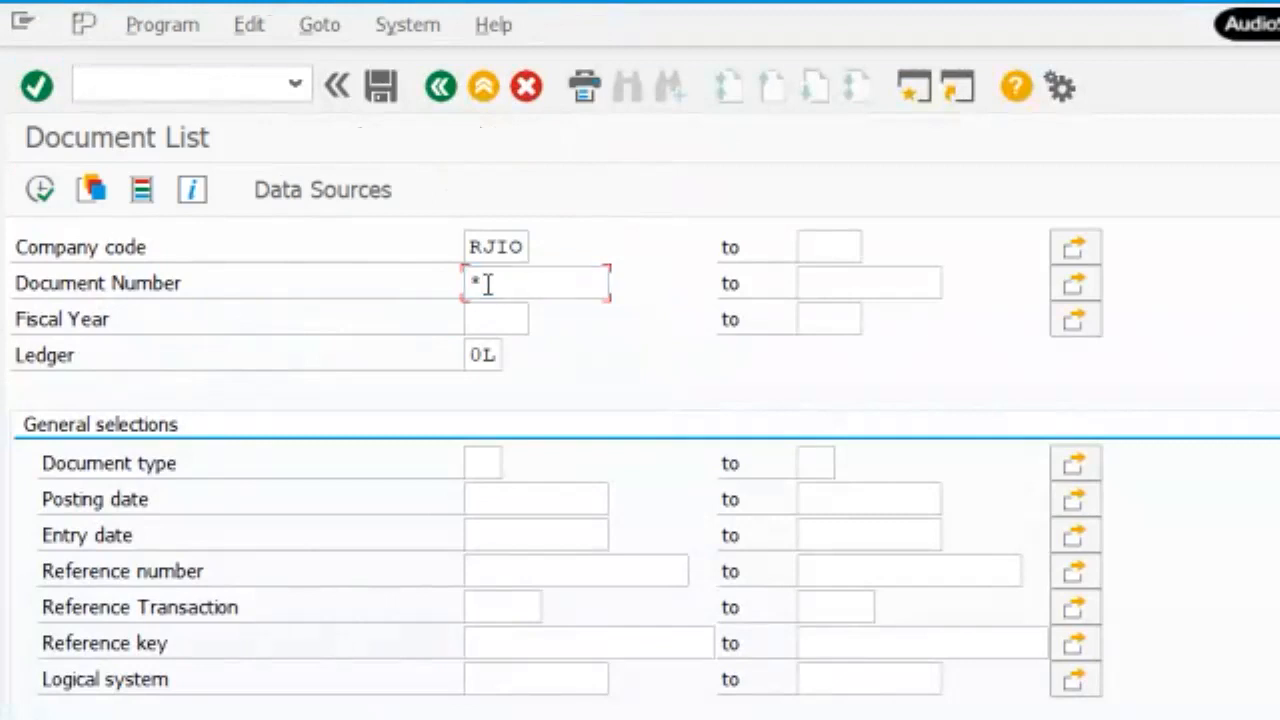
pyautogui.click(354, 320)
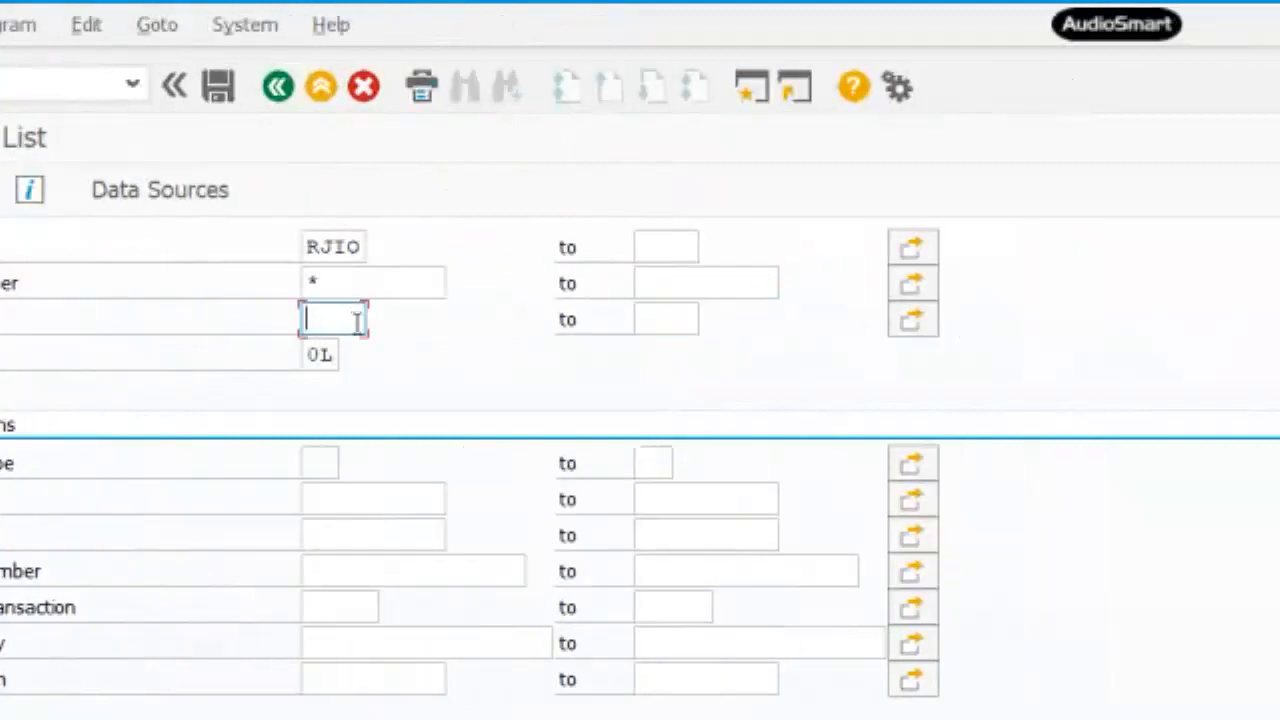
pyautogui.write('2021')
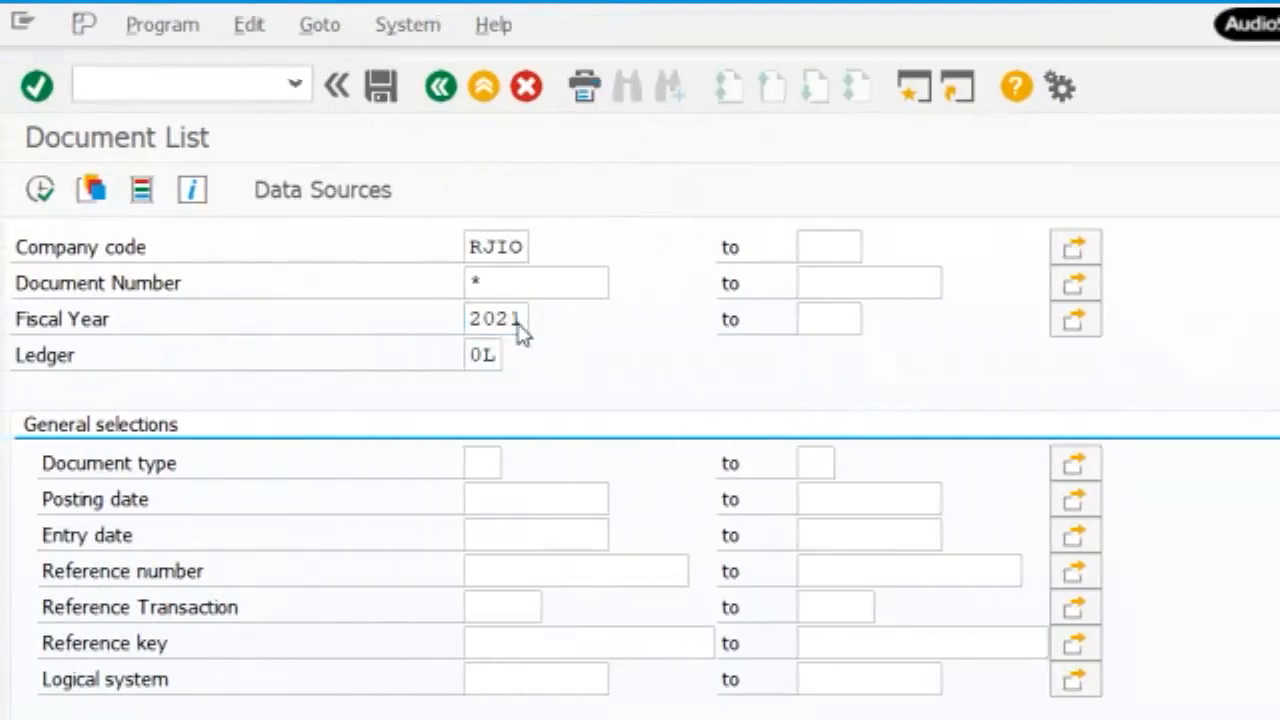
pyautogui.click(42, 188)
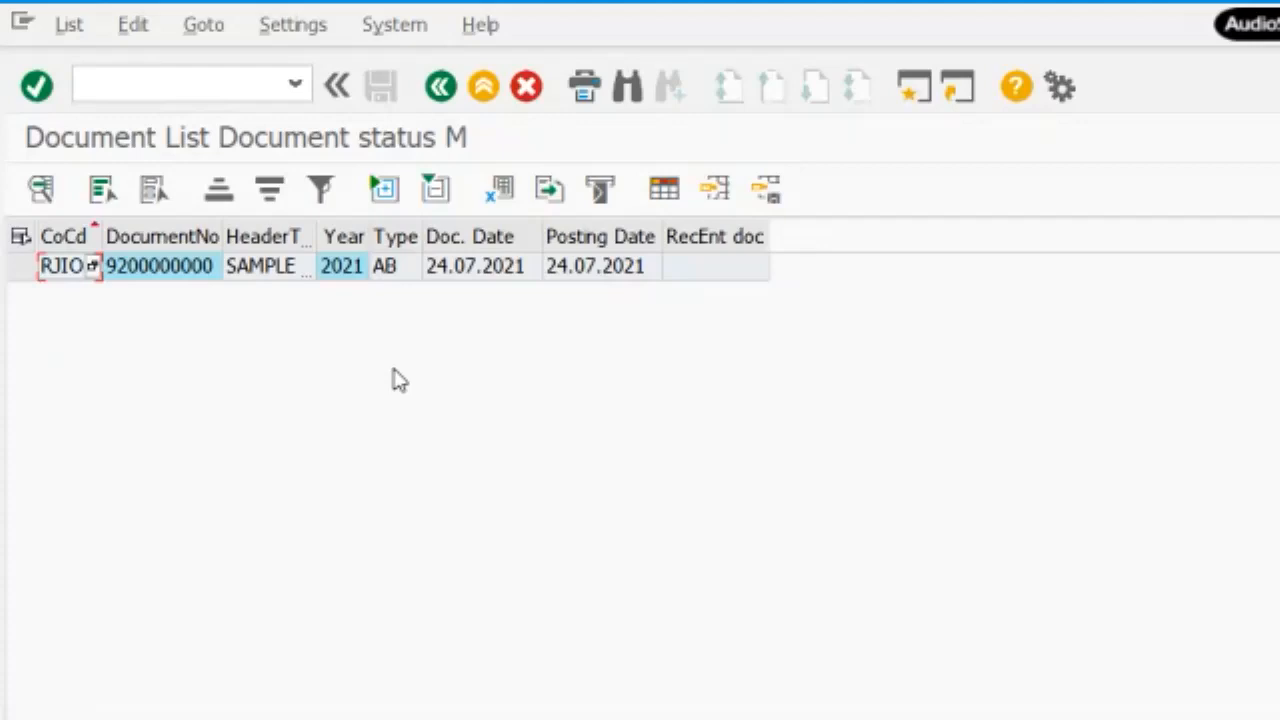
# Enter the /NFBM4 sample-document-changes command in the command field.
pyautogui.click(161, 80)
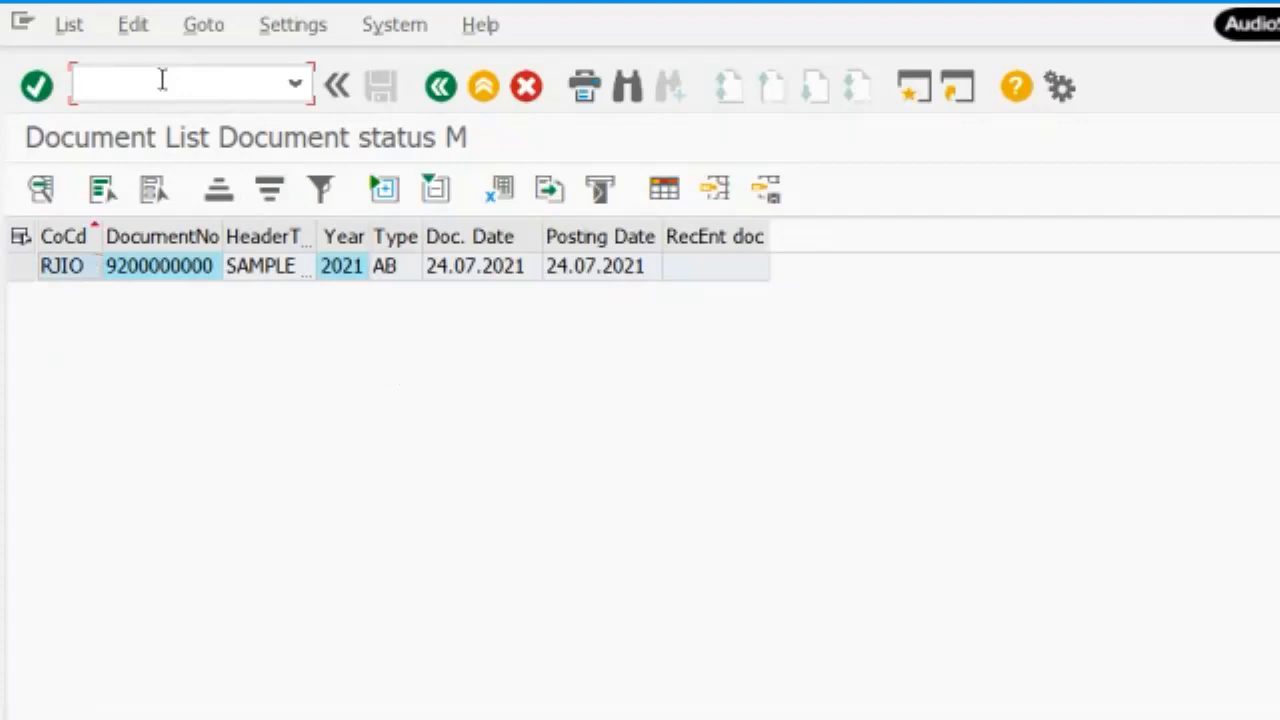
pyautogui.write('/NFBM4')
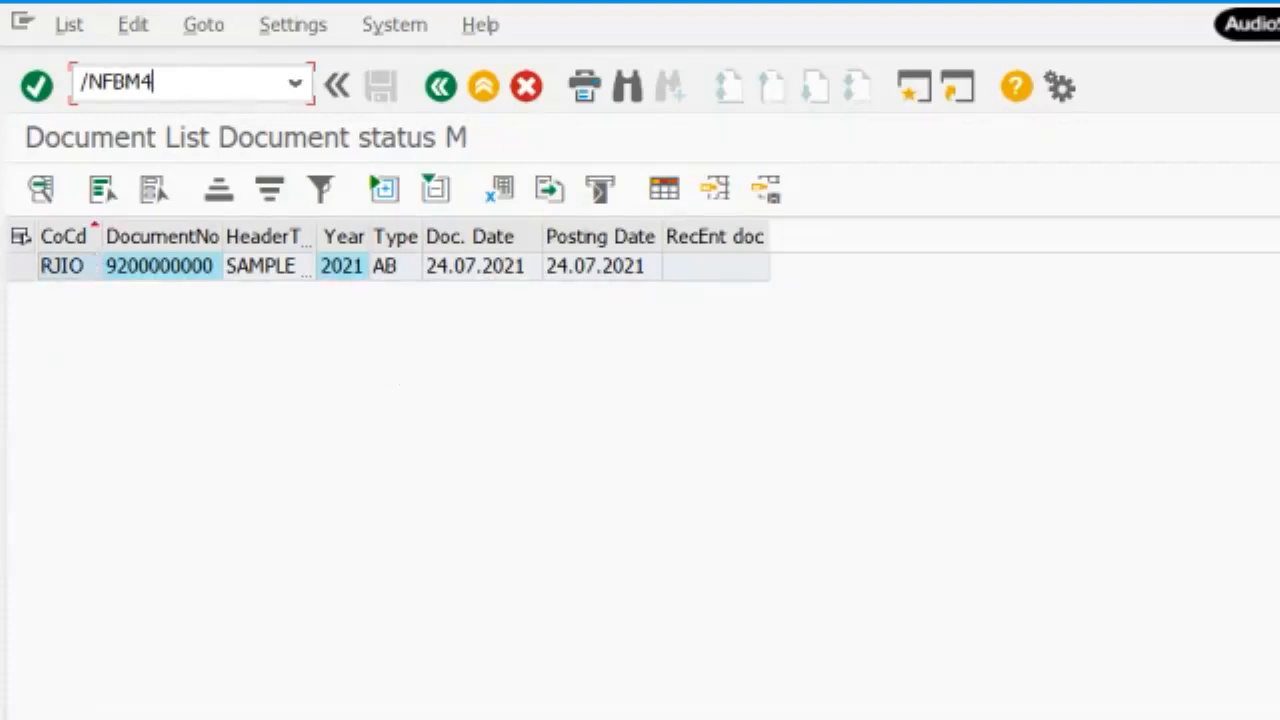
pyautogui.press('Return')
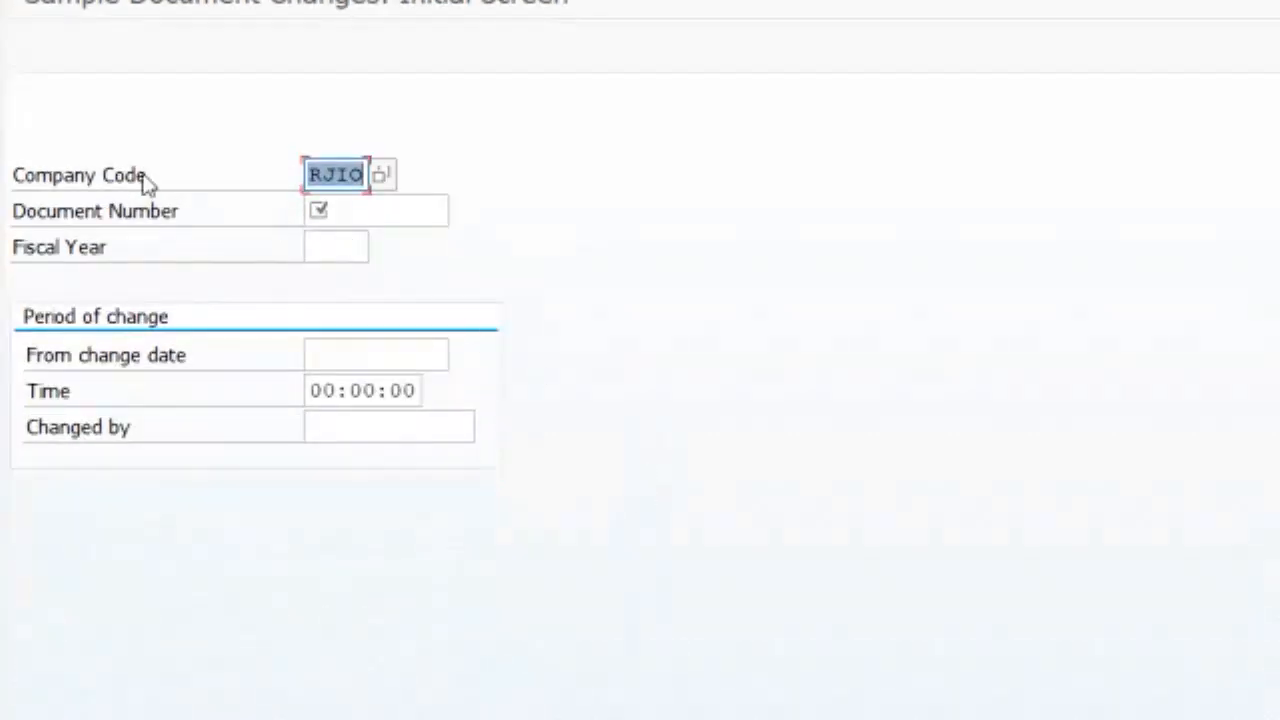
pyautogui.click(380, 214)
pyautogui.write('92')
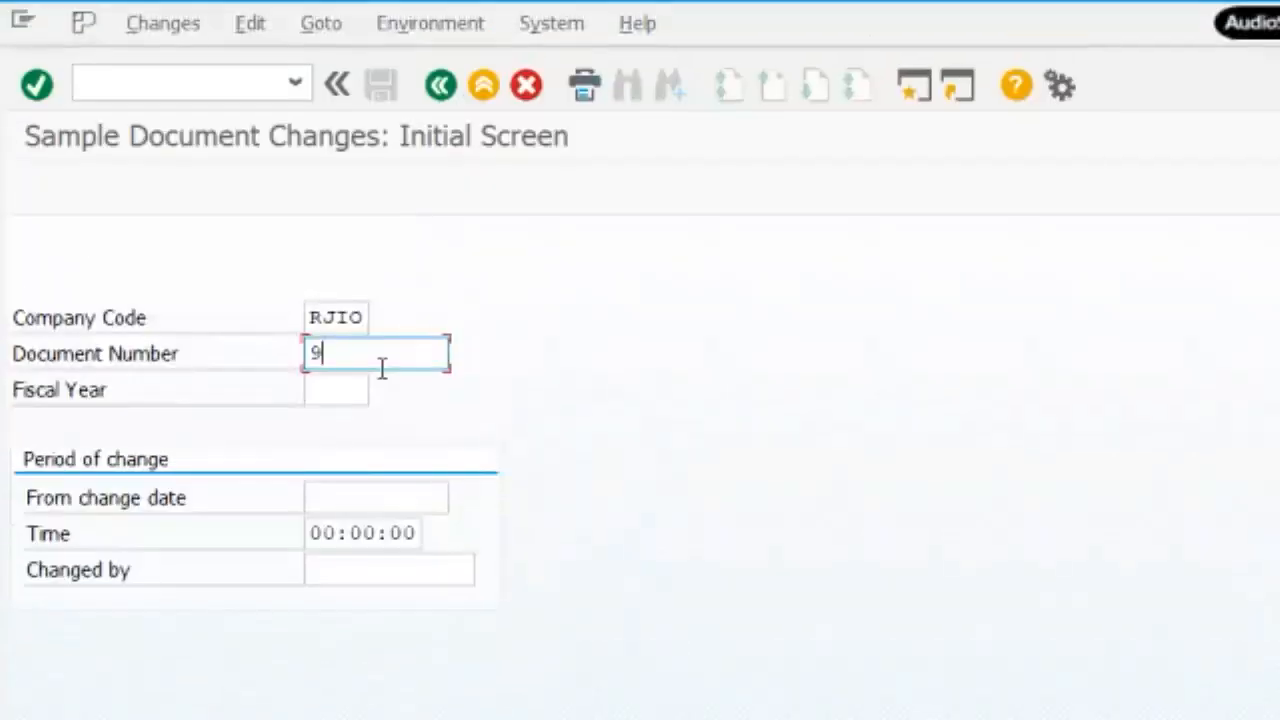
pyautogui.write('00000000')
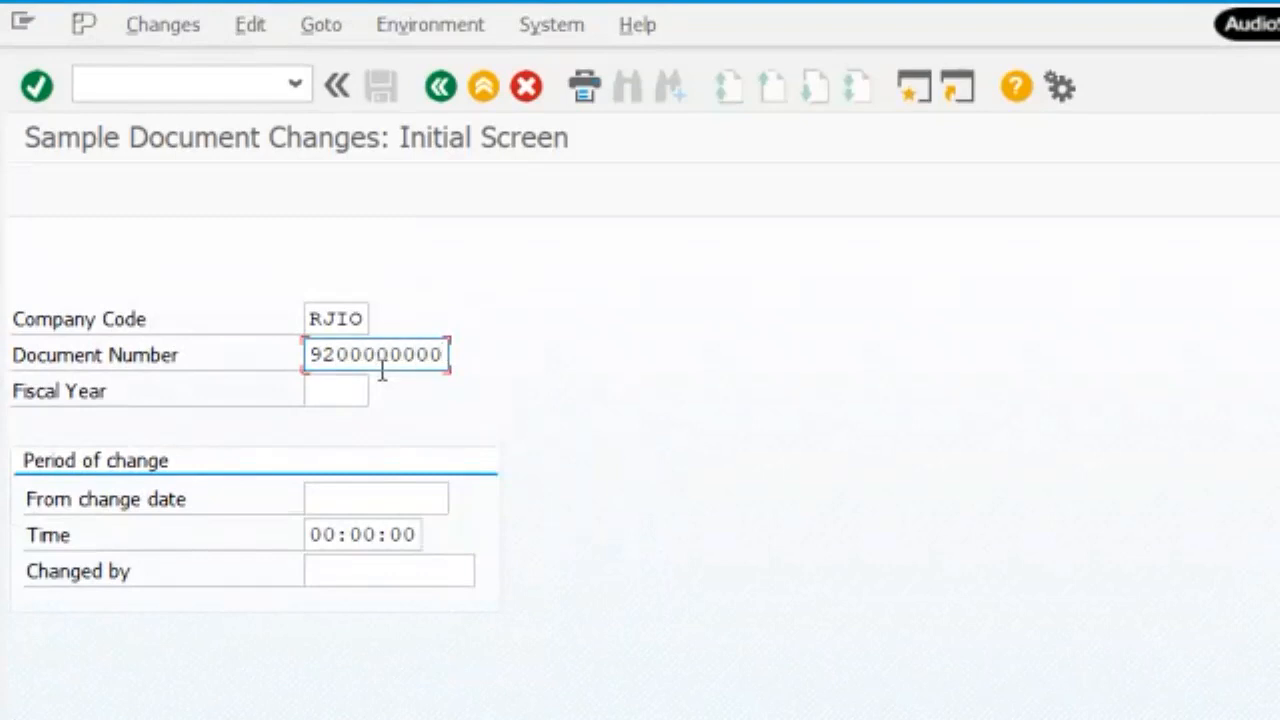
pyautogui.press('Tab')
pyautogui.write('2021')
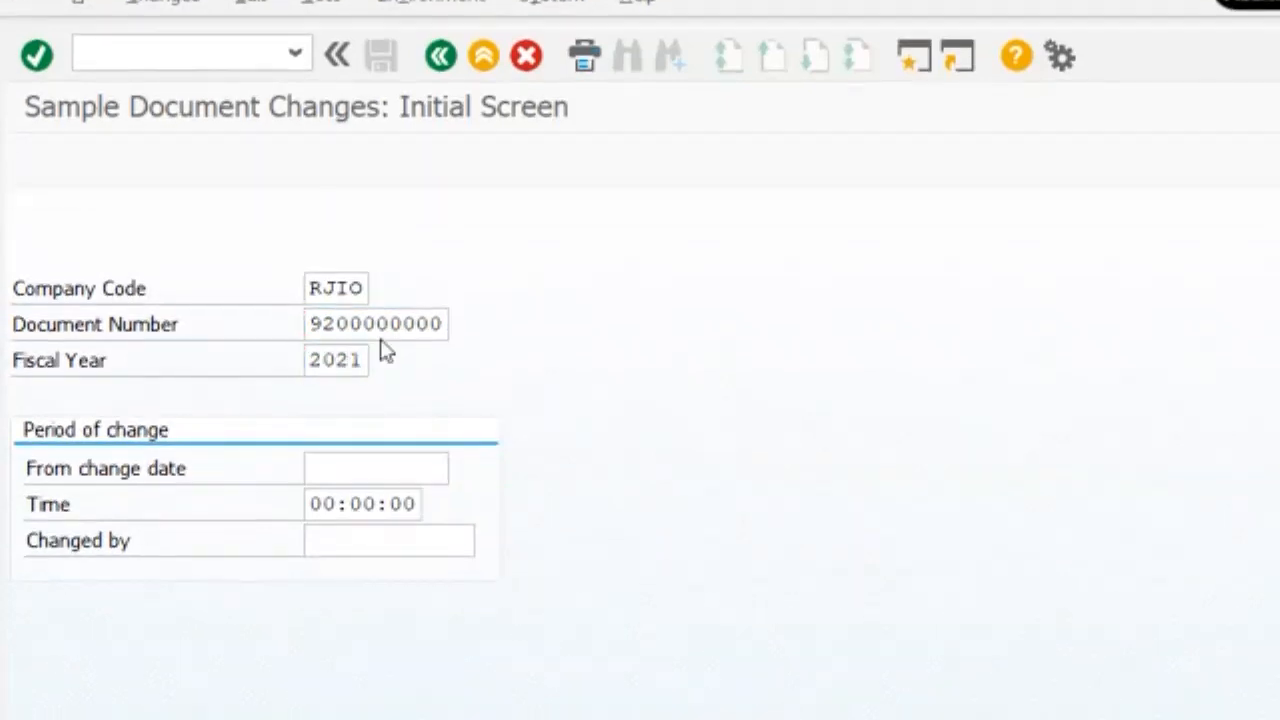
pyautogui.press('Return')
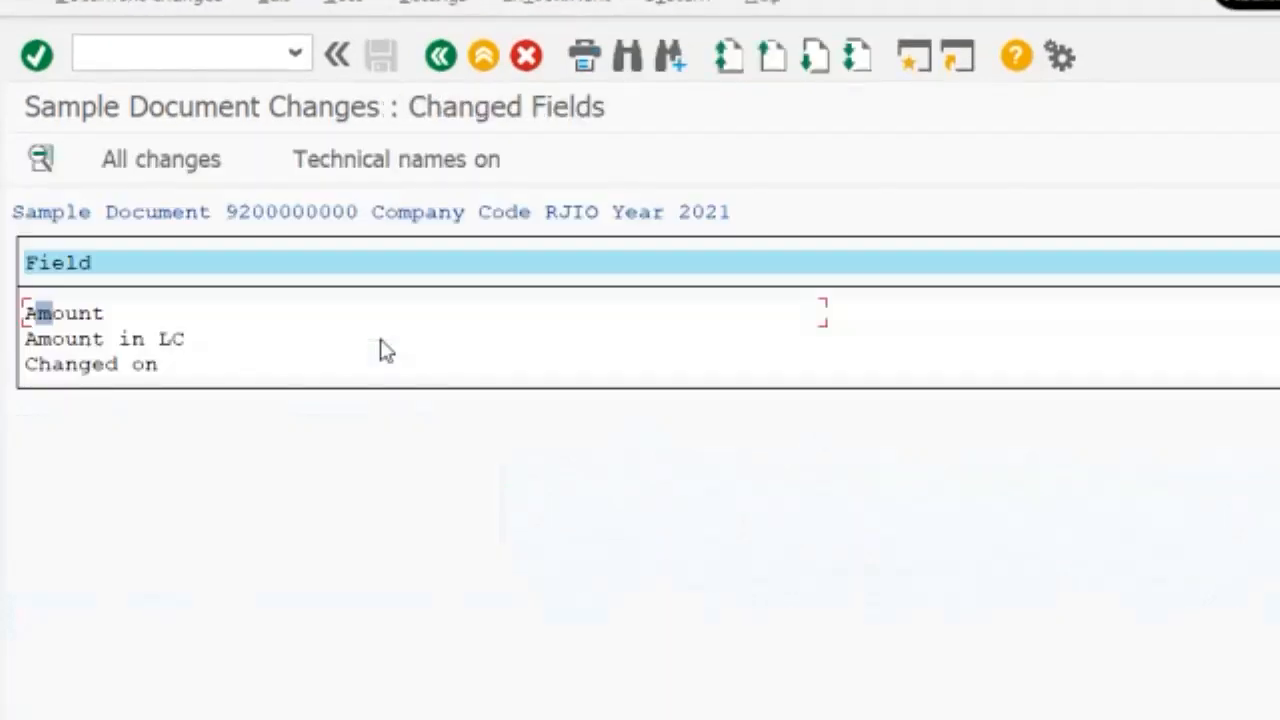
pyautogui.click(140, 165)
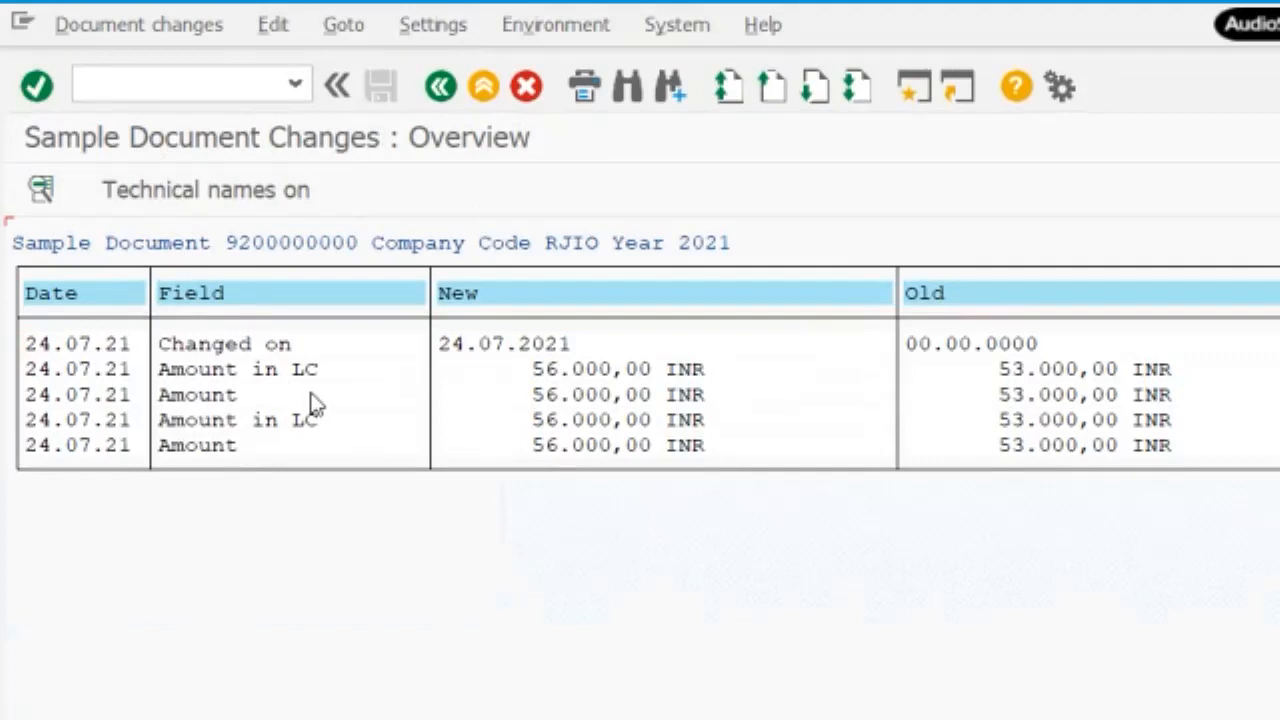